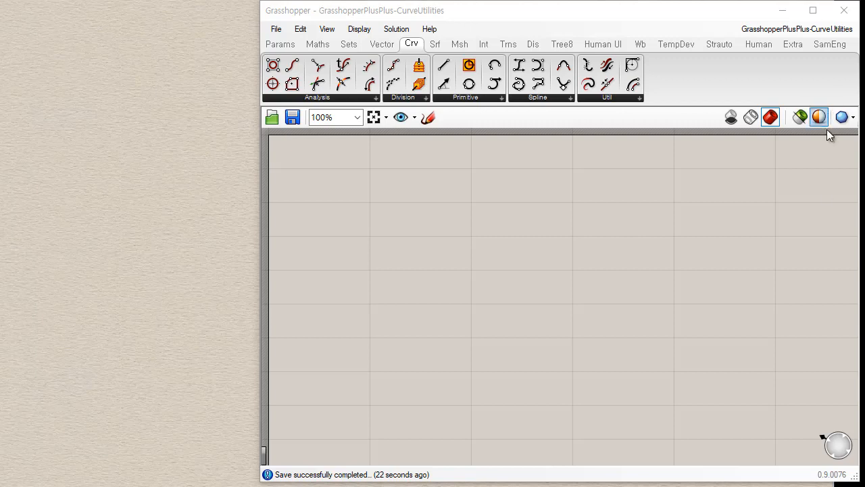
Place the Explode, Extend Curve, Flip Curve and Join Curves components in a column on the canvas.
click(622, 98)
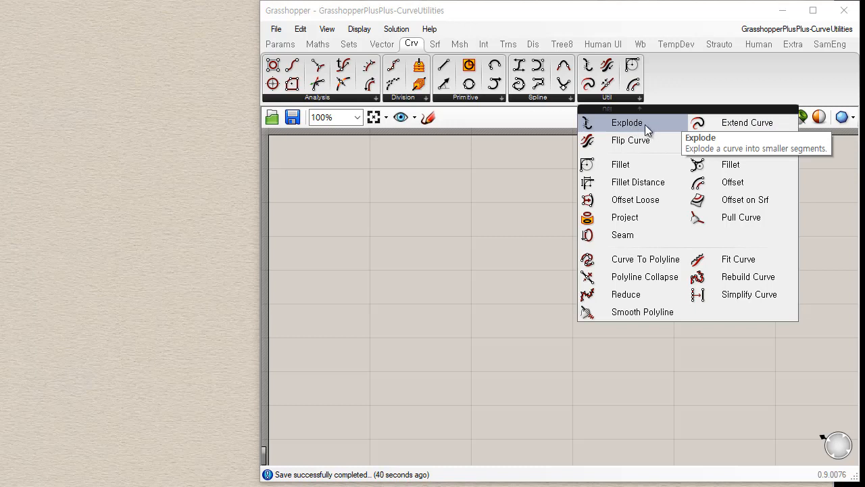
drag(647, 124, 470, 205)
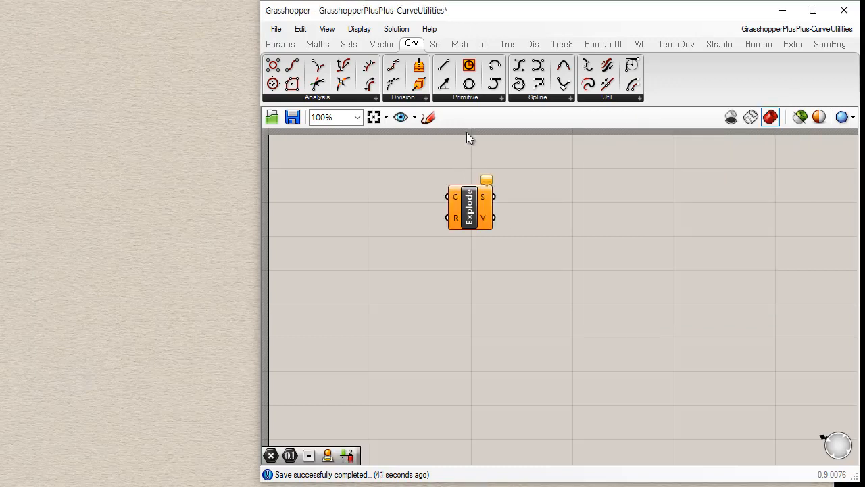
click(598, 98)
drag(764, 125, 623, 195)
drag(471, 270, 470, 270)
click(621, 98)
drag(643, 140, 476, 346)
click(612, 100)
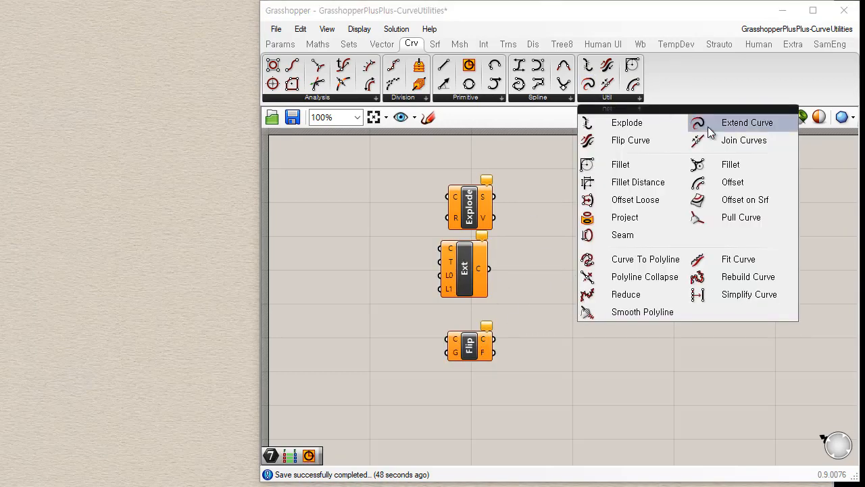
drag(733, 142, 466, 401)
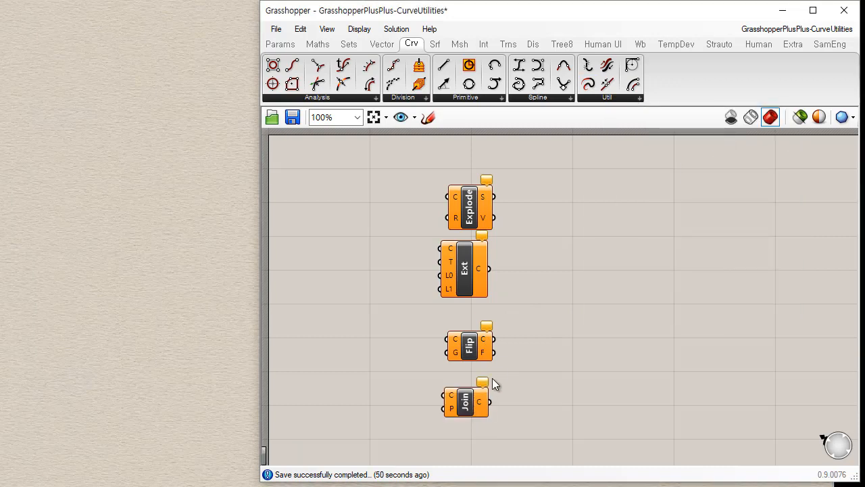
Move all four curve utility components sideways together to free canvas space for their inputs.
scroll(514, 332, up, 1)
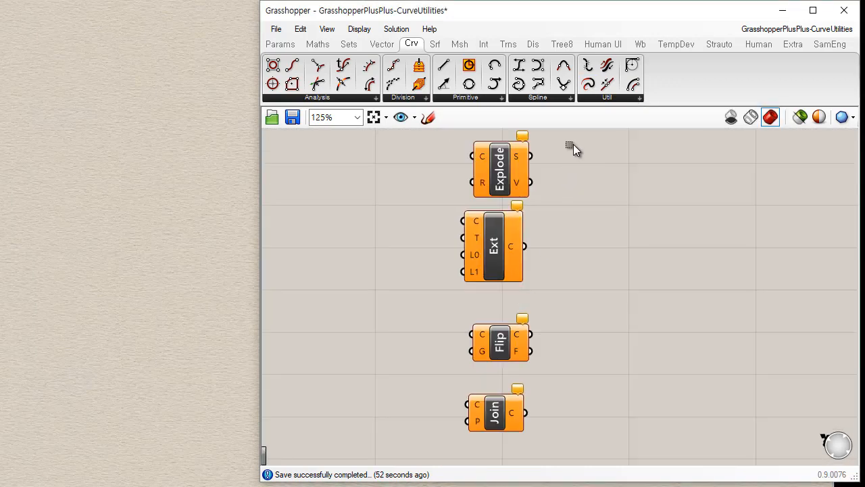
drag(573, 144, 617, 418)
click(399, 198)
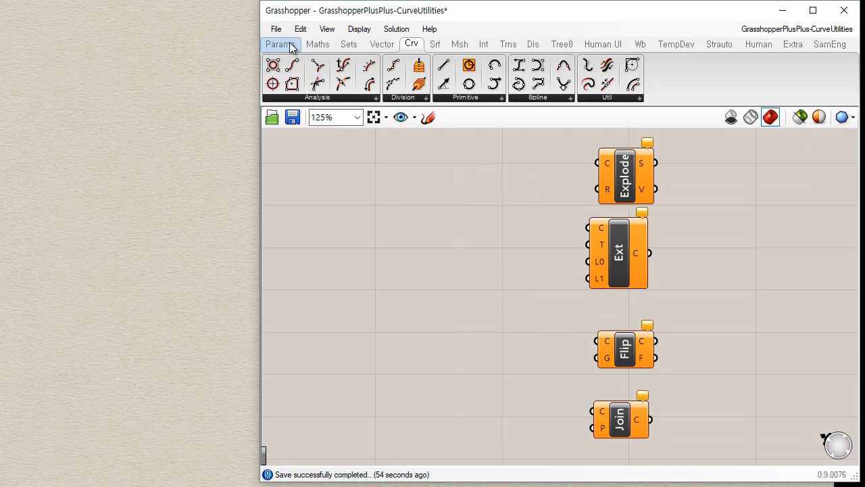
Draw an open S-shaped control-point curve with seven points in the Rhino viewport.
click(2, 68)
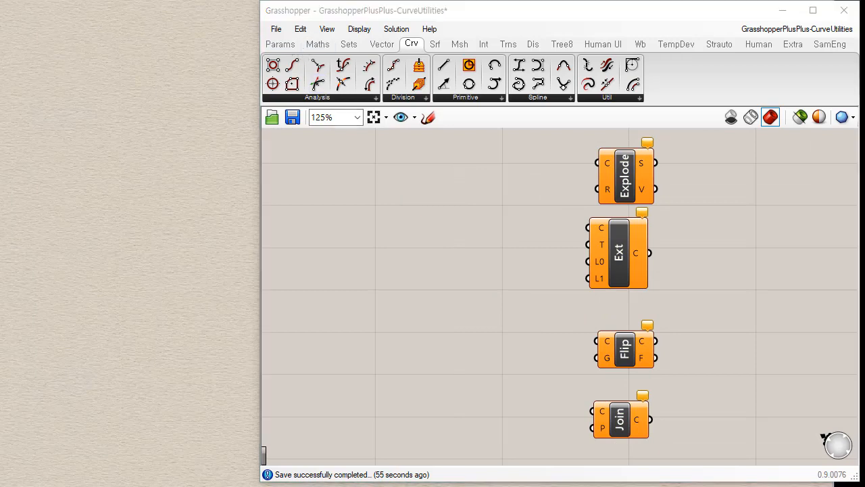
click(200, 83)
click(78, 129)
click(128, 249)
click(231, 288)
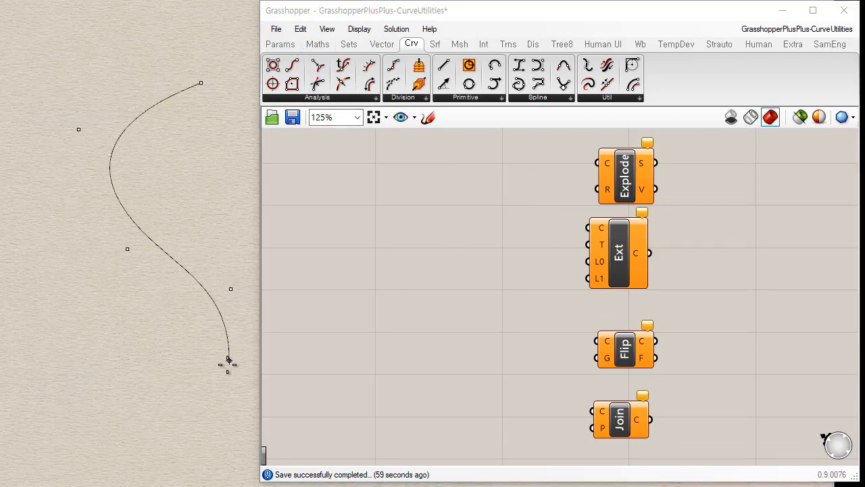
click(229, 362)
click(140, 422)
click(50, 361)
key(Return)
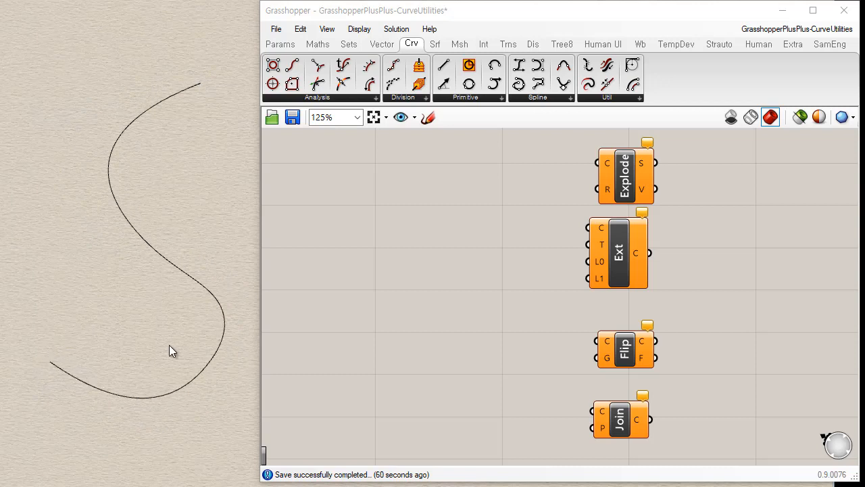
Add a Curve parameter ahead of the components and reference the S-shaped Rhino curve as its single curve.
click(277, 43)
drag(317, 65, 459, 178)
right_click(460, 181)
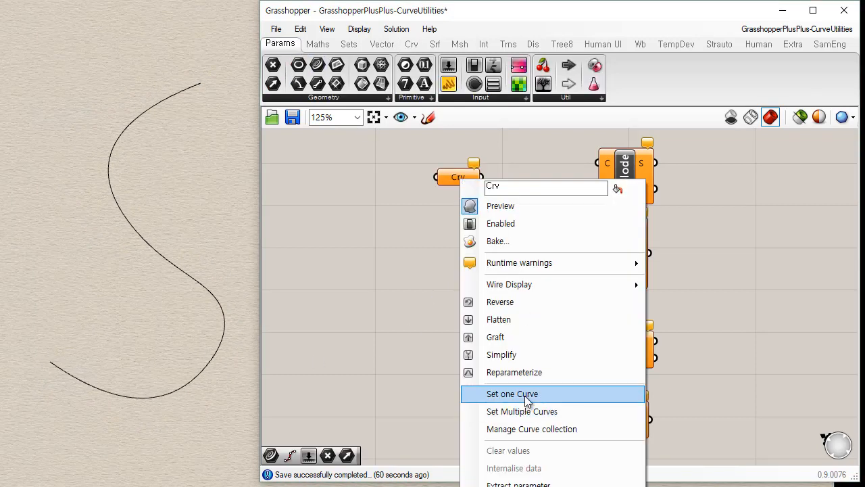
click(501, 394)
drag(113, 308, 109, 313)
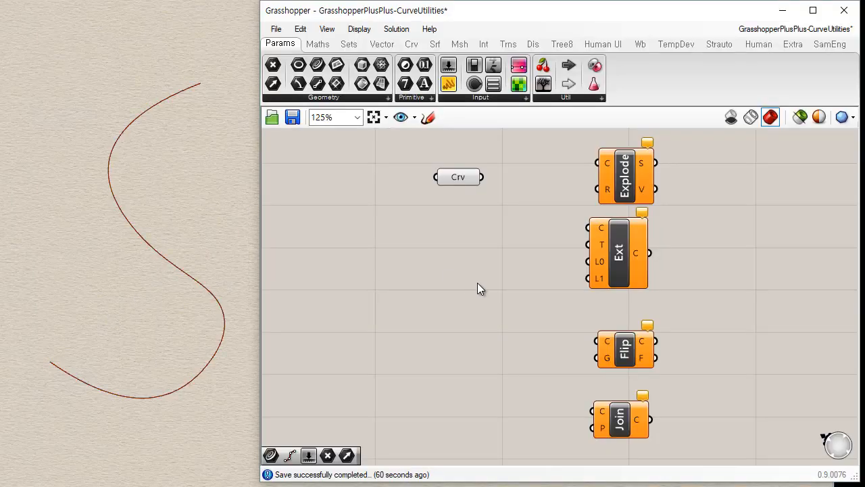
drag(458, 177, 405, 181)
click(396, 292)
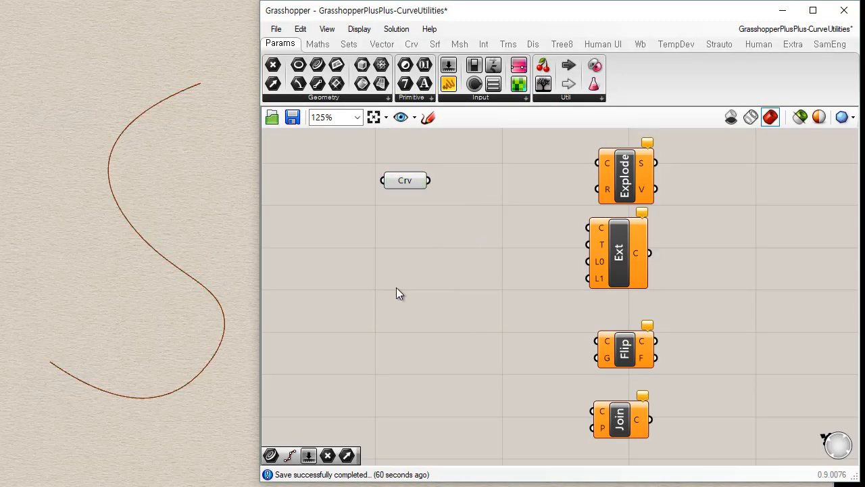
Position the Extend Curve component beside the Curve parameter, away from Explode, and wire the curve into its C input.
click(618, 263)
drag(518, 197, 507, 196)
drag(639, 188, 690, 202)
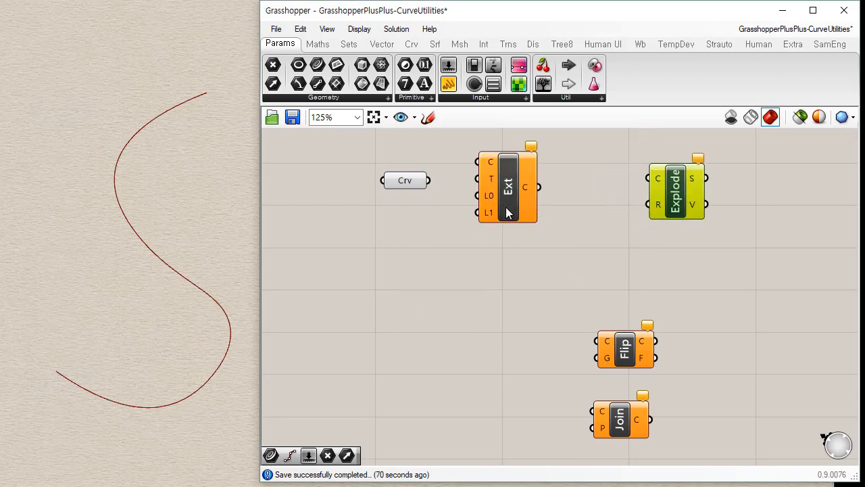
drag(507, 206, 524, 229)
drag(429, 179, 495, 185)
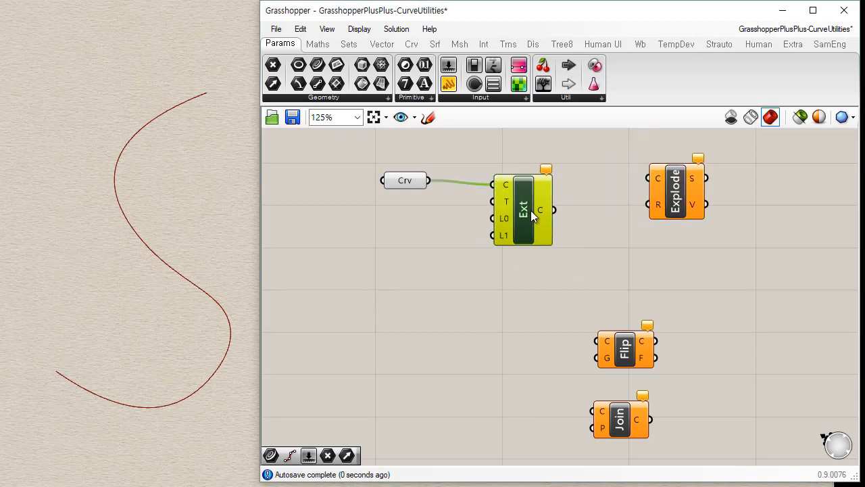
drag(532, 227, 514, 221)
Add a number slider and connect it to the L0 start-length input of the Extend Curve component.
mouse_move(491, 181)
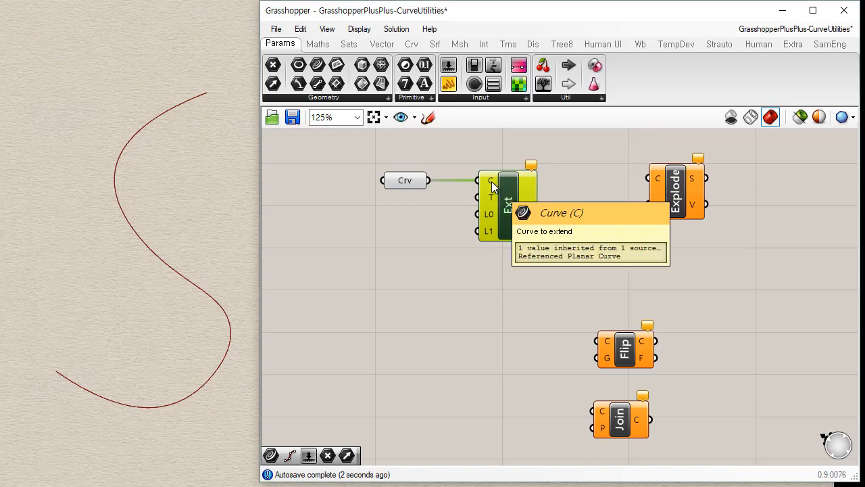
mouse_move(492, 196)
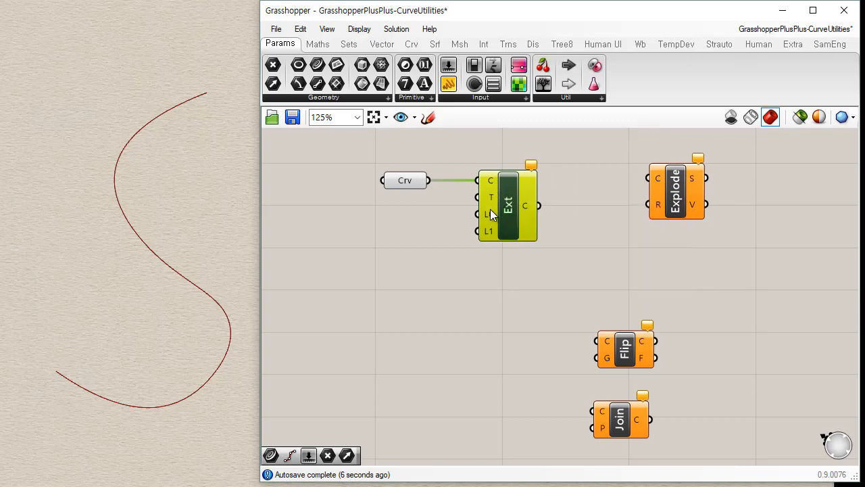
mouse_move(489, 215)
mouse_move(491, 237)
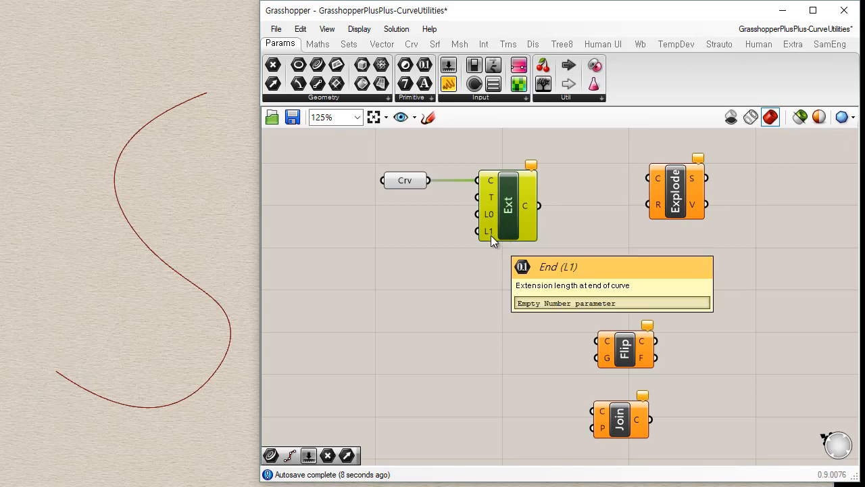
click(444, 254)
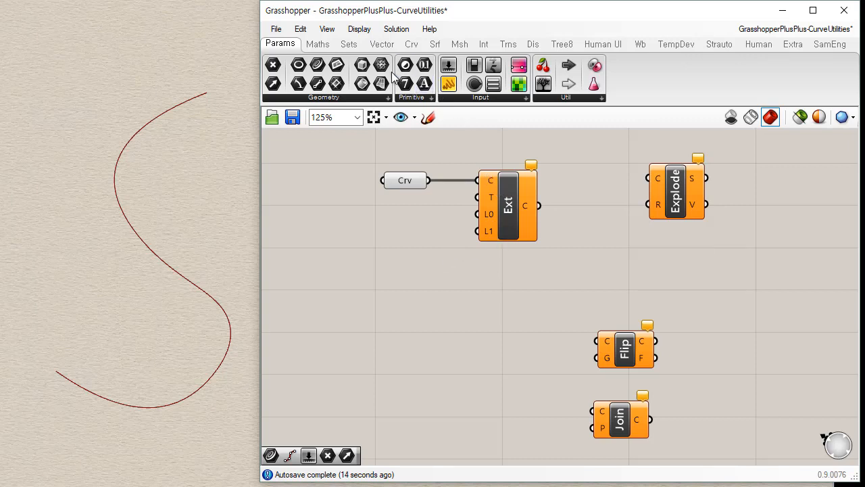
drag(451, 65, 376, 225)
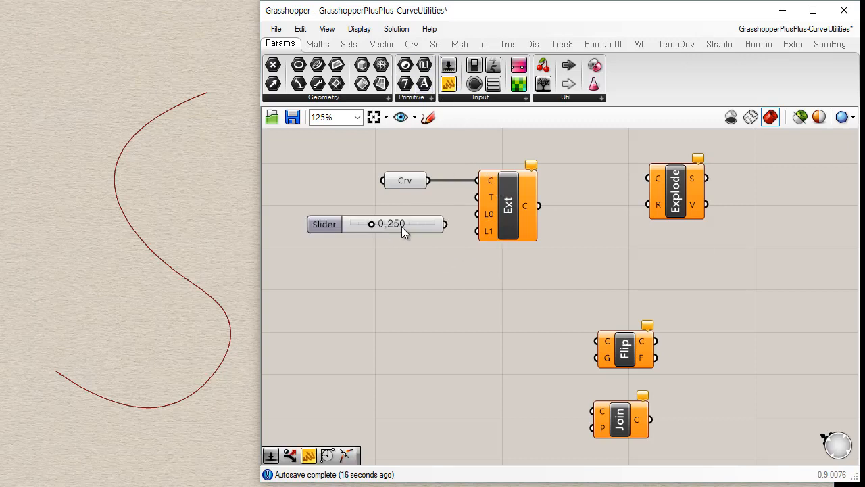
drag(480, 216, 444, 222)
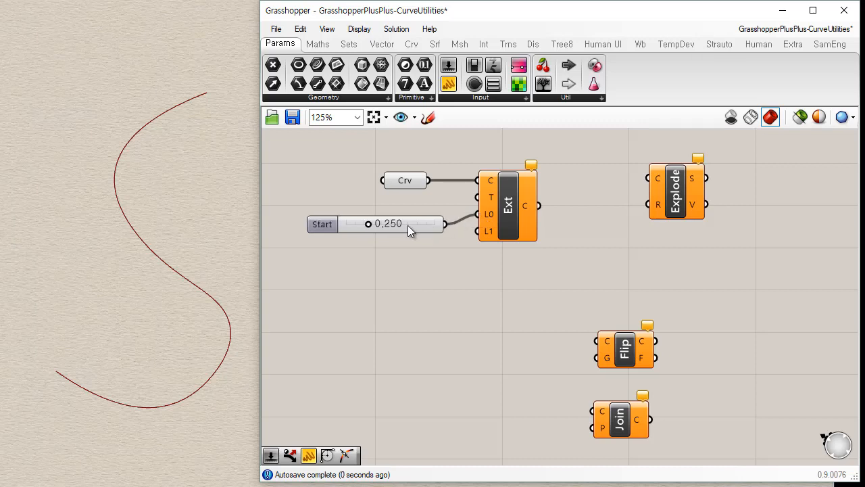
Set the Start slider's maximum to 10 and its value to 3.526, and line it up with the L0 input.
double_click(322, 226)
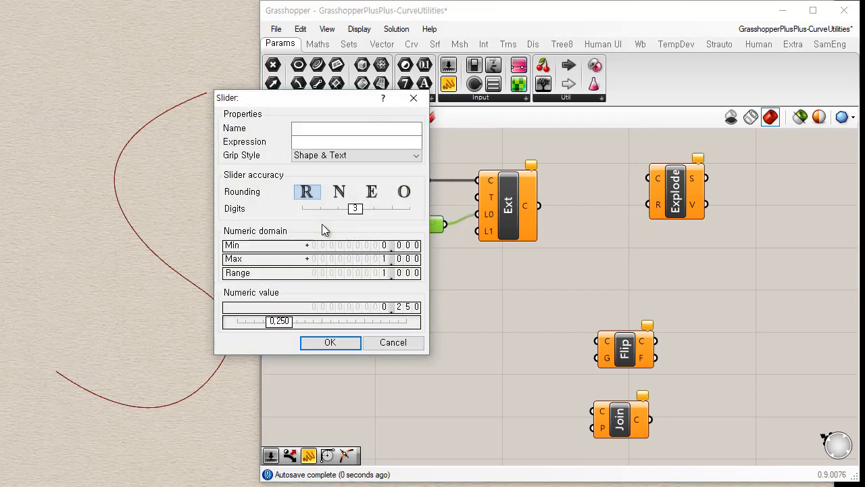
double_click(398, 260)
text(10)
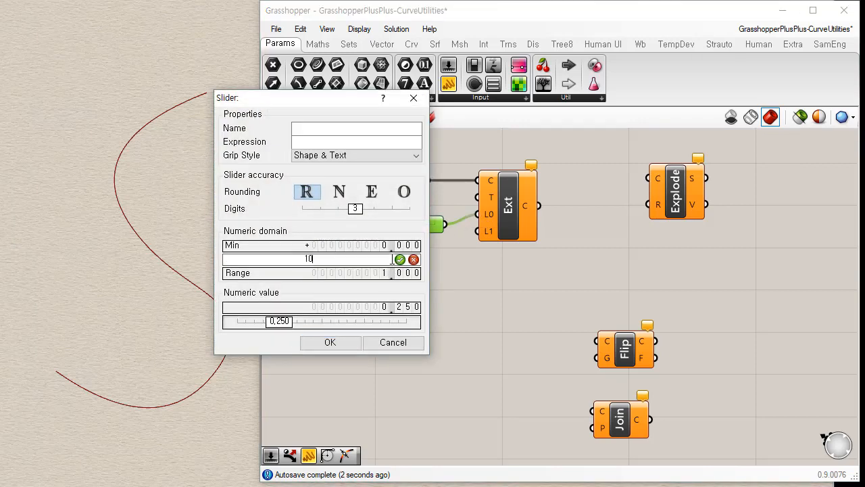
key(Return)
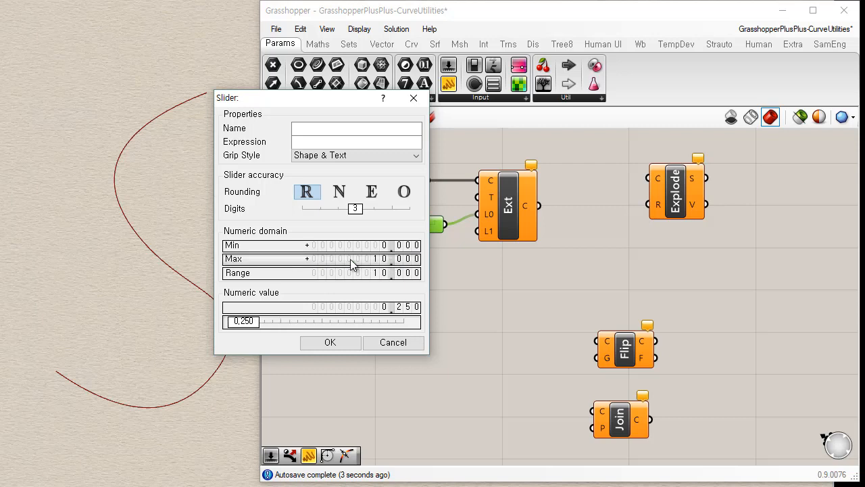
click(335, 342)
drag(347, 224, 378, 224)
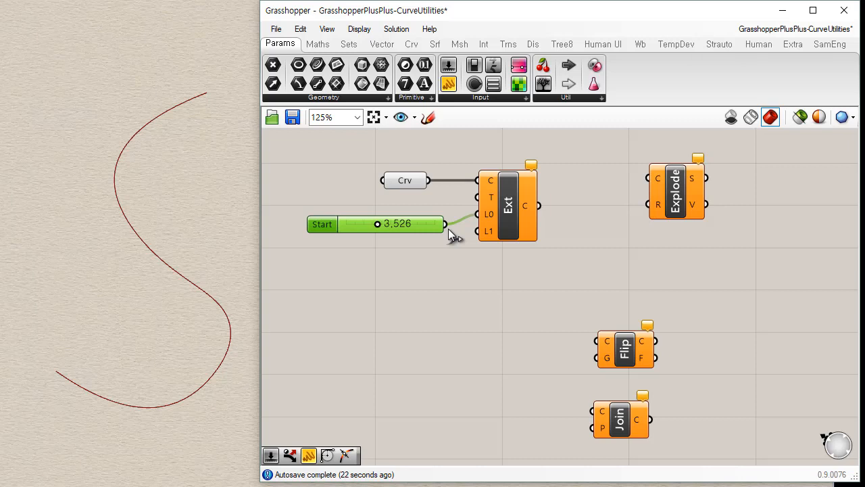
drag(434, 226, 433, 215)
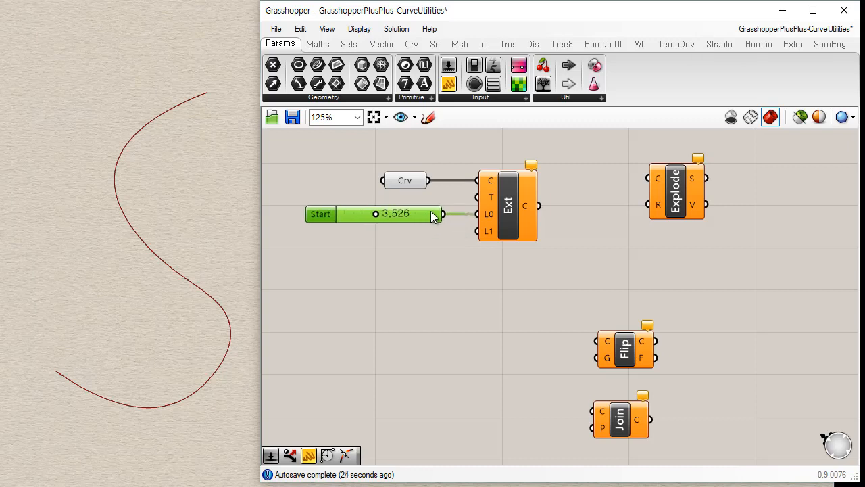
click(548, 281)
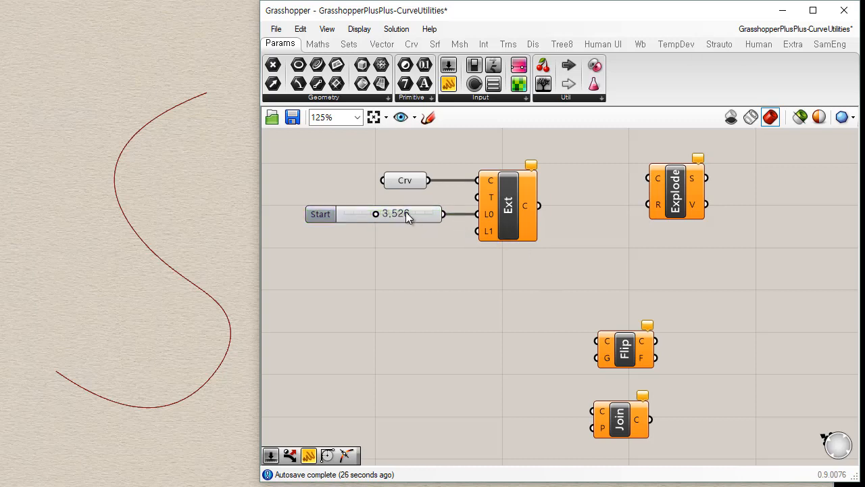
Duplicate the Start slider and connect the copy to the L1 end-length input of the Extend Curve component.
click(426, 215)
key(ctrl+v)
drag(433, 227, 444, 241)
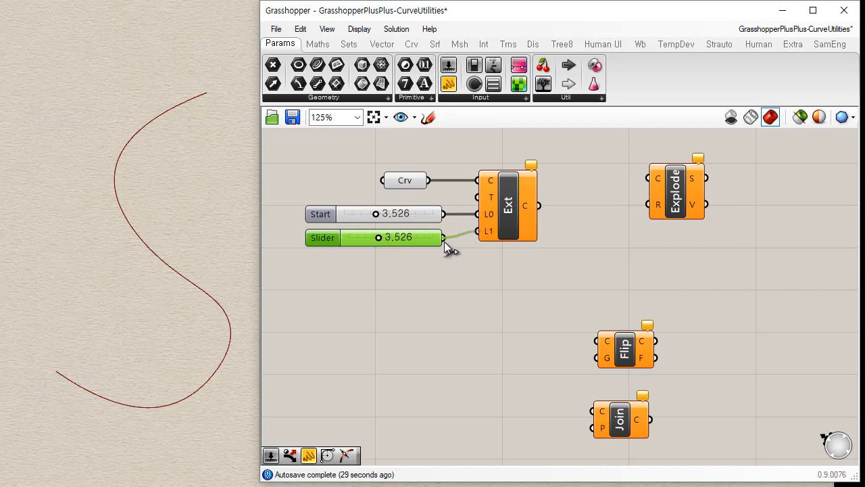
click(512, 284)
Adjust the Start slider to 0.859 and the End slider to 1.544, and move both sliders lower on the canvas.
drag(376, 214, 361, 217)
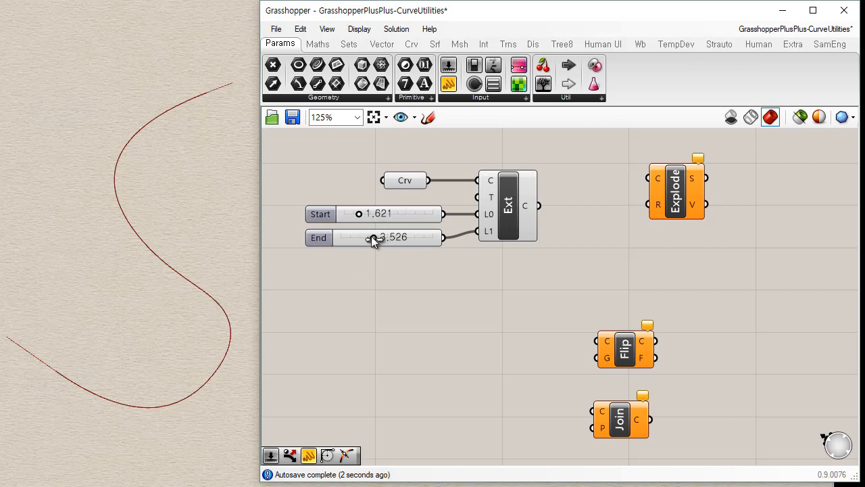
click(504, 210)
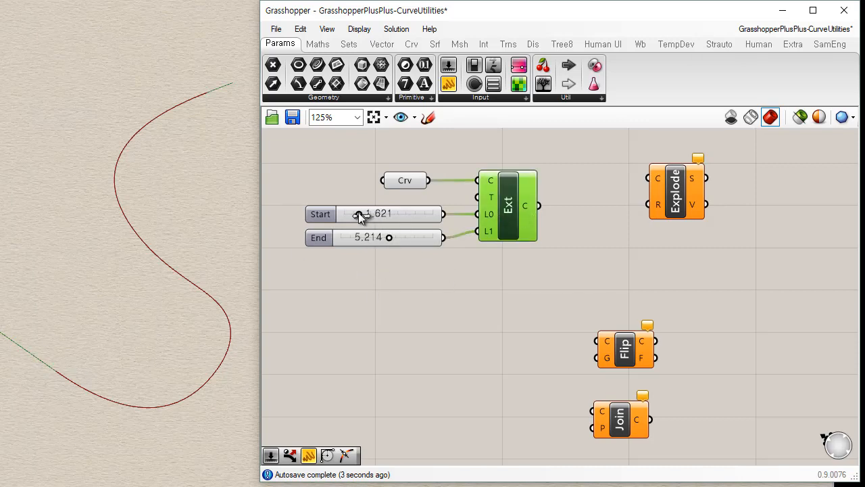
drag(359, 213, 357, 236)
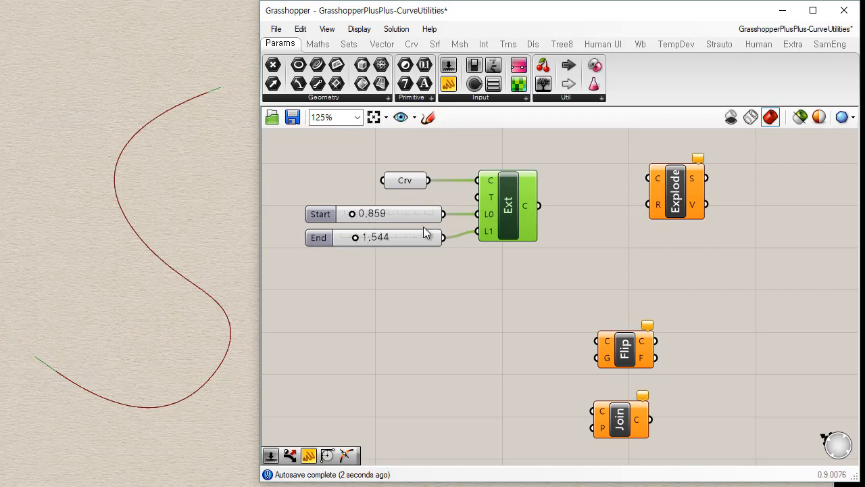
click(521, 303)
drag(458, 280, 423, 254)
Set the Start slider to 1.392 and change the Extend Curve component's extension type to Arc.
mouse_move(493, 205)
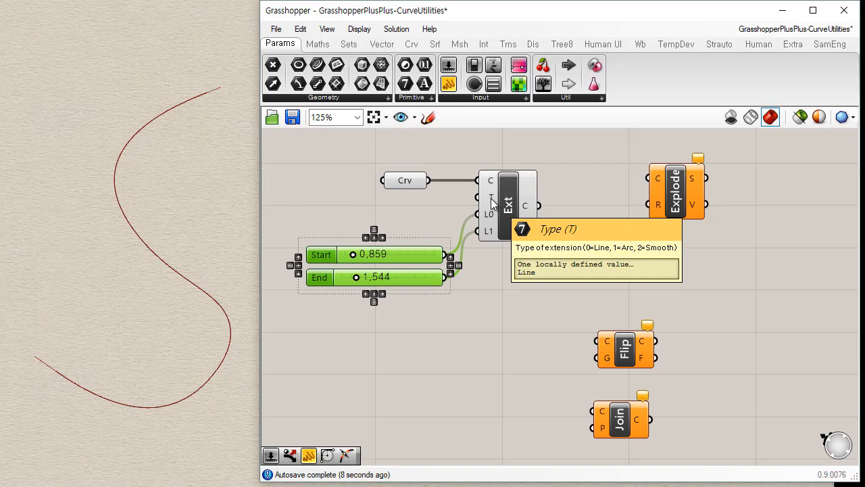
right_click(492, 199)
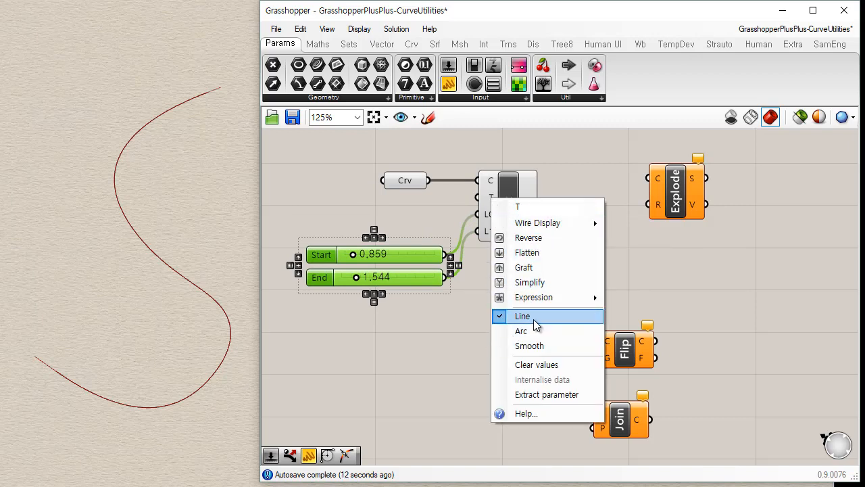
click(478, 318)
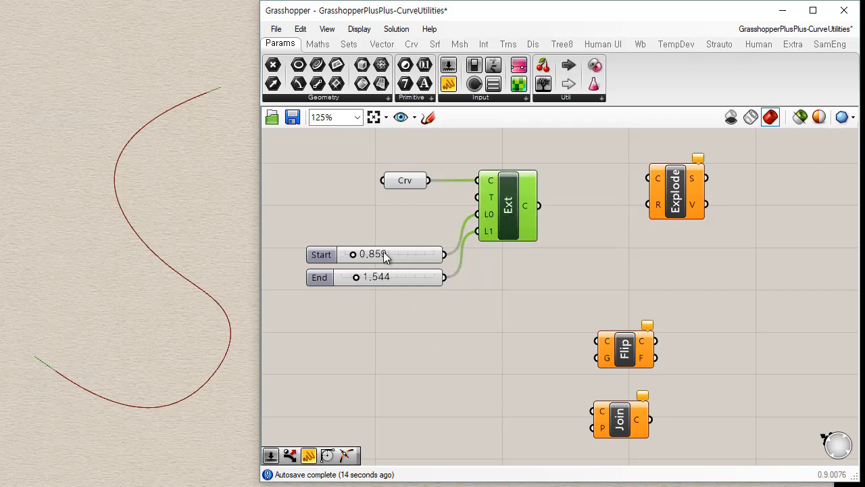
mouse_move(353, 254)
mouse_down()
mouse_move(373, 254)
mouse_move(361, 254)
mouse_up()
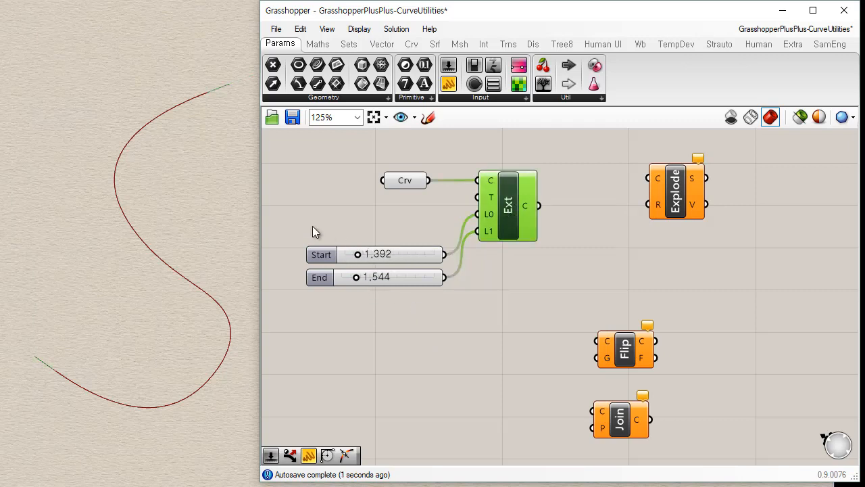
right_click(492, 197)
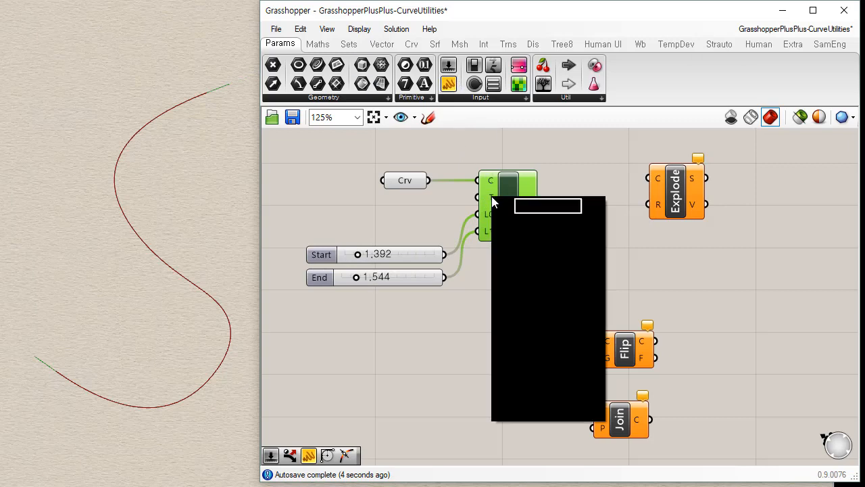
click(530, 331)
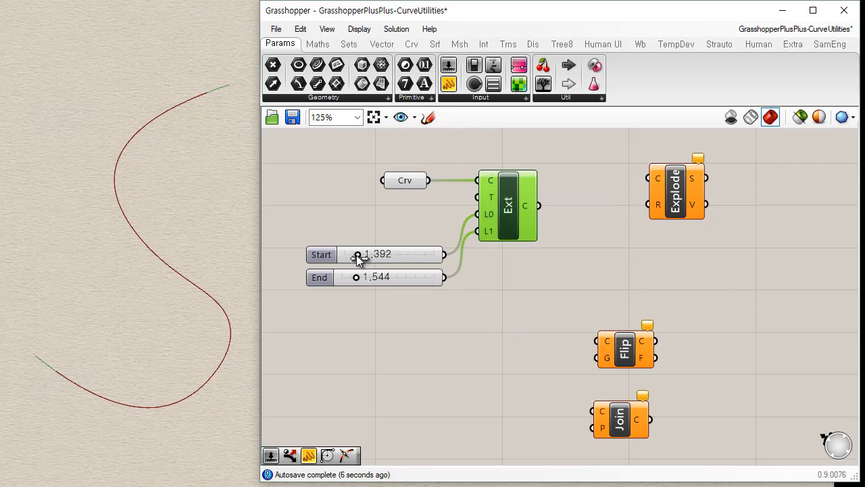
Narrow the Grasshopper window to show more of the Rhino viewport, and set the Start slider to 4.135 and the End slider to 2.645.
mouse_move(357, 254)
mouse_down()
mouse_move(386, 253)
mouse_move(350, 254)
mouse_up()
drag(261, 207, 391, 208)
drag(478, 253, 504, 247)
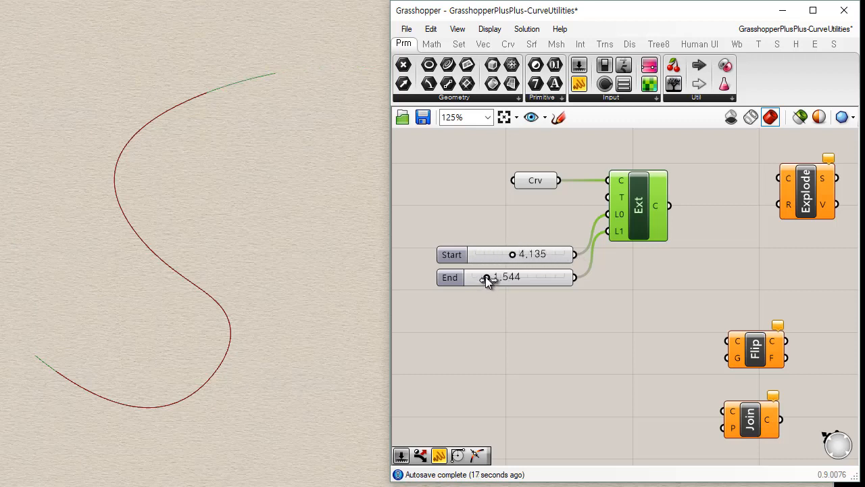
drag(486, 276, 515, 277)
click(599, 288)
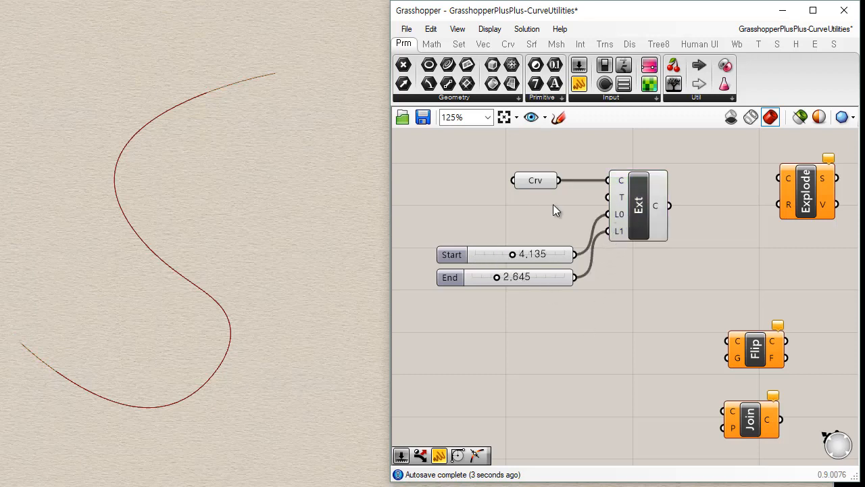
Change the Extend Curve component's extension type to Smooth and set the Start slider to 3.525.
right_click(617, 201)
click(648, 343)
mouse_move(512, 255)
mouse_down()
mouse_move(502, 255)
mouse_move(545, 255)
mouse_move(494, 253)
mouse_move(506, 254)
mouse_up()
Show the Rhino curve's control points and move its upper end point and the adjacent control point inward to tighten the upper bend.
click(154, 144)
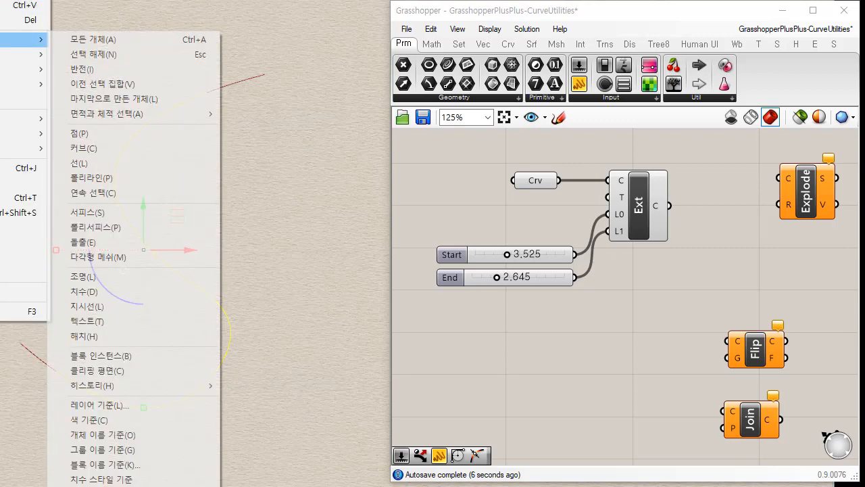
mouse_move(37, 54)
click(75, 54)
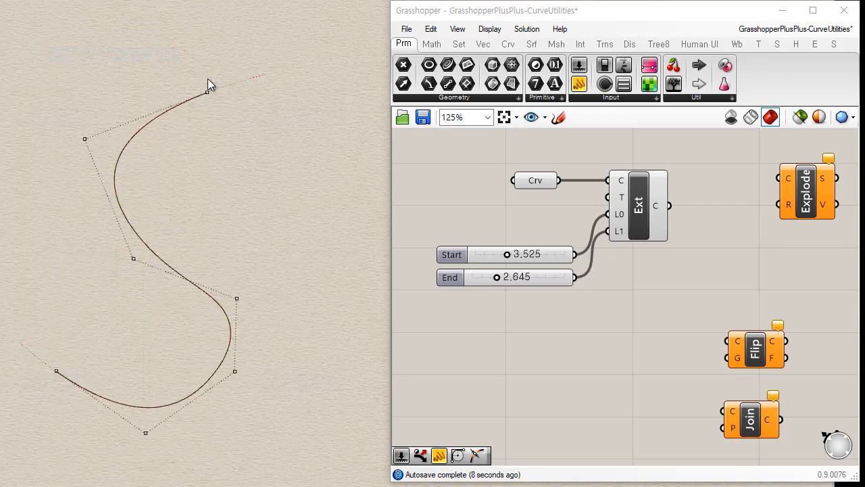
drag(207, 92, 187, 145)
drag(84, 139, 138, 130)
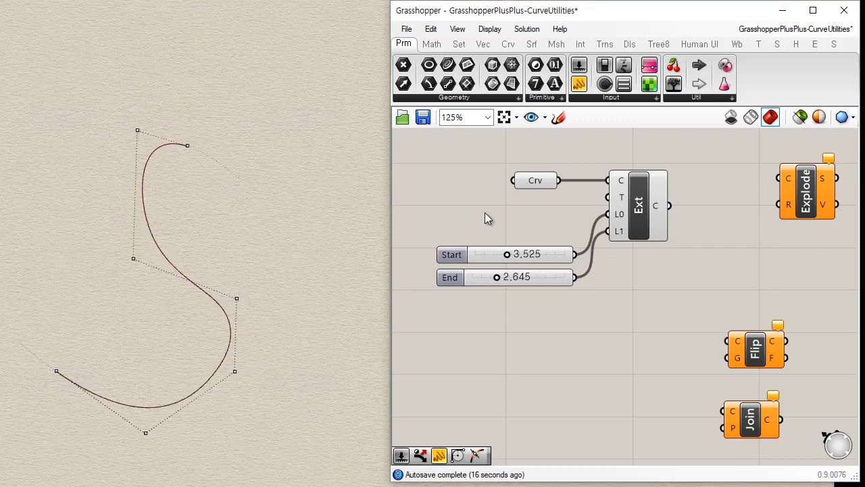
With Extend Curve selected, raise the Start slider to 5.354, switch the extension type to Arc, and lengthen Start to 8.249.
click(641, 218)
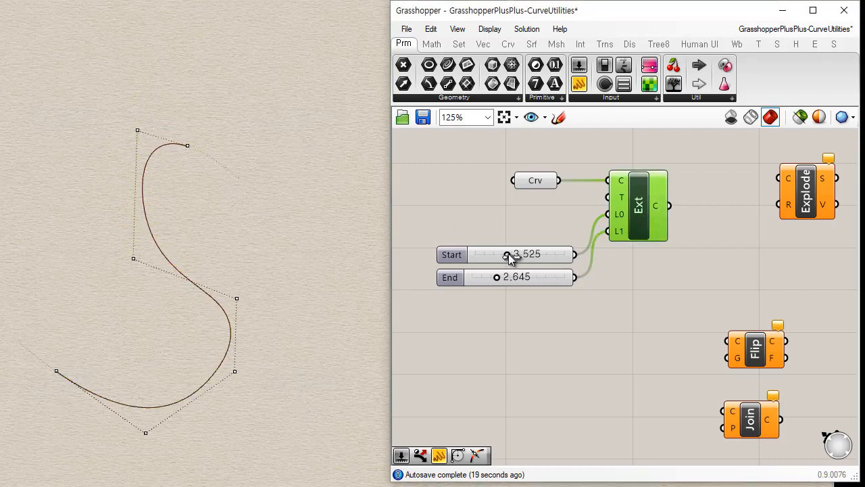
mouse_move(508, 254)
mouse_down()
mouse_move(489, 254)
mouse_move(557, 254)
mouse_move(491, 253)
mouse_move(523, 254)
mouse_up()
right_click(623, 199)
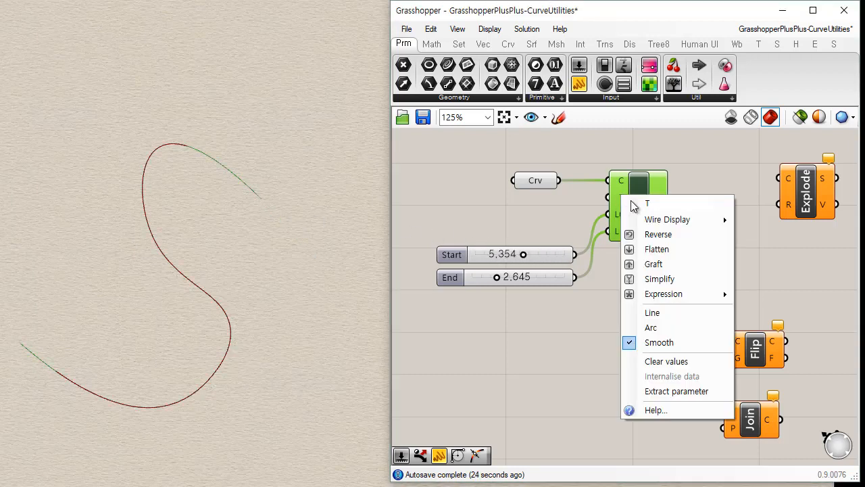
click(648, 311)
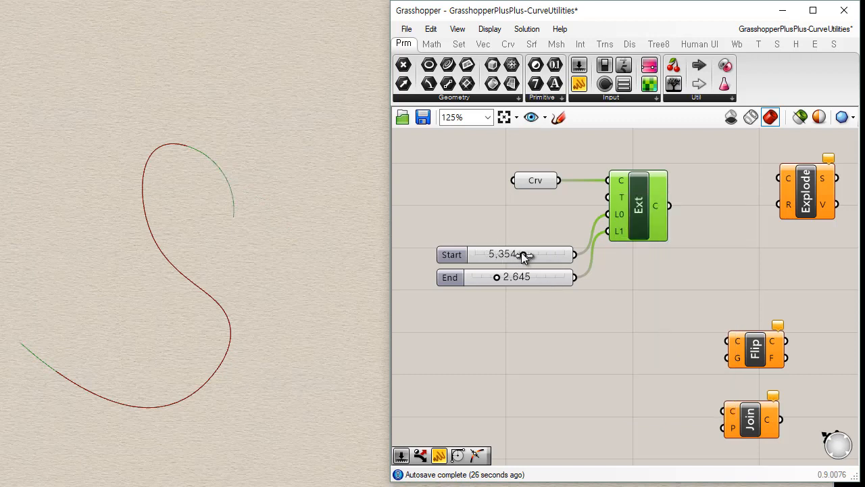
drag(521, 254, 549, 254)
Change the Extend Curve component's extension type to Line and reduce the Start slider to 4.897.
right_click(617, 197)
click(648, 311)
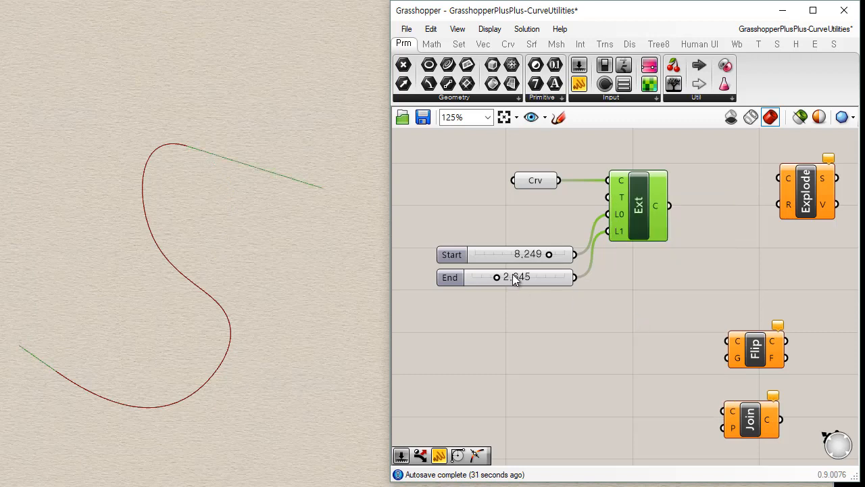
drag(549, 254, 526, 255)
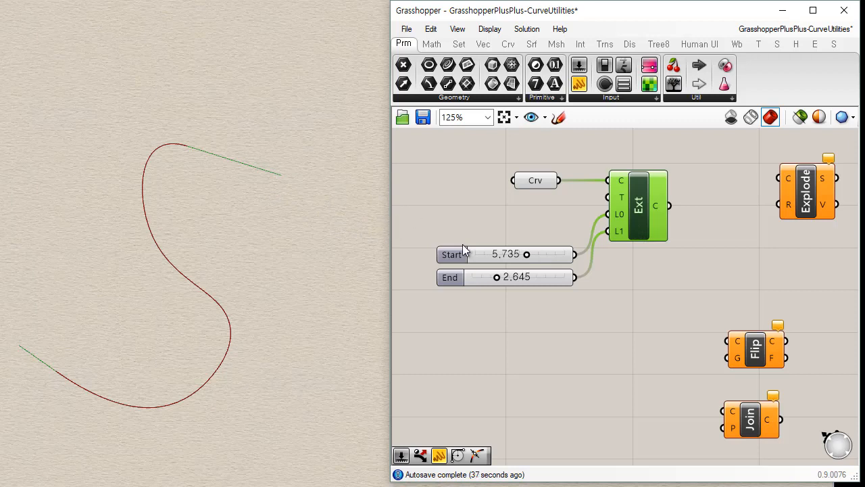
drag(519, 257, 529, 257)
click(609, 269)
Move the Join and Flip components closer, placing them below the Extend Curve component.
right_drag(668, 335, 651, 330)
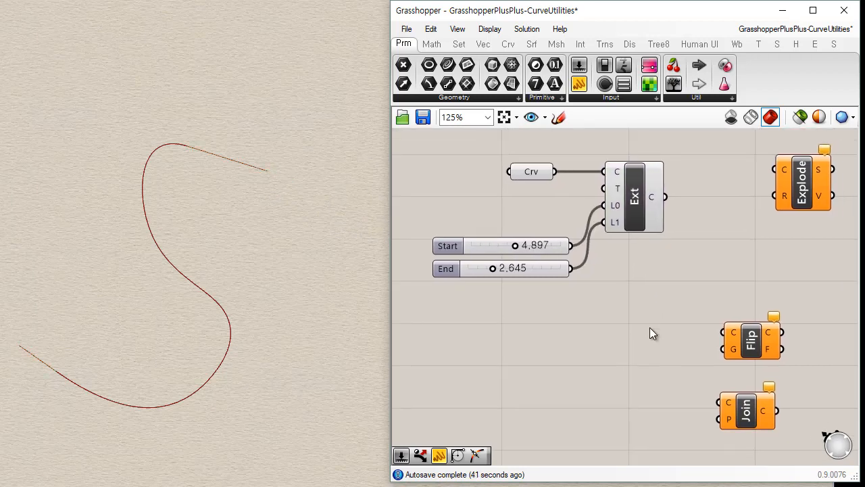
drag(752, 421, 678, 395)
drag(756, 346, 650, 292)
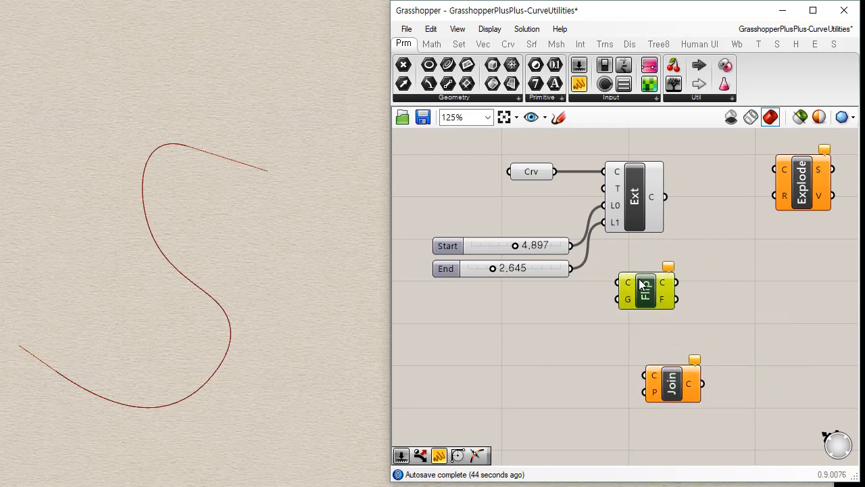
Vary the Start slider to 6.726 and back to 5.355 with the Extend Curve component selected.
drag(515, 246, 538, 245)
click(633, 199)
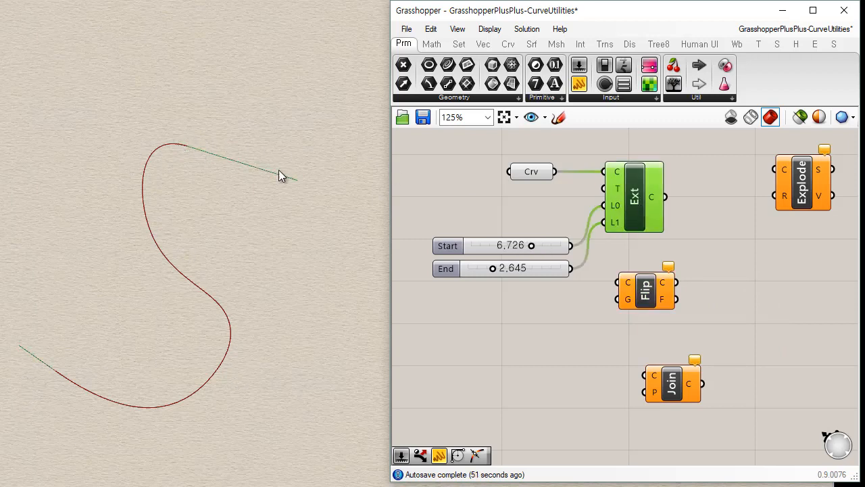
drag(532, 246, 519, 246)
Route the curve parameter through the Flip component into Extend Curve's C input, placing Flip below the sliders and Extend Curve farther from them.
drag(578, 213, 537, 322)
drag(635, 197, 671, 201)
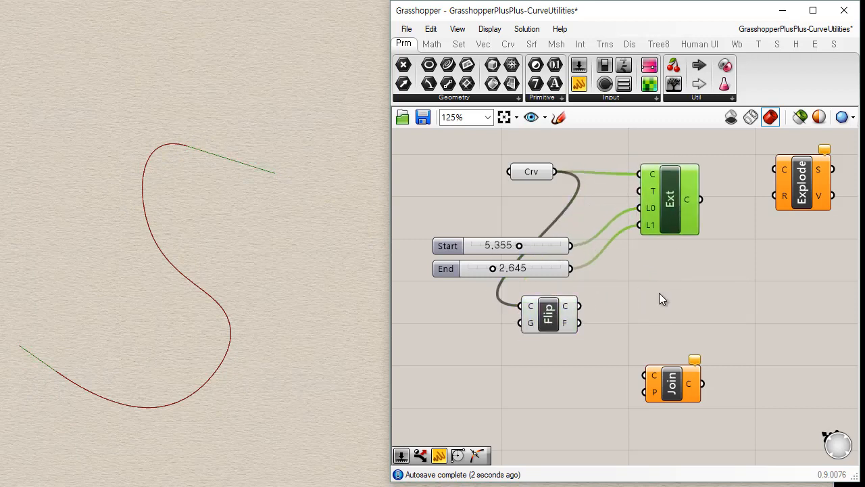
drag(580, 308, 640, 176)
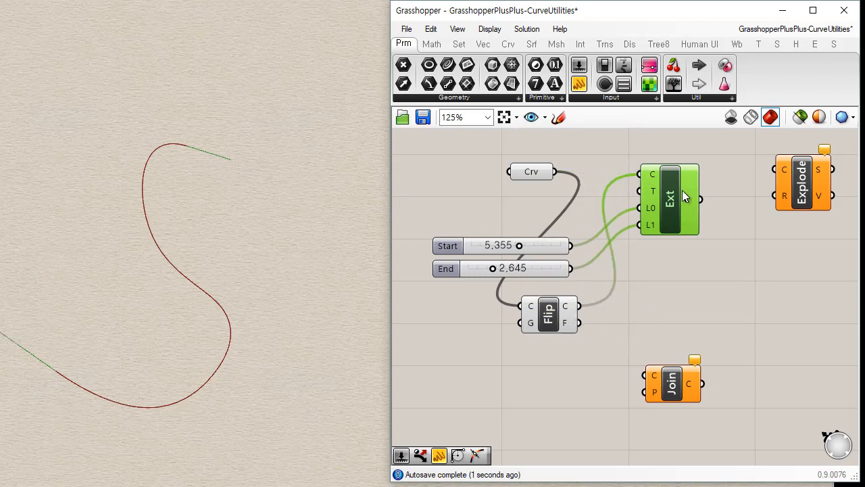
Set the Start slider to 2.612 and the End slider to 3.232, and space the curve parameter and Extend Curve components farther apart.
drag(489, 269, 494, 246)
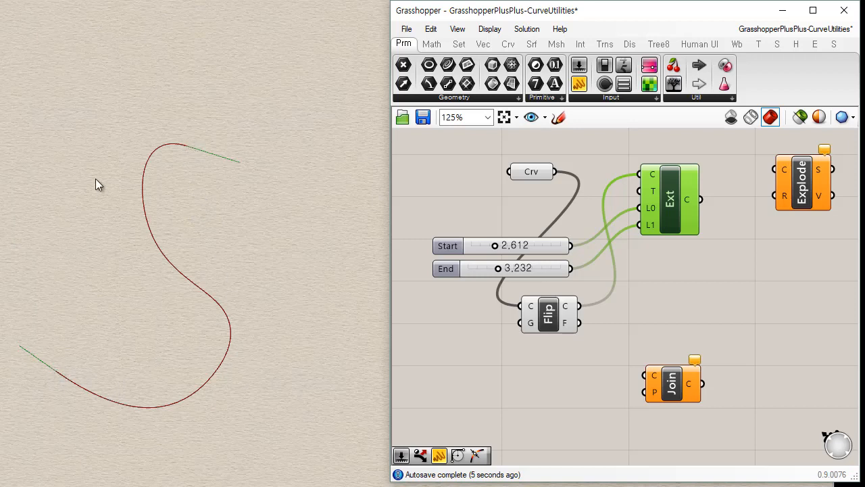
drag(543, 170, 519, 180)
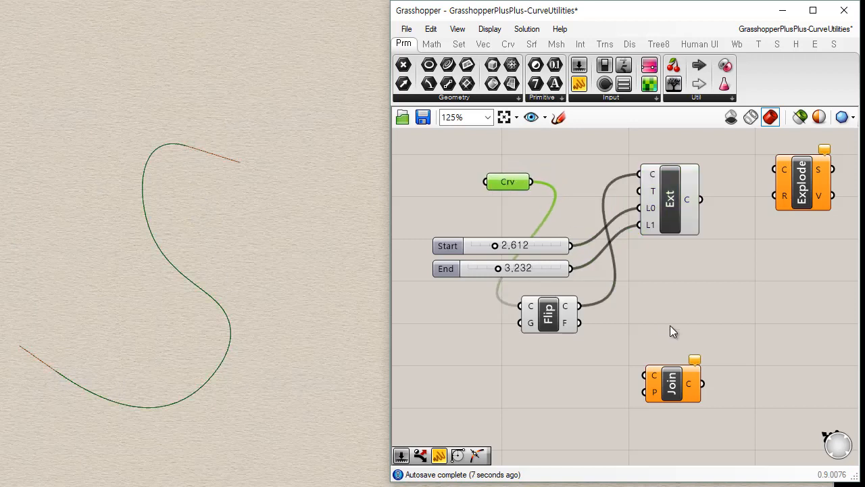
click(672, 323)
drag(662, 196, 680, 192)
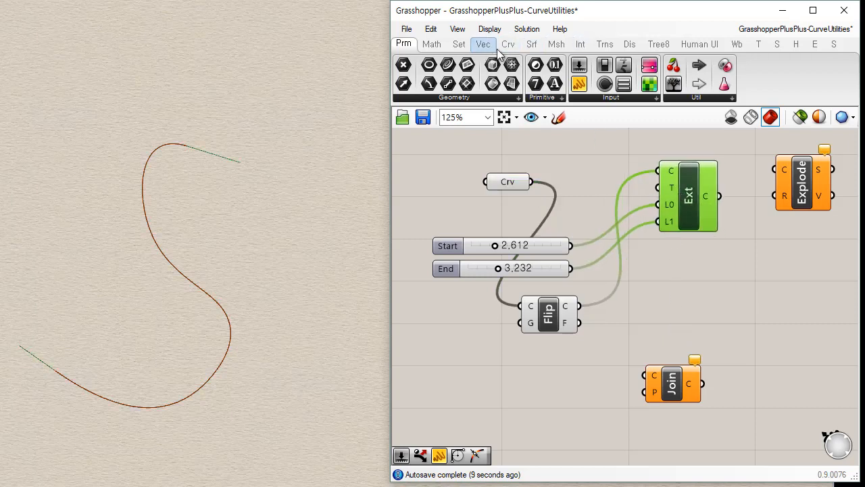
Add a Point On Curve component below Extend Curve, feed it the original curve parameter, and set its value to 1.00.
click(508, 44)
click(438, 100)
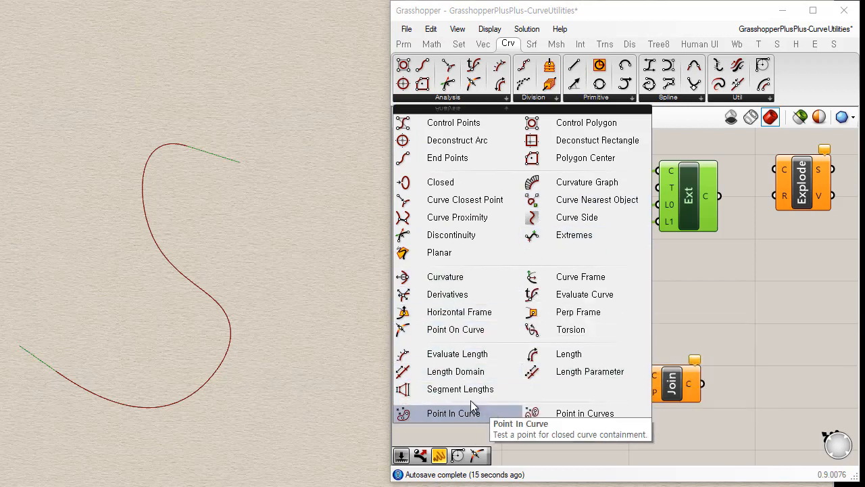
drag(456, 329, 679, 282)
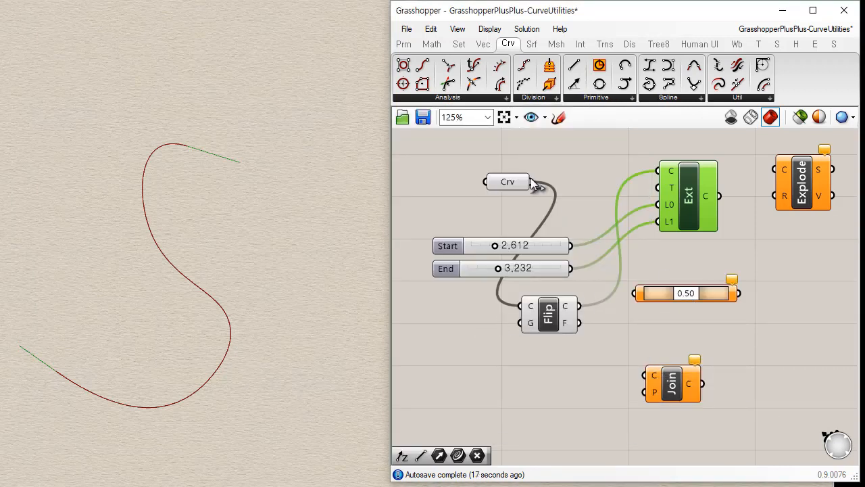
drag(533, 182, 635, 293)
drag(688, 294, 734, 291)
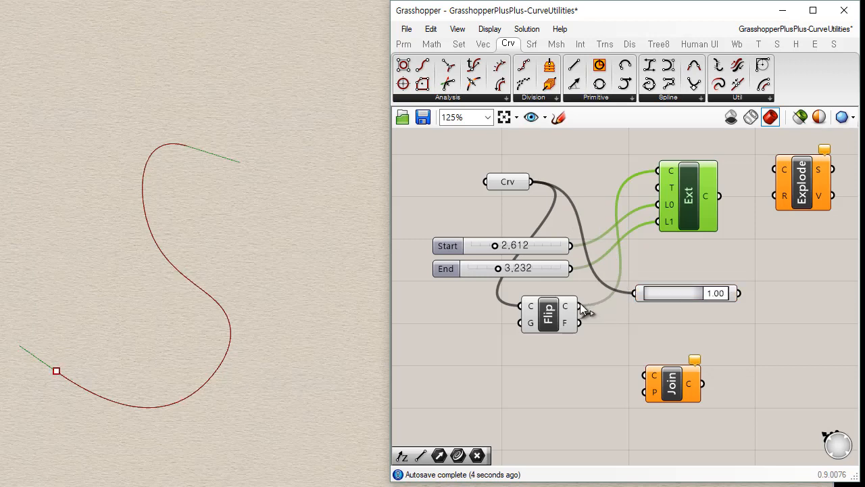
Connect the Flip component's curve output to Point On Curve in place of the original curve, keeping its value at 1.00.
drag(580, 307, 636, 293)
mouse_move(726, 295)
mouse_down()
mouse_move(620, 291)
mouse_move(737, 291)
mouse_up()
click(758, 343)
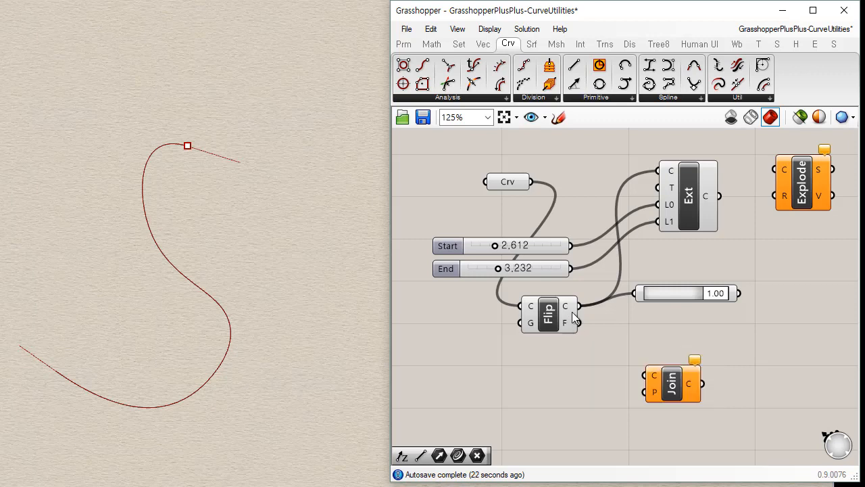
Shift the Flip component slightly away from the sliders and delete the Point On Curve component.
drag(550, 323, 567, 319)
click(688, 342)
drag(682, 296, 686, 302)
key(Delete)
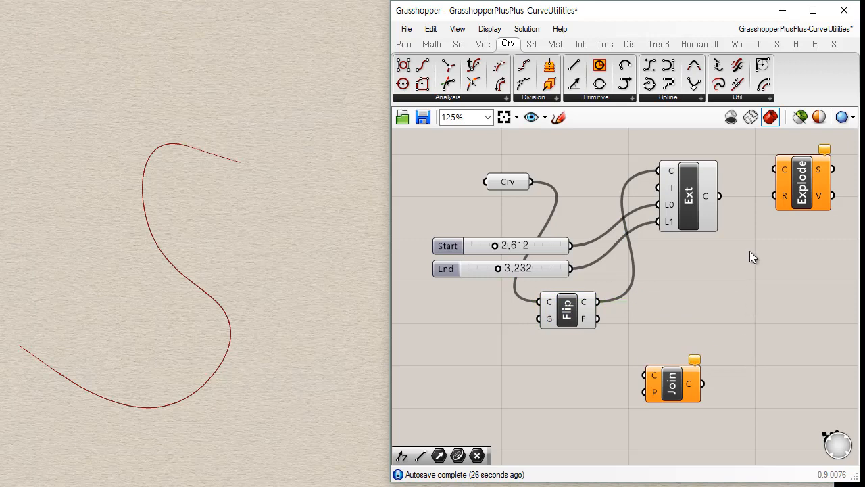
Arrange the Explode and Join components together below Extend Curve, with Explode above Join.
right_drag(750, 255, 722, 264)
drag(752, 209, 620, 345)
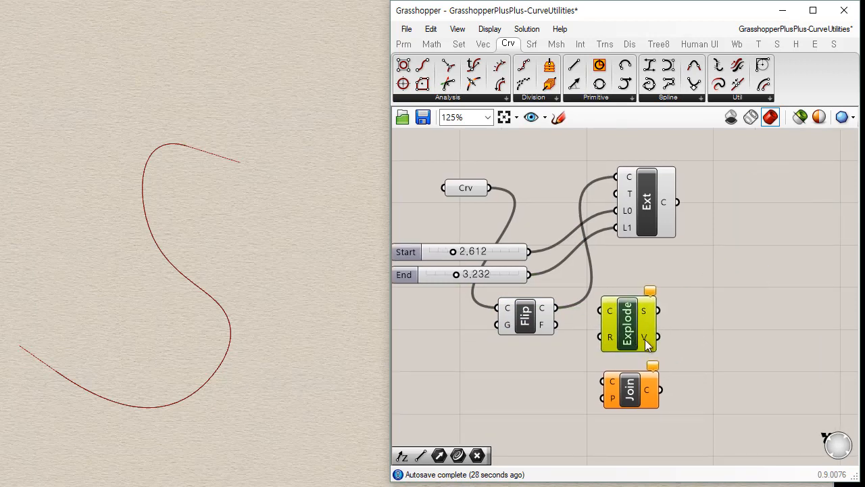
drag(679, 321, 639, 406)
drag(631, 391, 715, 367)
click(635, 352)
Draw a second control-point curve in Rhino from the existing curve's upper end point, arcing around it and ending near its lower end.
click(133, 142)
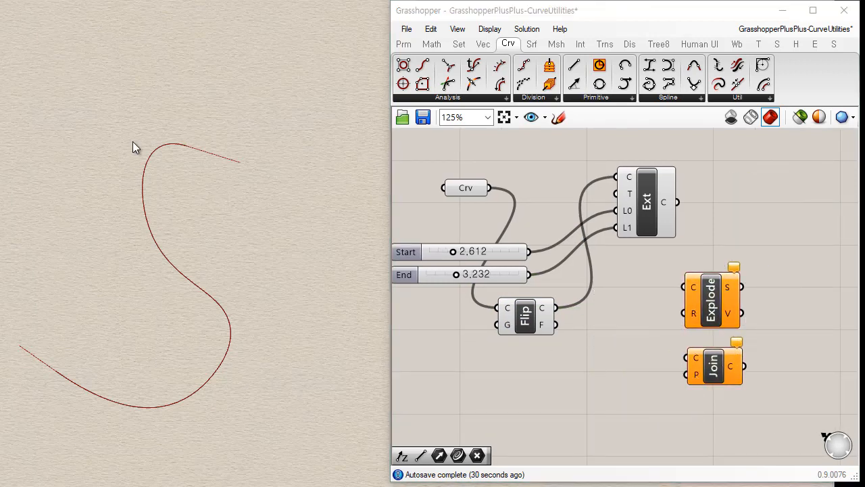
click(190, 145)
click(248, 103)
click(346, 176)
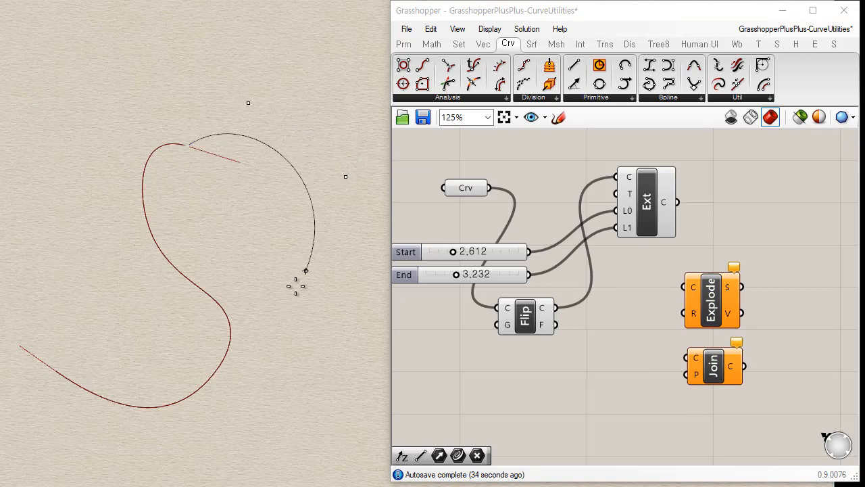
click(279, 314)
click(216, 396)
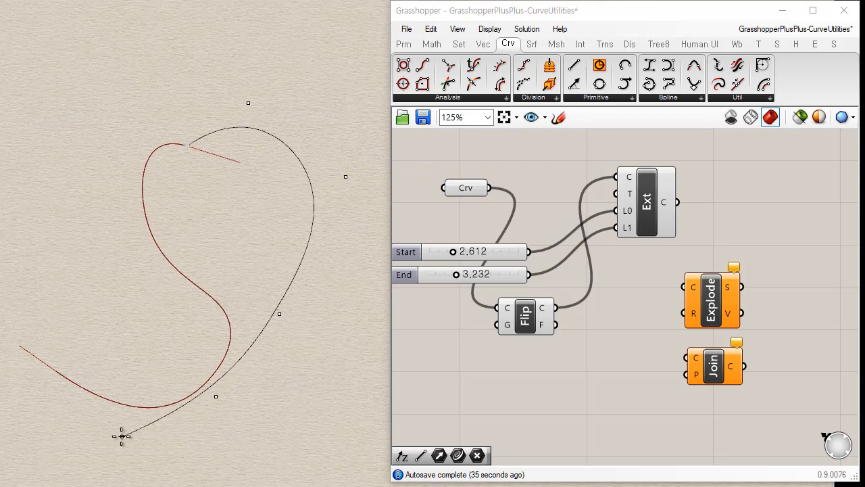
click(111, 433)
click(46, 396)
right_click(42, 372)
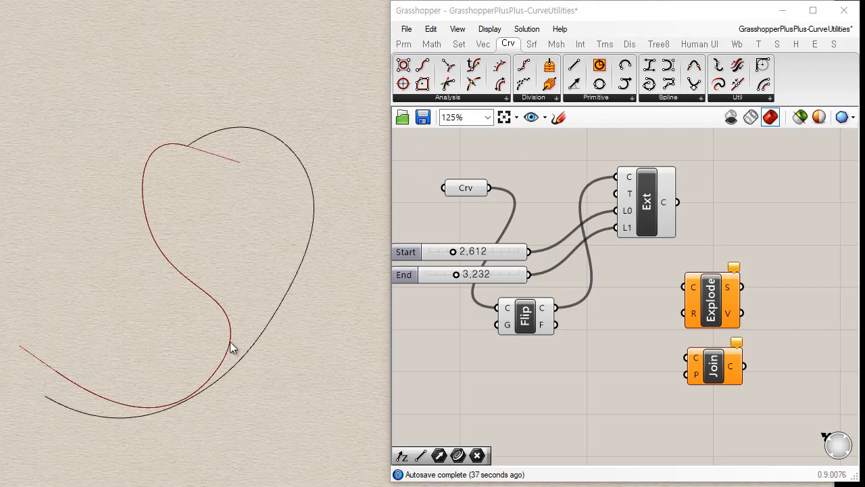
Turn off the Extend Curve component's preview and delete both curves from the Rhino viewport.
click(654, 203)
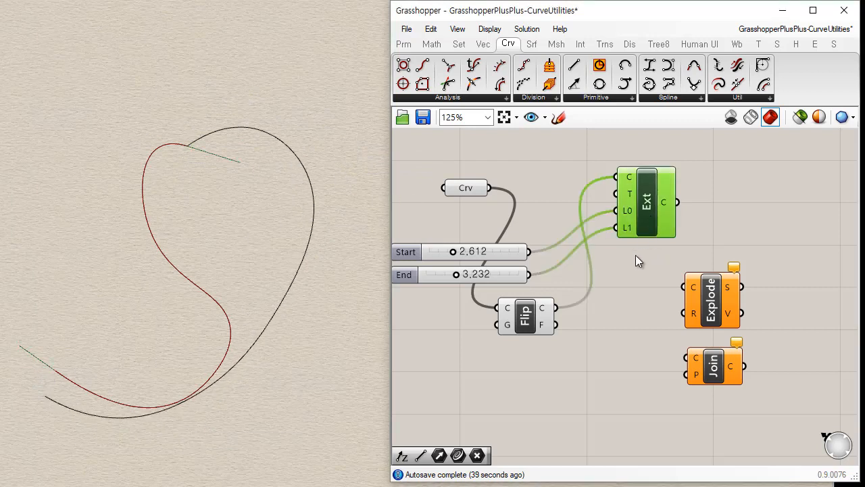
click(566, 414)
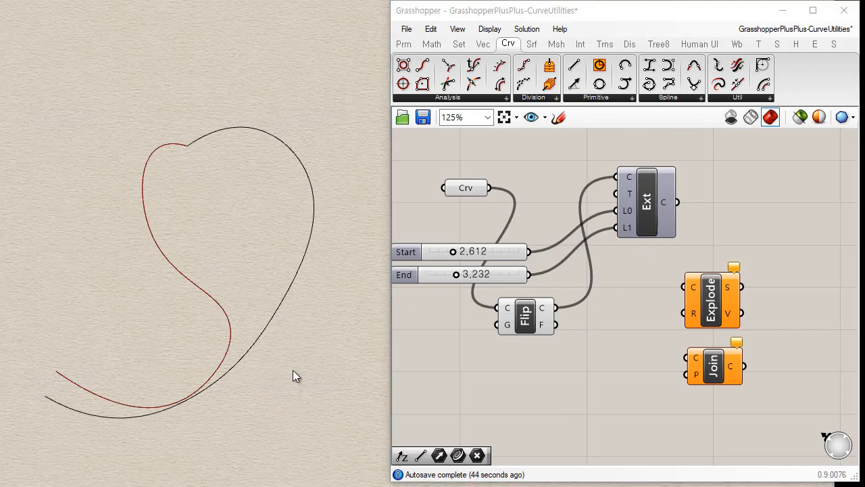
drag(218, 294, 126, 350)
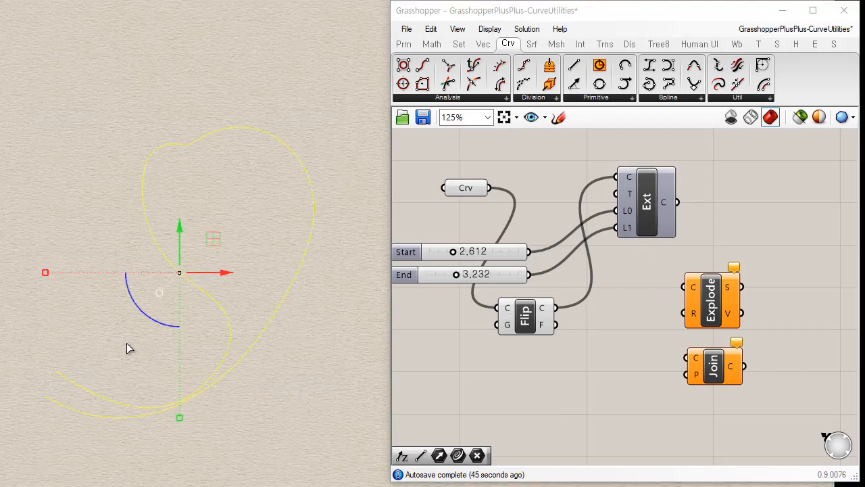
key(Delete)
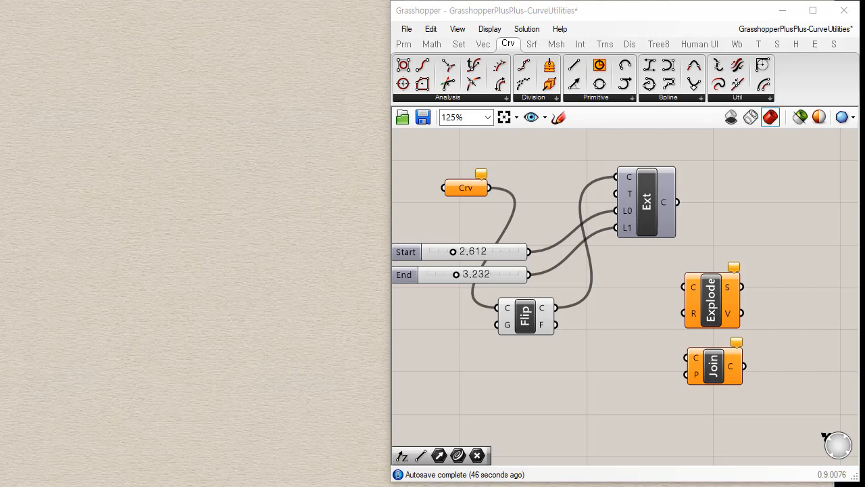
Draw a new open C-shaped control-point curve with six points in the empty Rhino viewport.
click(167, 184)
click(129, 155)
click(37, 203)
click(48, 335)
click(150, 387)
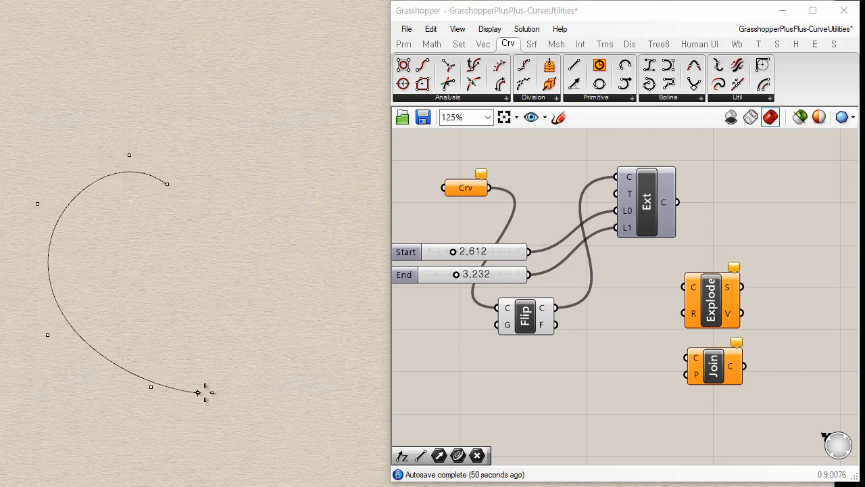
click(212, 383)
key(Return)
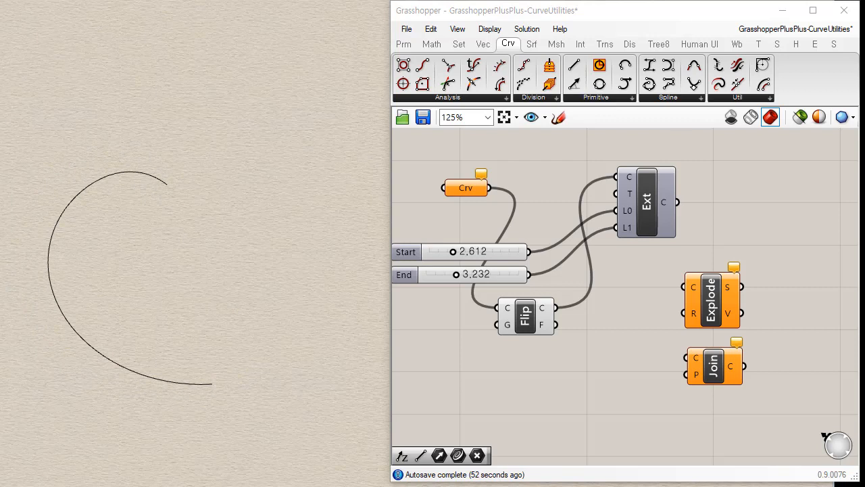
Draw a control-point curve in Rhino from the C-shaped curve's upper end point around to its lower end point, closing a heart-like outline.
click(167, 183)
click(188, 127)
click(284, 133)
click(312, 295)
click(274, 372)
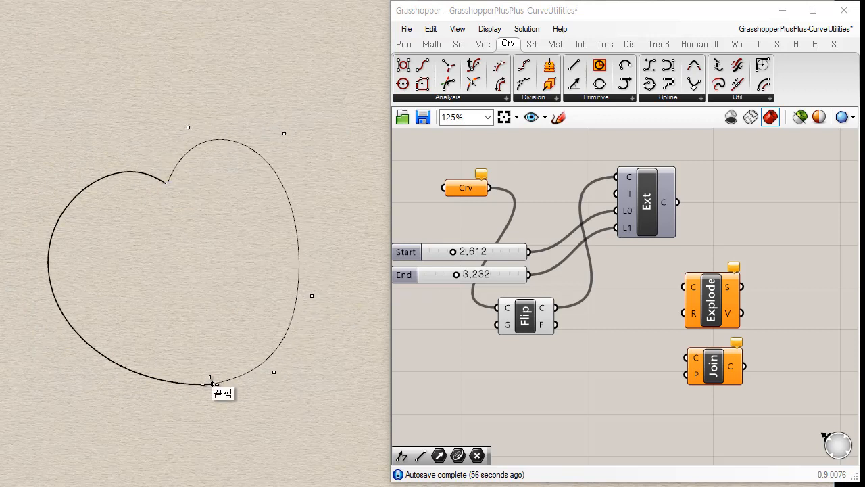
click(203, 384)
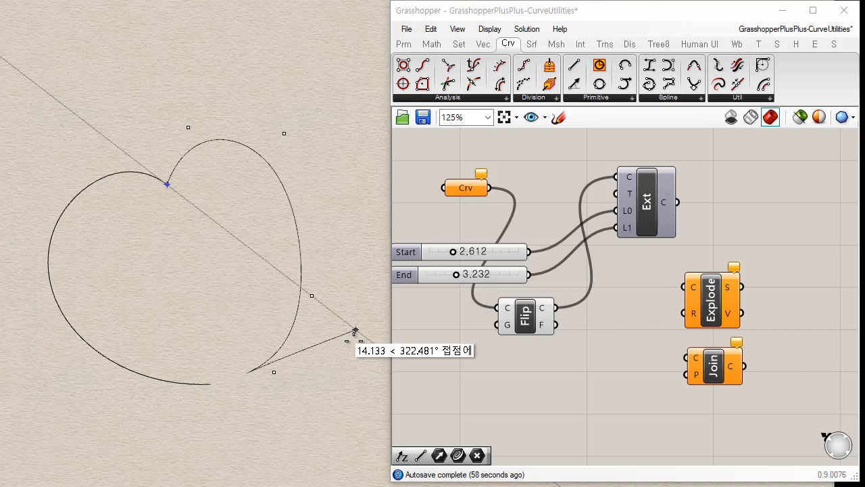
key(Return)
Show the new right-hand curve's control points and move its lower right point up onto the neighbouring control point.
click(300, 255)
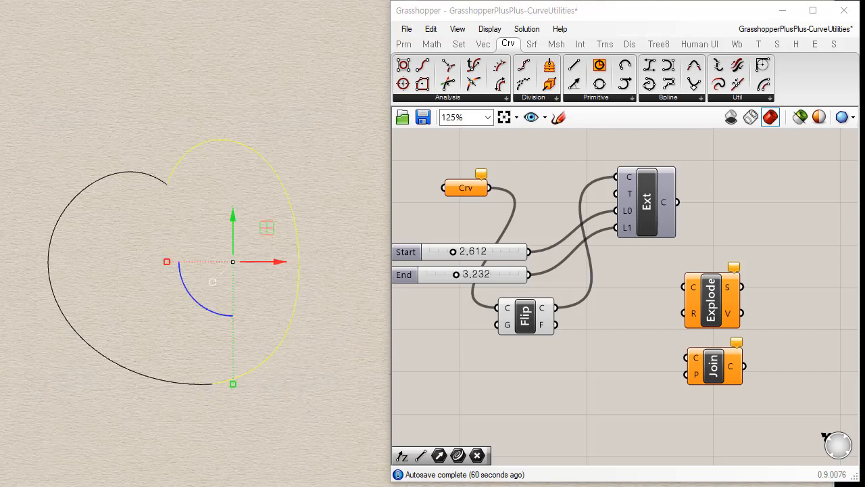
click(0, 0)
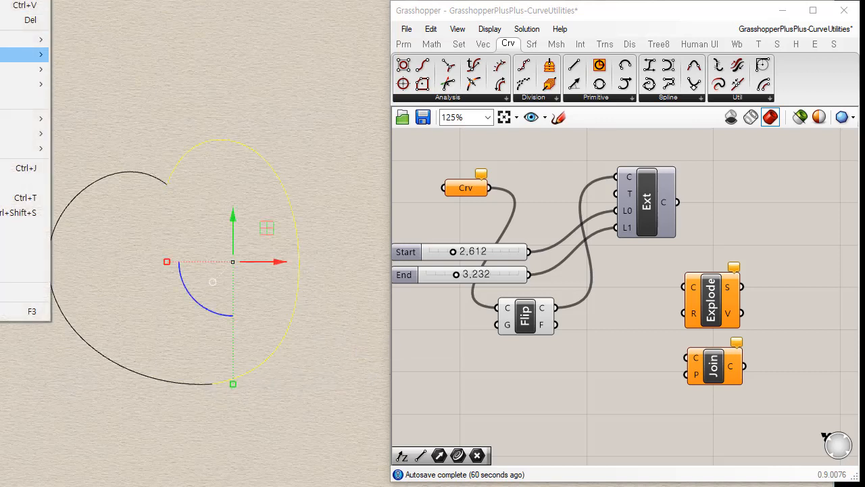
mouse_move(2, 58)
click(132, 54)
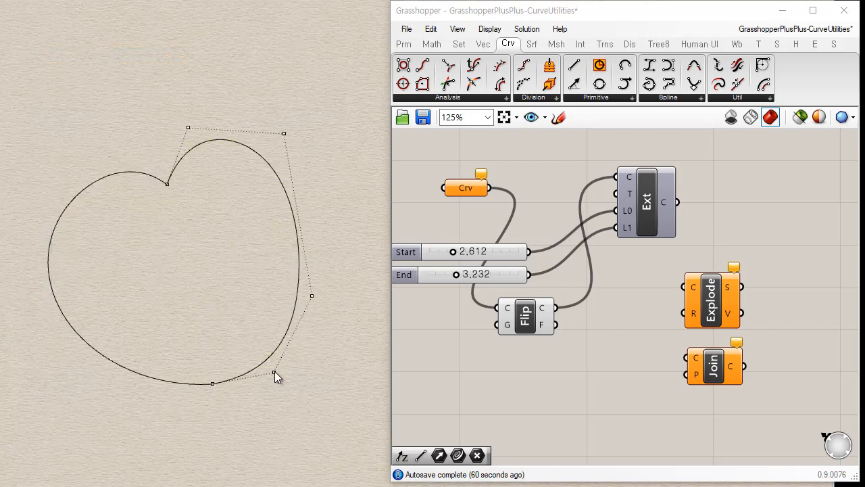
drag(274, 371, 269, 334)
mouse_move(312, 296)
mouse_down()
mouse_move(331, 242)
mouse_move(268, 278)
mouse_move(274, 258)
mouse_move(303, 313)
mouse_move(331, 317)
mouse_move(304, 314)
mouse_move(299, 289)
mouse_move(311, 296)
mouse_up()
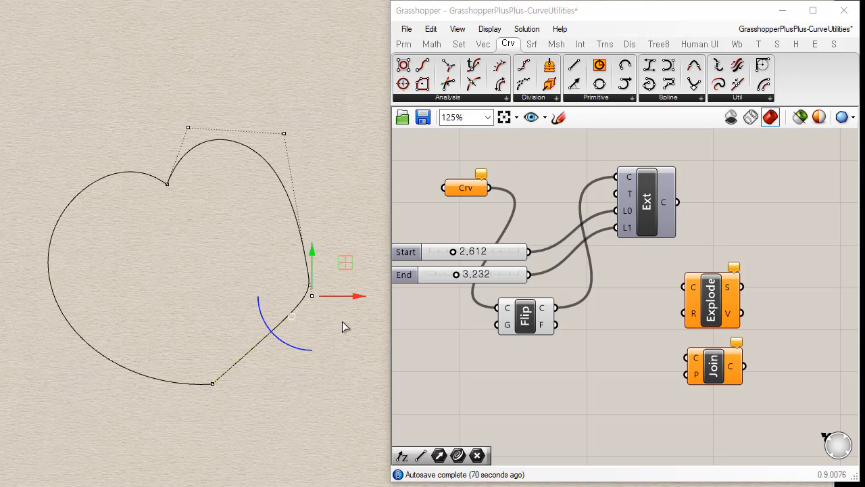
drag(284, 270, 330, 318)
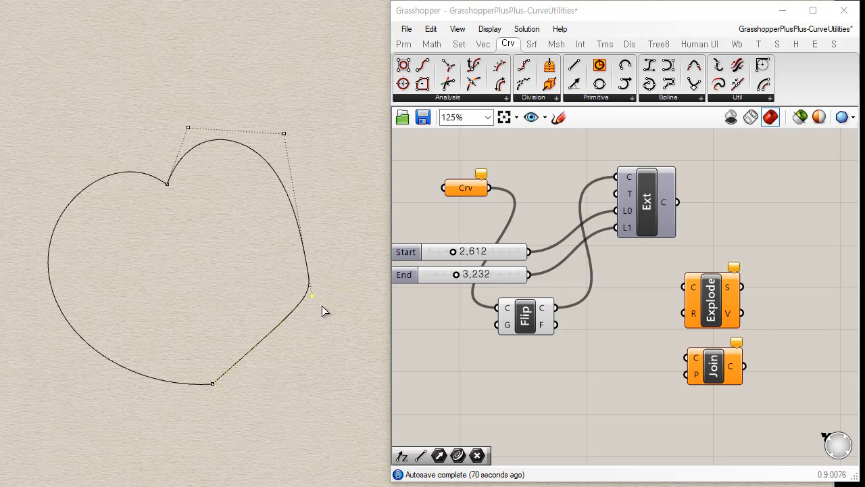
Show the right-hand curve's control points again and separate the two overlapping points, one higher up and one lower along the curve.
click(324, 251)
click(304, 245)
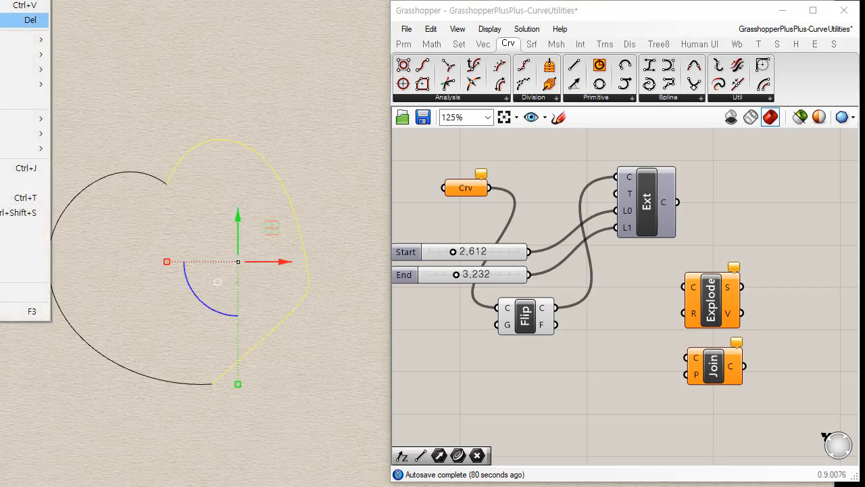
mouse_move(20, 54)
click(122, 55)
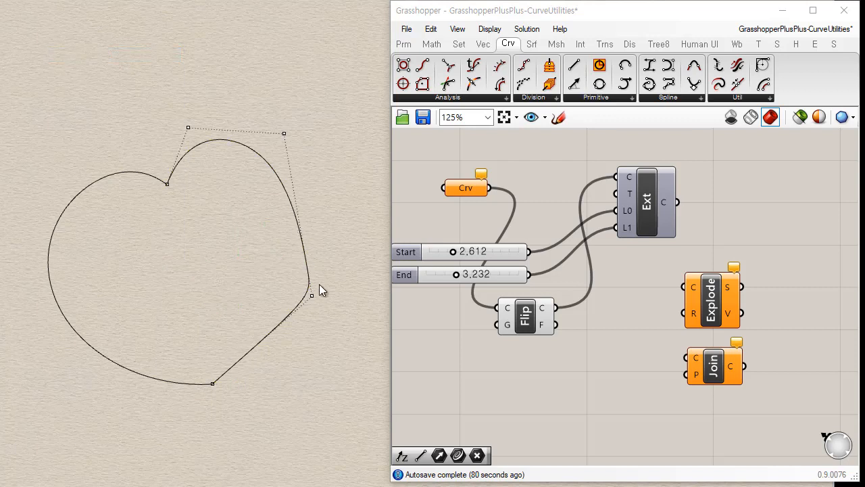
click(311, 296)
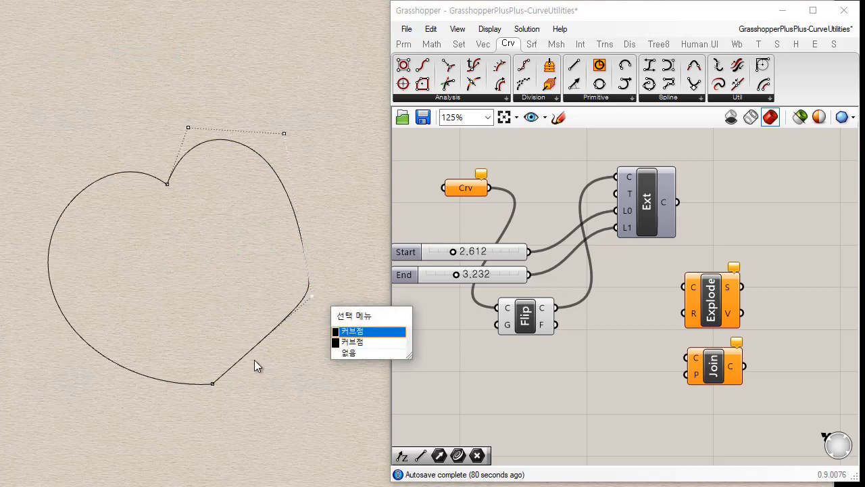
click(344, 331)
drag(312, 296, 317, 215)
drag(313, 296, 296, 344)
click(340, 234)
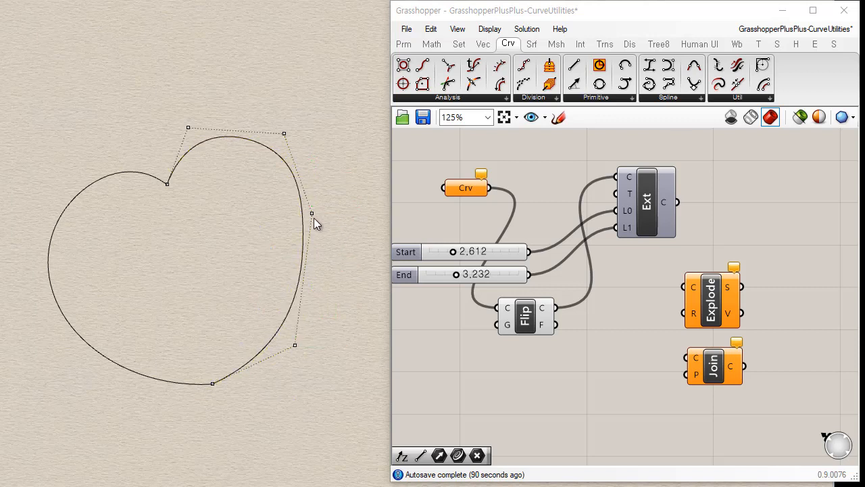
Move the right-hand curve's outermost control point outward and slightly down, and shift its upper right control point inward.
drag(311, 216, 330, 239)
click(306, 253)
click(304, 236)
click(284, 133)
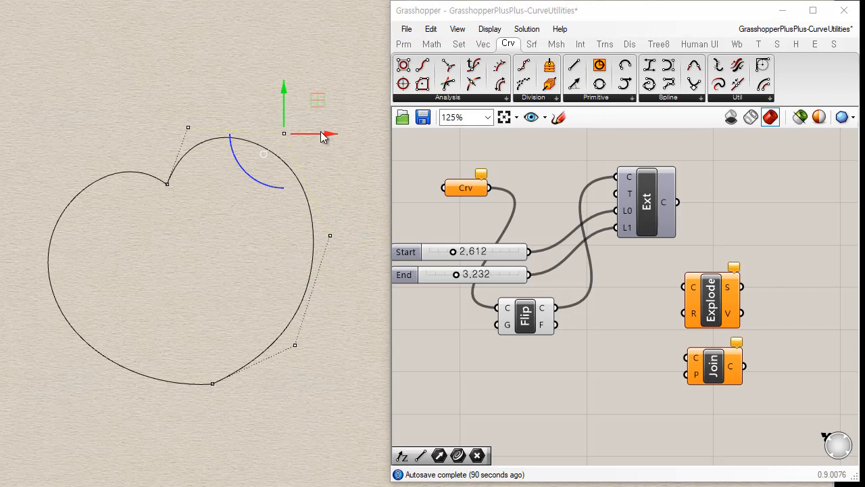
mouse_move(284, 133)
mouse_down()
mouse_move(309, 134)
mouse_move(268, 133)
mouse_up()
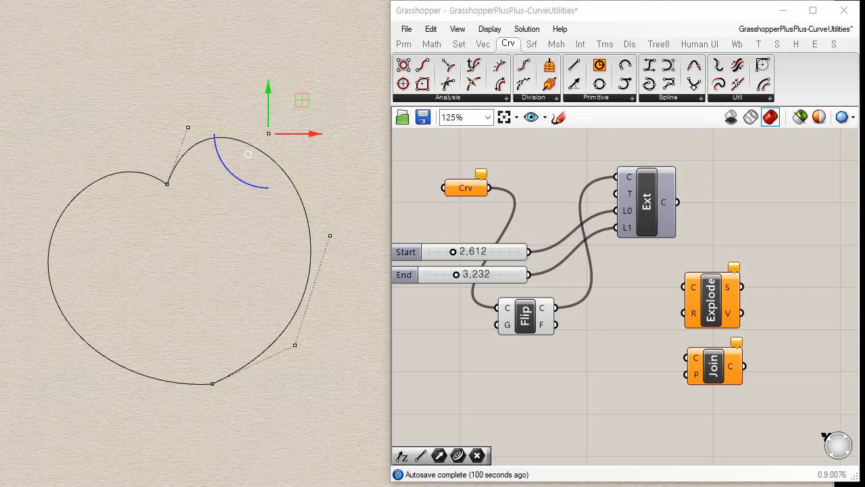
click(282, 117)
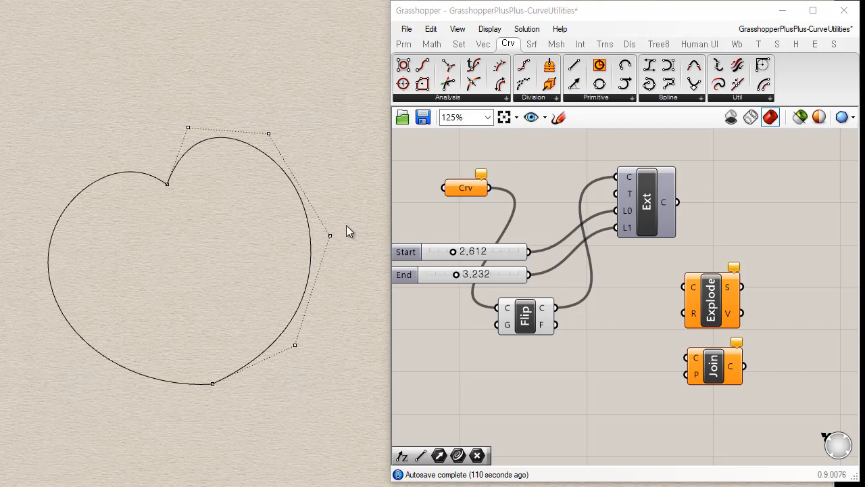
Shift the right-hand curve's outermost control point back inward, and delete that curve from the viewport.
click(330, 237)
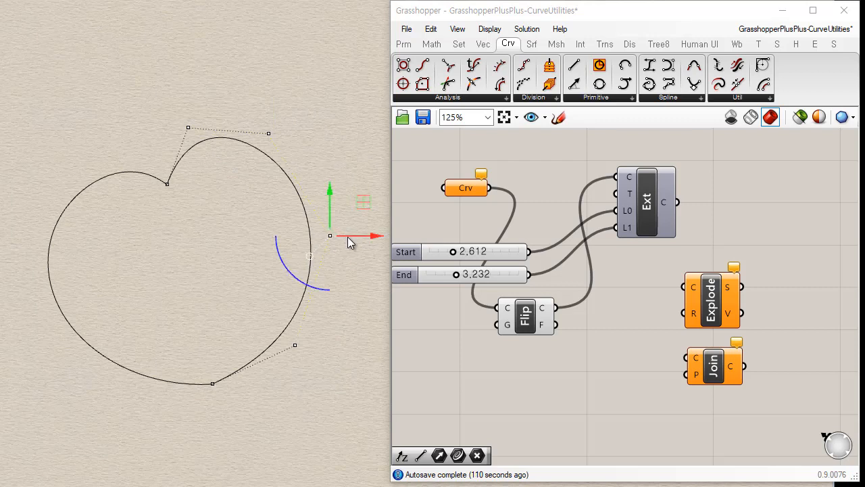
drag(347, 236, 319, 306)
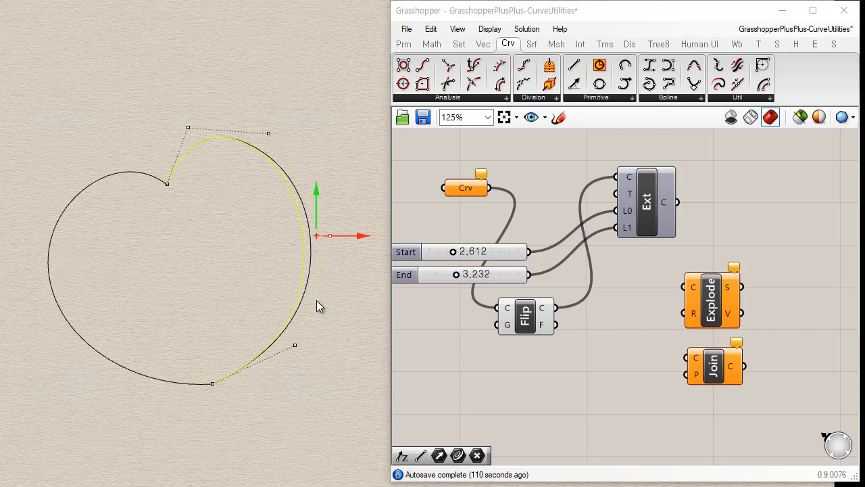
click(352, 302)
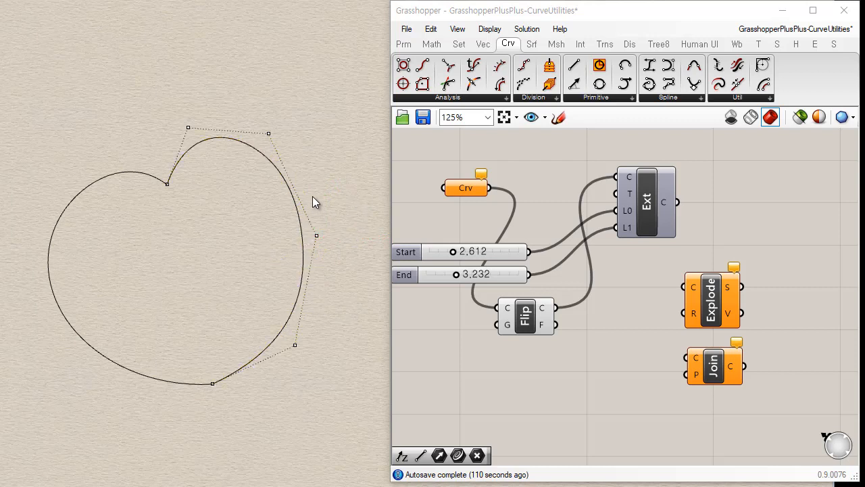
click(296, 309)
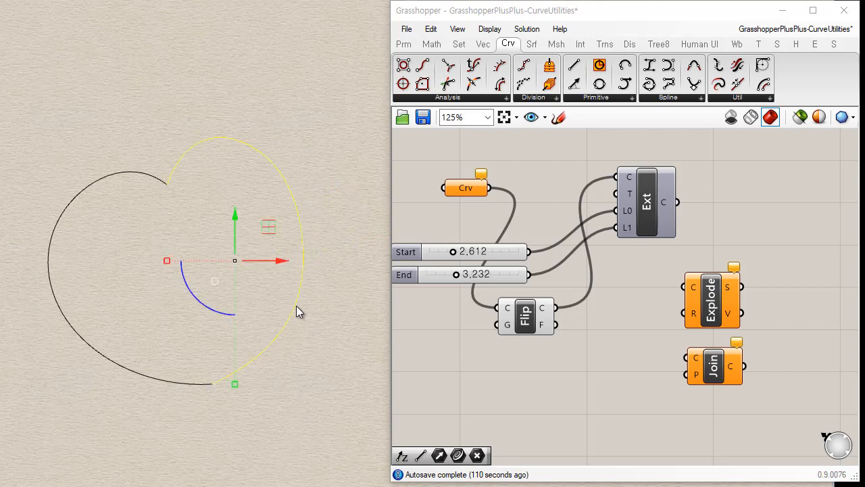
key(Delete)
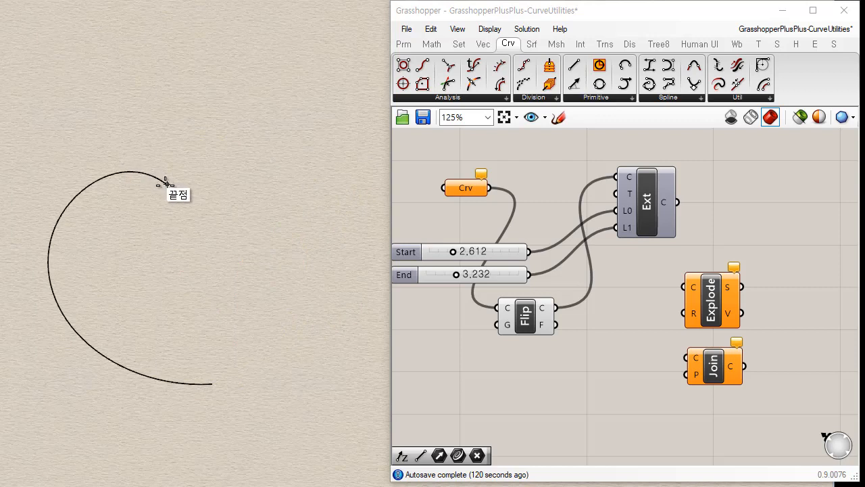
Draw a six-point control-point curve from the C-shaped curve's upper end point around to its lower end point, forming a heart outline.
click(167, 184)
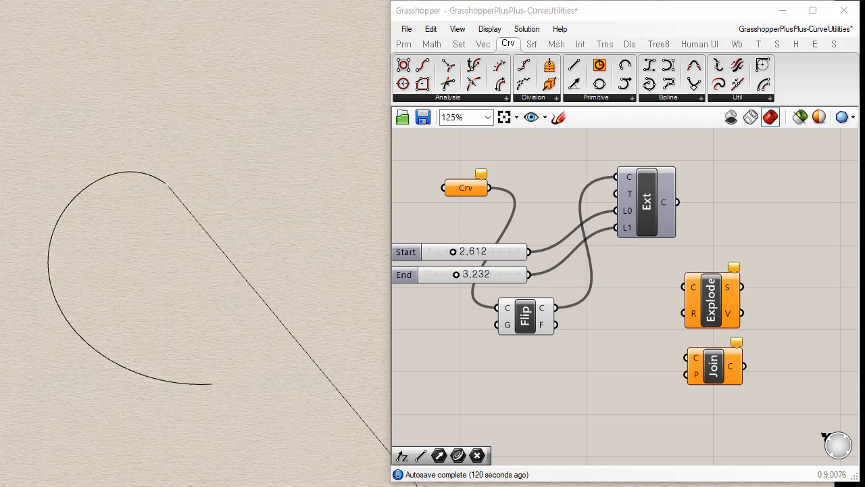
click(184, 137)
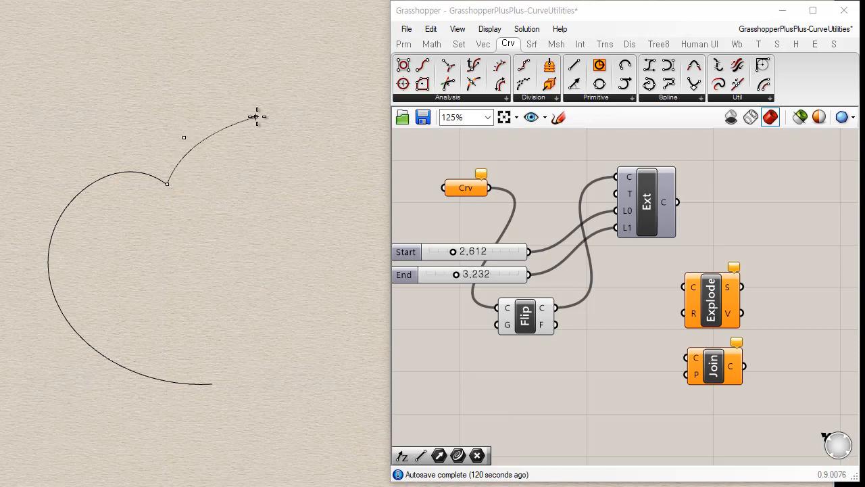
click(255, 116)
click(320, 188)
click(288, 336)
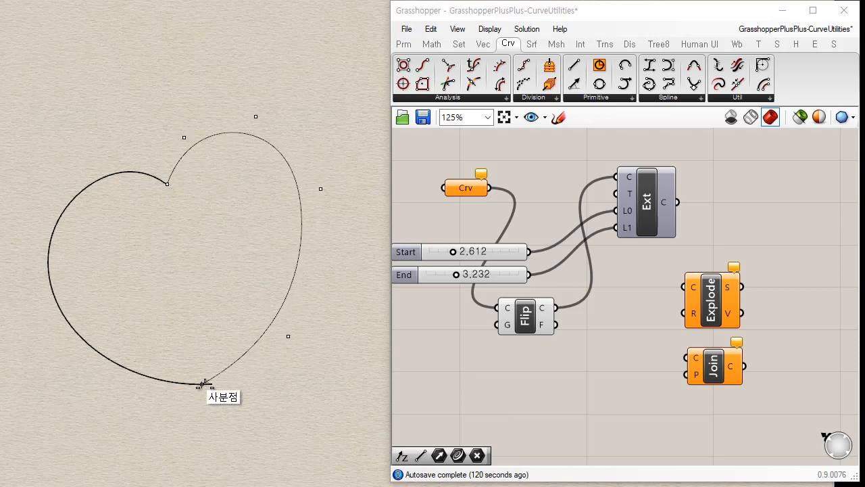
click(213, 384)
right_click(263, 432)
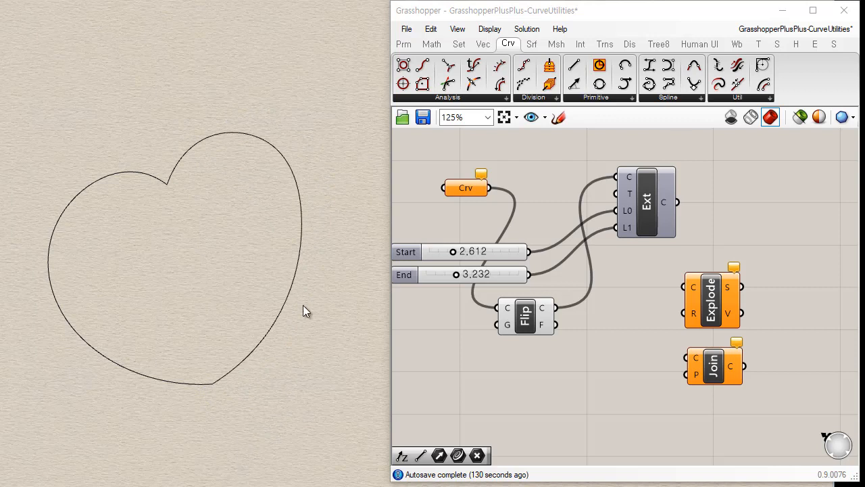
click(290, 294)
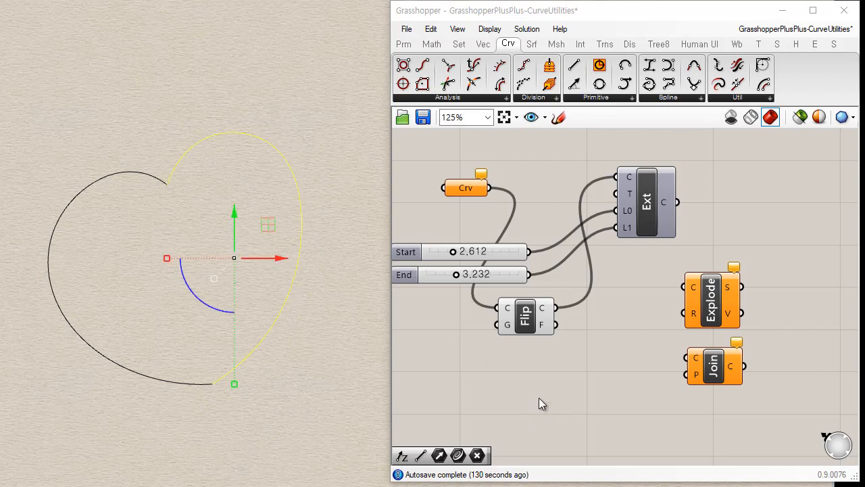
click(300, 238)
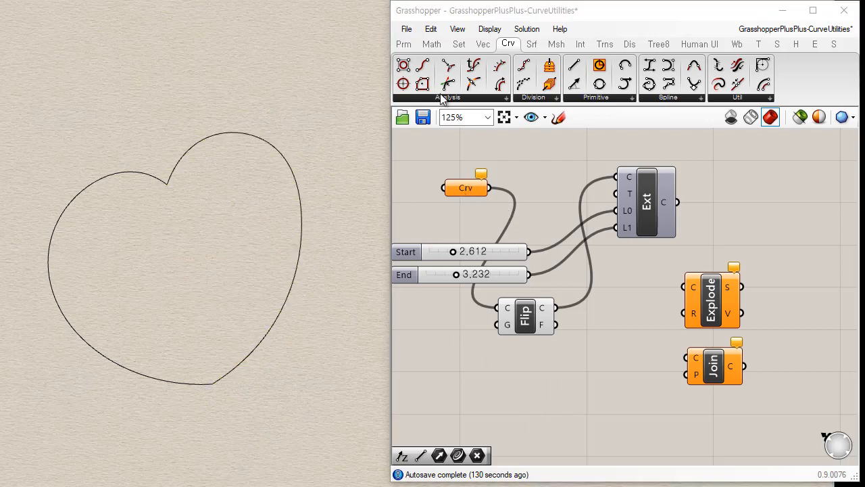
Place a second Curve parameter below the existing one, and reference the left-hand Rhino curve in the upper parameter.
click(404, 44)
drag(450, 85, 465, 217)
right_click(467, 188)
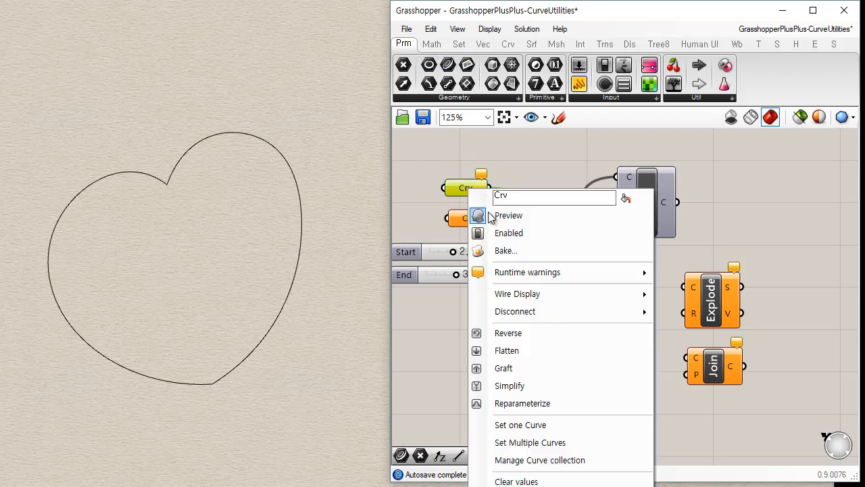
click(551, 442)
drag(178, 270, 19, 384)
key(Return)
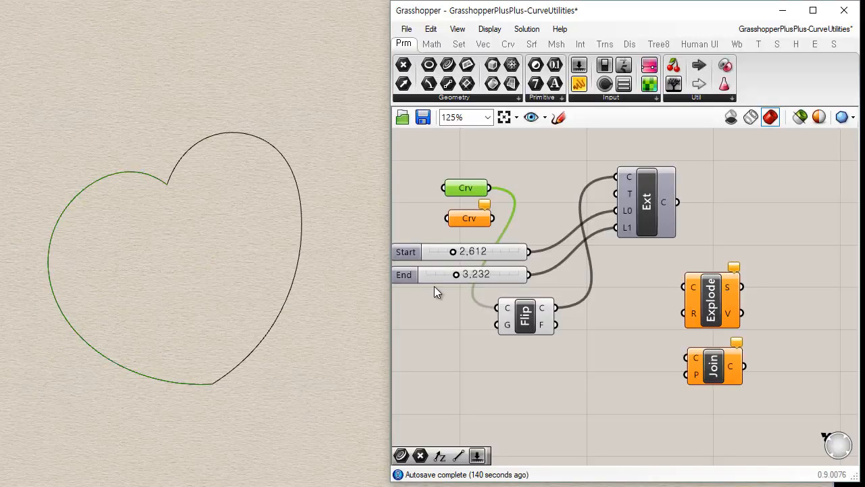
Reference the right-hand Rhino curve in the lower Curve parameter.
right_click(477, 216)
click(564, 432)
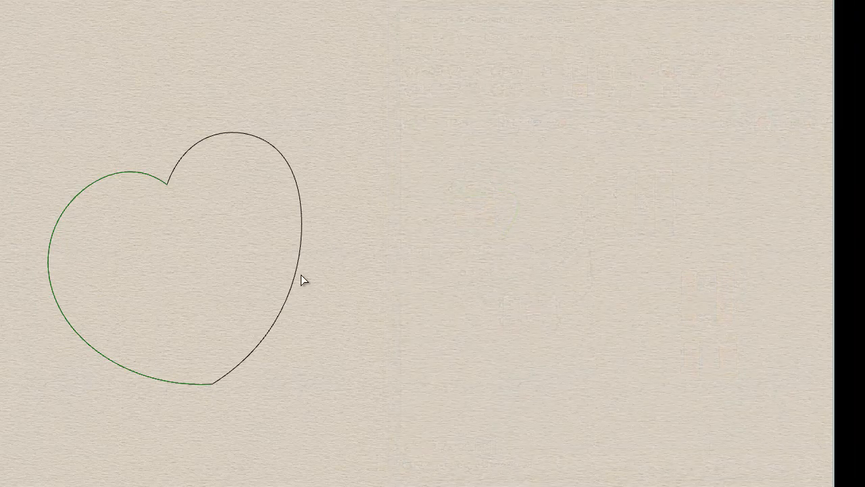
click(301, 276)
drag(508, 172, 479, 216)
click(446, 152)
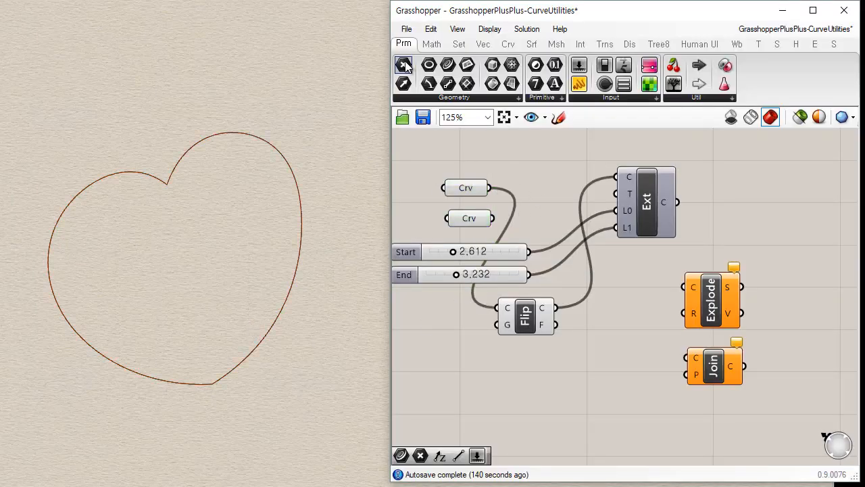
Place a third Curve parameter in front of the Explode component and feed both referenced Curve parameters into it.
click(447, 65)
click(632, 280)
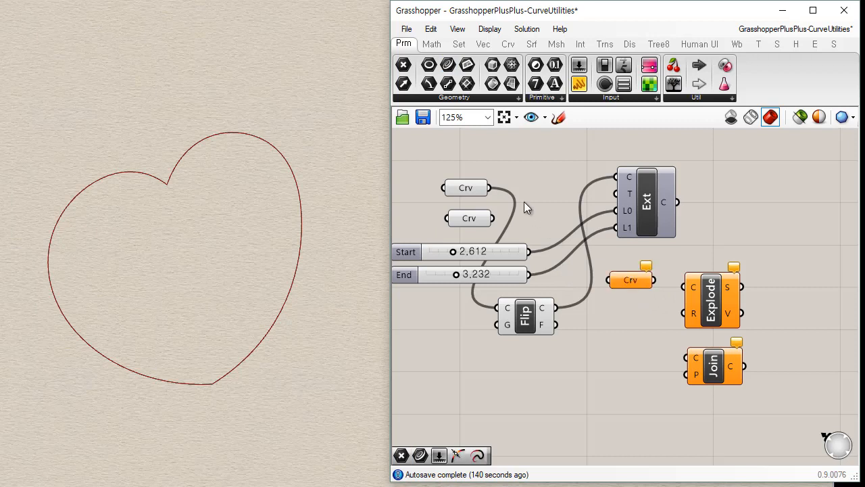
drag(490, 189, 572, 267)
drag(489, 189, 609, 280)
Wire the combined Curve parameter into the curve inputs of Explode and Join, and move Explode further right.
drag(532, 245, 685, 286)
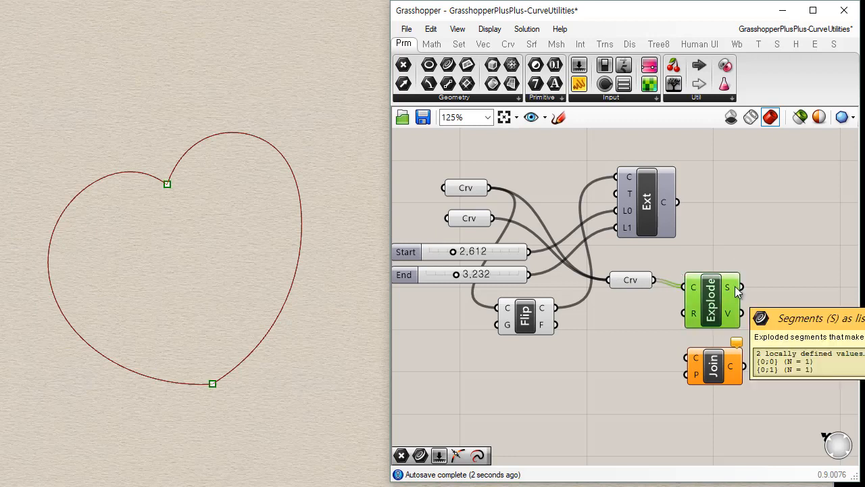
right_drag(735, 286, 572, 281)
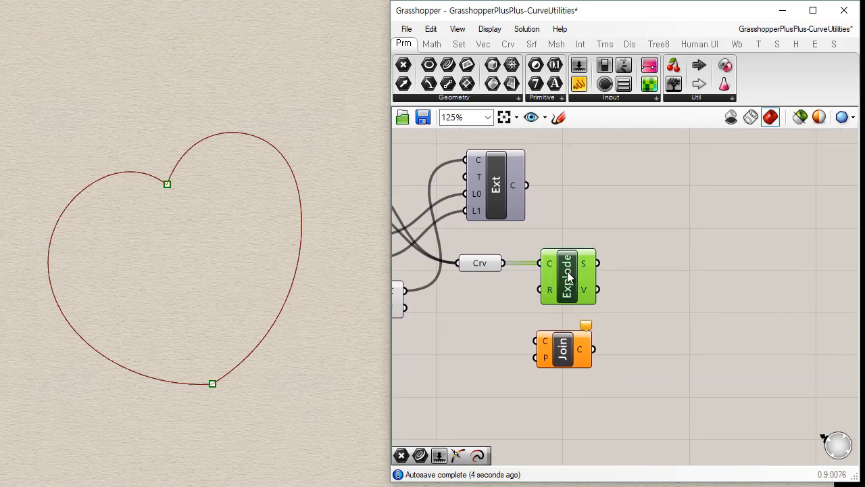
drag(503, 263, 536, 340)
drag(563, 273, 621, 265)
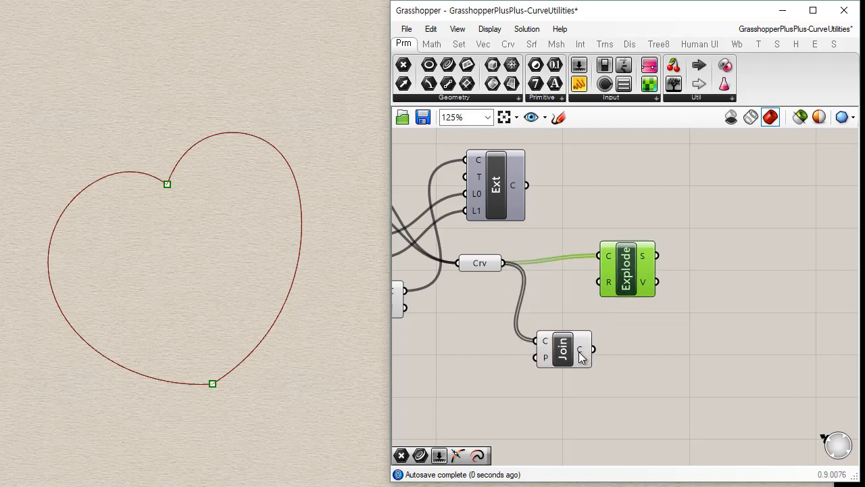
Place a panel beside Join and wire Join's curve output into it.
click(575, 351)
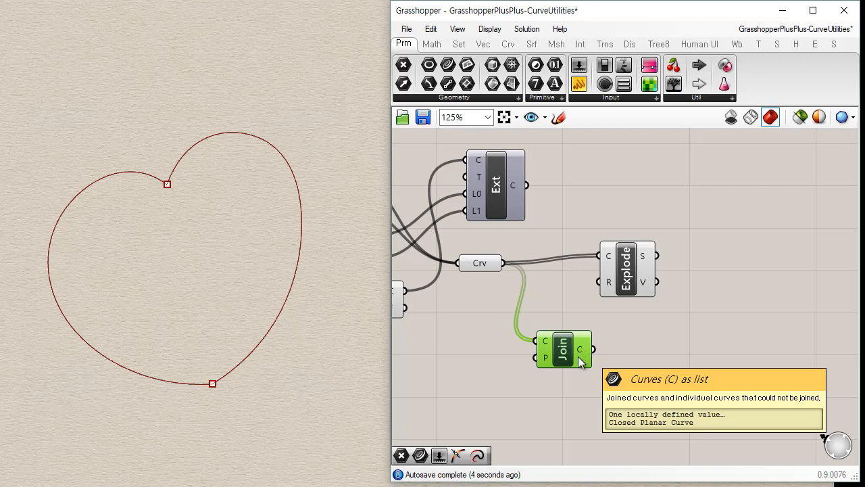
drag(577, 86, 700, 384)
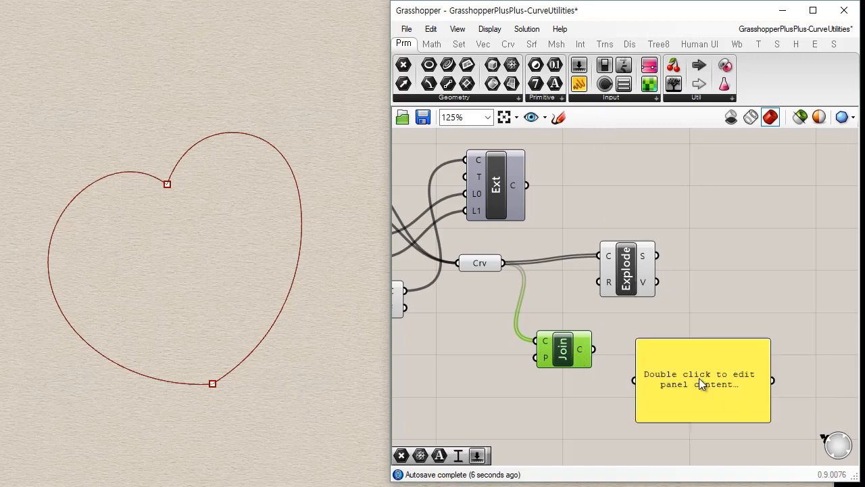
drag(594, 349, 634, 380)
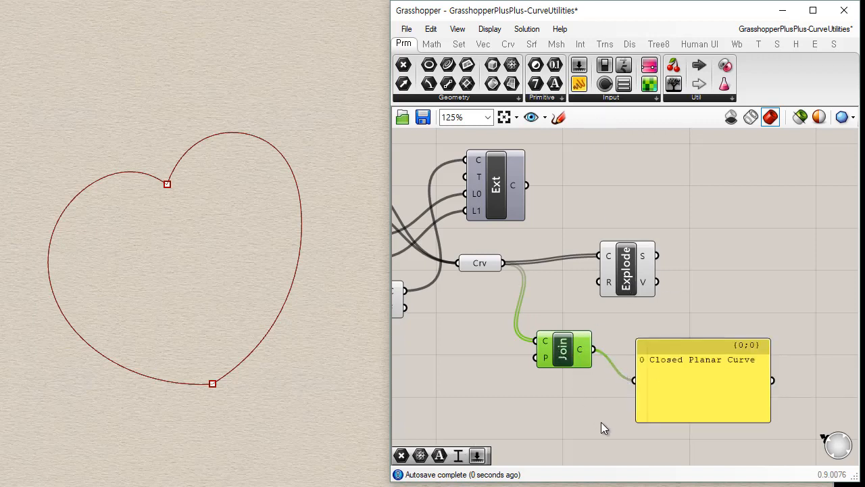
Turn off the preview of the three Curve parameters and the Flip component.
click(482, 263)
scroll(601, 300, down, 2)
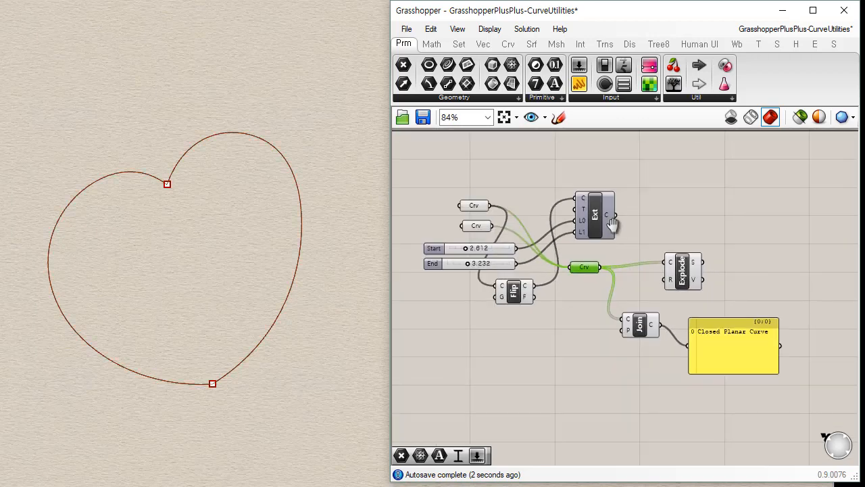
right_drag(613, 224, 646, 225)
drag(535, 179, 505, 236)
key(ctrl+q)
click(547, 294)
key(ctrl+q)
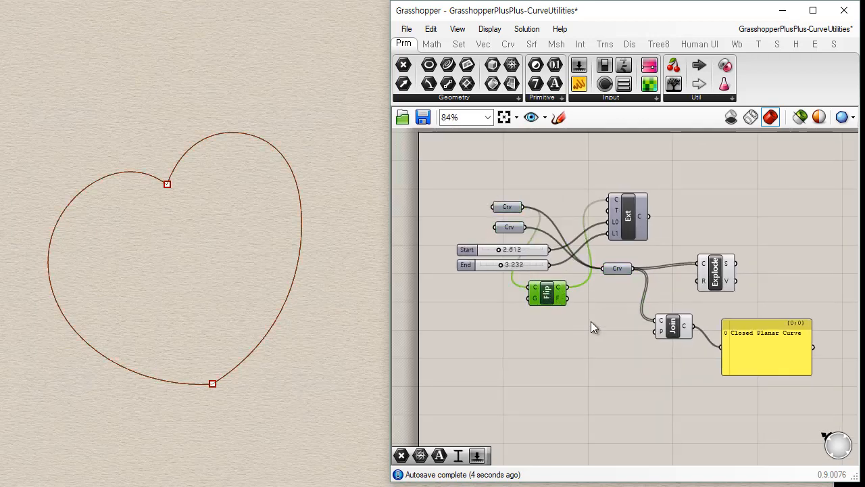
Rewire the chain so Join's output feeds Explode's curve input and Explode's segments output feeds the panel.
right_drag(591, 322, 493, 290)
click(571, 283)
scroll(578, 272, up, 2)
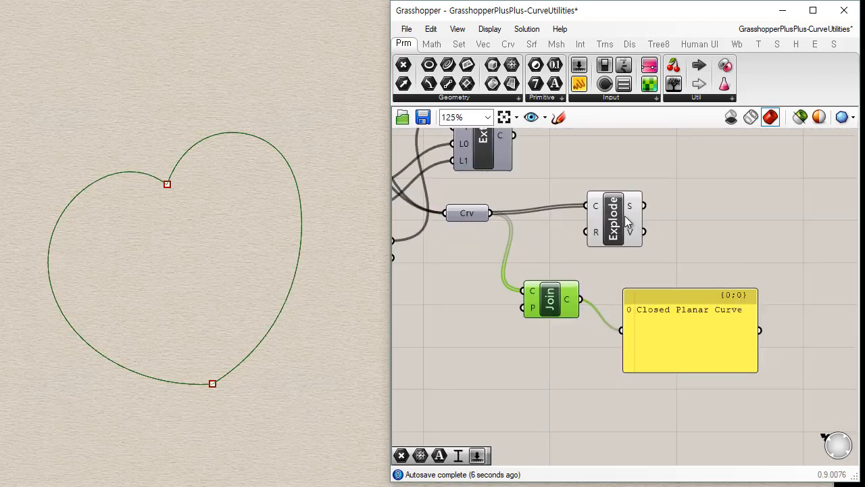
drag(627, 221, 687, 215)
drag(580, 299, 625, 332)
click(710, 374)
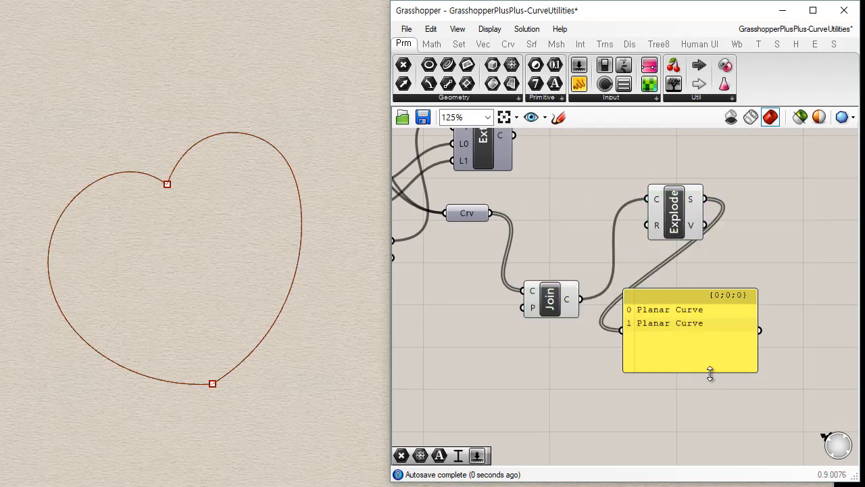
Change the panel's text to the handwriting-style font.
right_click(710, 372)
mouse_move(811, 435)
click(842, 434)
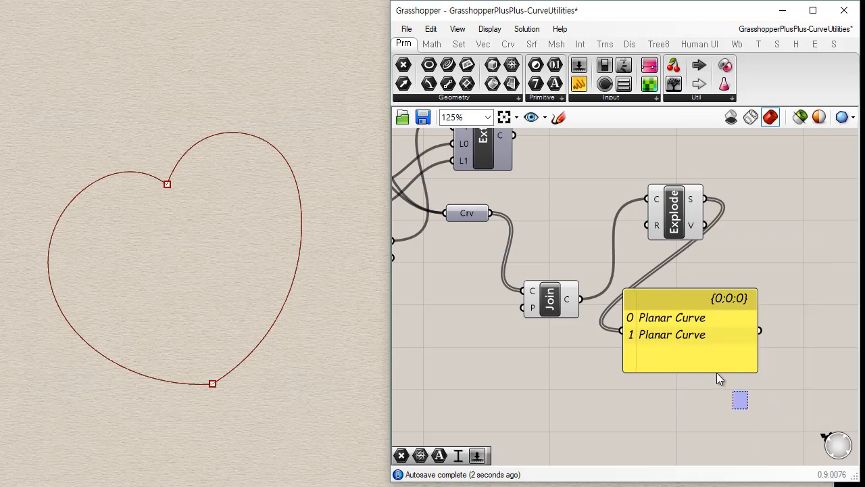
Line up Join and Explode in a row after the combined Curve parameter, with the panel below Explode.
drag(687, 334, 739, 342)
click(595, 340)
drag(550, 303, 552, 224)
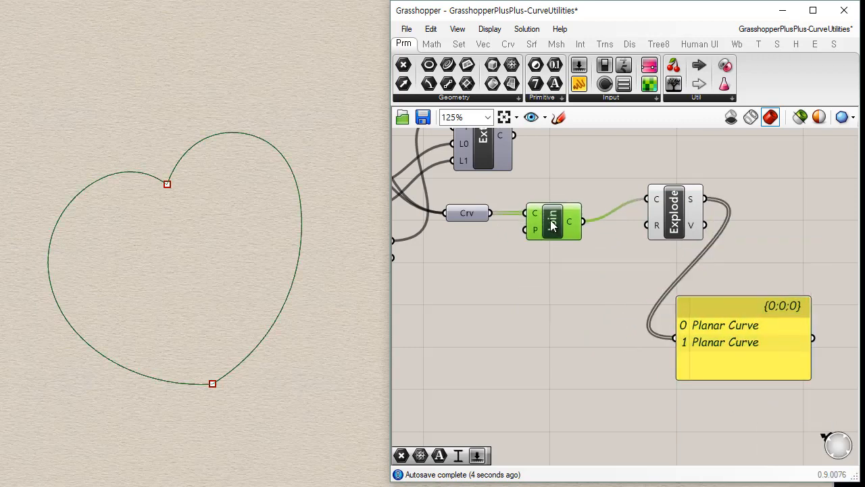
drag(681, 218, 661, 239)
drag(727, 331, 733, 318)
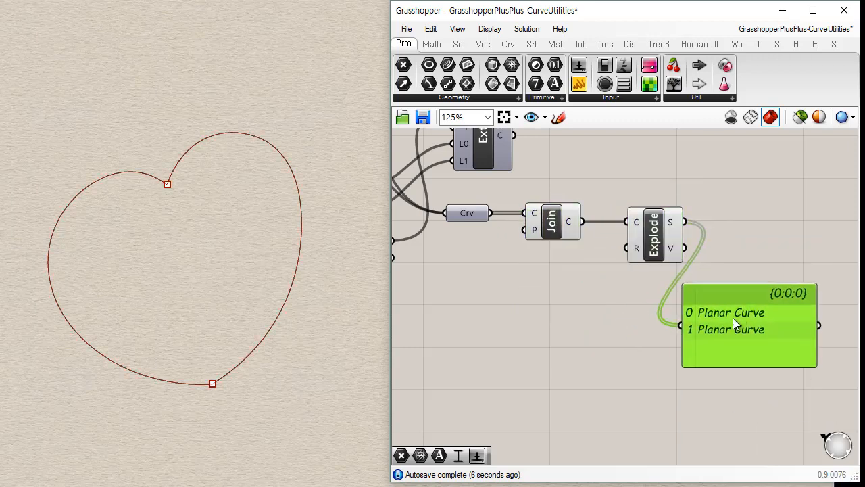
Show Join's output in the panel for comparison, and reconnect the panel to Explode's segments output.
shift+drag(581, 222, 686, 317)
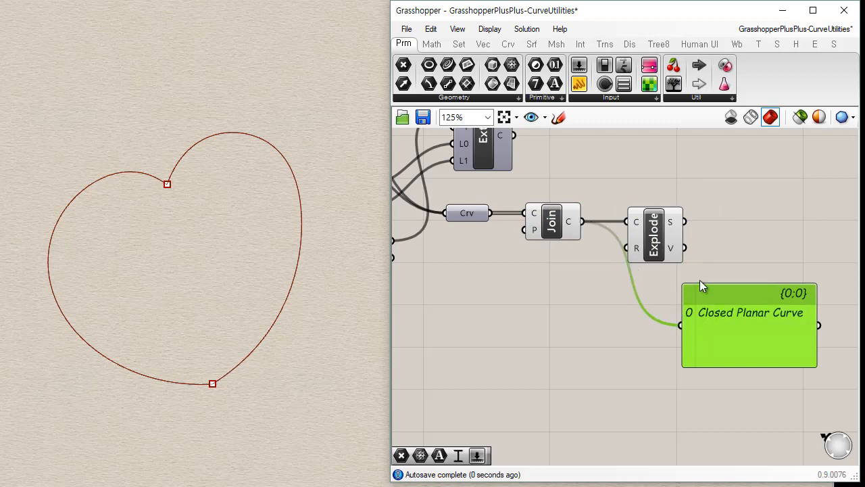
drag(691, 221, 696, 327)
click(723, 391)
right_drag(722, 390, 672, 387)
drag(636, 220, 628, 322)
drag(684, 342, 720, 338)
click(568, 309)
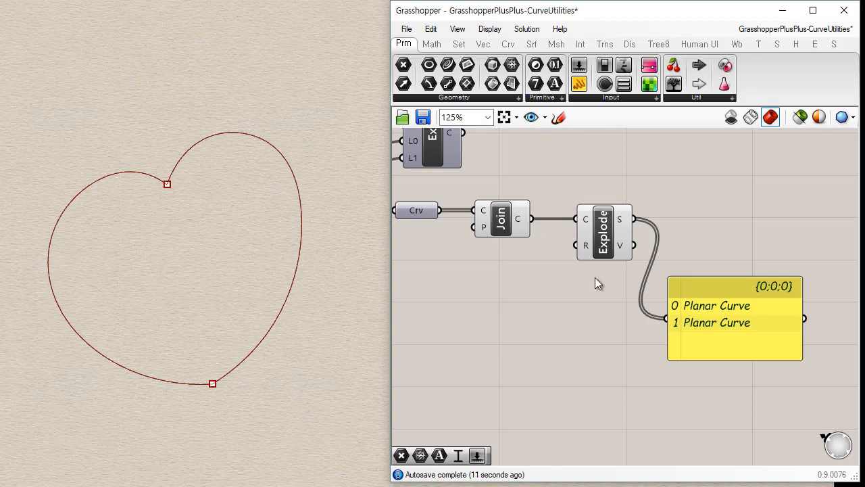
Wire Explode's vertices output into the panel and enlarge the panel to fit the coordinates.
mouse_move(626, 247)
drag(676, 314, 674, 317)
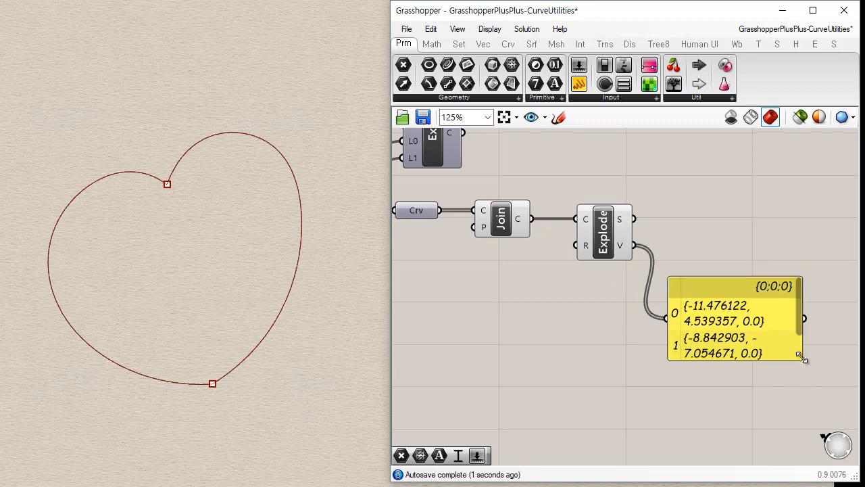
drag(801, 358, 848, 401)
right_drag(795, 399, 618, 366)
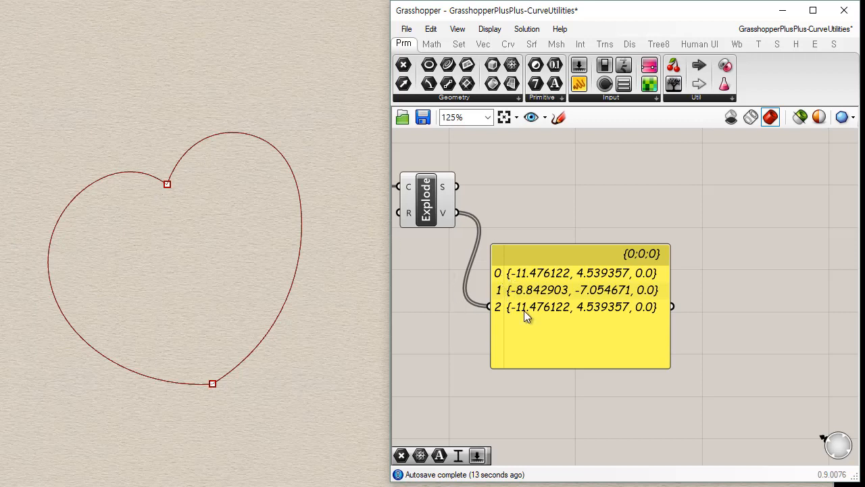
Duplicate the Join component and place the copy after Explode.
right_drag(501, 216, 610, 223)
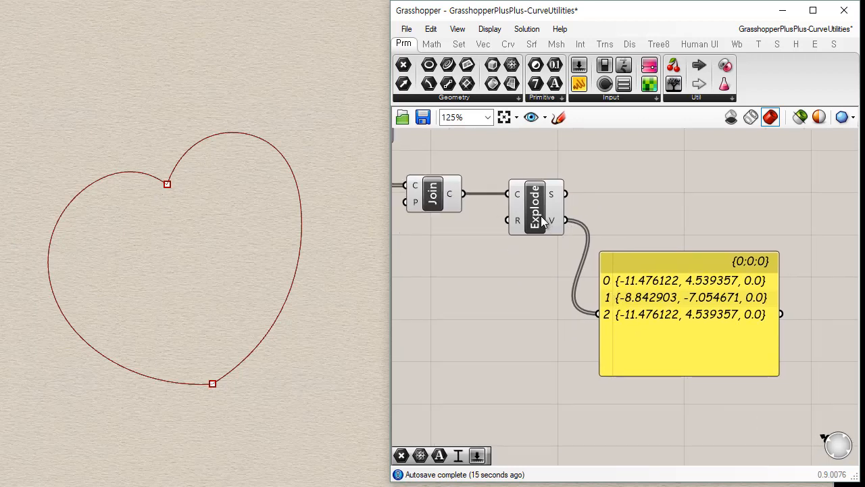
click(526, 217)
click(432, 196)
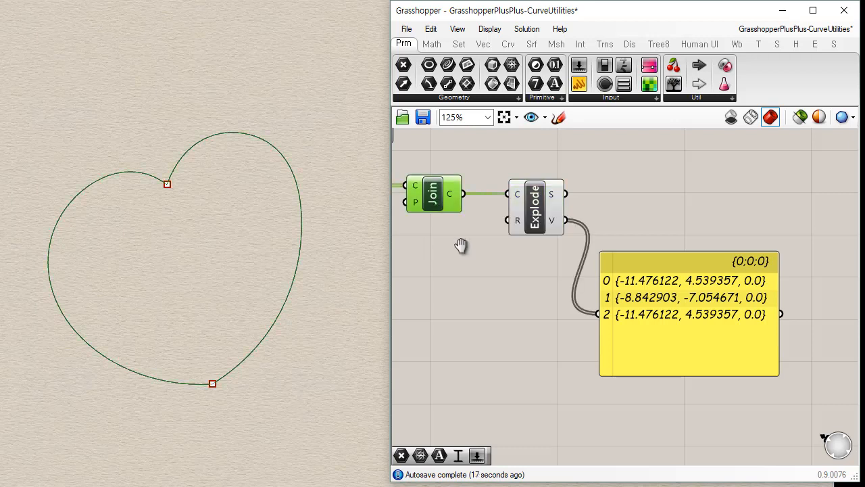
right_drag(421, 244, 532, 263)
drag(678, 168, 535, 257)
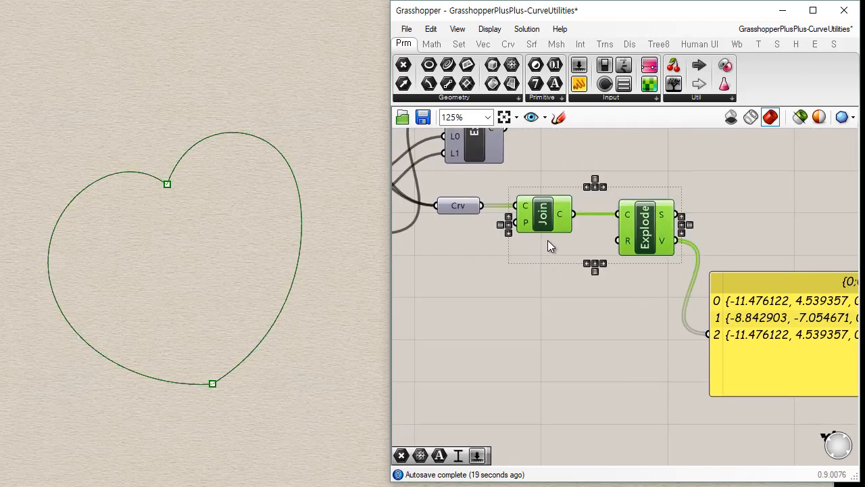
click(541, 247)
click(558, 229)
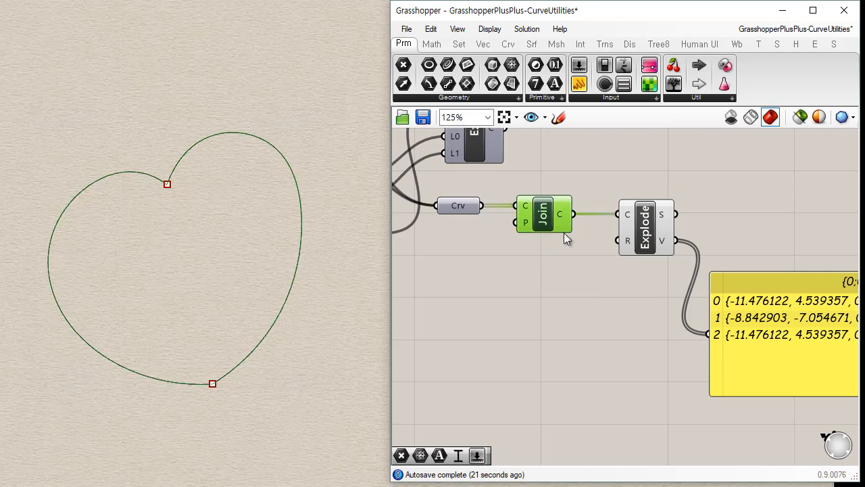
alt+drag(540, 213, 741, 207)
Wire the copied Join between Explode's segments output and the panel, and tidy the placement of both.
drag(677, 215, 717, 198)
drag(778, 211, 710, 349)
right_drag(676, 363, 528, 334)
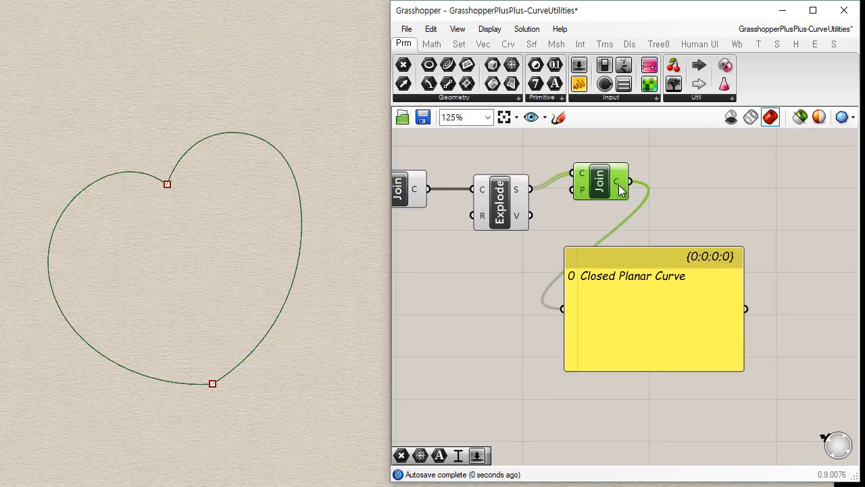
mouse_move(619, 185)
mouse_down()
mouse_move(608, 202)
mouse_move(605, 192)
mouse_up()
drag(584, 313, 623, 321)
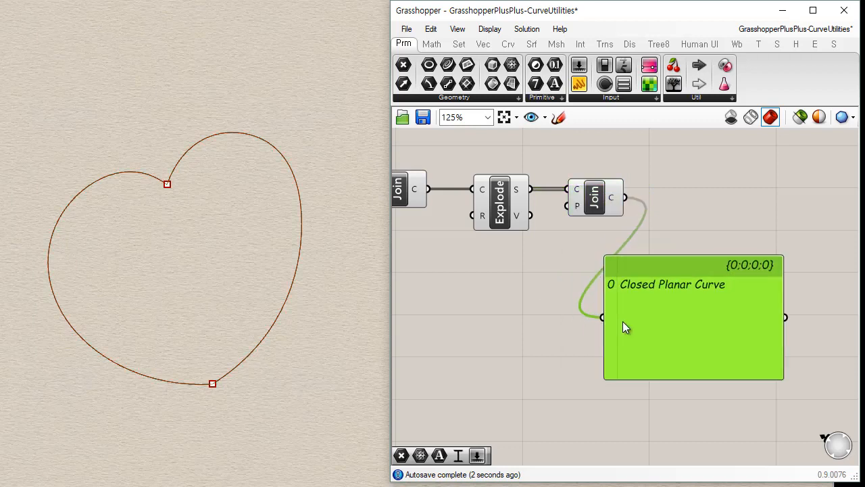
Place the curve utility component Fillet on the empty canvas below the Join and Explode chain.
right_drag(520, 288, 623, 292)
scroll(559, 259, down, 3)
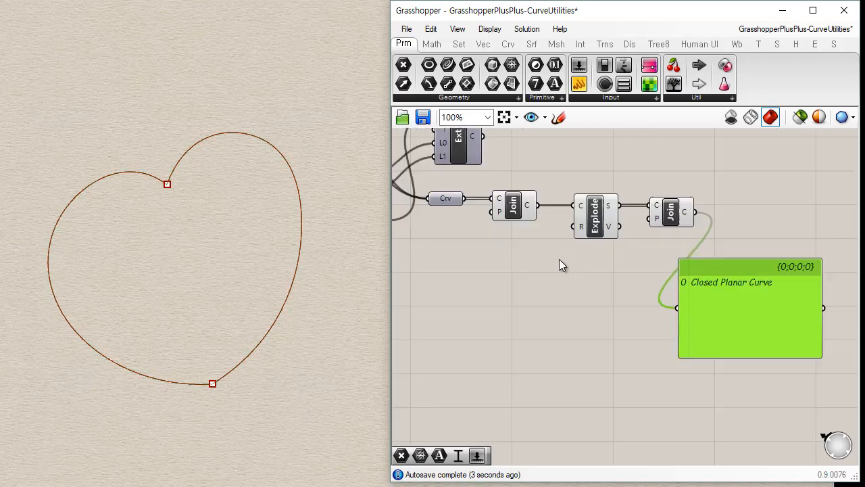
click(507, 43)
click(770, 98)
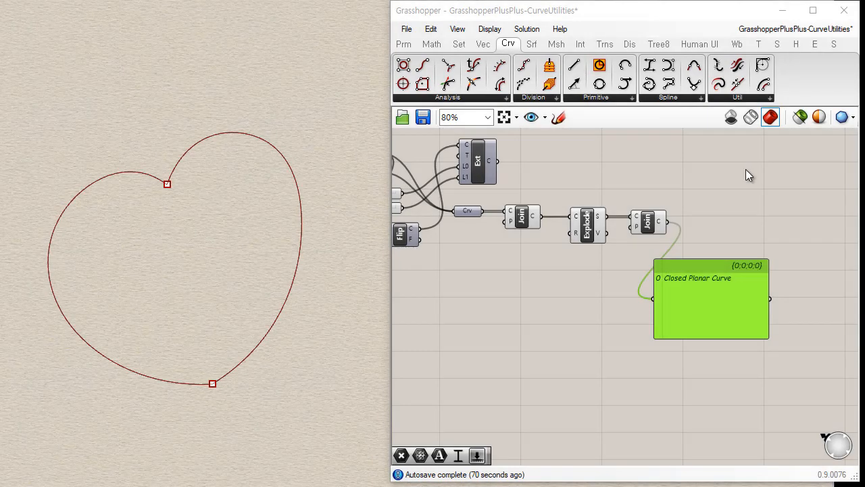
click(750, 203)
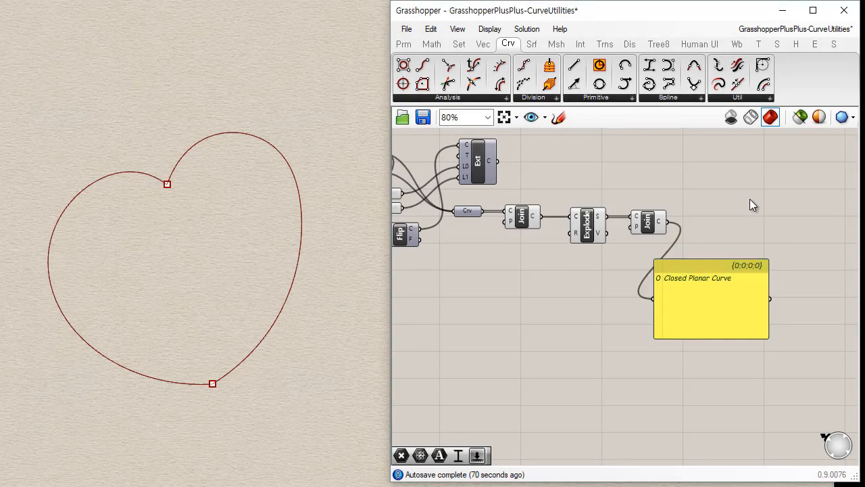
click(735, 99)
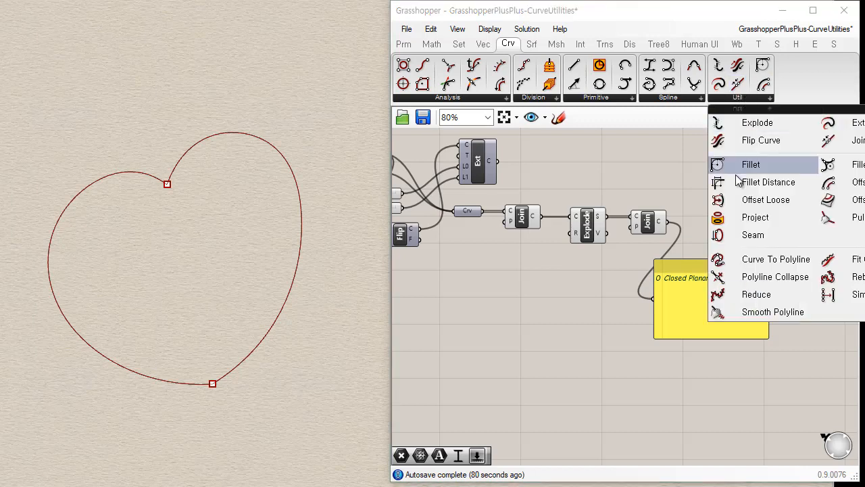
click(783, 163)
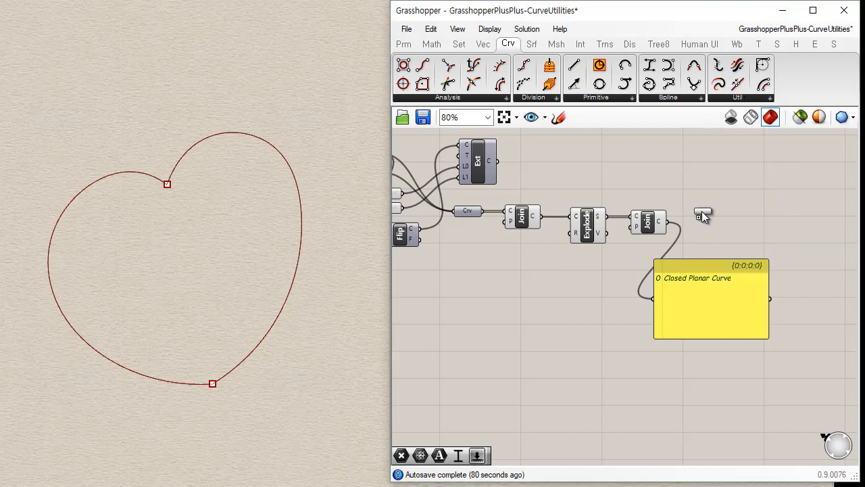
click(527, 344)
right_drag(587, 365, 647, 267)
scroll(574, 248, up, 4)
scroll(571, 250, up, 1)
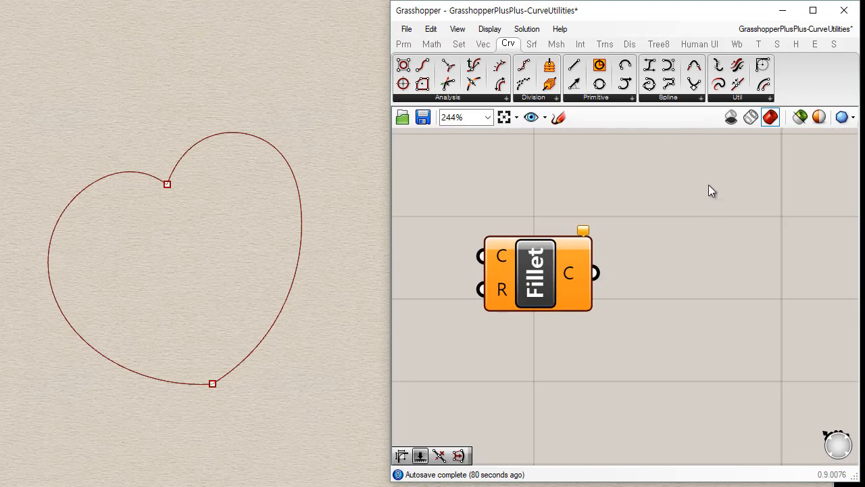
Add the parameter-based Fillet component and the Fillet Distance component below the first Fillet.
click(747, 98)
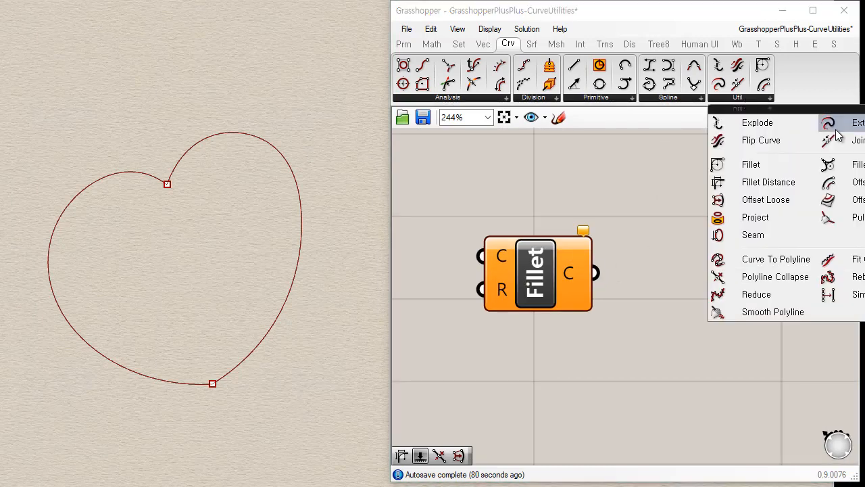
click(853, 166)
click(535, 348)
click(757, 100)
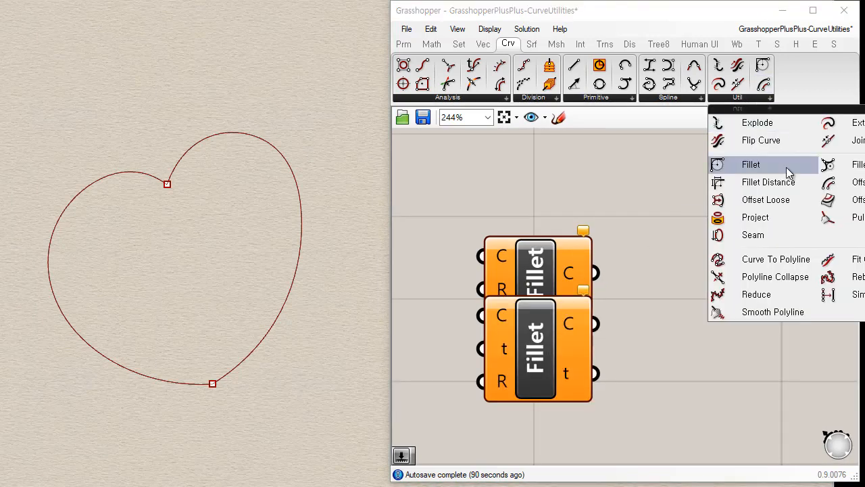
click(784, 180)
click(541, 433)
Space out the three fillet components into a vertical stack without overlaps.
right_drag(626, 414, 613, 242)
scroll(614, 241, down, 2)
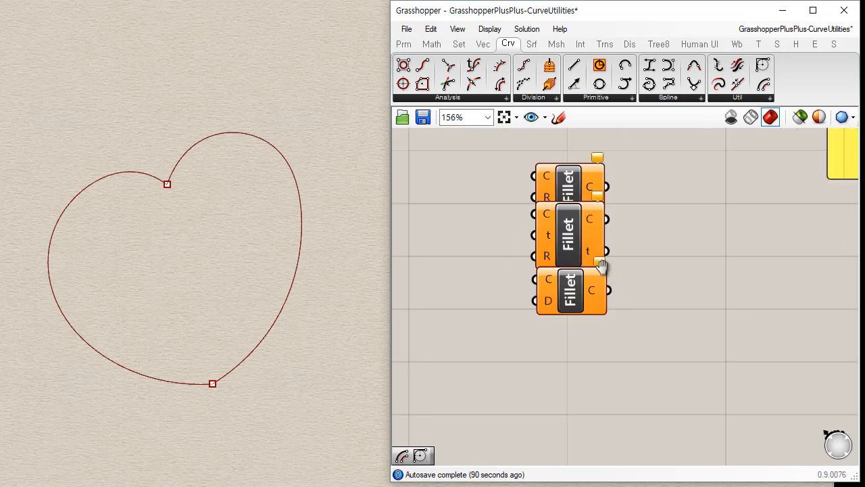
drag(565, 298, 559, 368)
drag(556, 274, 553, 291)
drag(559, 342, 558, 327)
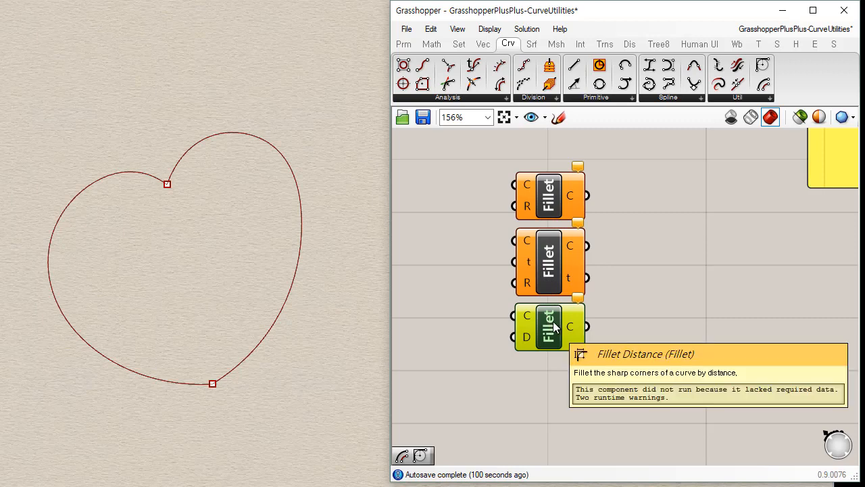
right_drag(281, 321, 285, 303)
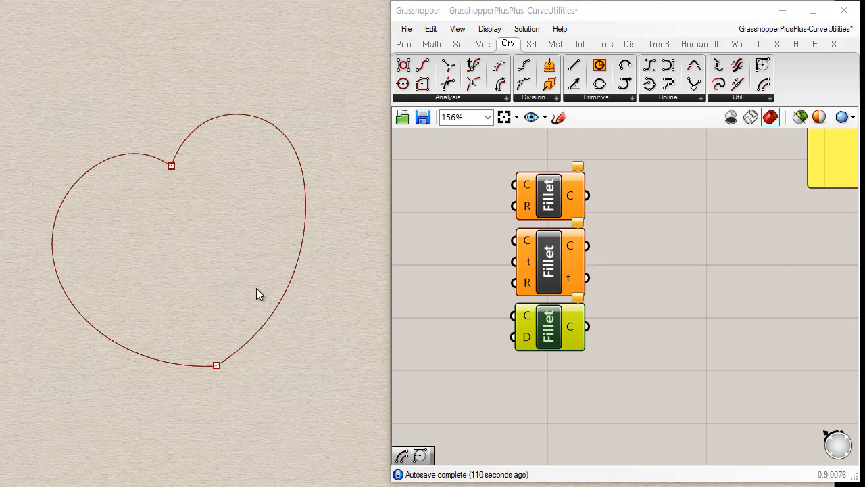
right_drag(295, 187, 285, 213)
drag(186, 212, 103, 257)
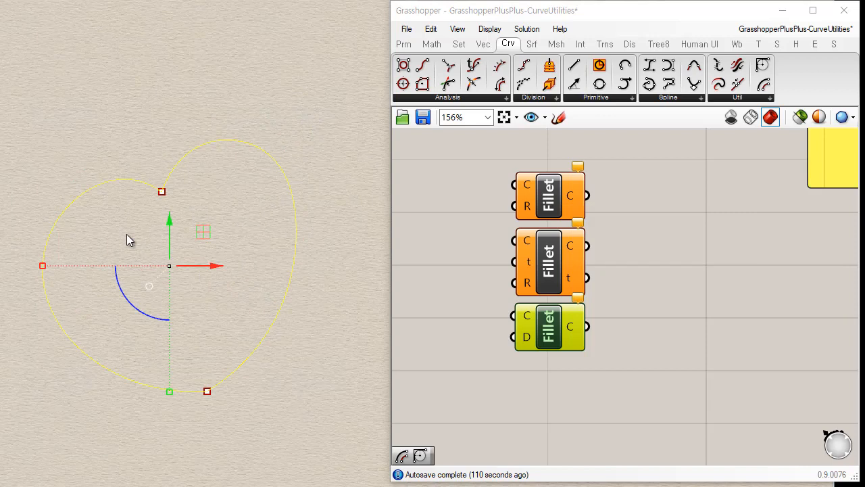
click(349, 238)
drag(326, 110, 117, 234)
click(116, 235)
Turn off the preview of the first Join, Explode, the second Join and the panel.
right_drag(664, 181, 666, 295)
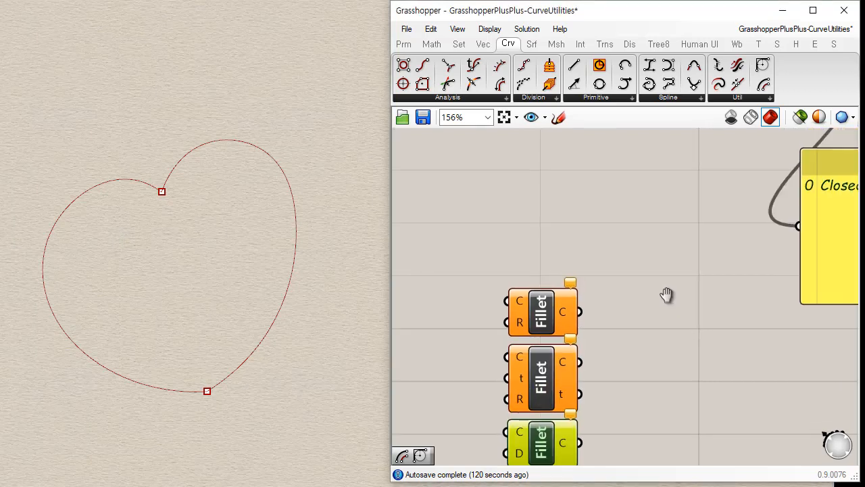
scroll(664, 325, down, 5)
drag(747, 204, 593, 291)
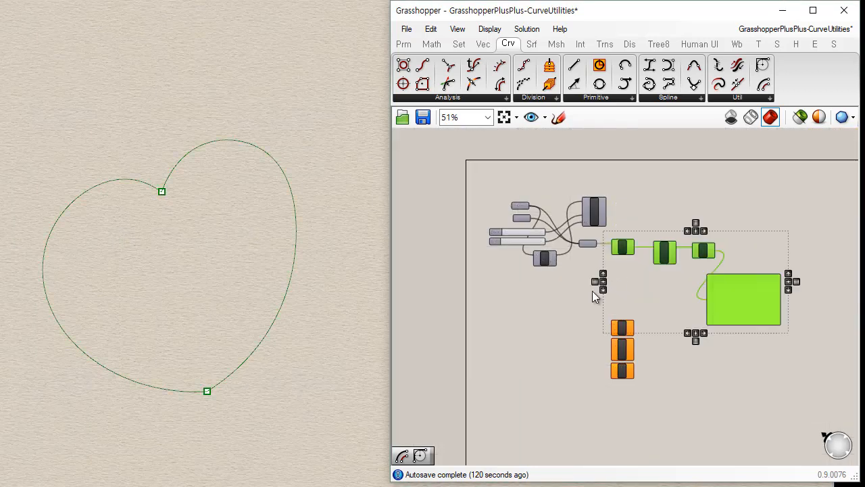
right_click(593, 289)
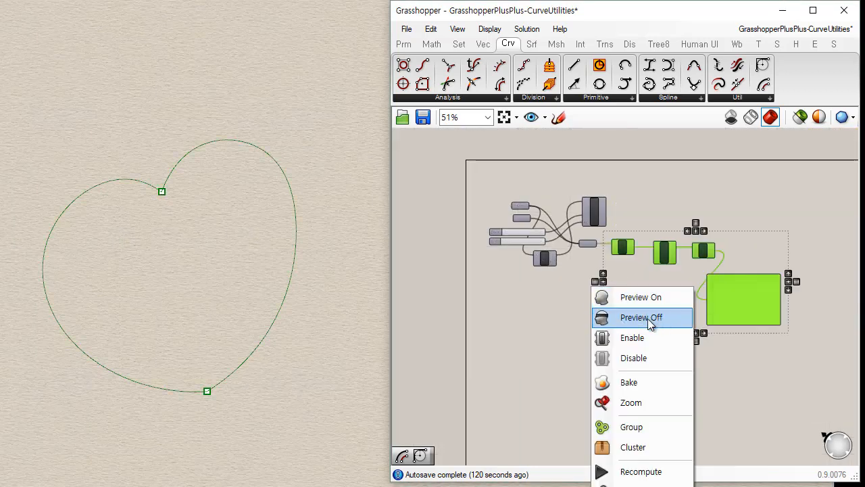
click(650, 317)
click(643, 284)
Wire the first Join's curve output into the curve input of the radius-based Fillet component.
scroll(640, 289, up, 3)
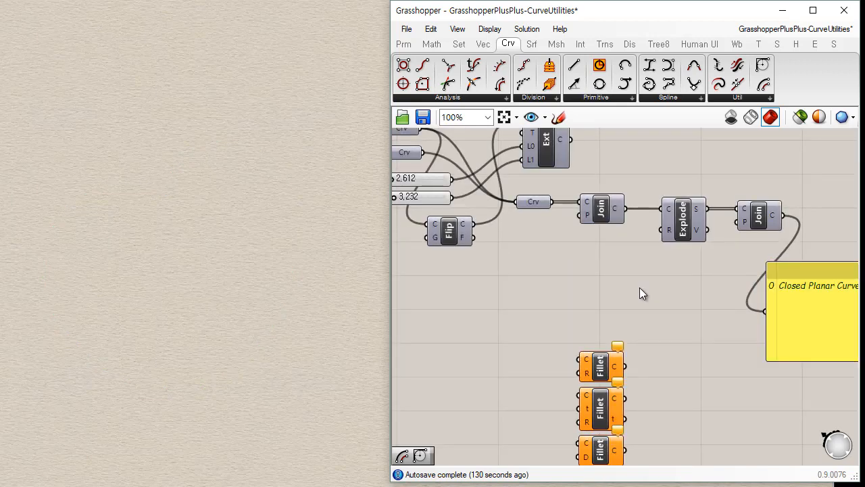
right_drag(640, 289, 606, 220)
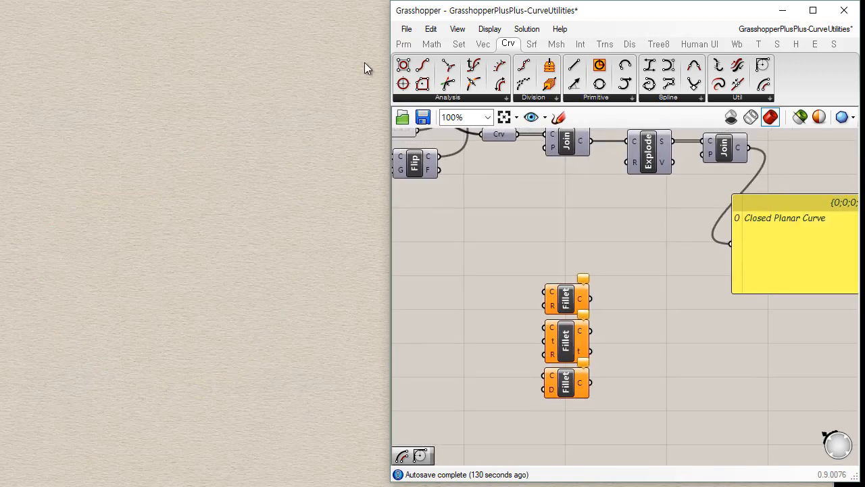
click(500, 136)
drag(590, 141, 545, 291)
click(555, 303)
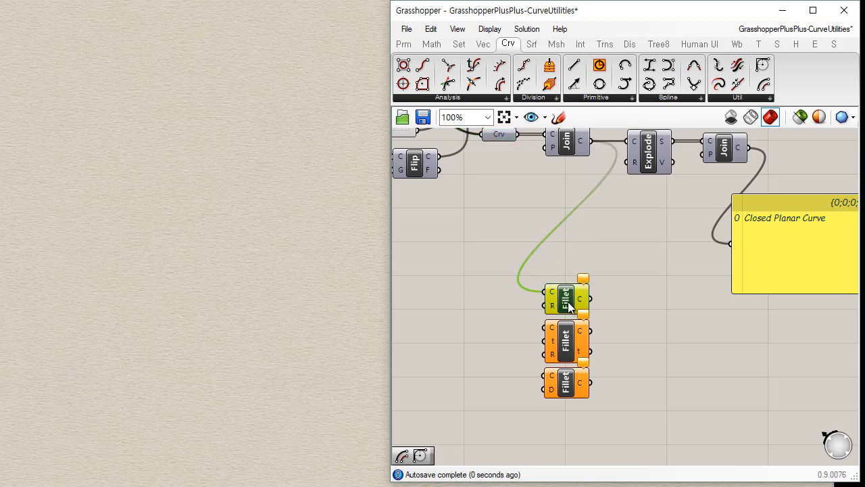
Add a 2.345 number slider, wire it into Fillet's radius input, and tidy the placement of both.
scroll(553, 309, up, 2)
double_click(469, 315)
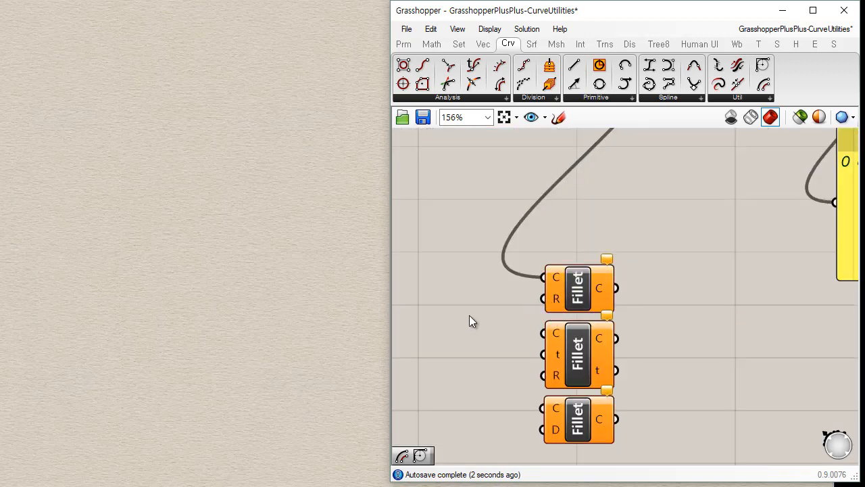
text(2.345)
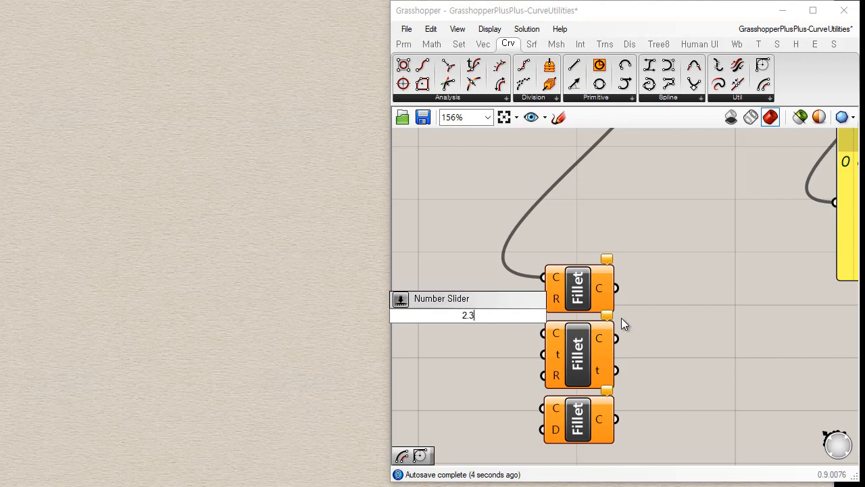
key(Return)
drag(557, 300, 602, 268)
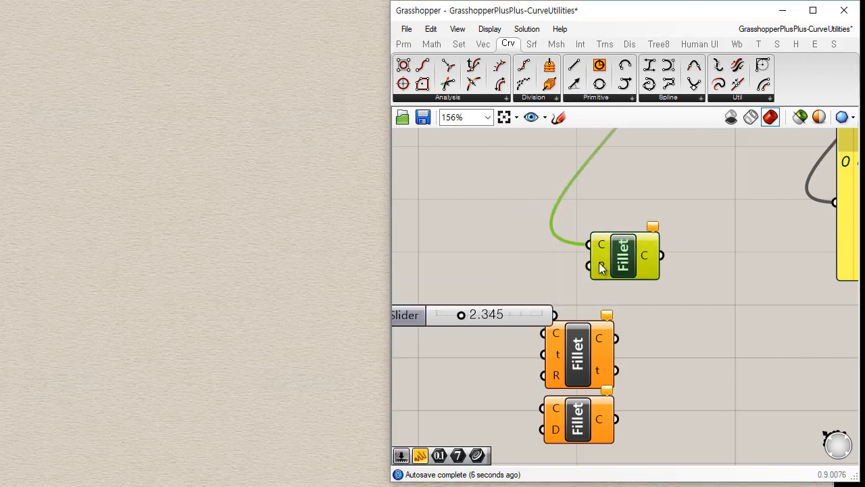
drag(555, 313, 555, 313)
drag(503, 320, 483, 269)
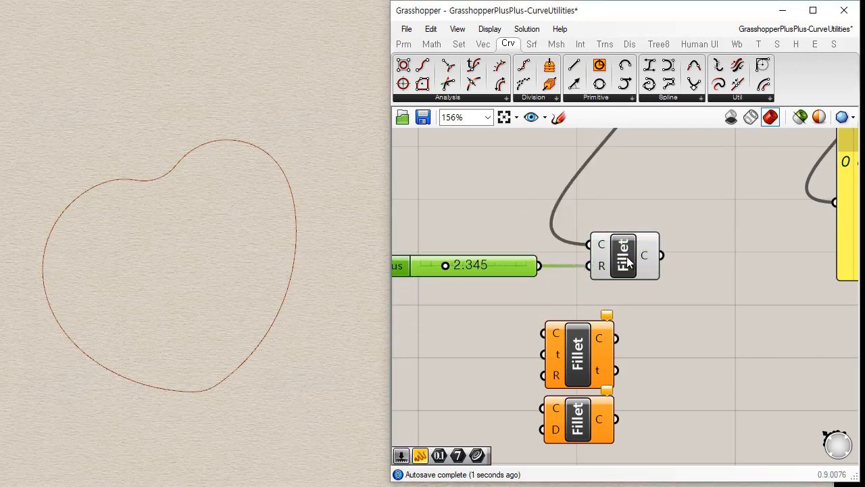
drag(626, 264, 608, 260)
Turn on the Explode preview and examine both heart corners against the filleted curve.
right_drag(681, 192, 620, 334)
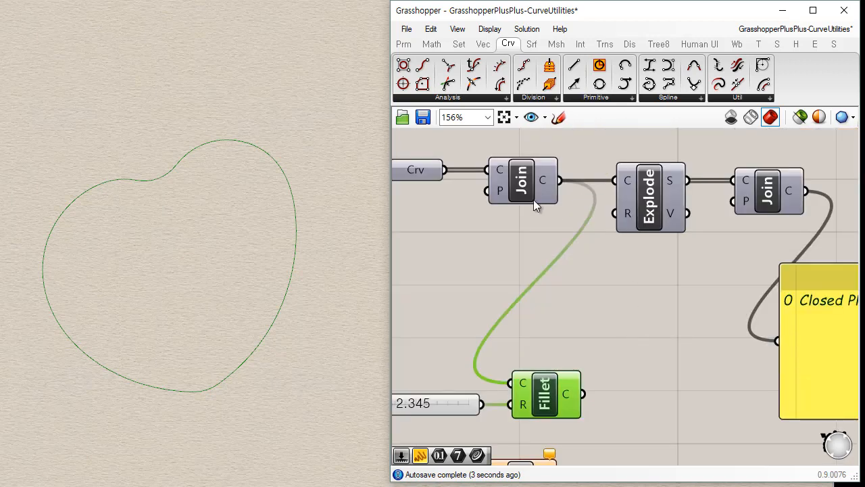
click(642, 191)
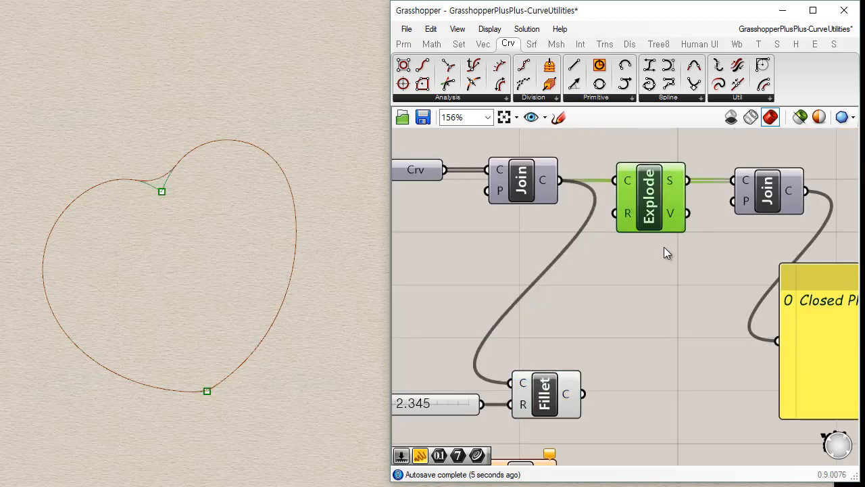
click(655, 376)
scroll(183, 218, up, 5)
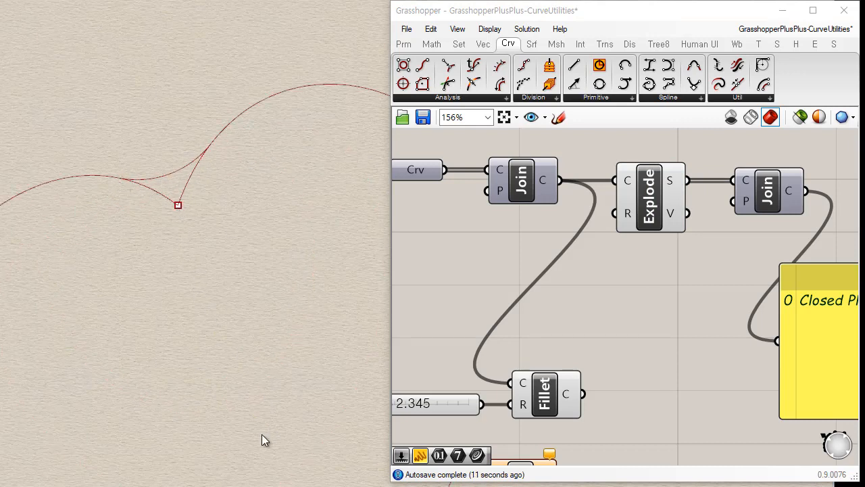
scroll(237, 319, down, 3)
scroll(245, 472, up, 5)
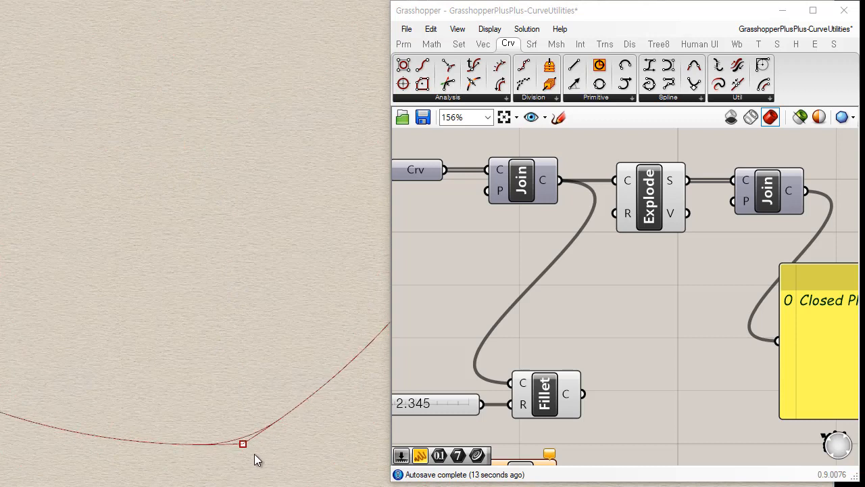
scroll(294, 415, down, 5)
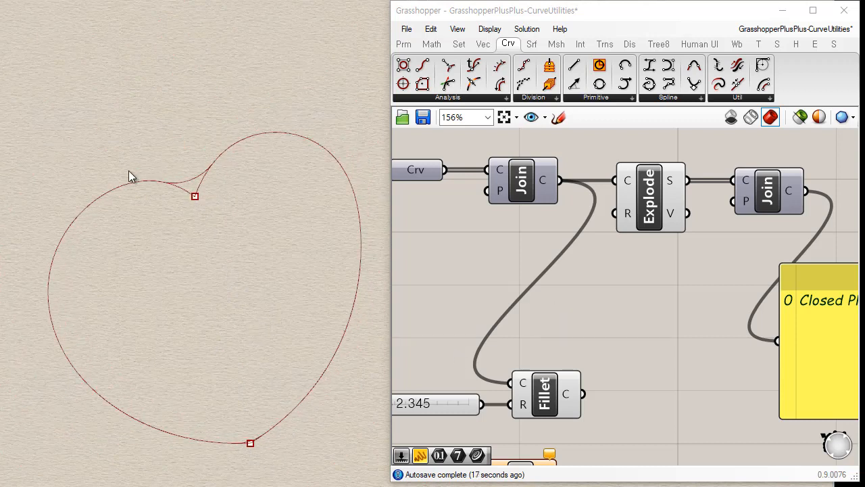
Toggle the Explode preview off and back on to compare the filleted curve with the original.
click(655, 196)
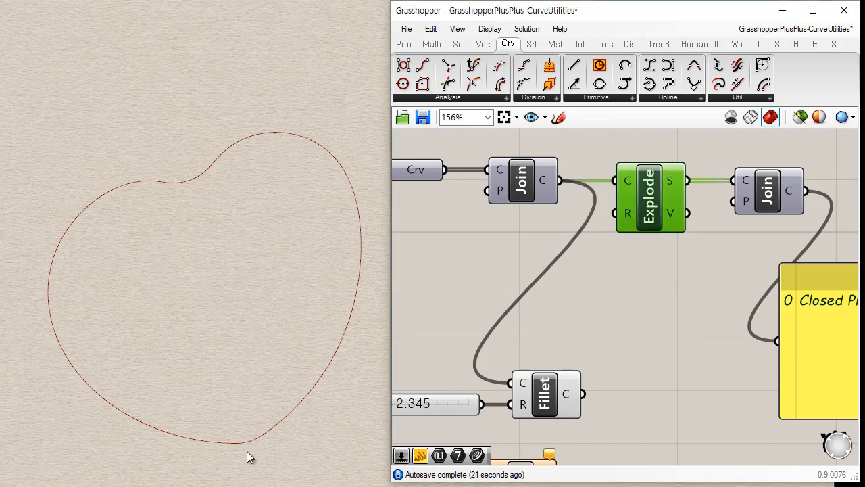
click(688, 314)
click(548, 404)
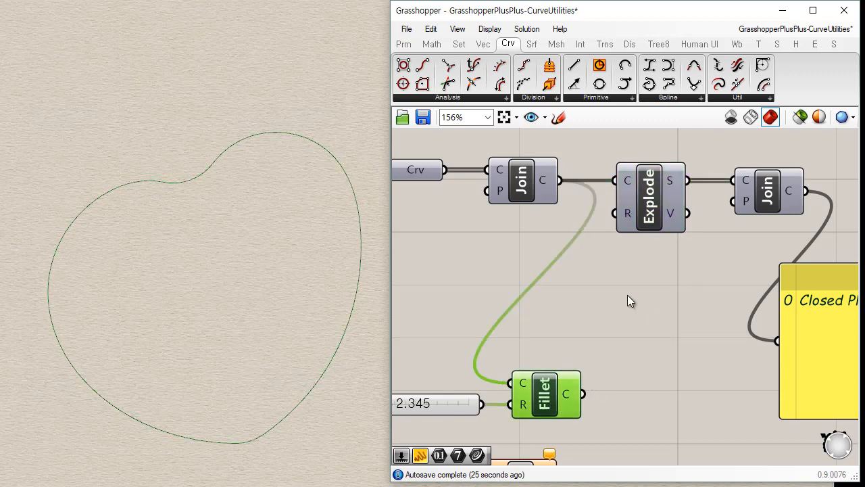
click(653, 212)
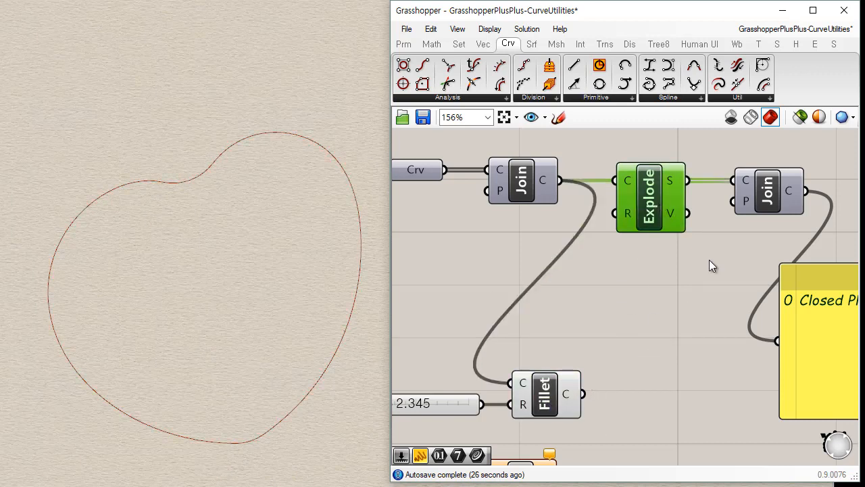
click(695, 353)
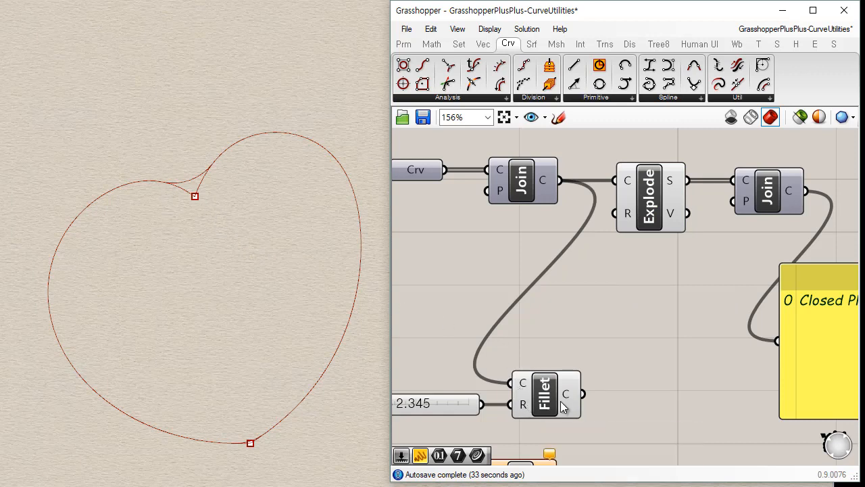
Reconnect the panel to Fillet's curve output and place it beside the Fillet component.
right_drag(524, 408, 517, 322)
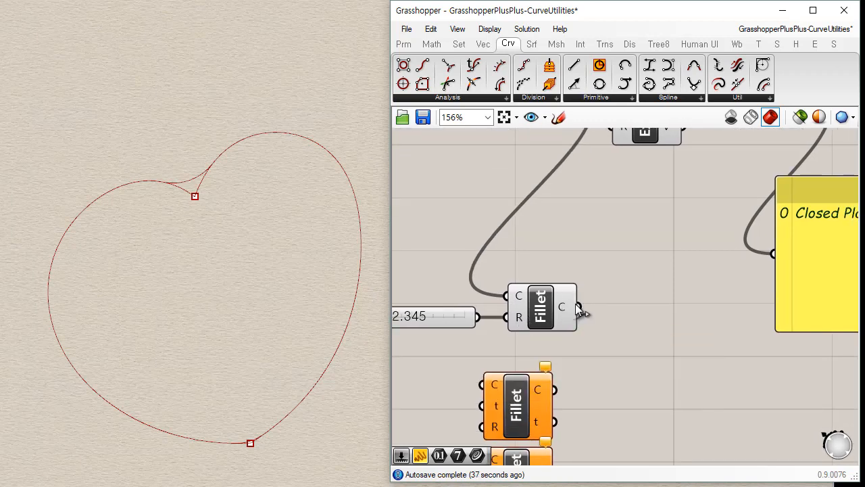
drag(576, 307, 639, 322)
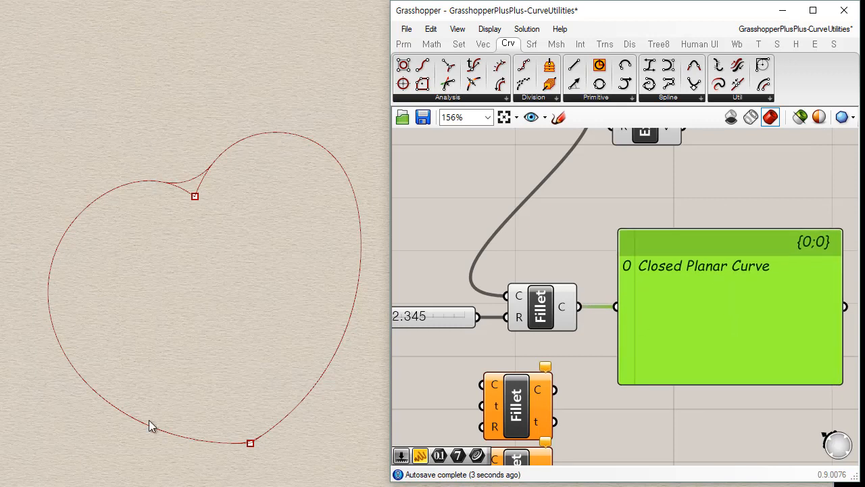
Feed Fillet's output into Explode's curve input and wire Explode's segments output to the panel.
right_drag(640, 226, 578, 292)
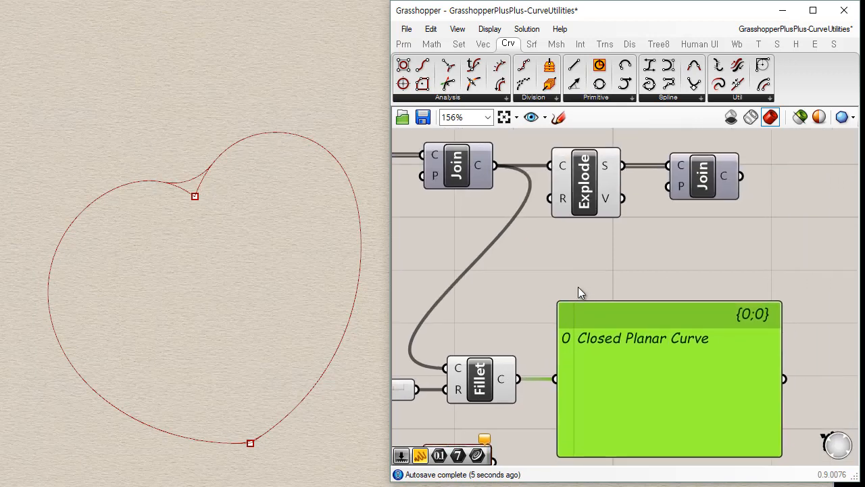
click(583, 196)
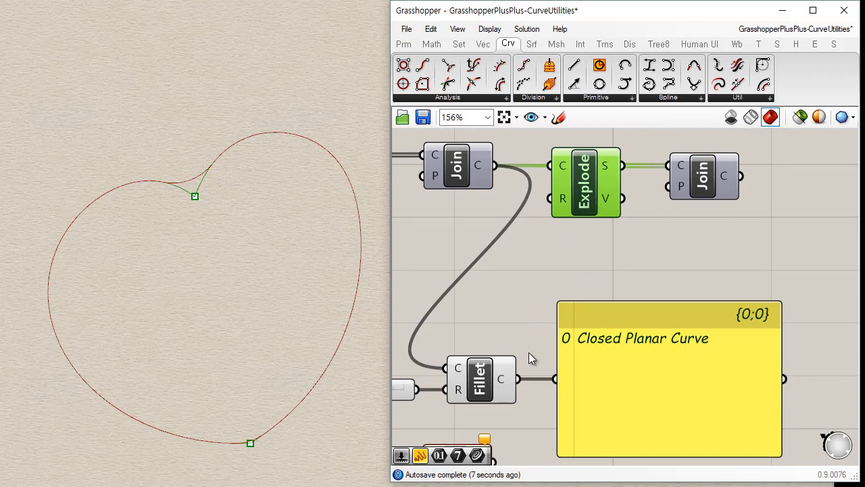
drag(517, 383, 557, 172)
drag(665, 363, 729, 322)
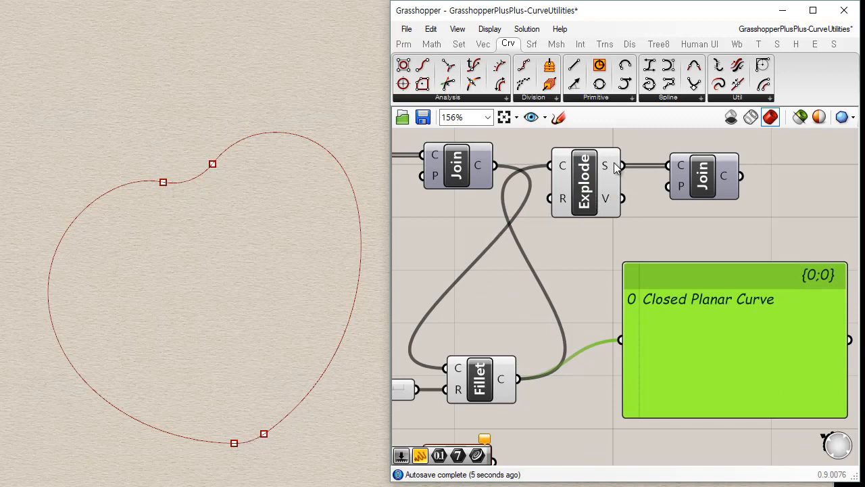
drag(622, 166, 620, 336)
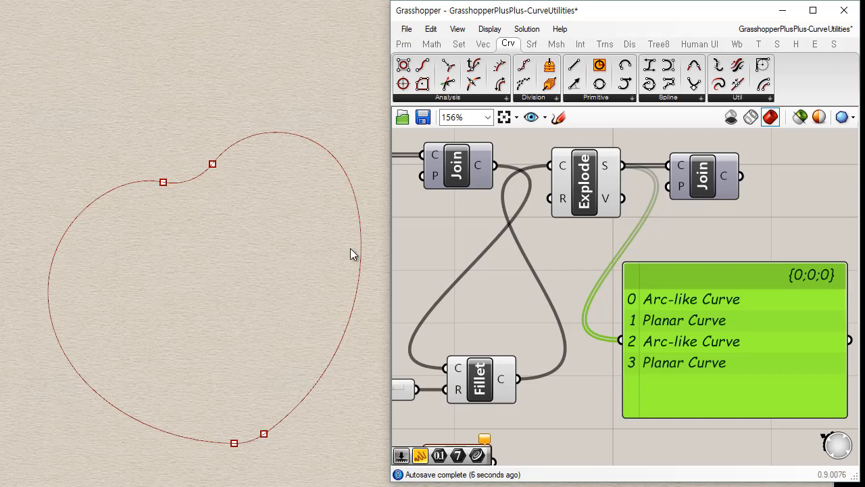
click(597, 415)
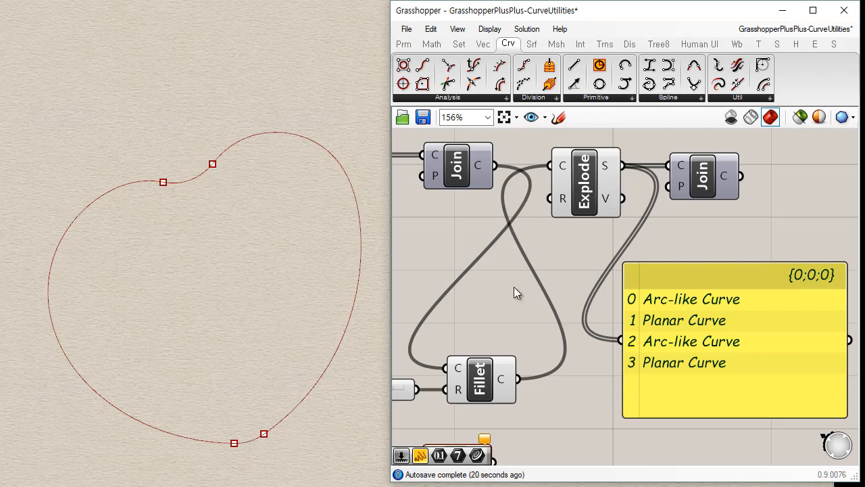
Add a Deconstruct Arc component below the second Join and wire Explode's segments output into its arc input.
right_drag(514, 287, 540, 273)
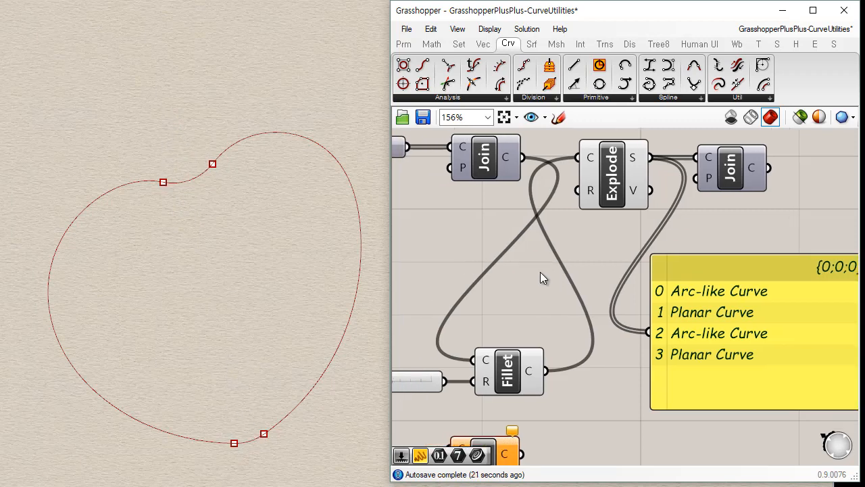
click(504, 99)
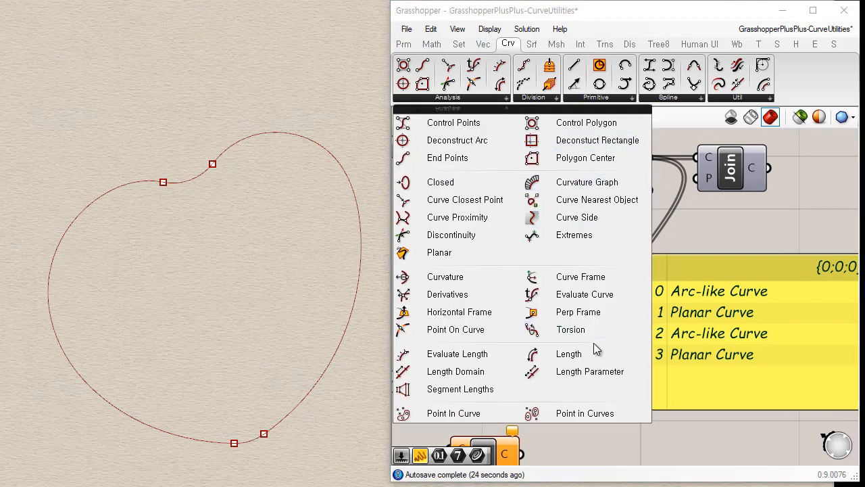
drag(479, 142, 734, 238)
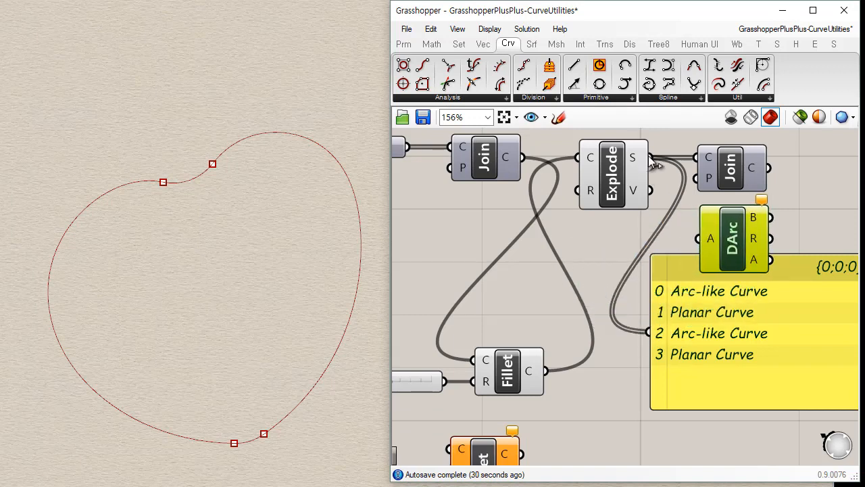
drag(649, 160, 722, 272)
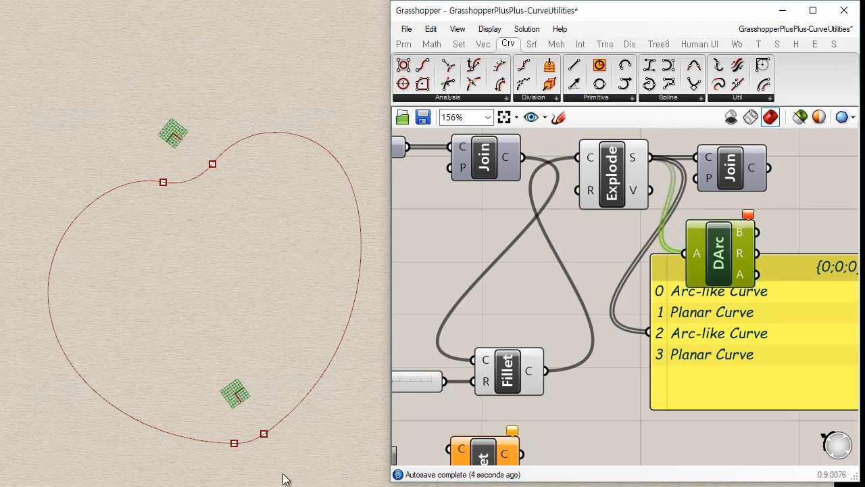
click(636, 374)
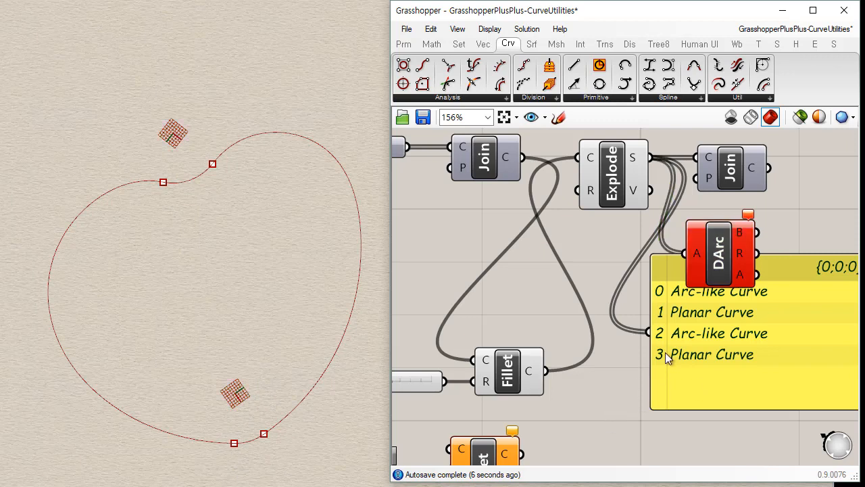
Wire Deconstruct Arc's radius output to the panel in place of the segments, and arrange both side by side.
drag(757, 254, 650, 336)
right_drag(711, 406, 608, 430)
drag(629, 386, 743, 381)
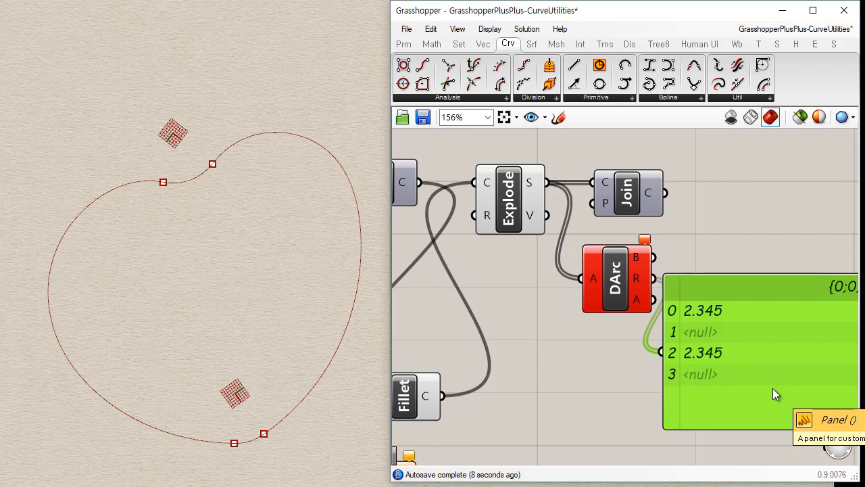
drag(623, 292, 593, 365)
Set the fillet radius slider to 1.045.
scroll(579, 253, down, 4)
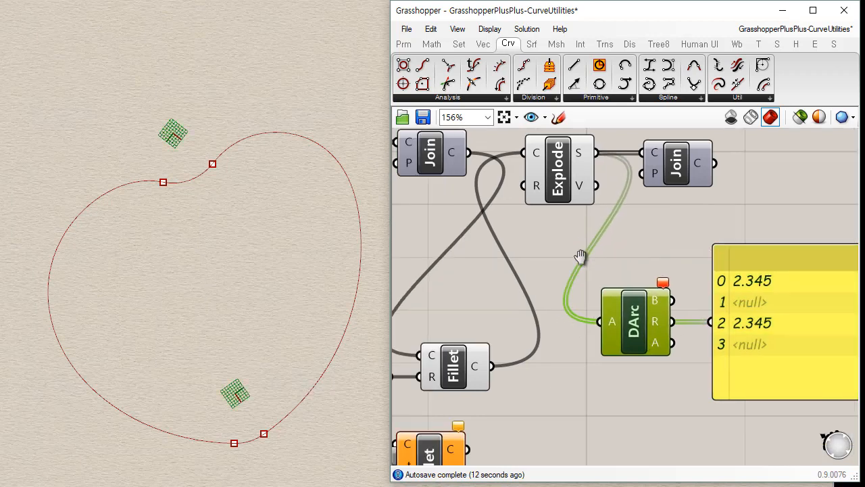
mouse_move(413, 325)
mouse_down()
mouse_move(428, 325)
mouse_move(404, 330)
mouse_up()
click(630, 350)
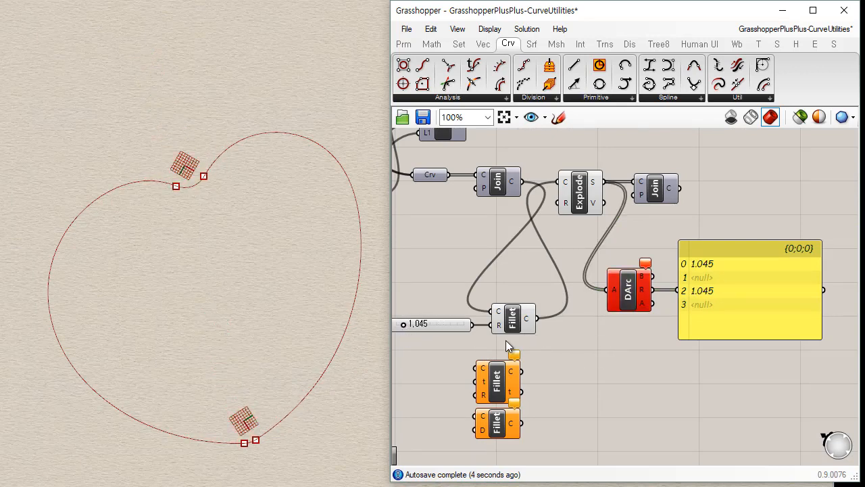
Delete the Deconstruct Arc component between Explode and the panel.
scroll(508, 341, up, 1)
click(661, 280)
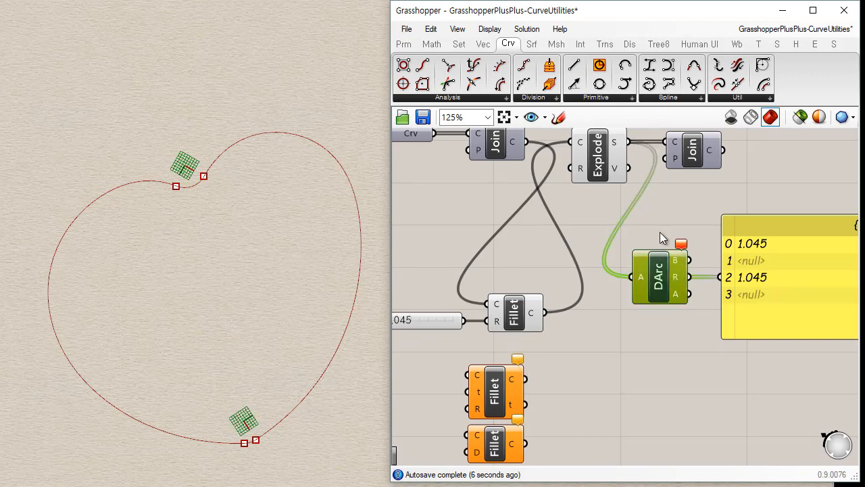
click(668, 327)
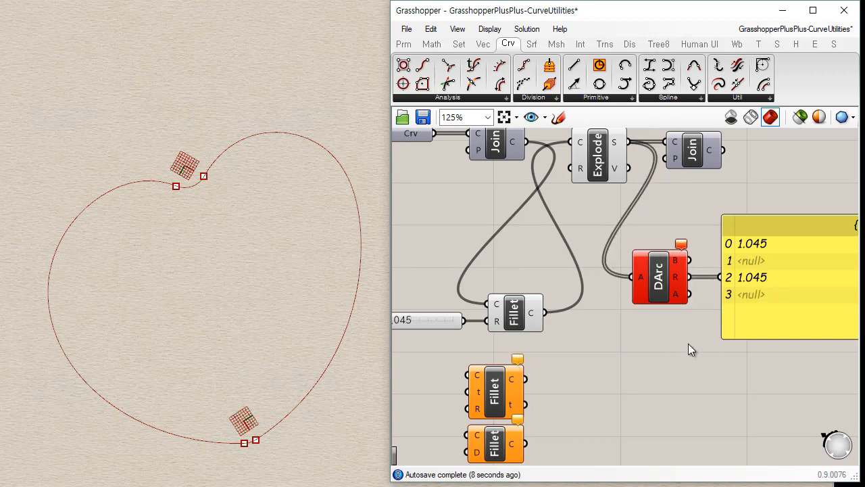
click(659, 287)
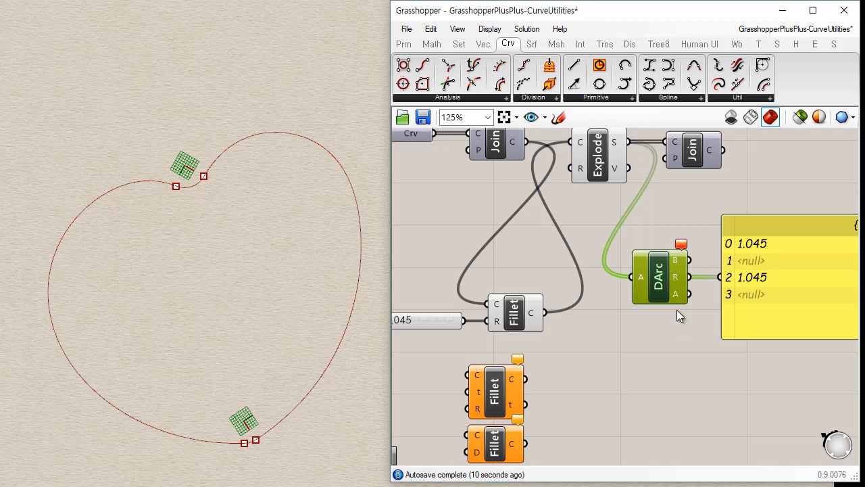
key(Delete)
Move the distance-based Fillet component directly above the radius-based Fillet.
drag(773, 297, 719, 326)
right_drag(579, 380, 632, 328)
drag(551, 402, 571, 222)
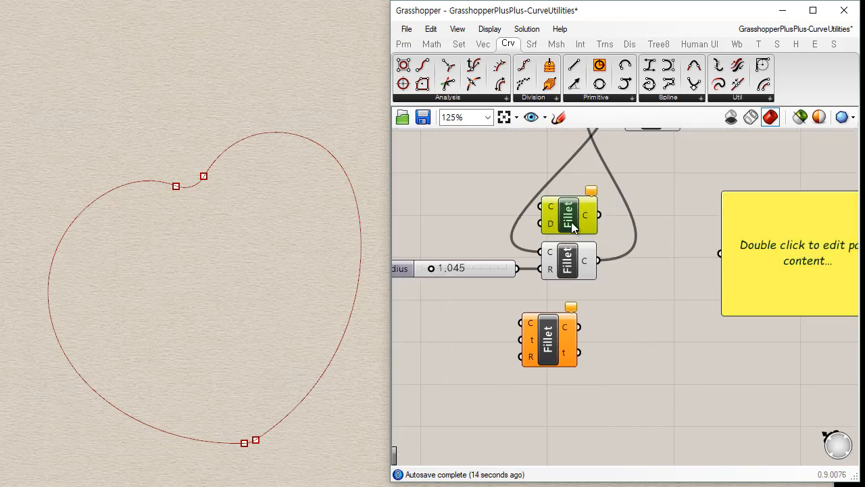
Wire the first Join's output and the radius slider into the distance-based Fillet's curve and distance inputs, and set the slider to 2.245.
right_drag(572, 221, 588, 336)
drag(596, 204, 567, 327)
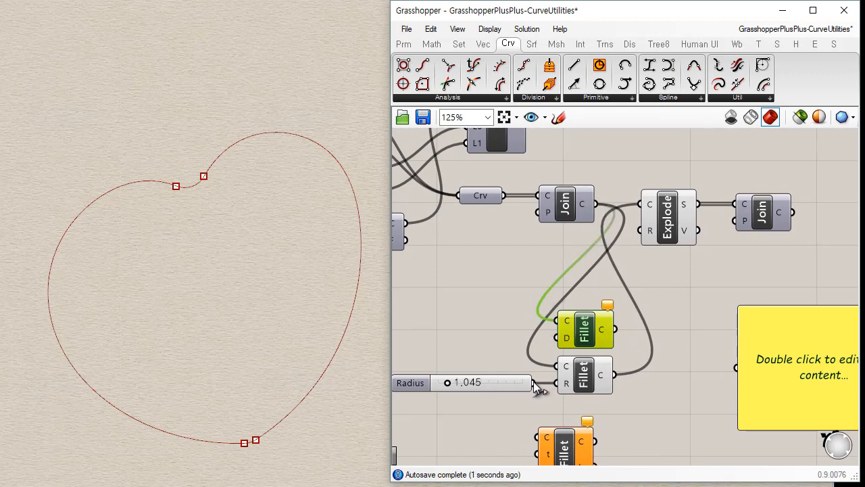
drag(533, 383, 556, 338)
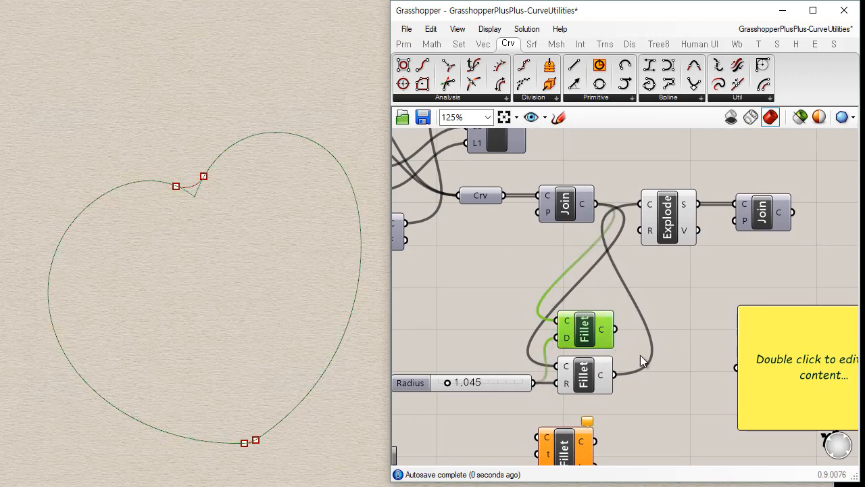
drag(586, 336, 595, 332)
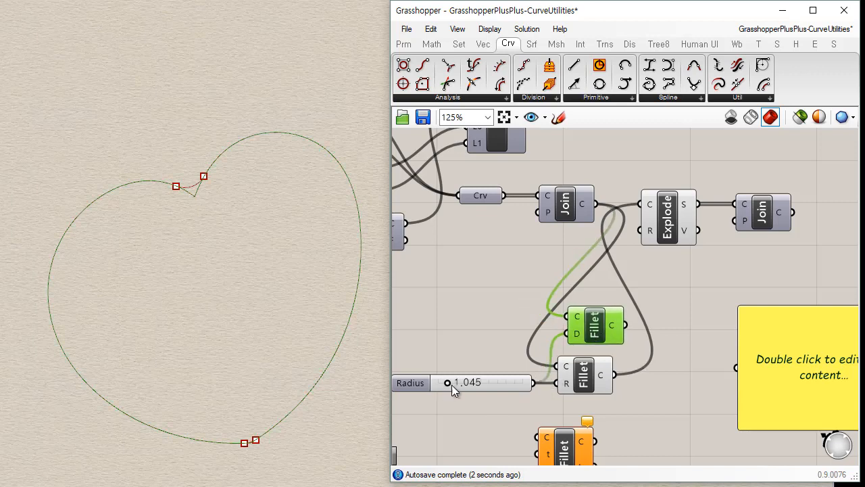
mouse_move(451, 381)
mouse_down()
mouse_move(477, 381)
mouse_move(455, 381)
mouse_move(458, 371)
mouse_up()
drag(596, 326, 581, 327)
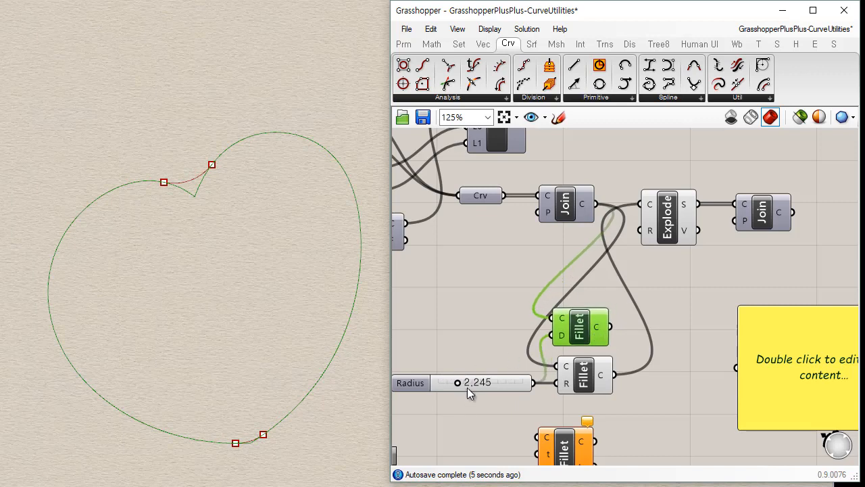
Turn off the preview of the radius-based Fillet and Explode, leaving the distance-based Fillet selected.
click(586, 381)
key(ctrl+q)
click(603, 349)
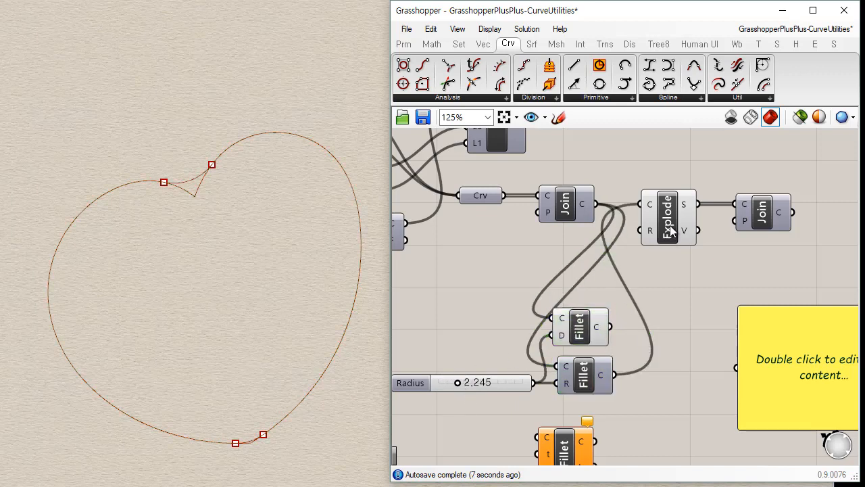
click(670, 233)
key(ctrl+q)
click(578, 337)
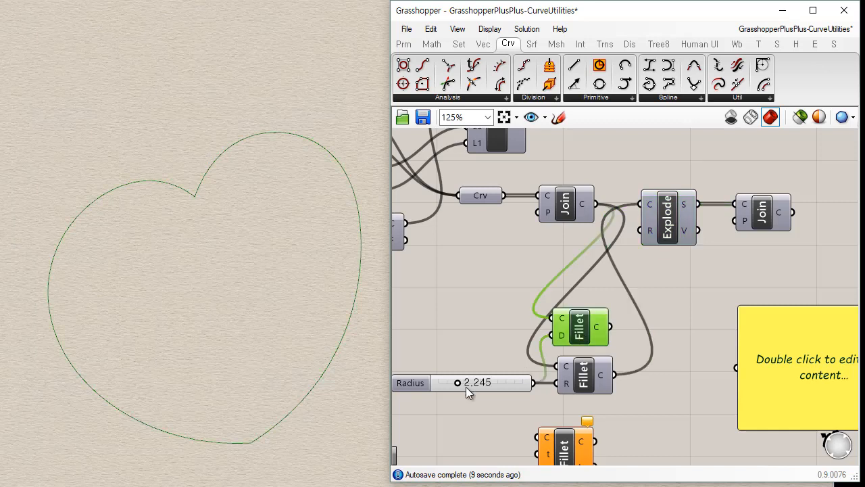
Set the radius slider to 3.365 and wire the distance-based Fillet's output to the panel.
drag(467, 383, 462, 383)
scroll(579, 277, up, 3)
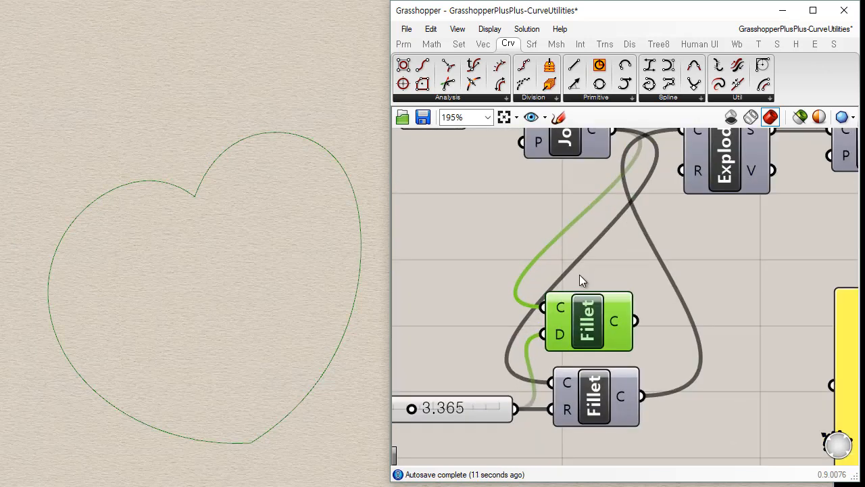
scroll(620, 319, down, 3)
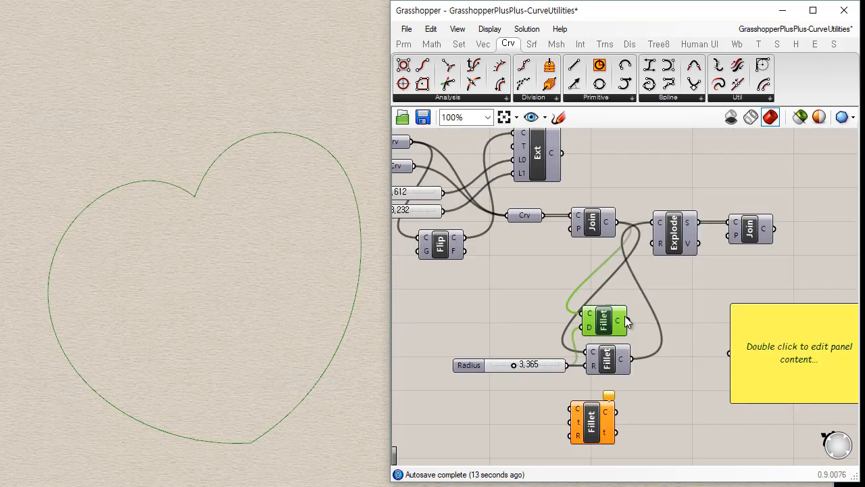
drag(625, 322, 731, 353)
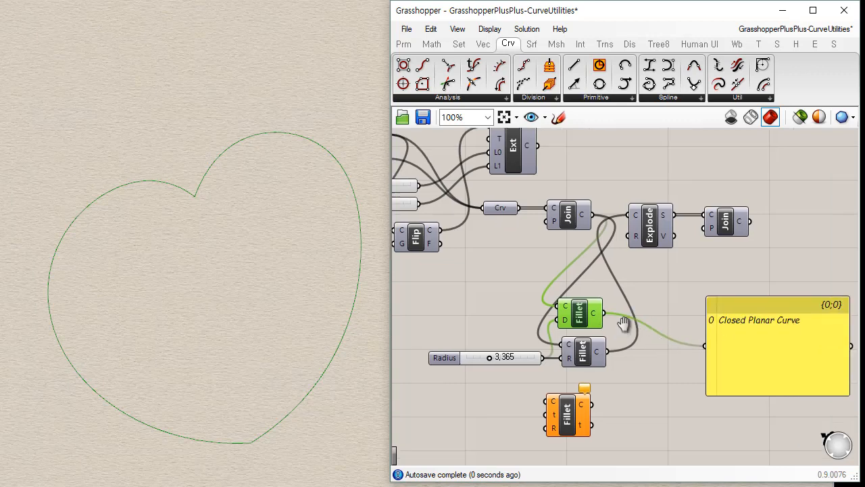
scroll(485, 284, up, 3)
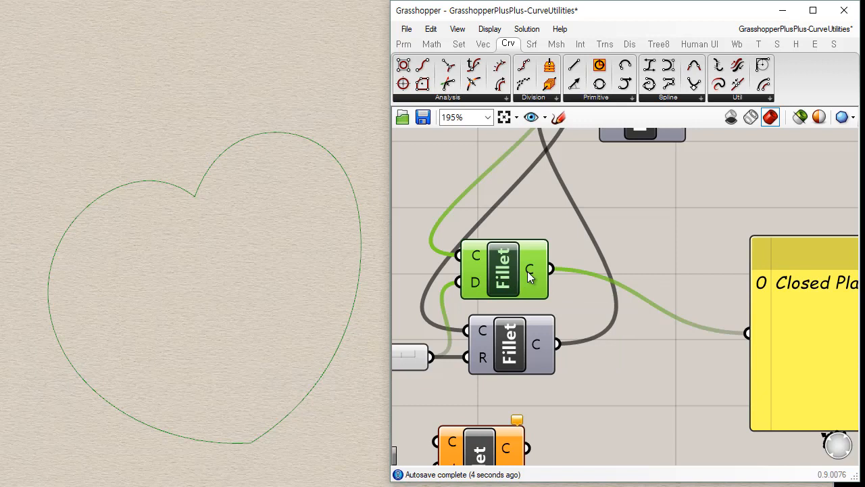
Move the distance-based Fillet slightly farther up from the radius-based Fillet.
mouse_move(528, 272)
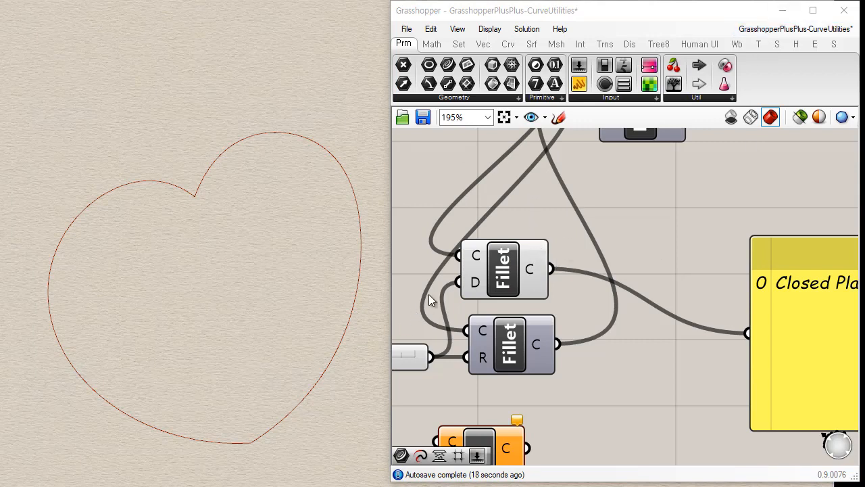
drag(523, 262, 534, 241)
right_drag(570, 308, 632, 323)
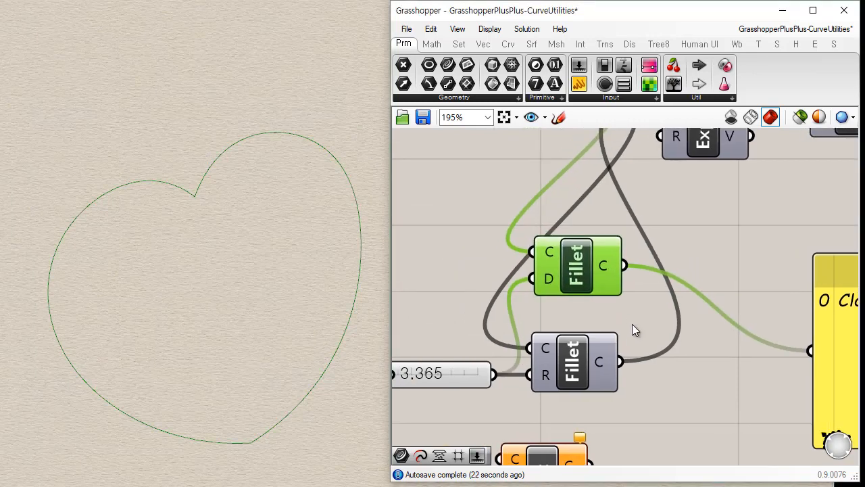
scroll(632, 324, down, 1)
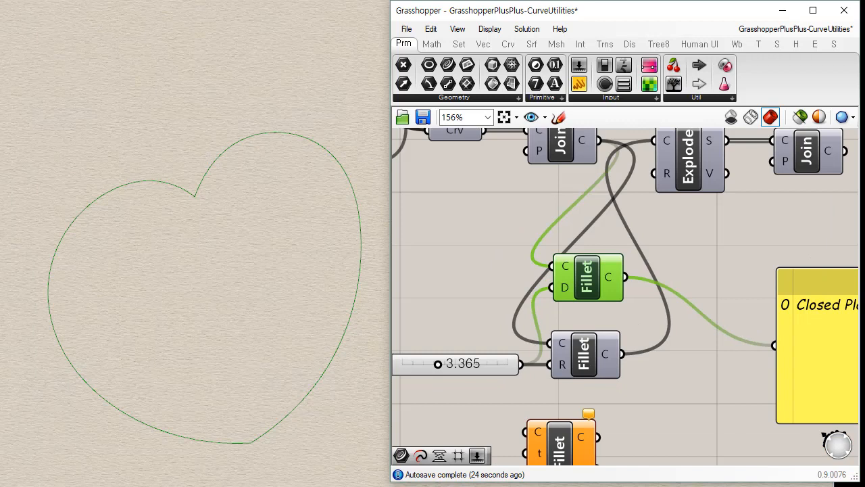
Read the distance-based Fillet's help page, including its description and its input and output parameters, and close it.
right_click(590, 282)
click(628, 359)
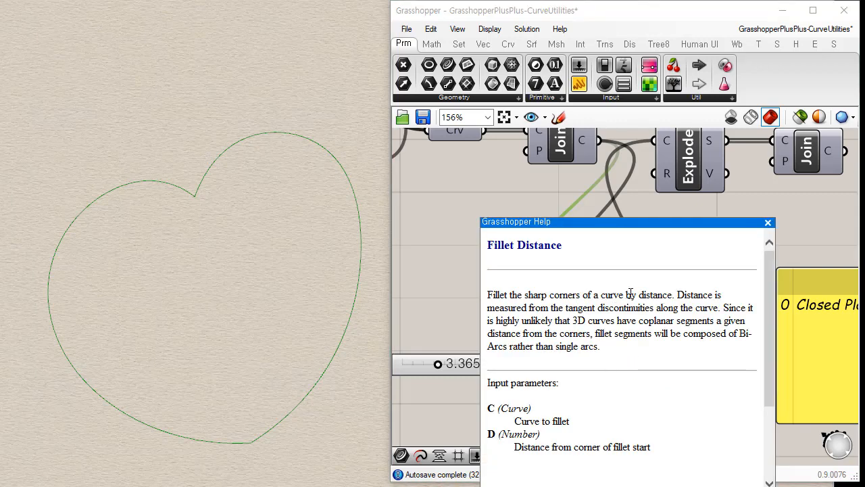
drag(626, 296, 585, 358)
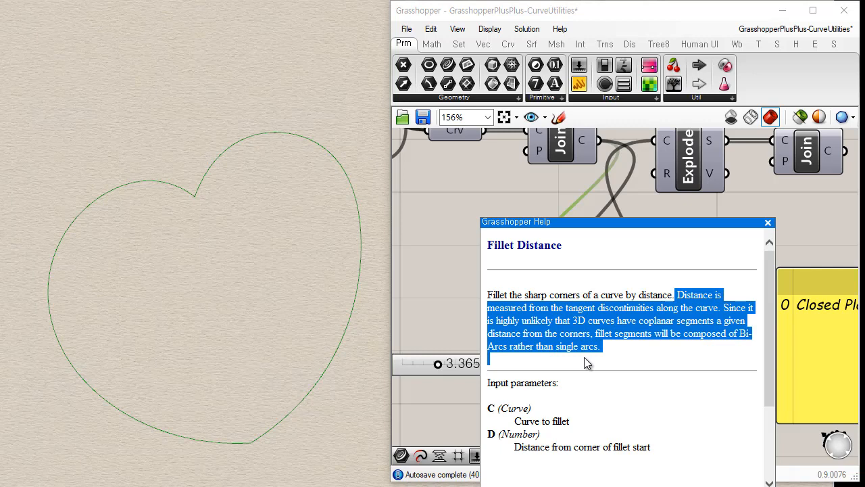
click(678, 367)
scroll(717, 402, down, 3)
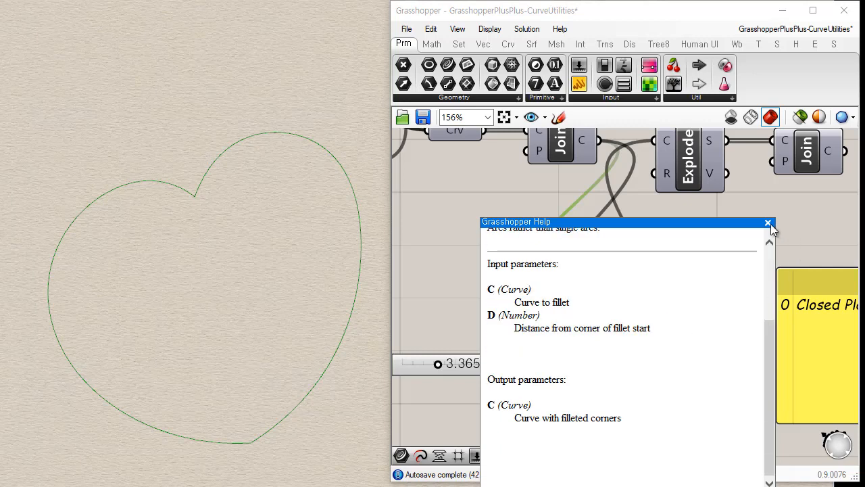
scroll(730, 345, up, 3)
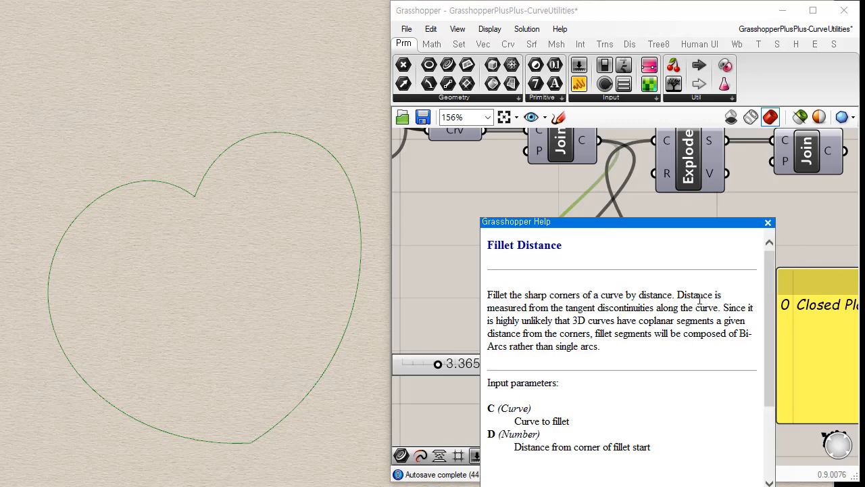
click(768, 222)
click(708, 275)
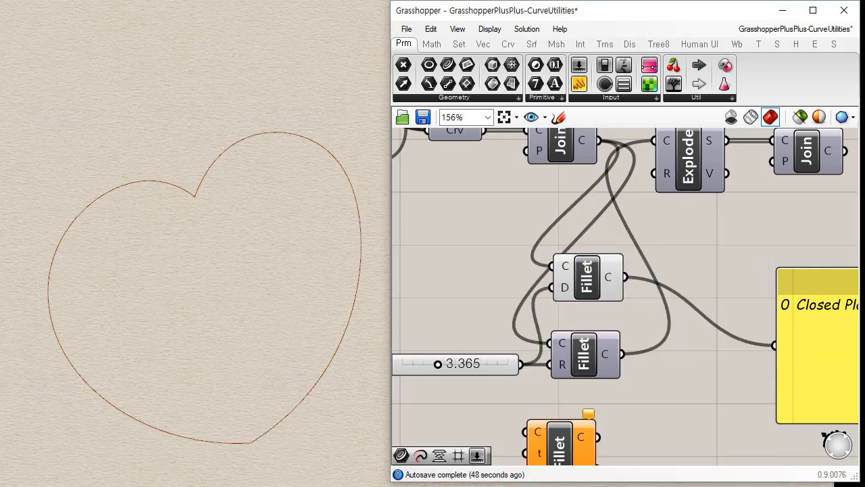
Draw an open zigzag polyline with eight points over the heart-shaped curve in the Rhino viewport.
click(120, 343)
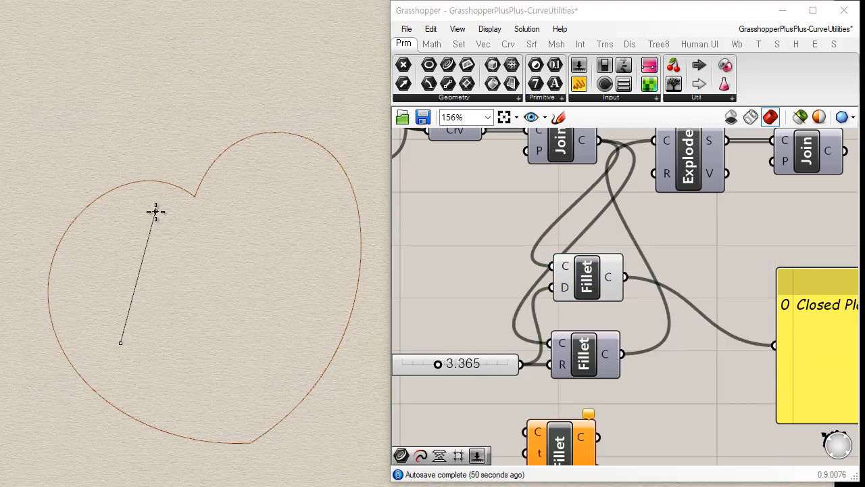
click(155, 212)
click(217, 334)
click(280, 185)
click(320, 280)
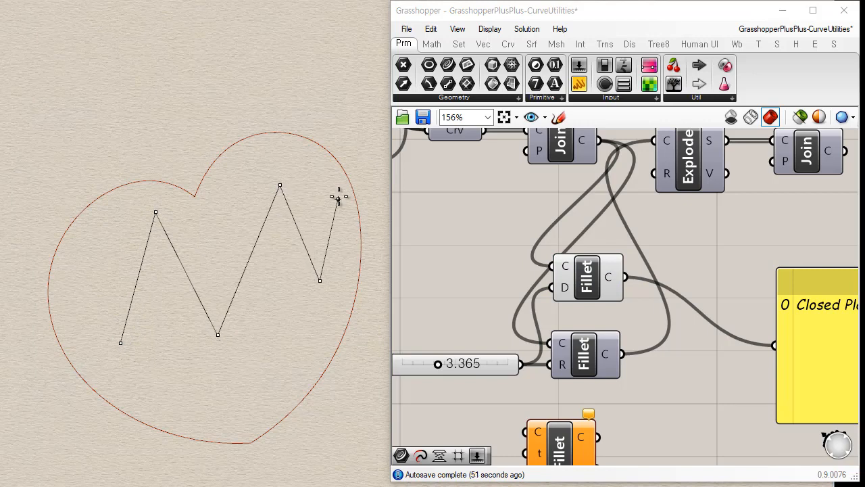
click(179, 124)
click(108, 212)
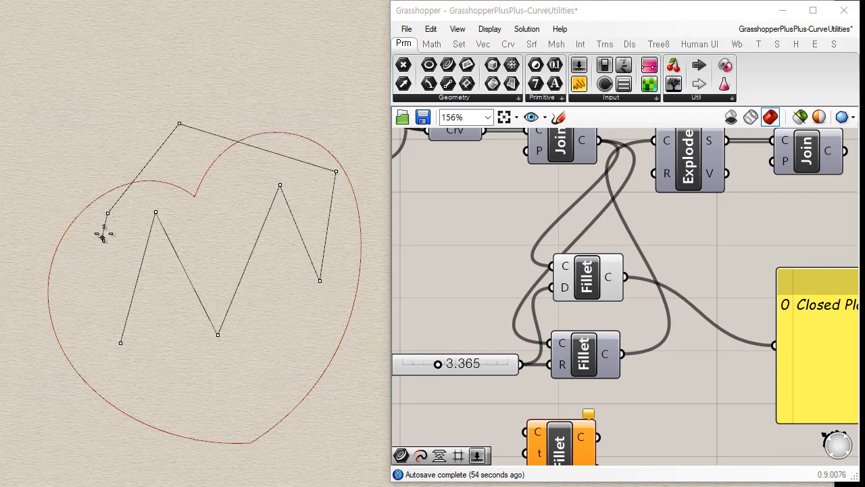
right_click(106, 222)
Add a Curve parameter referencing the zigzag polyline and wire it into the distance-based Fillet's curve input in place of Join.
click(586, 277)
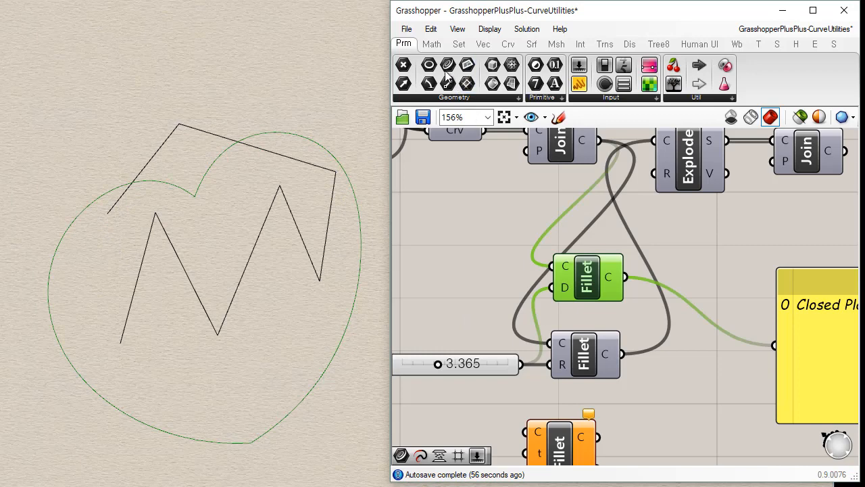
drag(497, 276, 465, 254)
right_click(466, 253)
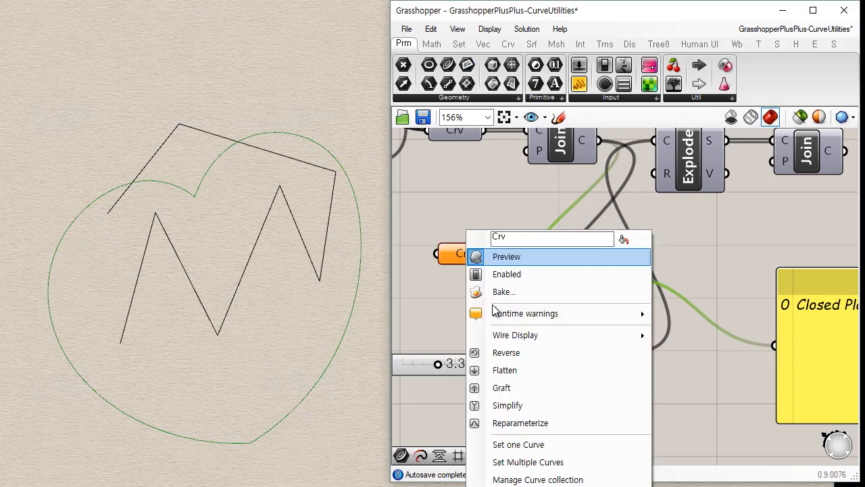
click(518, 444)
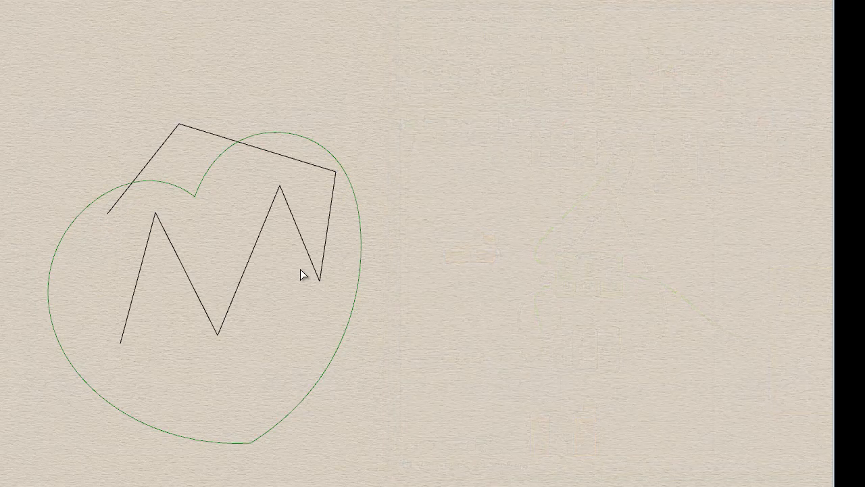
click(300, 235)
drag(469, 261, 551, 267)
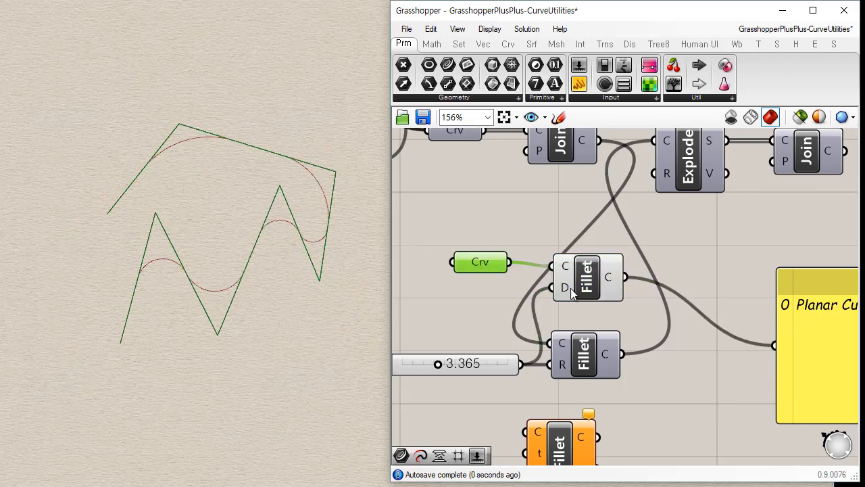
click(492, 303)
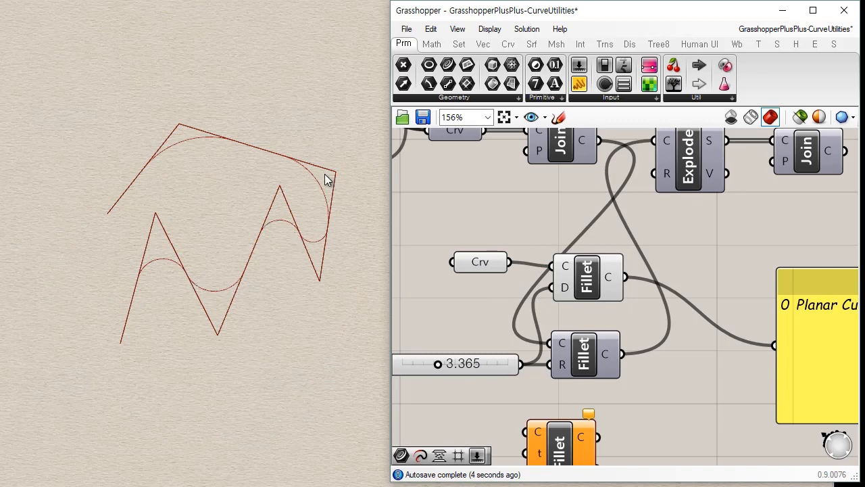
Try fillet distances of 3.045, 2.917 and 5.413 on the polyline, and leave the slider at 2.213.
mouse_move(439, 362)
mouse_down()
mouse_move(417, 361)
mouse_move(434, 360)
mouse_up()
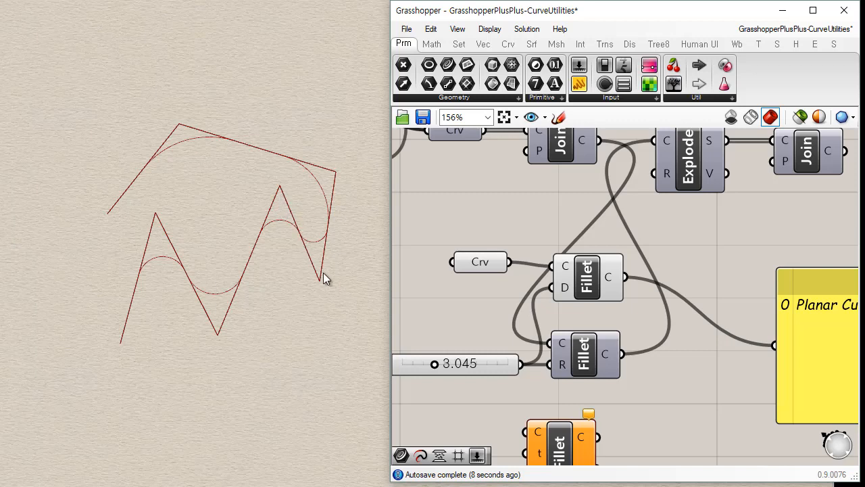
drag(434, 363, 431, 360)
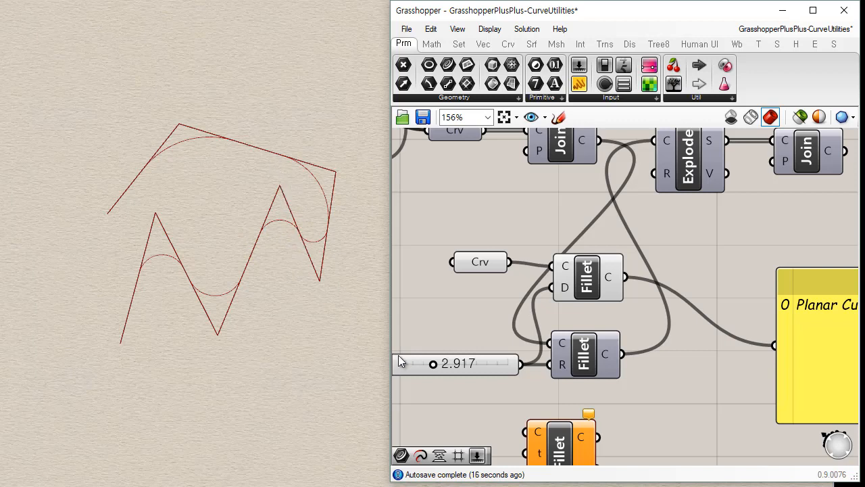
drag(434, 363, 427, 365)
drag(431, 361, 516, 366)
mouse_move(446, 365)
mouse_down()
mouse_move(428, 363)
mouse_move(443, 365)
mouse_up()
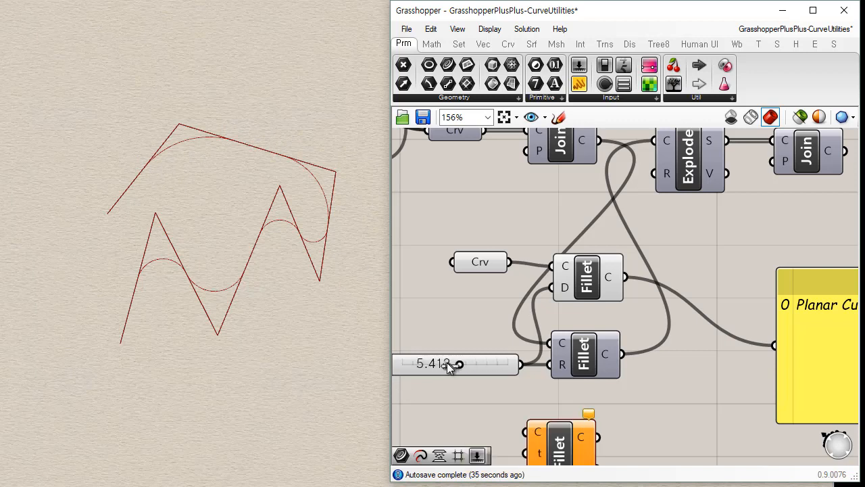
drag(447, 363, 423, 364)
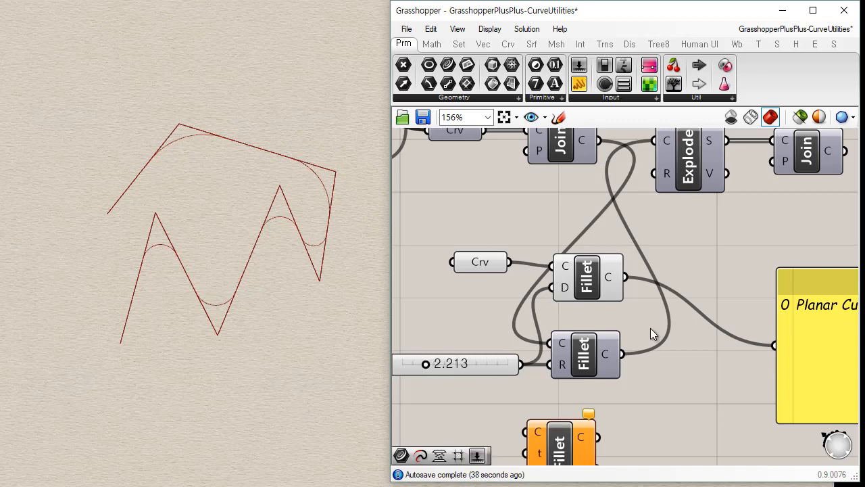
scroll(494, 328, down, 3)
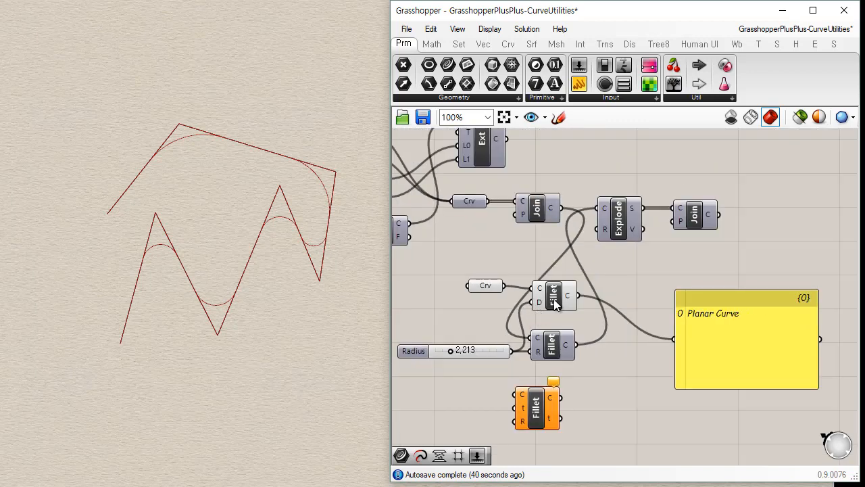
Highlight the distance-based Fillet and its source Curve parameter in turn to compare the filleted and original polylines.
click(554, 303)
scroll(555, 302, up, 2)
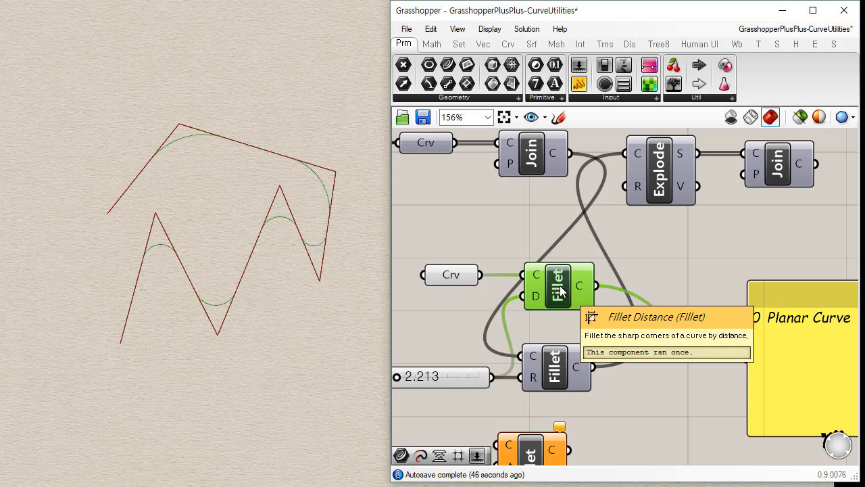
click(498, 332)
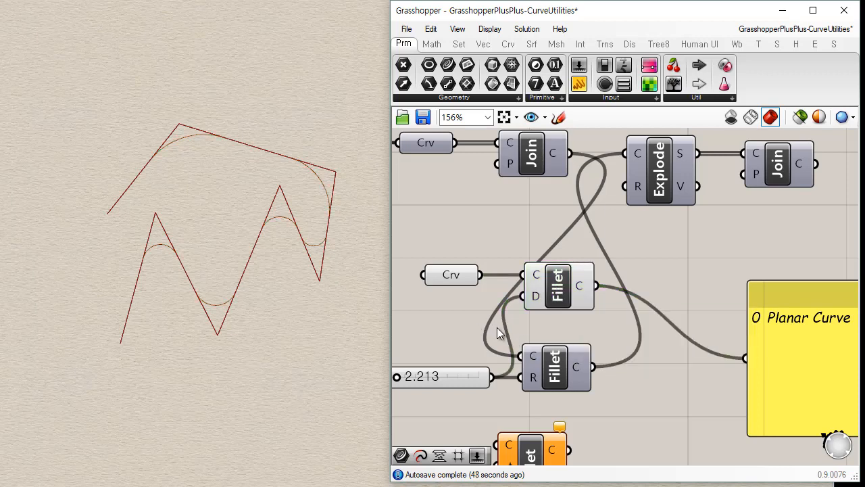
click(543, 297)
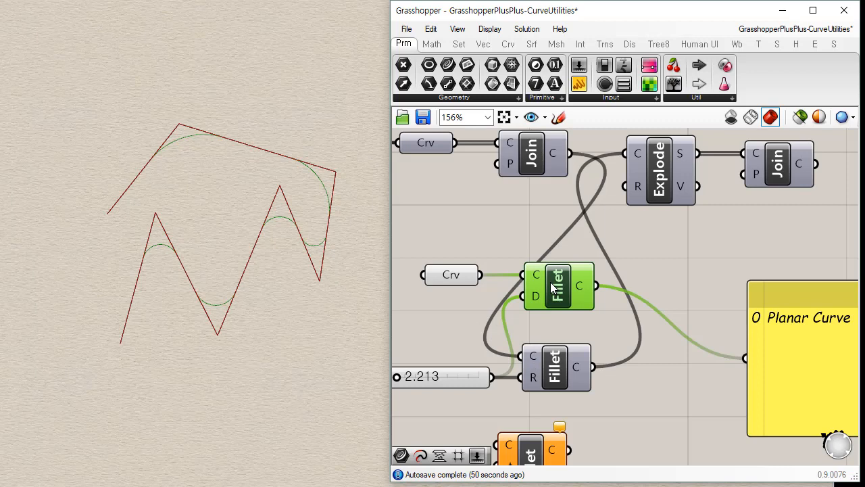
click(447, 274)
click(472, 322)
Hide the distance-based Fillet's preview and wire the polyline's Curve parameter into the parameter-based Fillet's curve input.
right_drag(570, 375, 618, 277)
drag(583, 383, 611, 371)
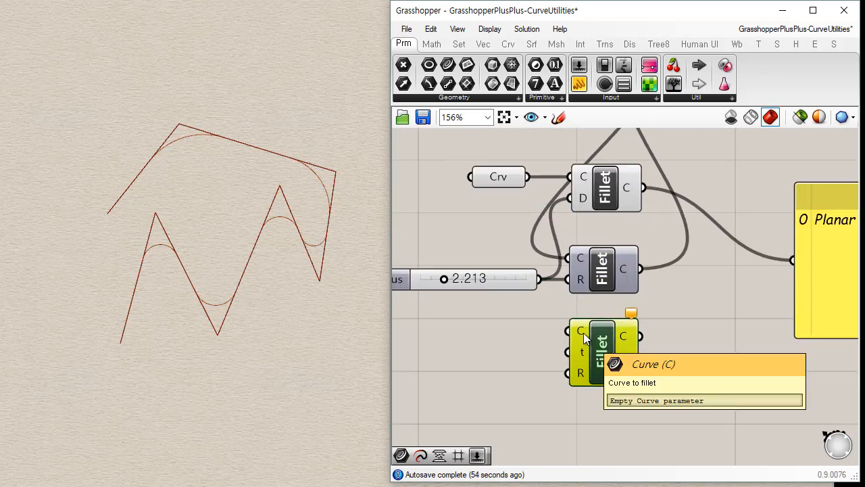
right_drag(573, 238, 571, 270)
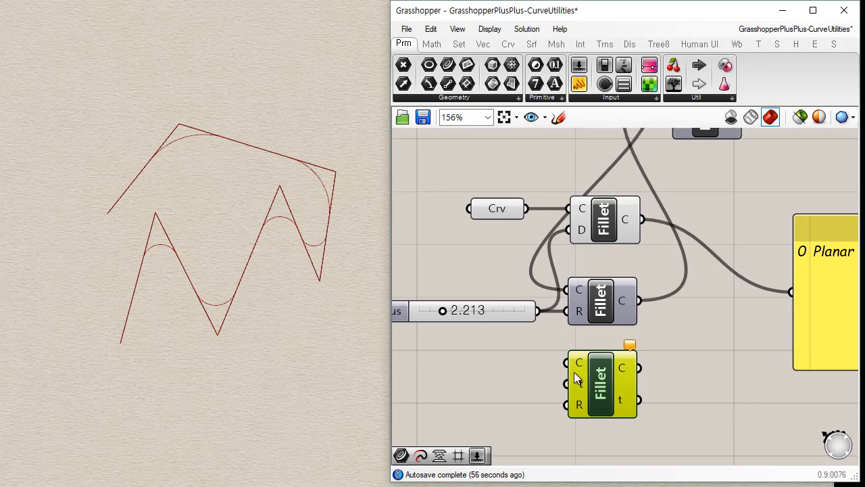
click(501, 210)
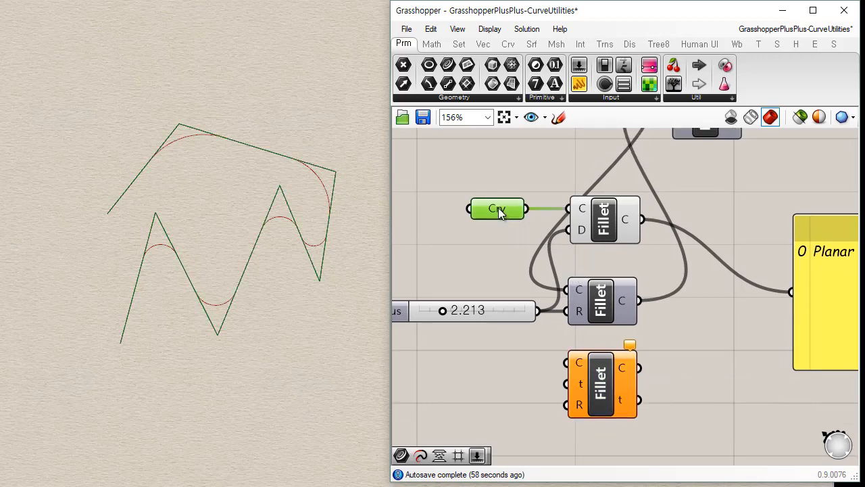
click(606, 223)
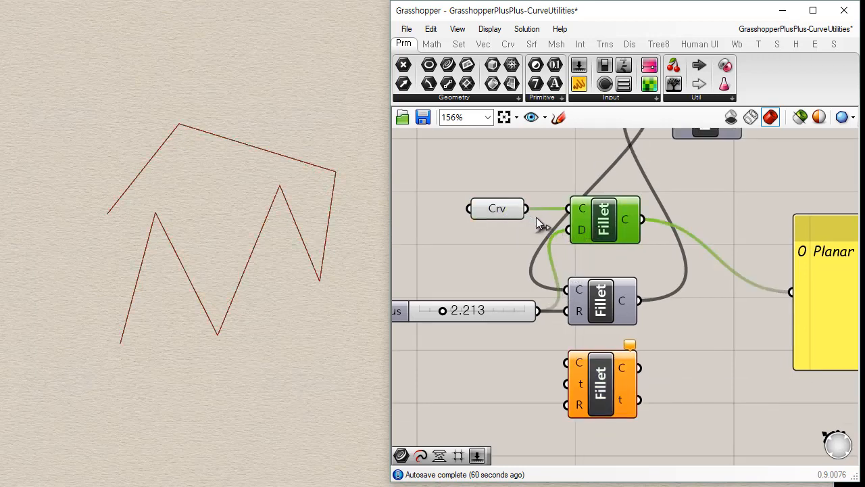
drag(526, 208, 568, 370)
click(580, 379)
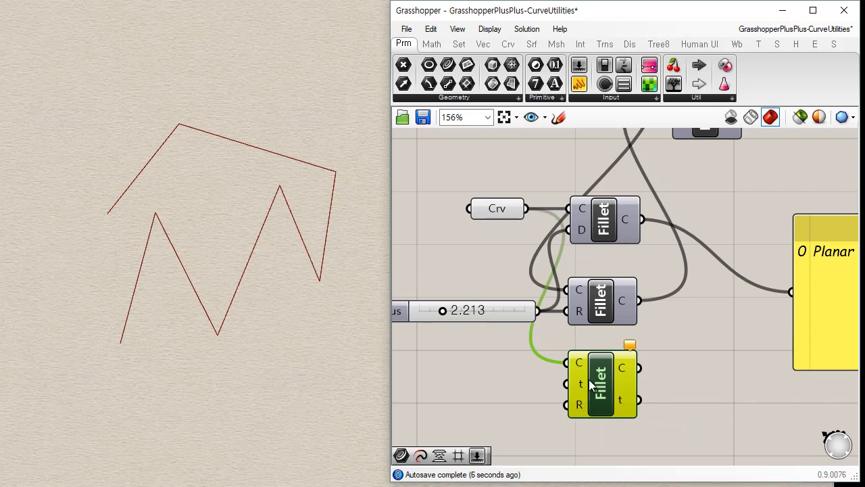
Add a number slider set to 0.250 and wire it into the parameter-based Fillet's t input.
right_drag(578, 406, 622, 330)
drag(580, 68, 482, 312)
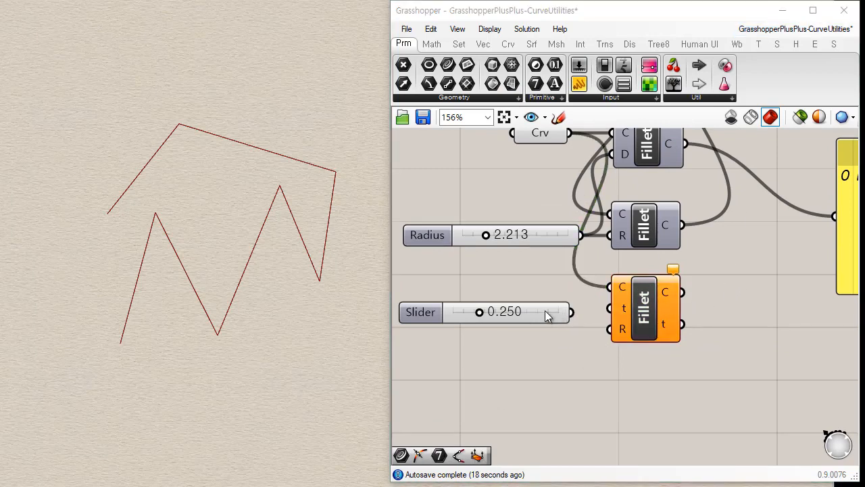
drag(531, 308, 666, 324)
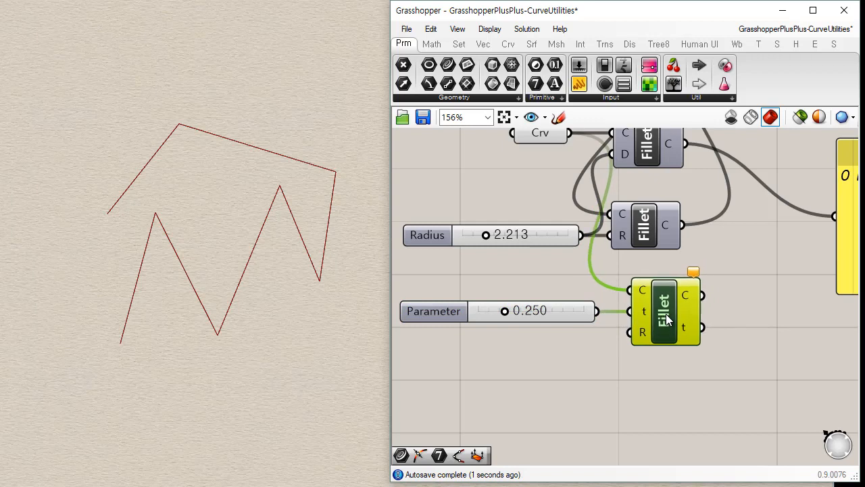
Wire a copy of the Radius slider, set to 0.549, into the parameter-based Fillet's radius input and set the Parameter slider to 0.512.
click(542, 236)
alt+drag(544, 238, 608, 345)
drag(498, 341, 534, 322)
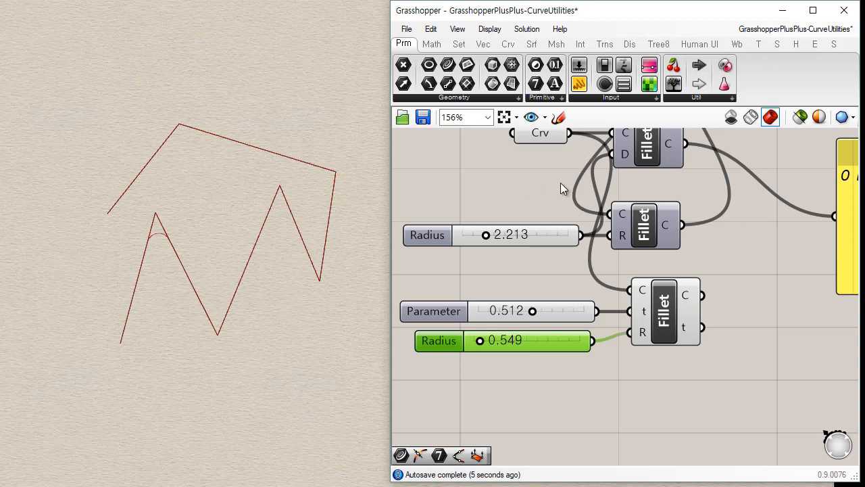
Insert a reparameterized Curve parameter between the polyline and the parameter-based Fillet, and set the Parameter slider to 0.915.
drag(449, 65, 531, 284)
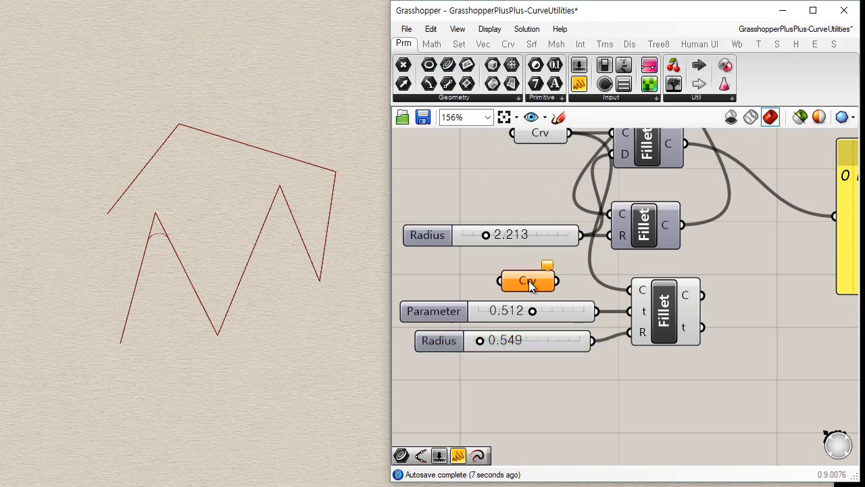
drag(570, 133, 502, 280)
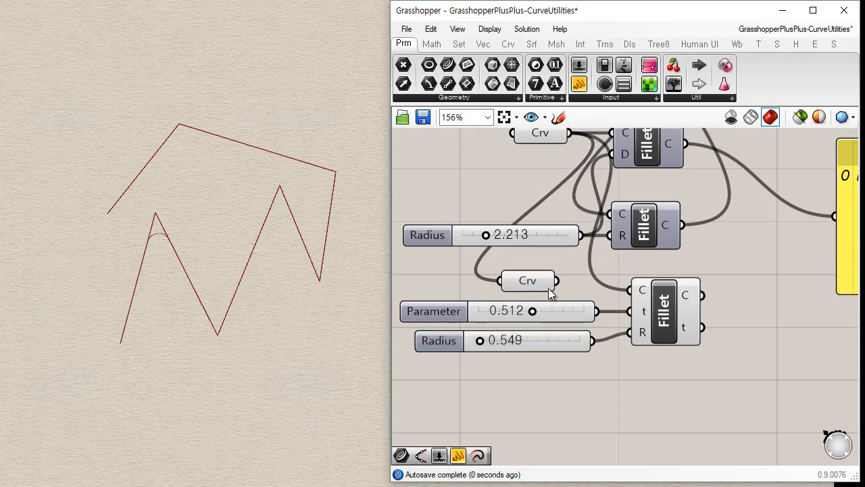
drag(555, 280, 630, 290)
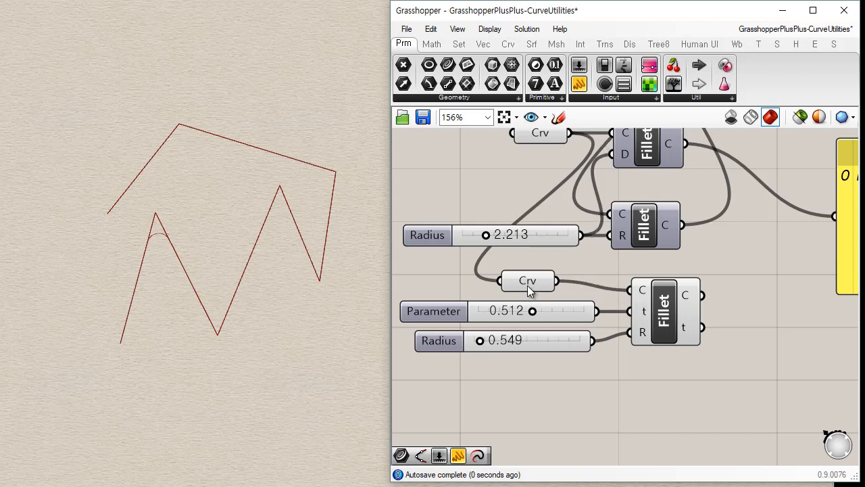
right_click(528, 284)
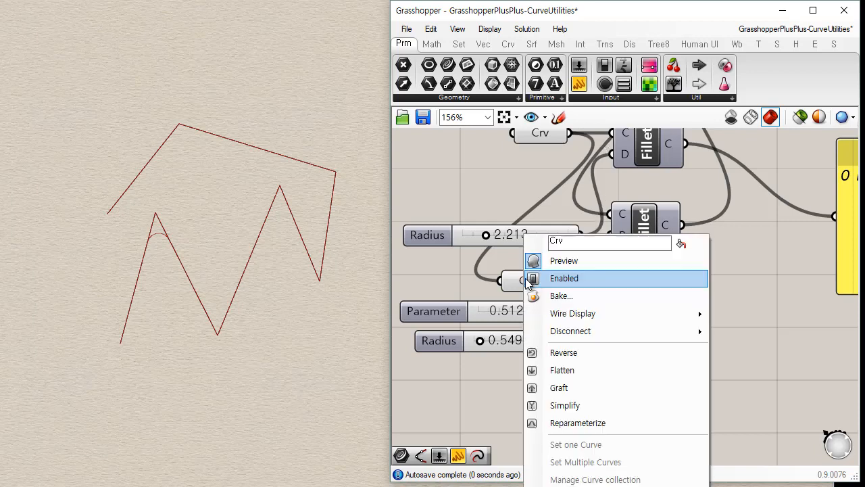
click(587, 424)
drag(532, 316, 574, 311)
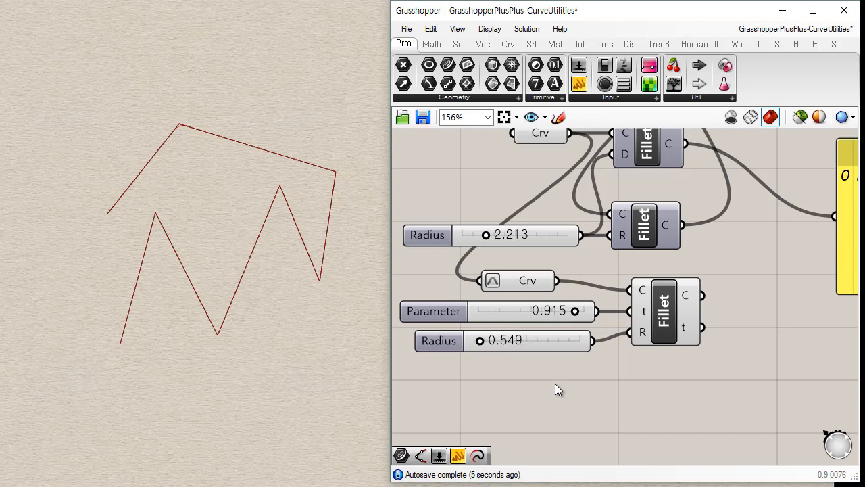
Move the parameter-based Fillet with its sliders and the reparameterized Curve parameter apart to make room between them.
scroll(624, 350, down, 4)
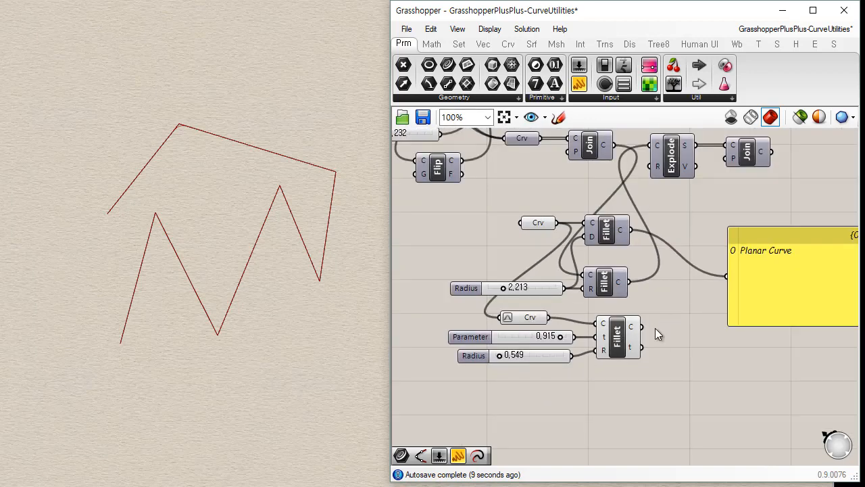
drag(665, 421, 443, 309)
drag(623, 355, 639, 391)
click(697, 338)
drag(540, 356, 496, 334)
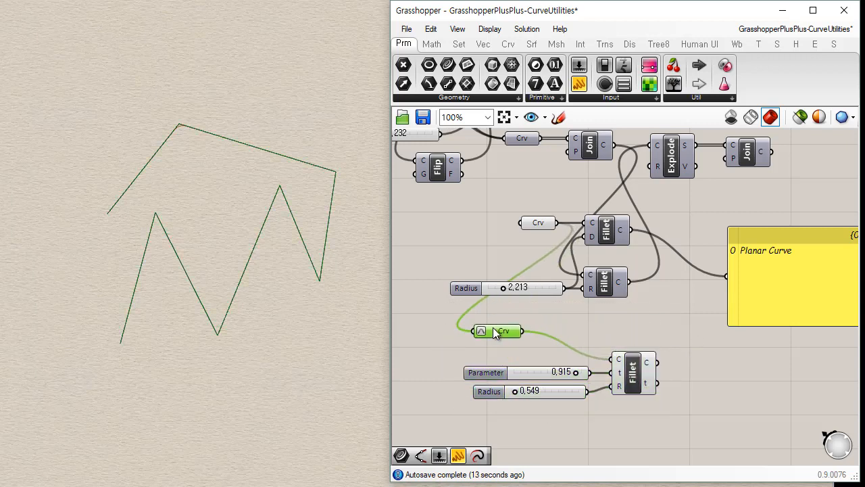
Place a copy of Explode beside the reparameterized Curve parameter, wire the curve into it and inspect its segments output.
click(670, 169)
alt+drag(684, 178, 582, 346)
scroll(574, 277, up, 3)
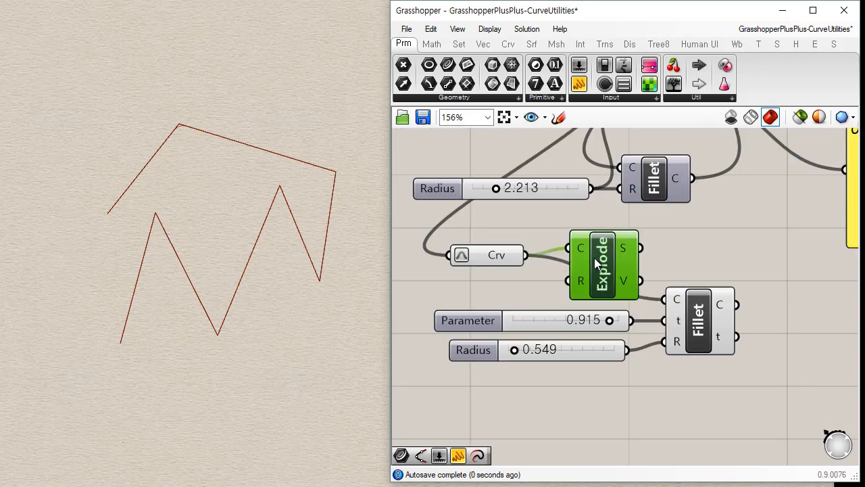
drag(594, 257, 580, 267)
mouse_move(609, 261)
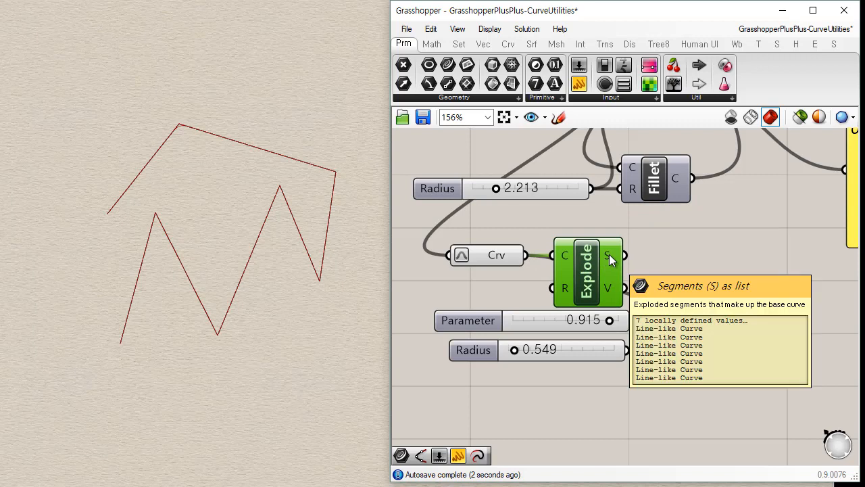
Move the parameter-based Fillet and its two sliders down, clear of the copied Explode component.
drag(725, 425, 430, 283)
drag(699, 341, 720, 379)
click(609, 287)
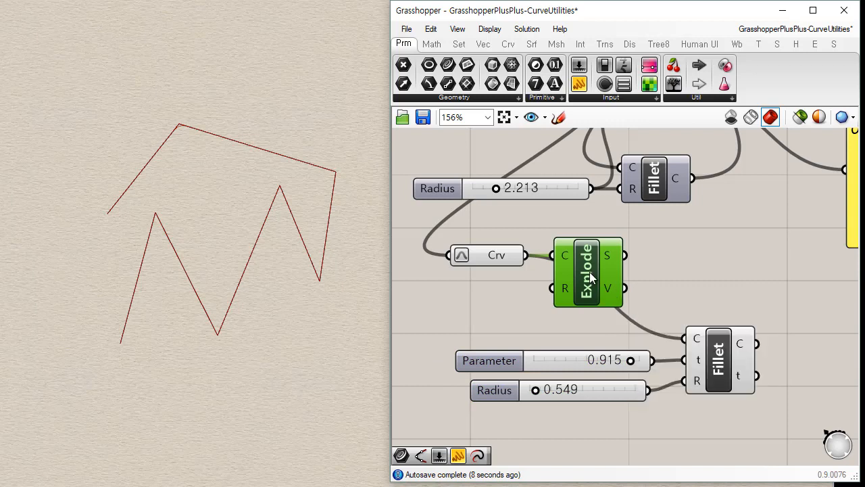
mouse_move(589, 270)
mouse_down()
mouse_move(602, 270)
mouse_move(590, 274)
mouse_up()
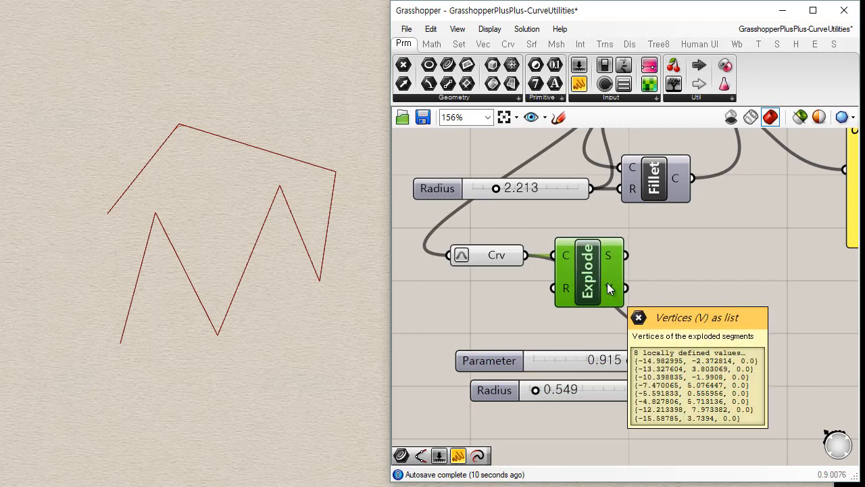
Add a Discontinuity component above the copied Explode and wire the reparameterized curve into it.
click(508, 44)
click(507, 98)
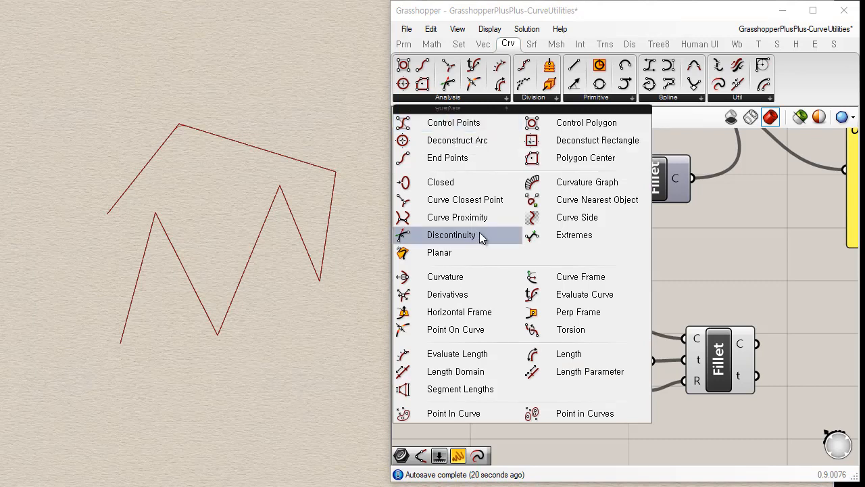
click(451, 234)
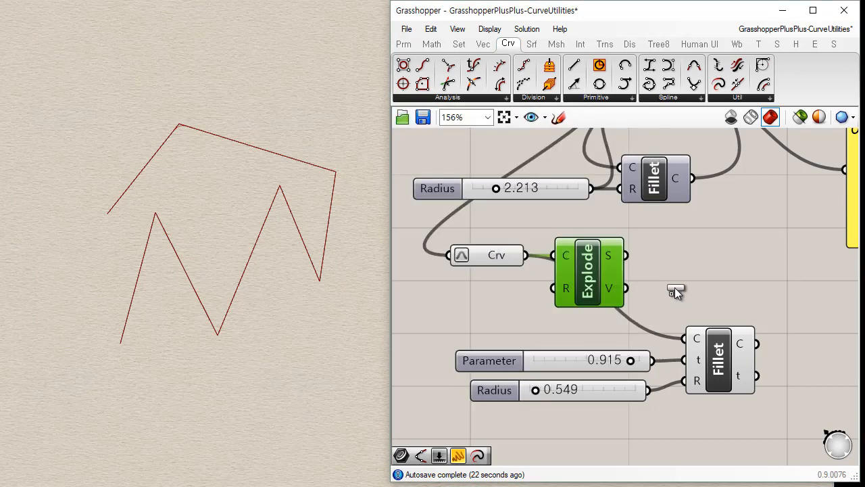
click(693, 263)
drag(596, 302, 601, 338)
drag(693, 271, 600, 245)
drag(526, 255, 568, 229)
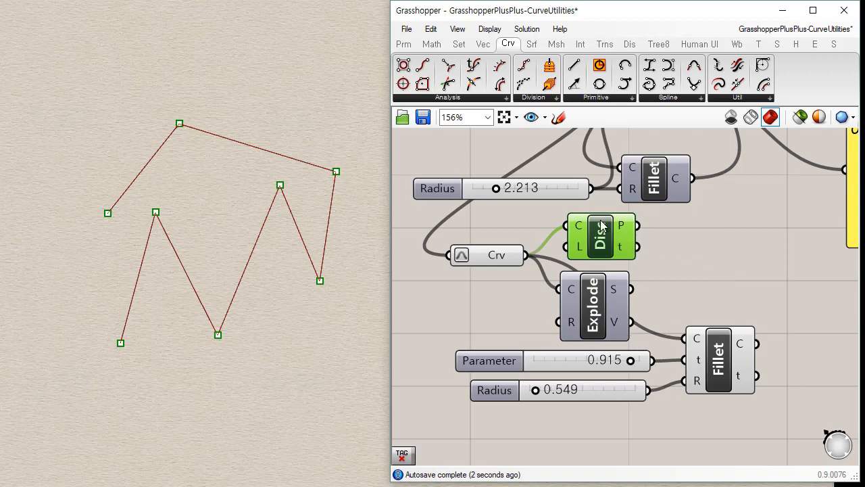
drag(609, 236, 600, 240)
Examine the Discontinuity component's corner points and its list of curve parameters alongside Explode.
click(583, 292)
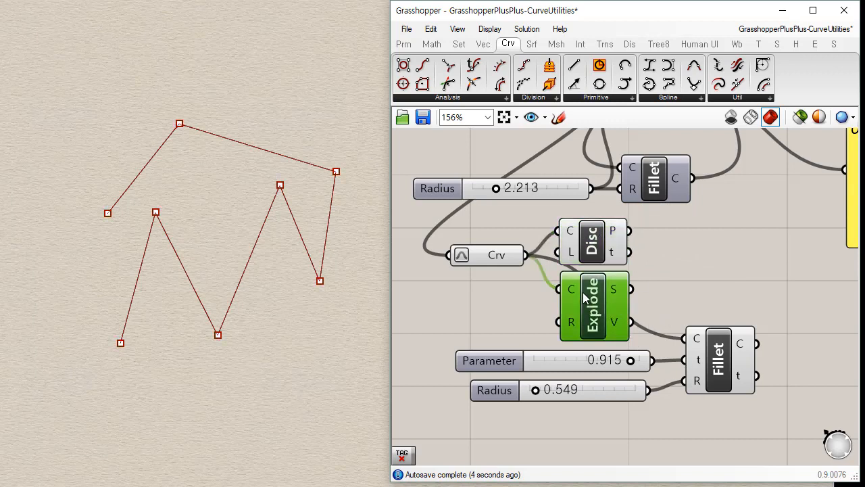
click(597, 247)
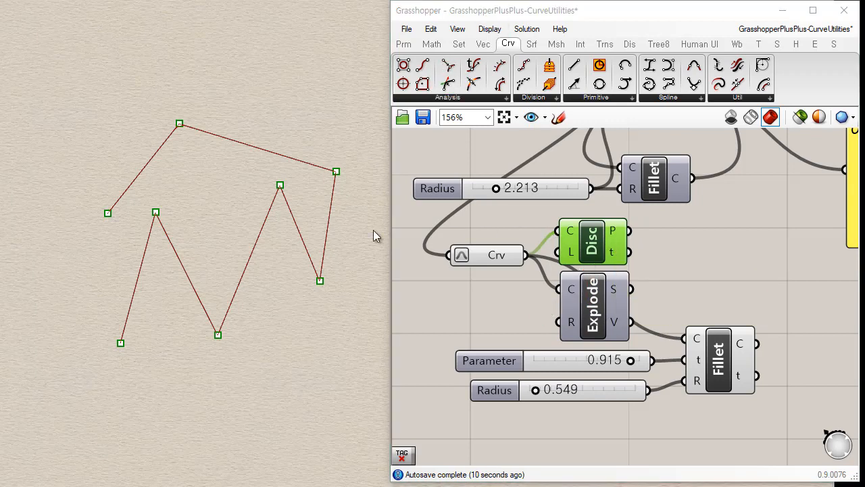
mouse_move(615, 252)
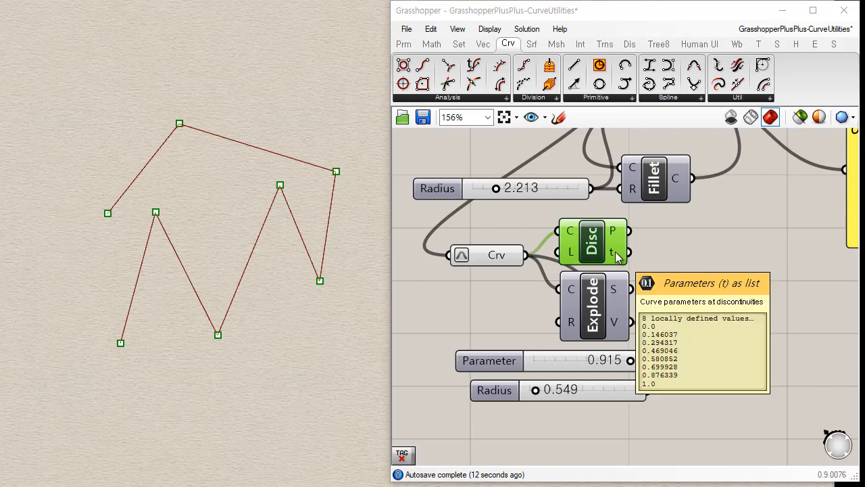
Wire Discontinuity's parameters into the Fillet's t input in place of the slider, and set the fillet radius to 1.189.
drag(625, 250, 684, 360)
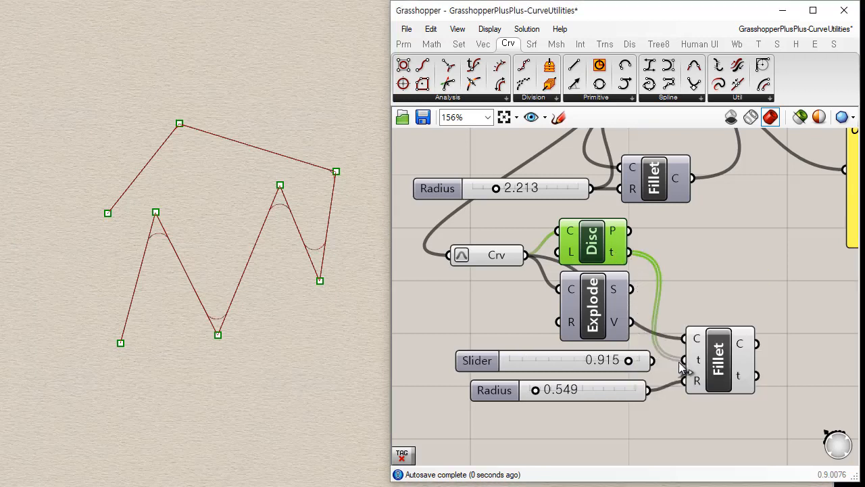
click(718, 358)
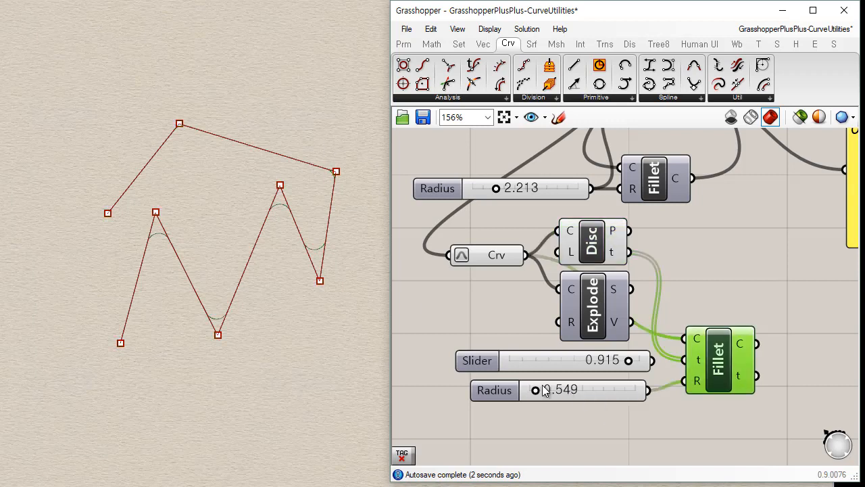
mouse_move(536, 392)
mouse_down()
mouse_move(552, 390)
mouse_move(542, 390)
mouse_up()
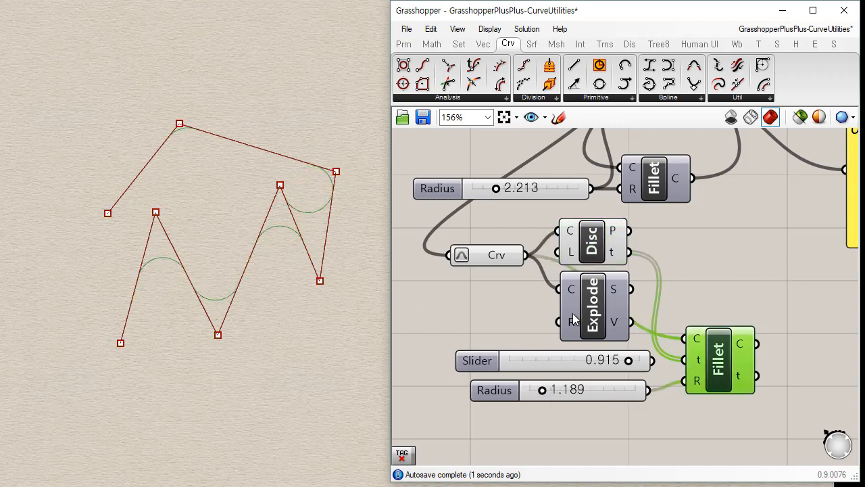
Shift the parameter-based Fillet slightly away from its sliders and set its Radius slider to 0.421.
click(696, 258)
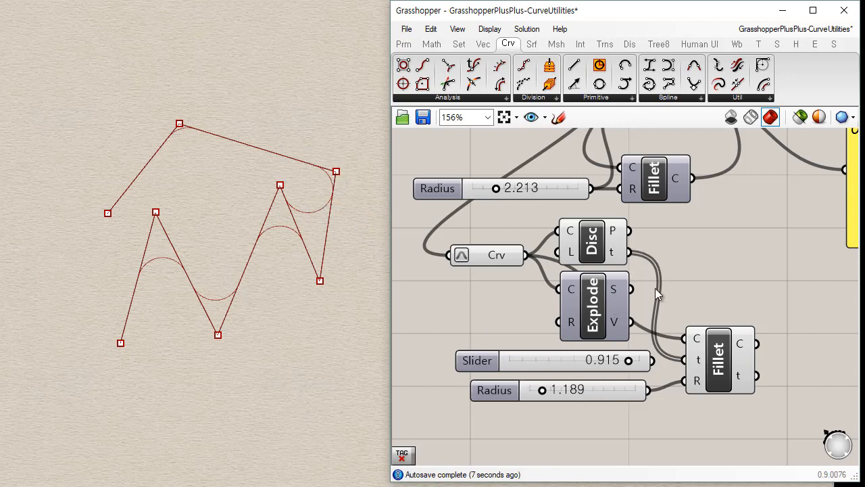
drag(719, 368, 734, 368)
click(693, 399)
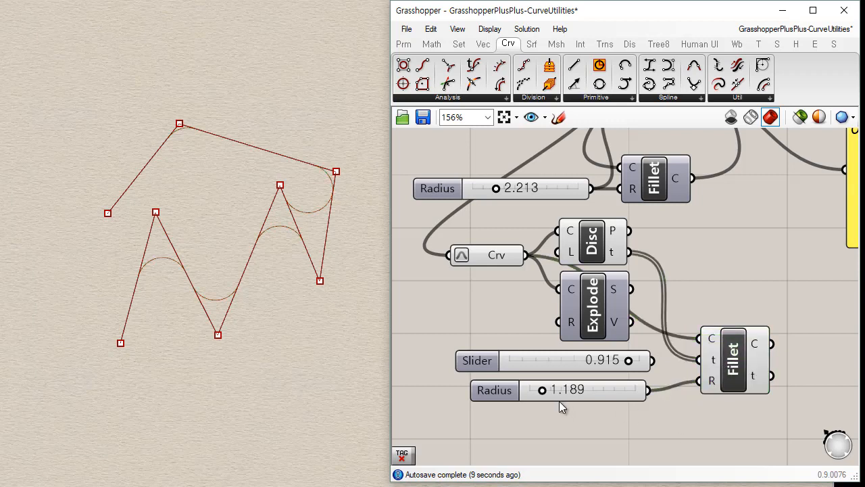
mouse_move(543, 390)
mouse_down()
mouse_move(558, 390)
mouse_move(536, 389)
mouse_up()
Delete the Discontinuity and copied Explode components, and shift the parameter-based Fillet closer to its sliders.
click(606, 310)
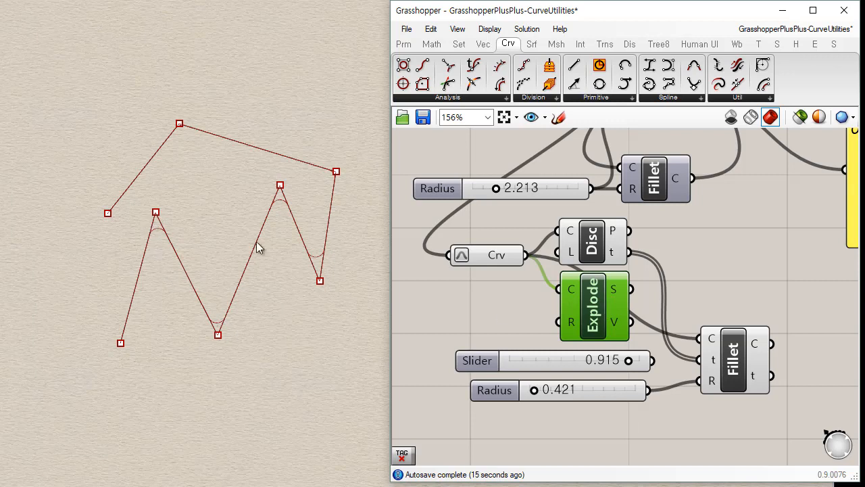
drag(653, 228, 590, 332)
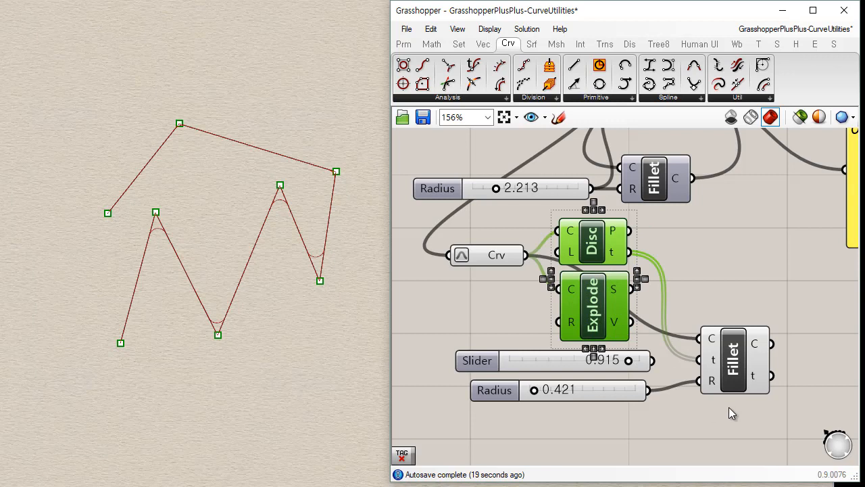
key(Delete)
drag(743, 365, 732, 366)
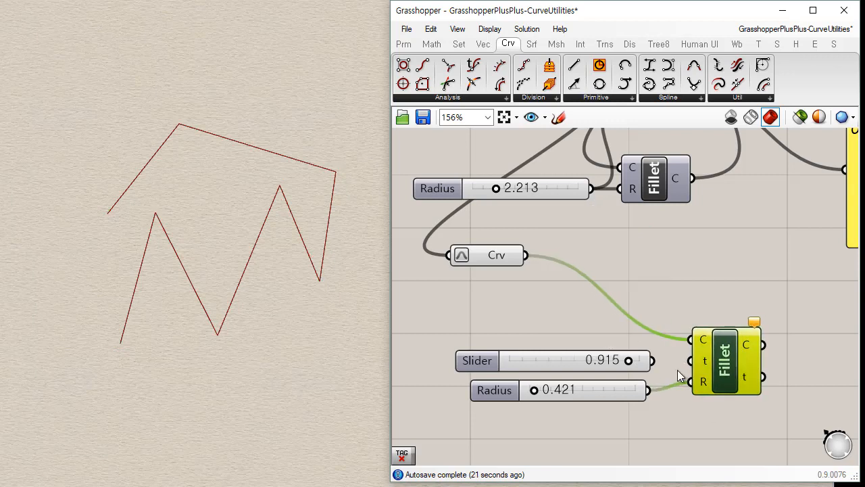
Turn on the preview of the Join that outputs the heart curve, and delete the zigzag polyline from the Rhino viewport.
scroll(666, 267, down, 2)
right_drag(670, 259, 673, 340)
click(635, 159)
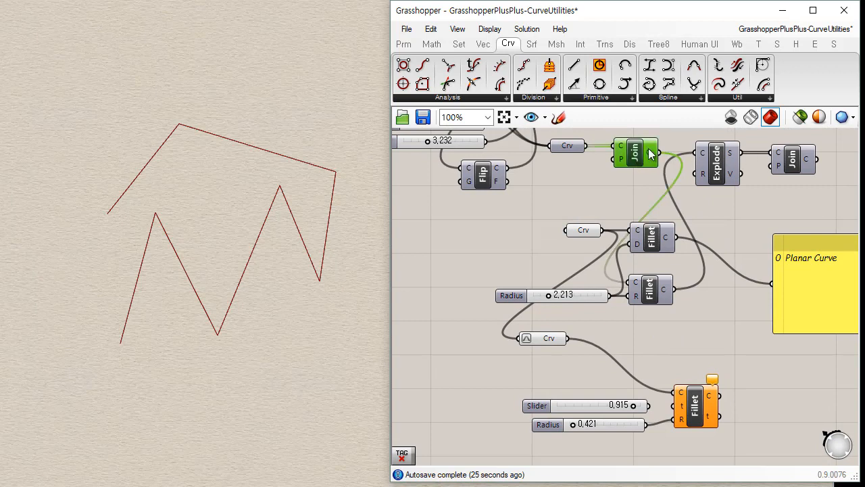
click(572, 188)
click(574, 229)
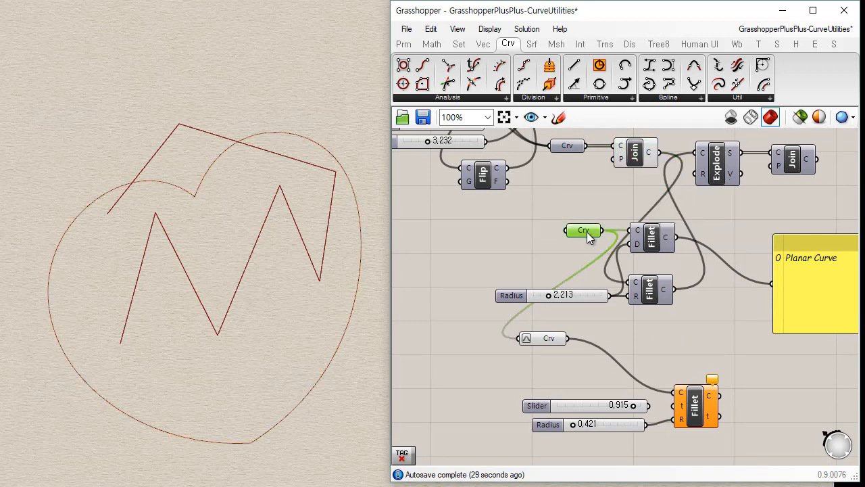
click(543, 341)
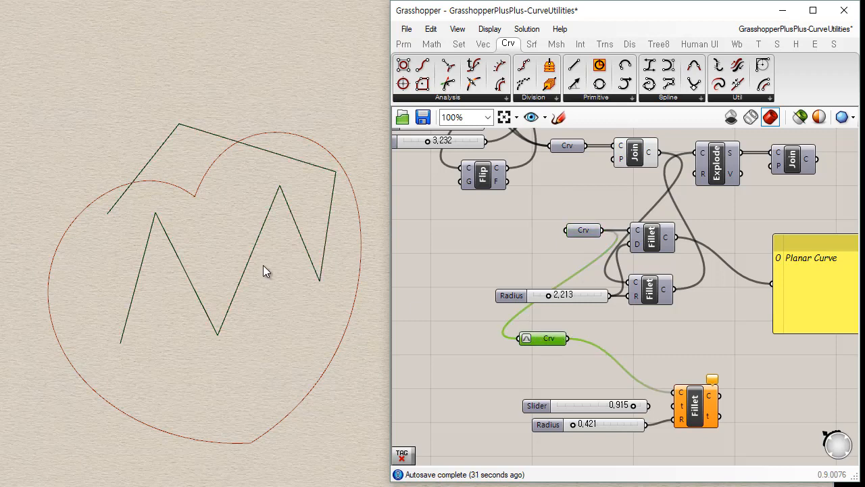
click(296, 200)
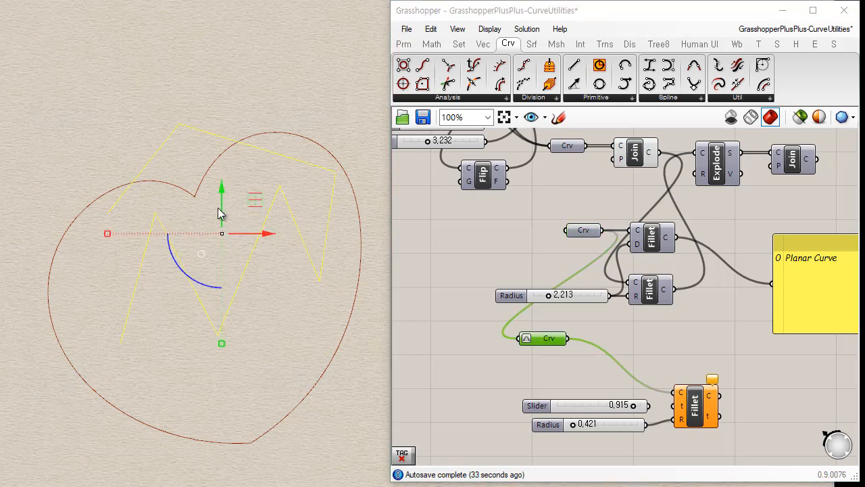
key(Delete)
Wire the heart curve from Join into the reparameterized Crv, move Crv nearer the Fillet, and reconnect the 0.915 slider to t.
click(576, 210)
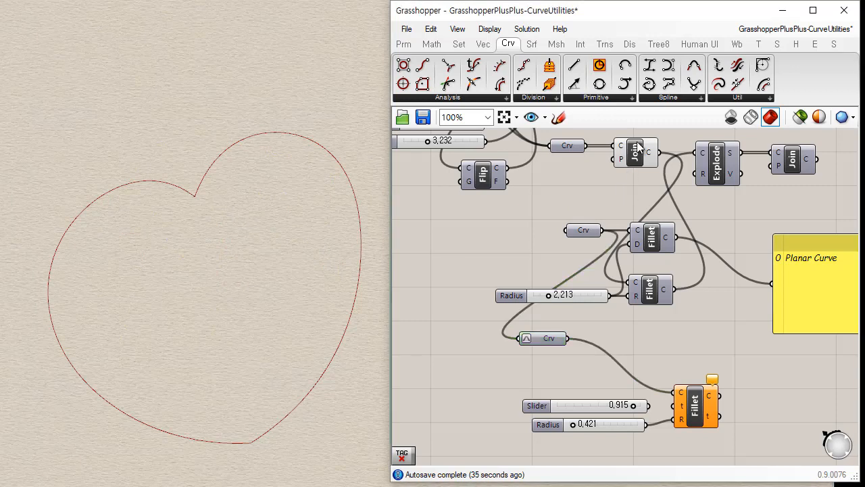
click(653, 147)
drag(660, 154, 570, 369)
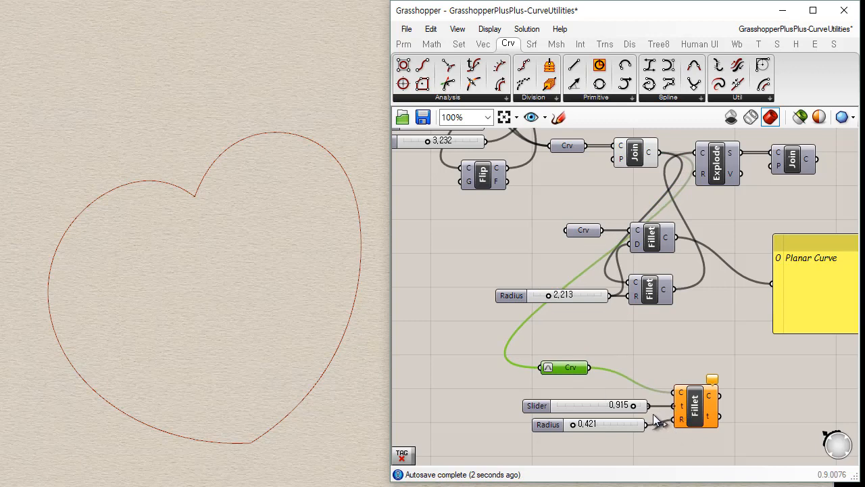
drag(674, 407, 653, 414)
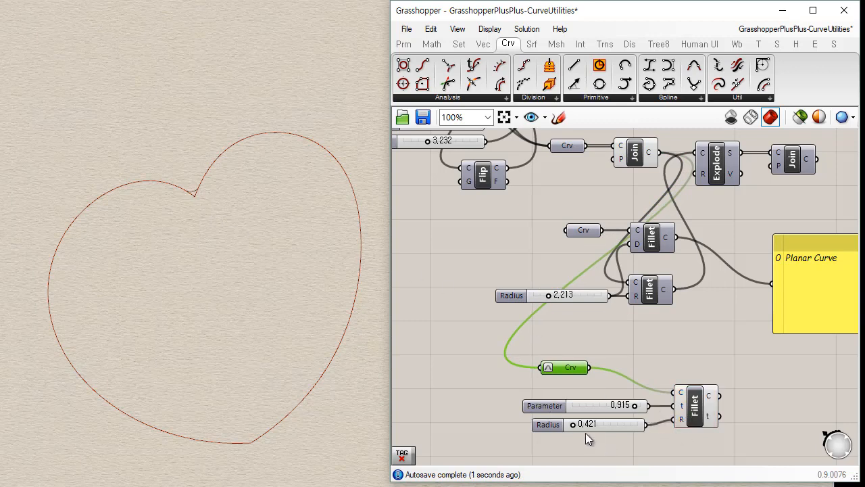
Set the parameter-based Fillet's Radius slider to 1.221 and its Parameter slider to 0.480.
drag(573, 424, 597, 422)
click(703, 418)
scroll(657, 382, up, 2)
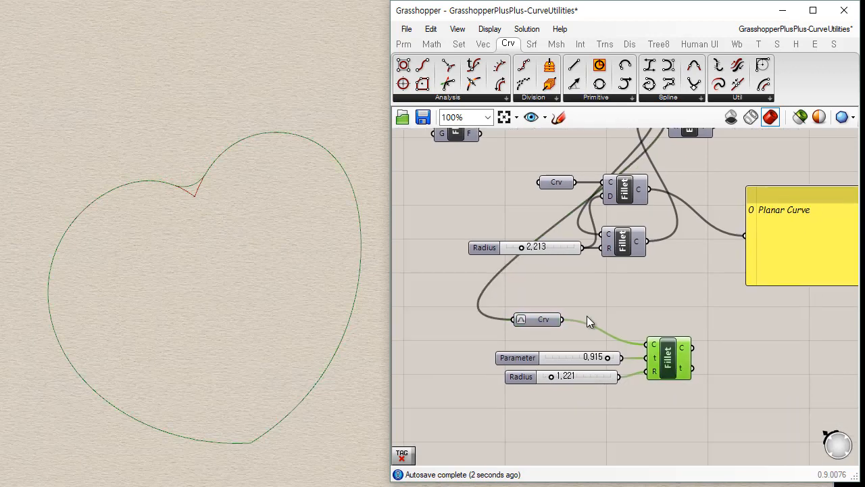
drag(621, 382, 574, 382)
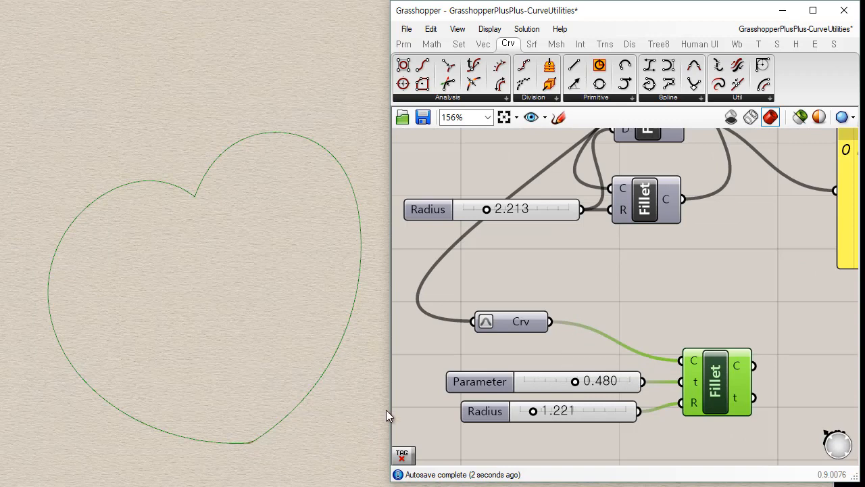
Examine the fillet at the heart curve's bottom tip up close, then the whole curve again.
click(346, 435)
click(679, 301)
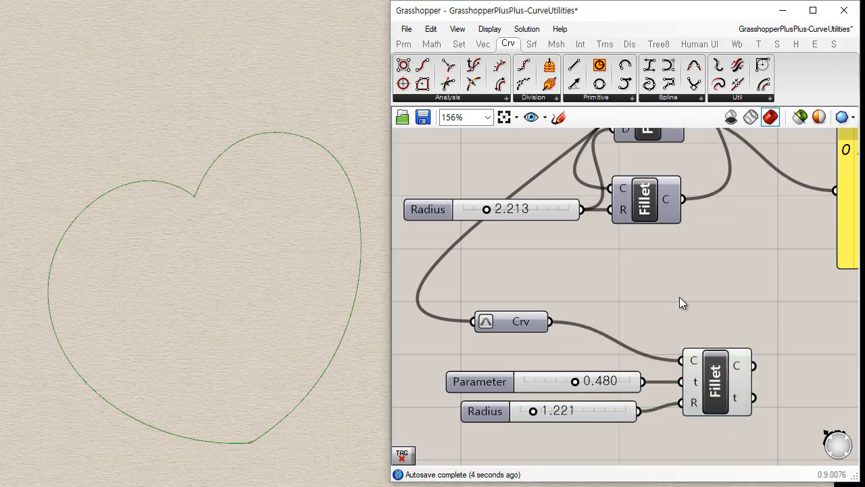
scroll(247, 453, up, 5)
scroll(248, 446, up, 3)
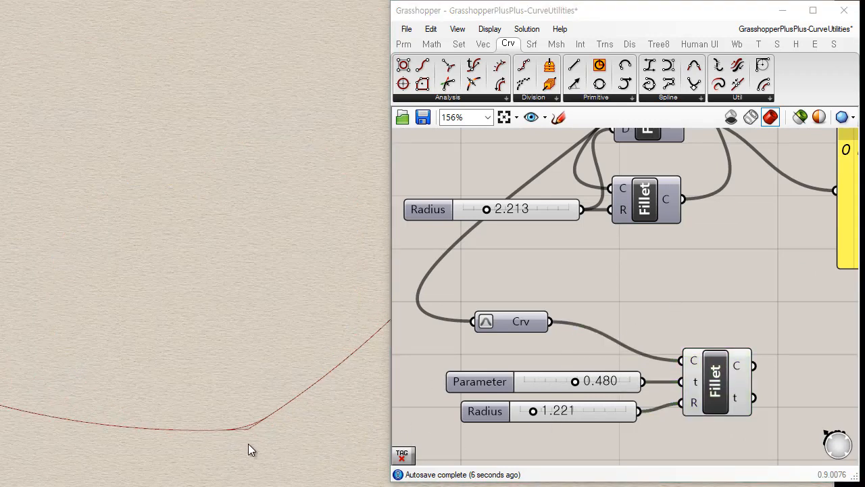
click(720, 402)
click(614, 303)
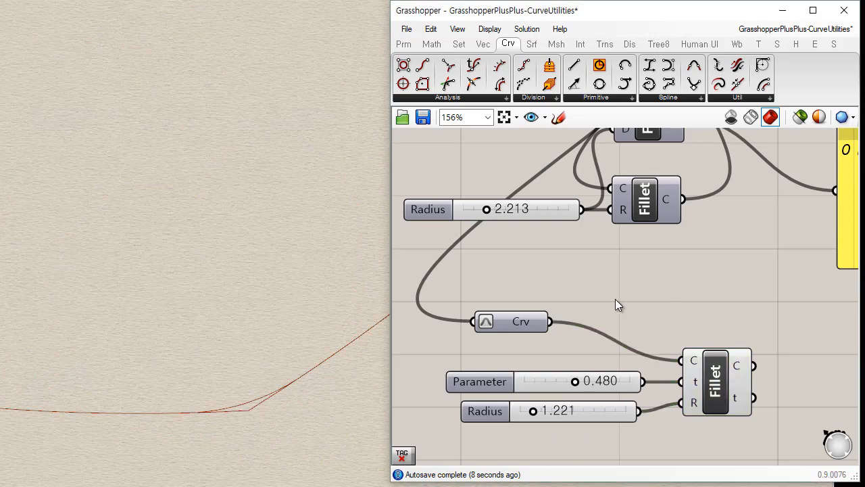
click(301, 416)
scroll(220, 406, down, 5)
scroll(232, 401, down, 2)
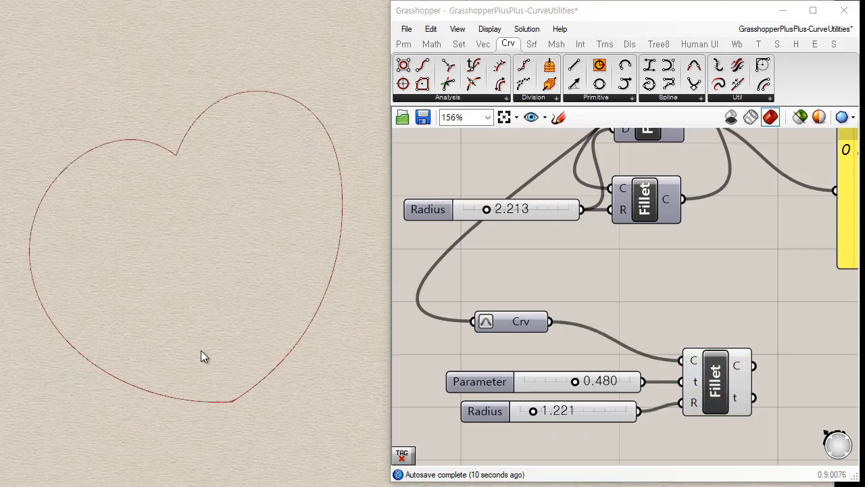
right_drag(186, 268, 210, 267)
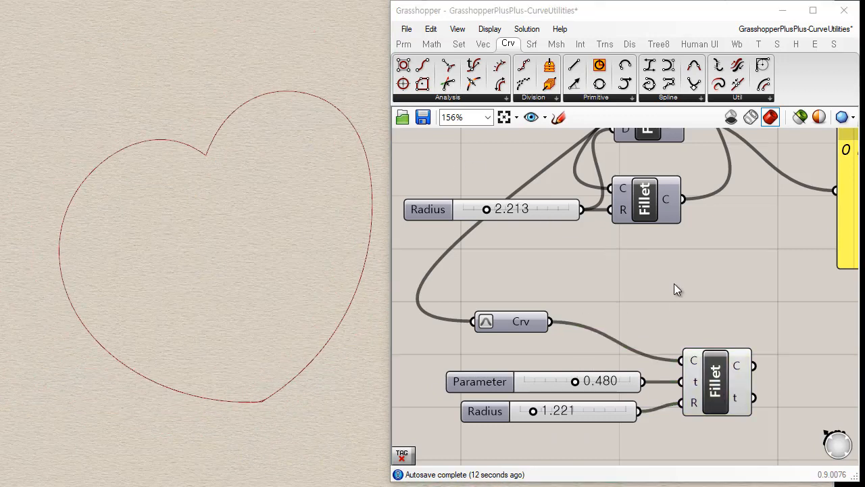
Bring up the full set of curve utility components.
click(749, 98)
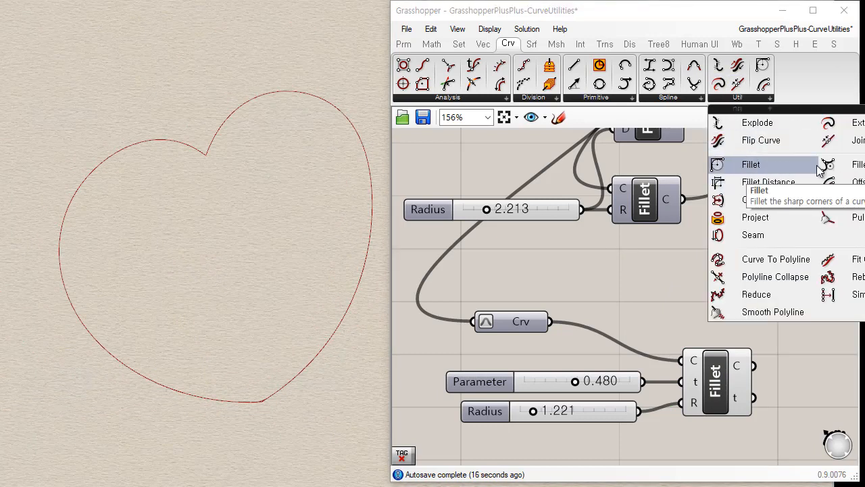
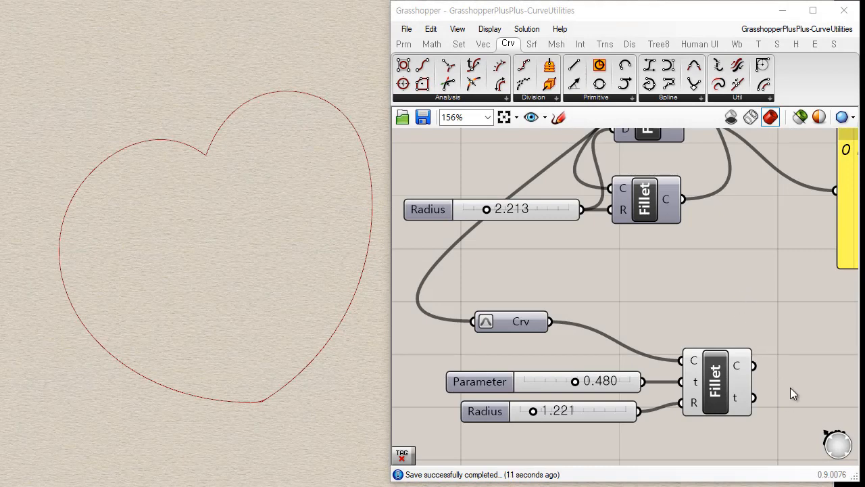
Place the Offset and Offset Loose components one above the other, below the parameter-based Fillet.
right_drag(791, 387, 749, 217)
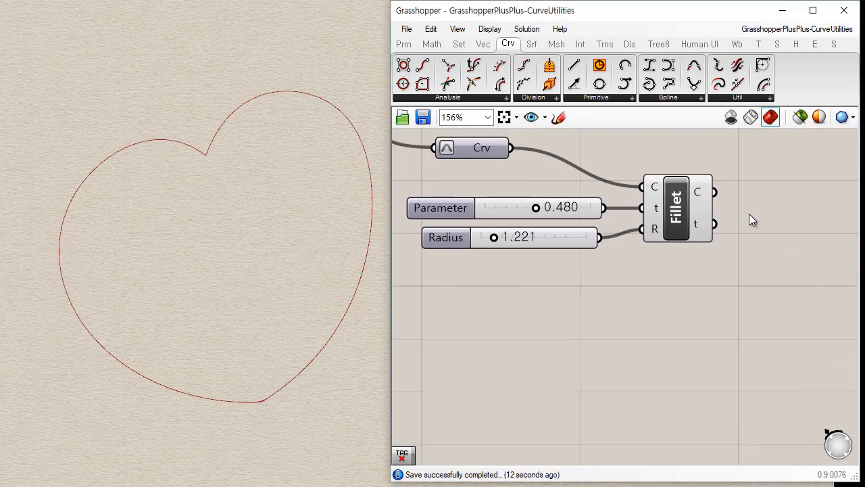
click(736, 98)
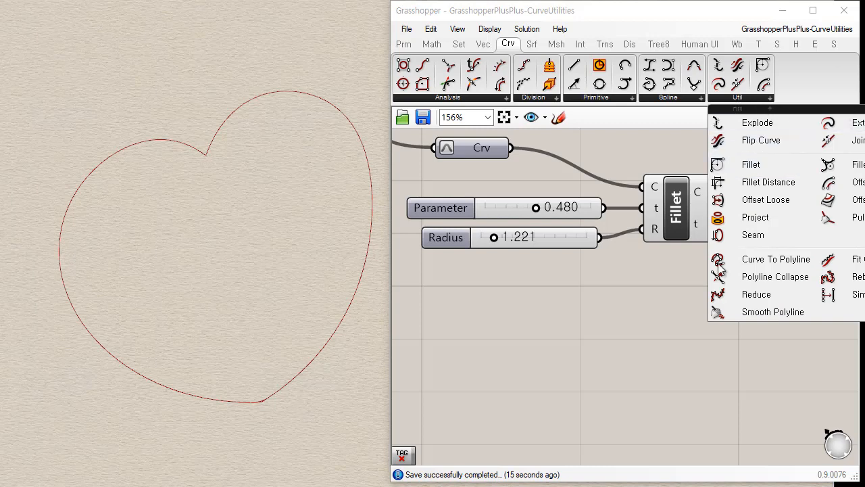
drag(841, 182, 649, 318)
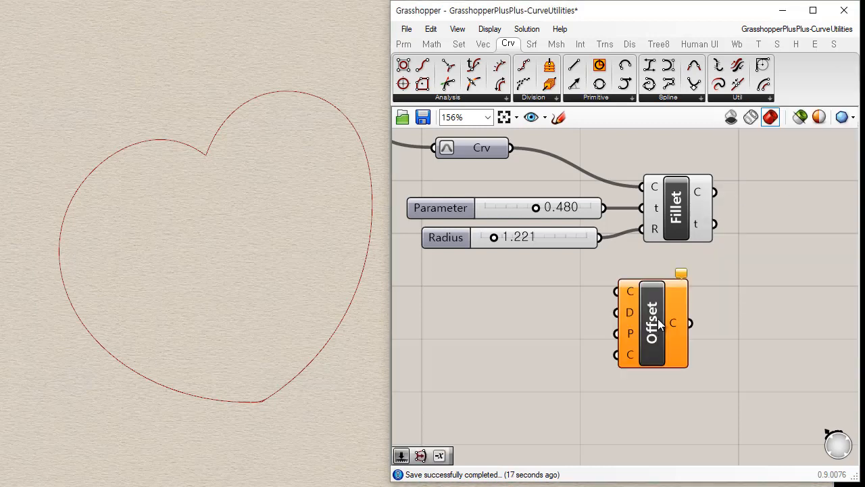
drag(751, 199, 663, 425)
right_drag(733, 388, 663, 303)
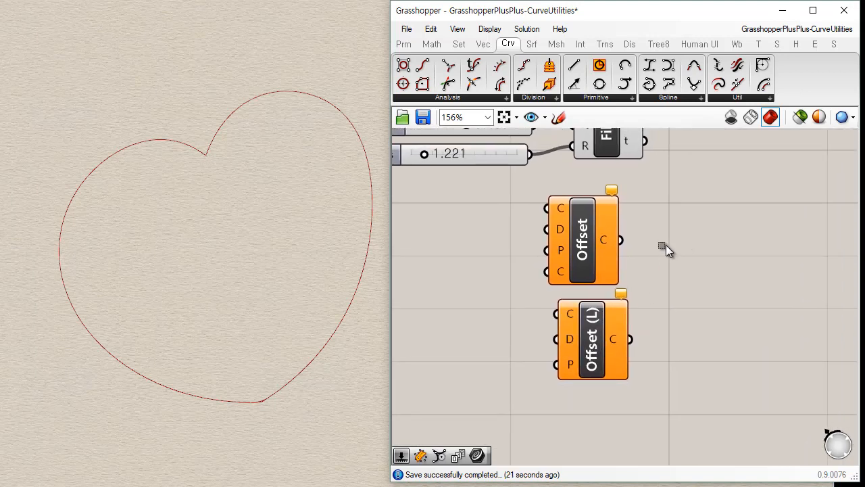
drag(666, 244, 566, 373)
drag(577, 341, 628, 372)
click(576, 384)
click(551, 357)
Duplicate the heart curve's Crv parameter, keeping its input wire, and place the copy beside the new Offset component.
drag(200, 259, 68, 363)
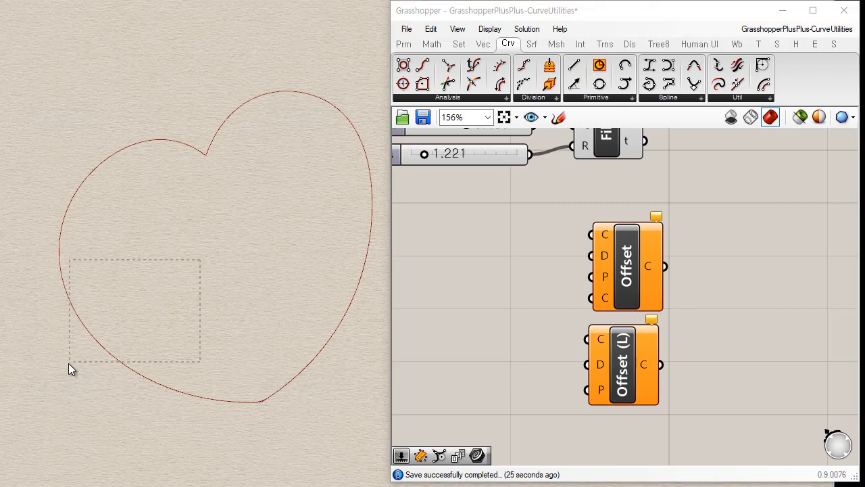
drag(133, 273, 135, 275)
scroll(548, 309, down, 3)
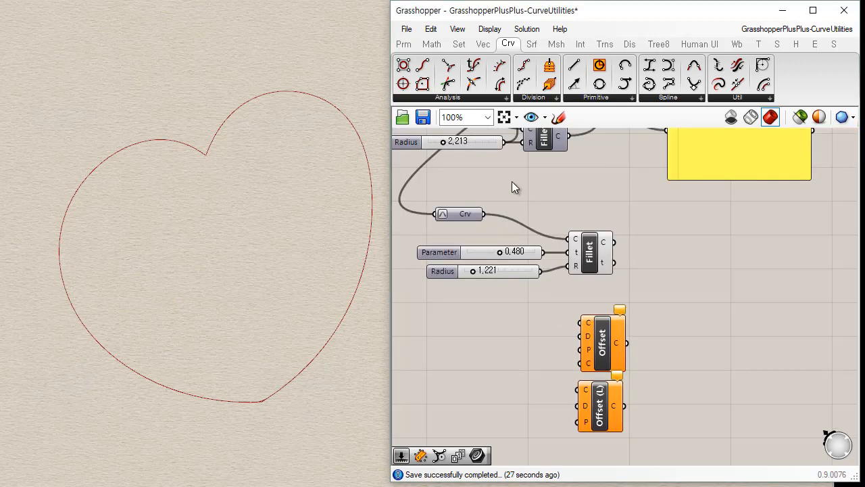
right_drag(528, 207, 536, 163)
alt+drag(471, 174, 498, 273)
scroll(524, 288, up, 2)
Hide the parameter-based Fillet's preview and show the preview of the copied Crv.
click(639, 165)
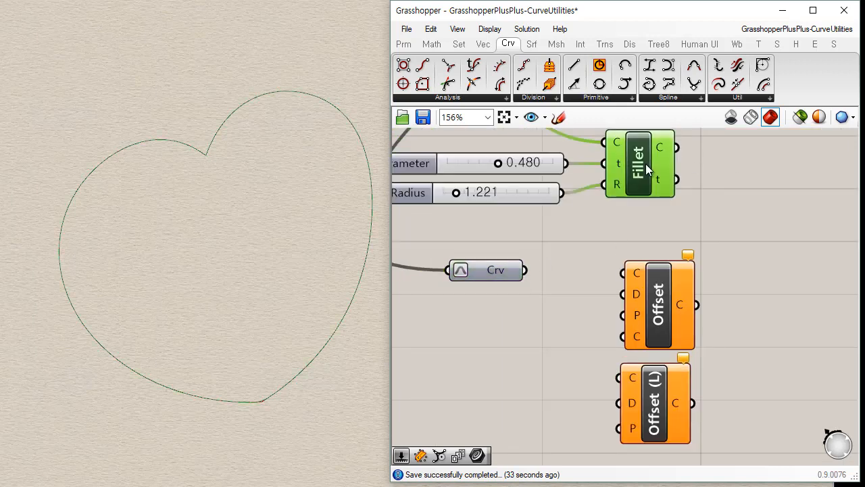
click(476, 270)
click(520, 301)
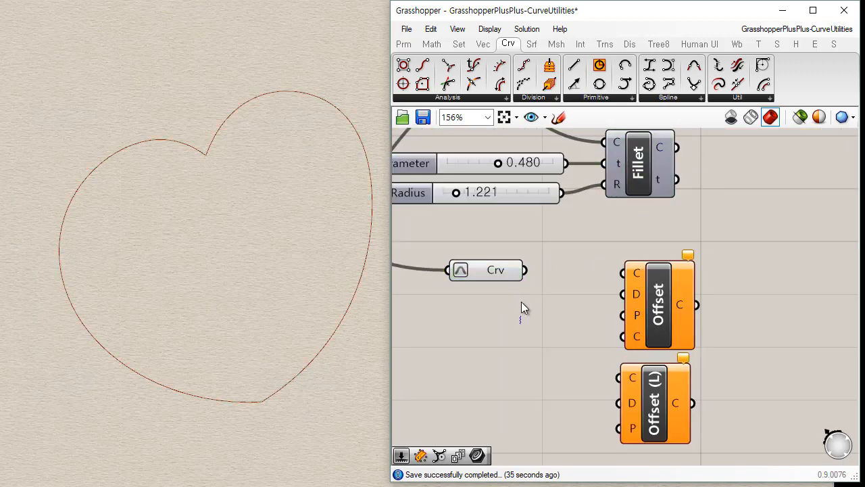
Wire the copied Crv into Offset's C curve input and rearrange the two offset components.
right_drag(555, 305, 569, 259)
drag(510, 228, 637, 227)
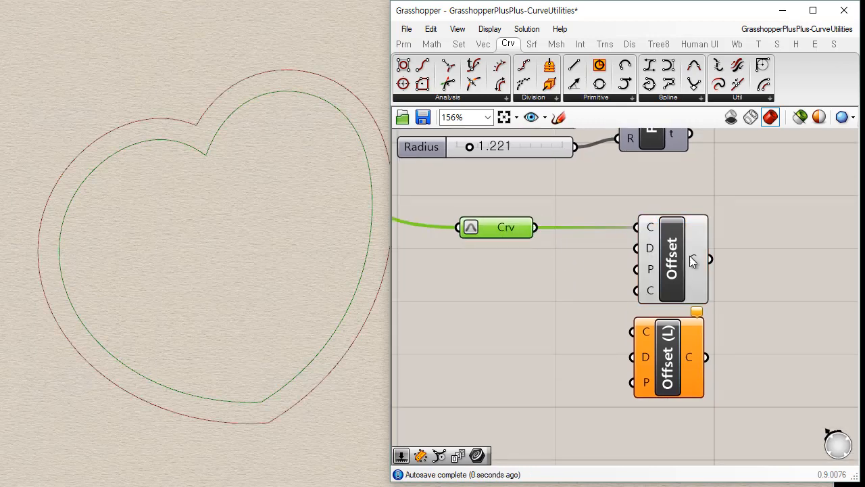
drag(692, 257, 651, 250)
drag(673, 370, 674, 384)
drag(641, 274, 648, 278)
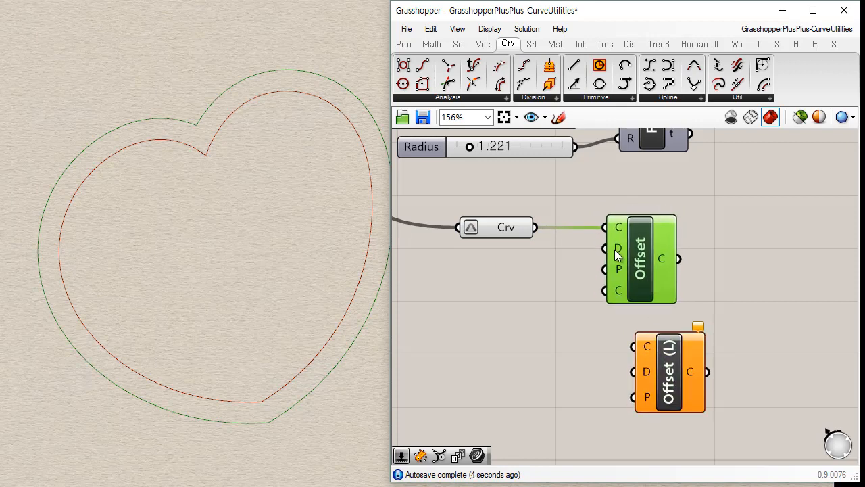
Try the Round corner type on Offset's Corners input and restore it to Sharp.
mouse_move(621, 270)
mouse_move(618, 288)
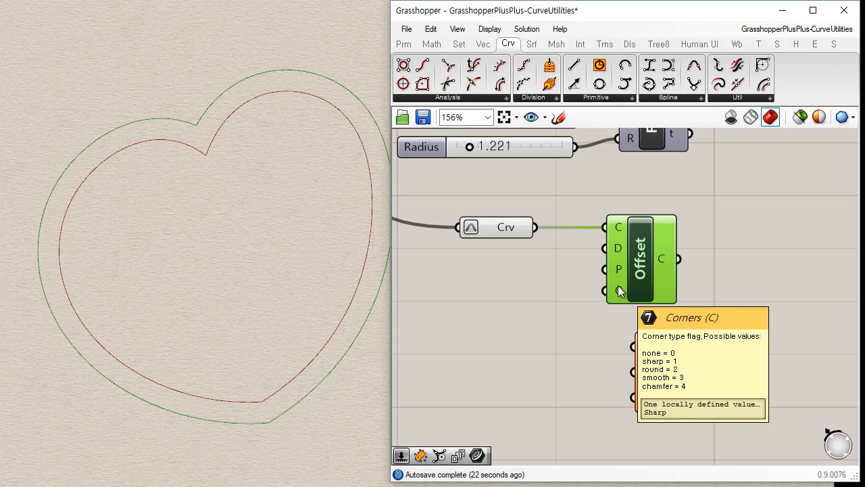
right_click(619, 291)
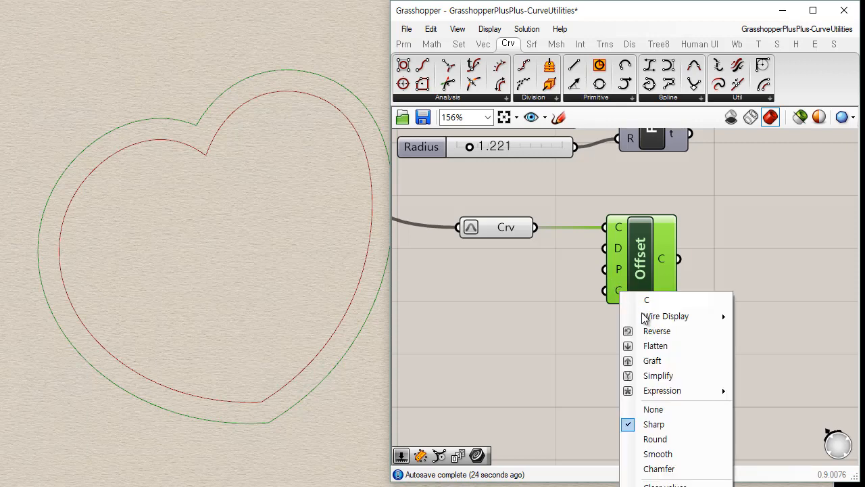
click(656, 440)
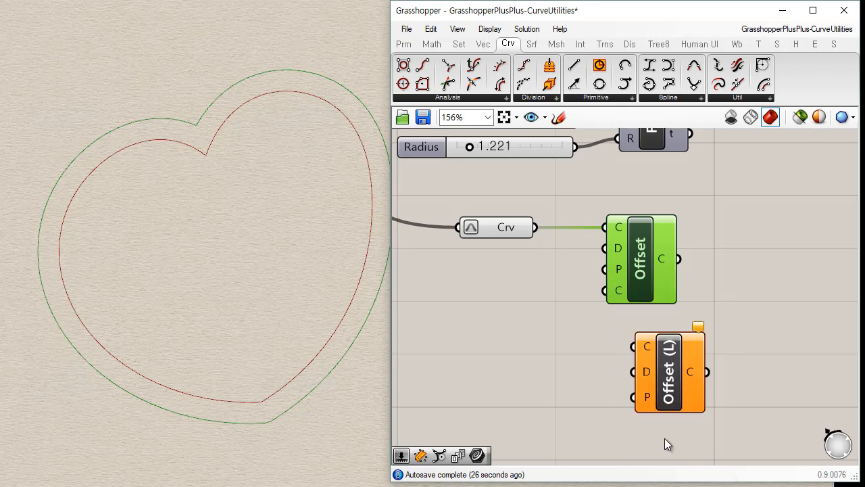
right_click(620, 290)
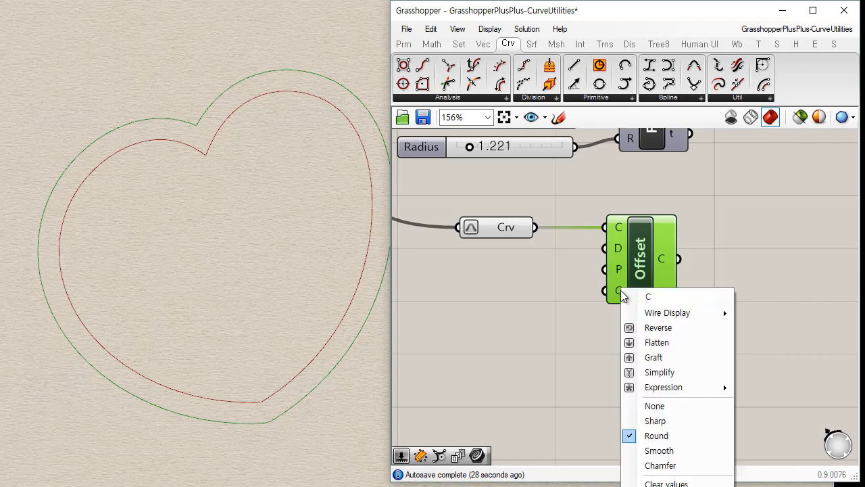
click(657, 420)
Move Offset farther from the Crv parameter and Offset Loose lower to make room for their inputs.
drag(647, 271, 649, 273)
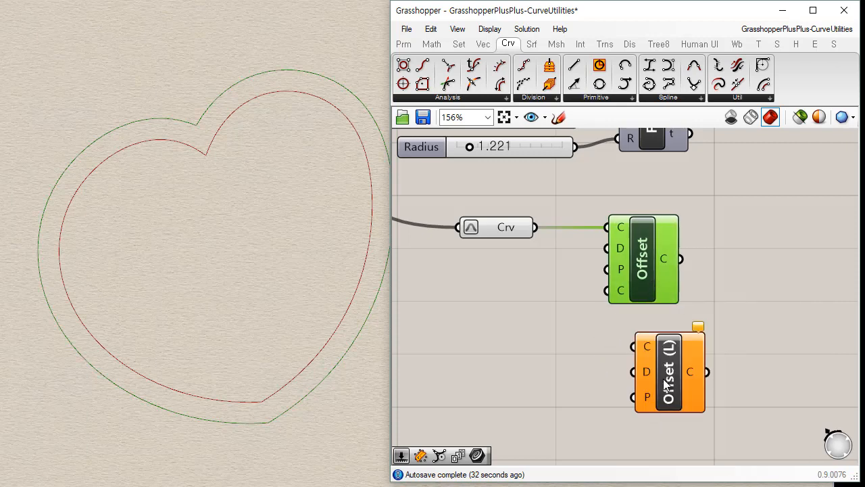
drag(666, 384, 653, 397)
drag(649, 288, 675, 287)
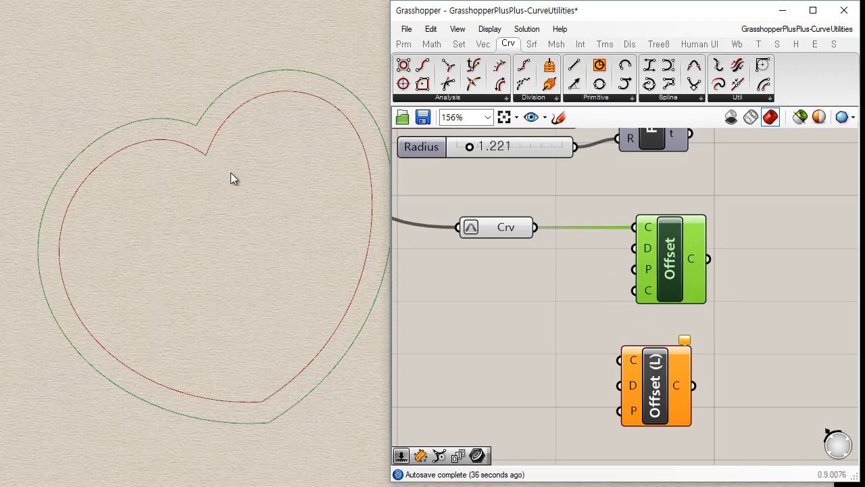
click(609, 308)
Add a number slider below Crv with a range of -1.0 to 1.0 and a value of 0.00.
double_click(515, 285)
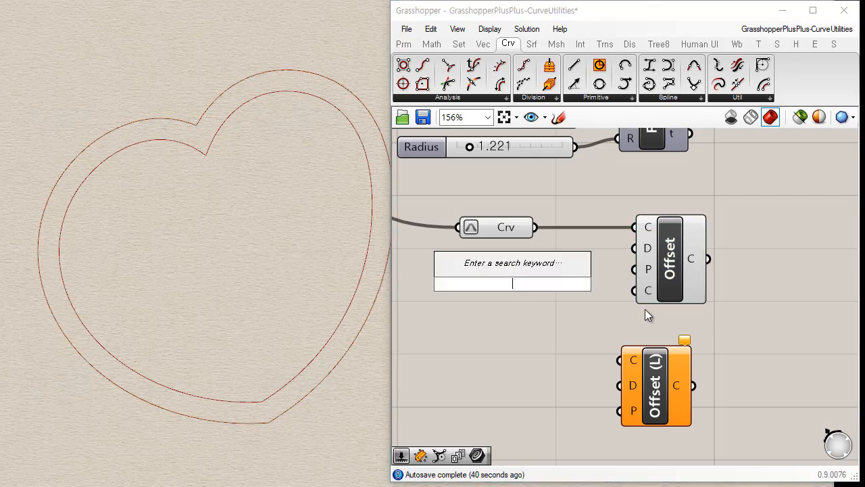
text(-)
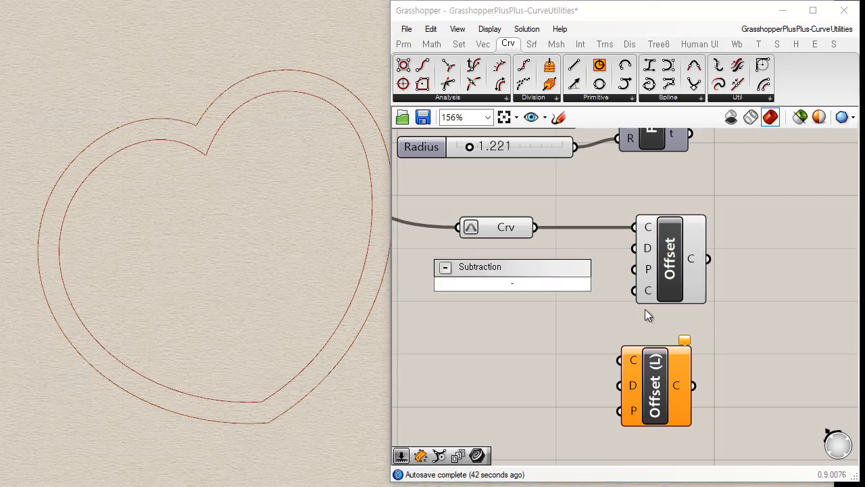
text(1.0<0.00<1.0)
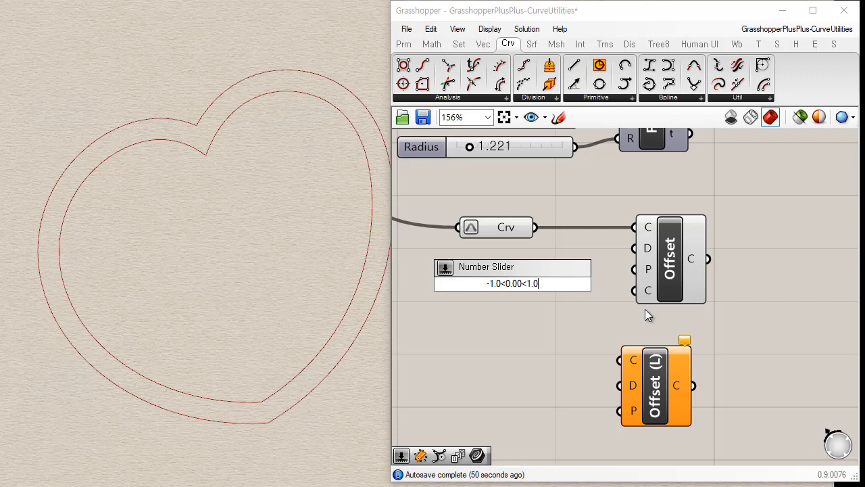
key(Return)
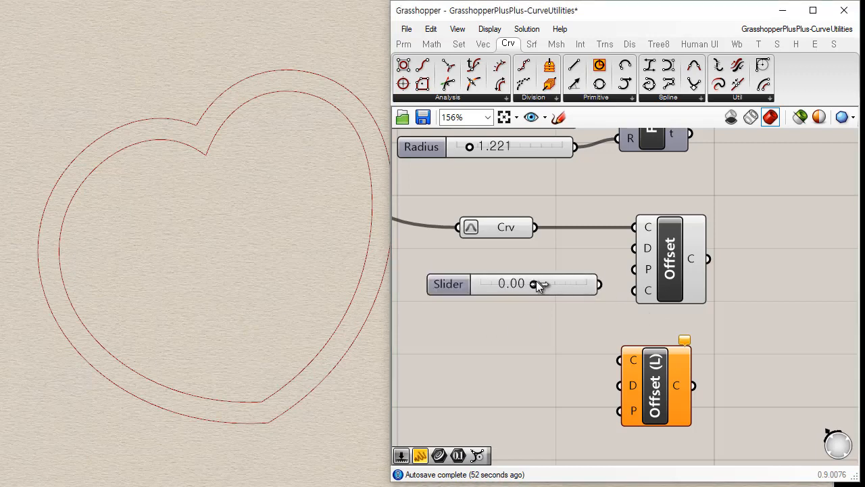
Connect the new slider to Offset's D distance input and set it to 0.64.
drag(534, 284, 634, 248)
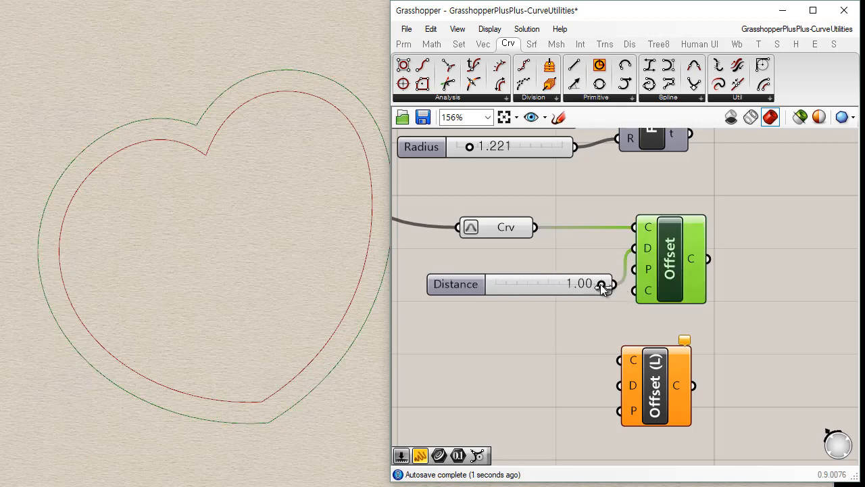
drag(601, 284, 583, 287)
click(577, 310)
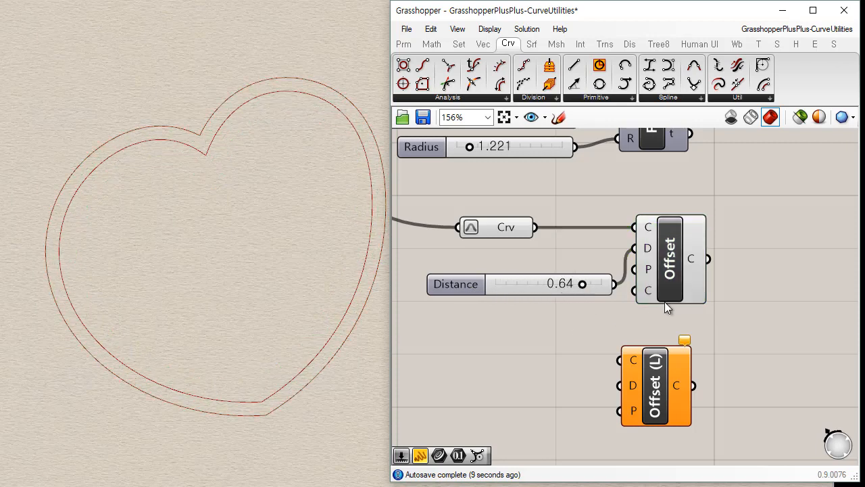
Align Offset Loose under Offset and wire the Crv and the Distance slider into its C and D inputs.
drag(663, 366, 678, 343)
drag(523, 283, 493, 282)
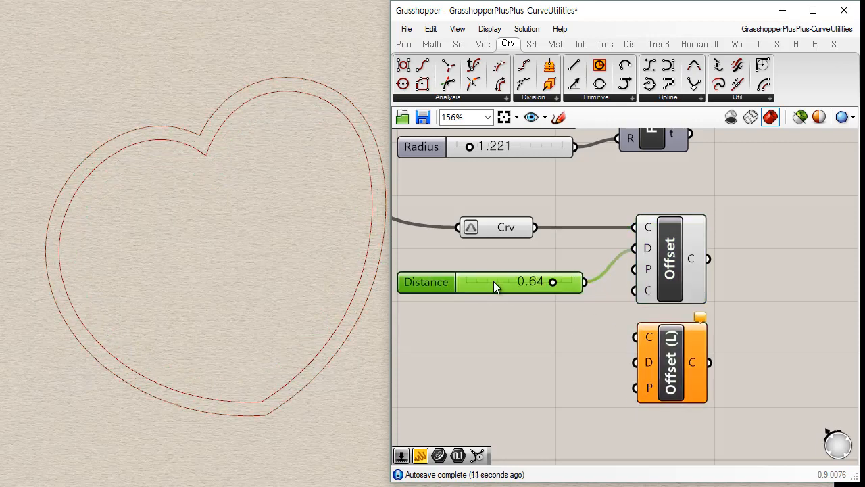
drag(533, 227, 635, 336)
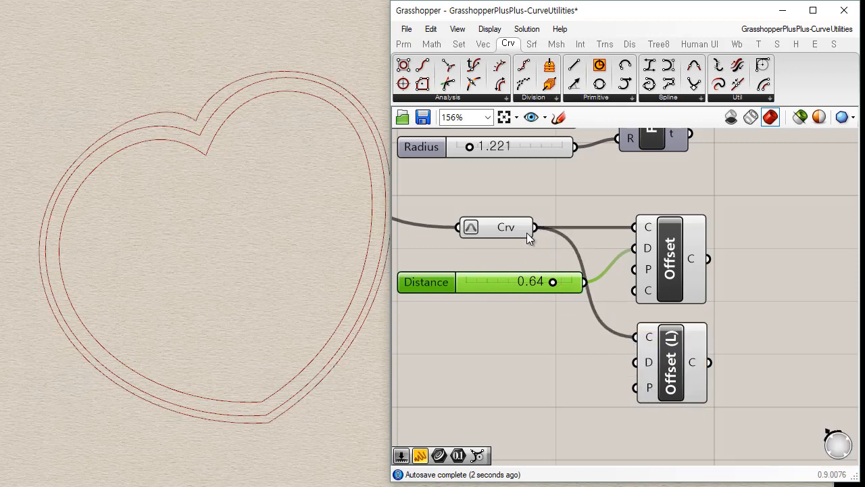
drag(585, 282, 639, 365)
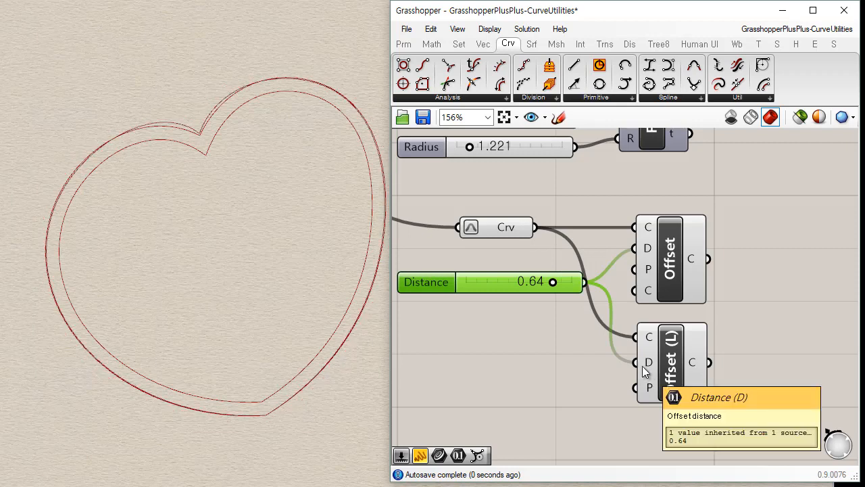
Highlight the Offset and Offset Loose curves in turn, and hide the Offset Loose preview to examine the regular offset.
click(676, 273)
click(680, 369)
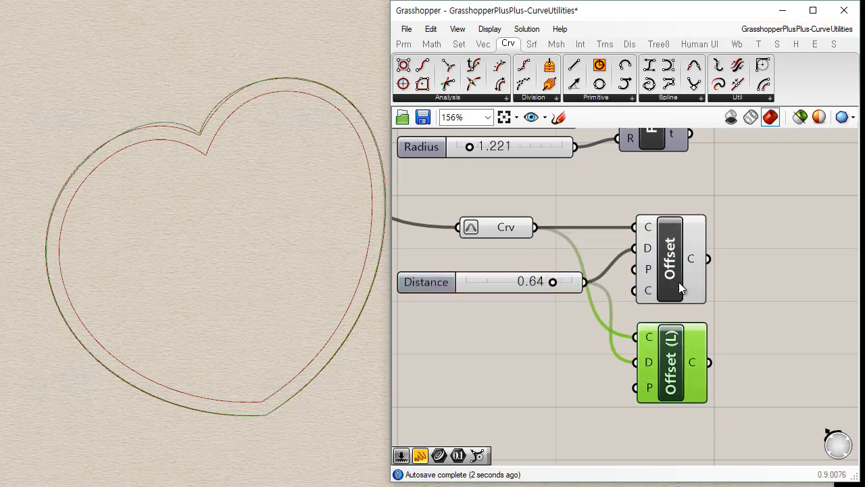
click(679, 282)
click(674, 372)
click(669, 300)
click(671, 370)
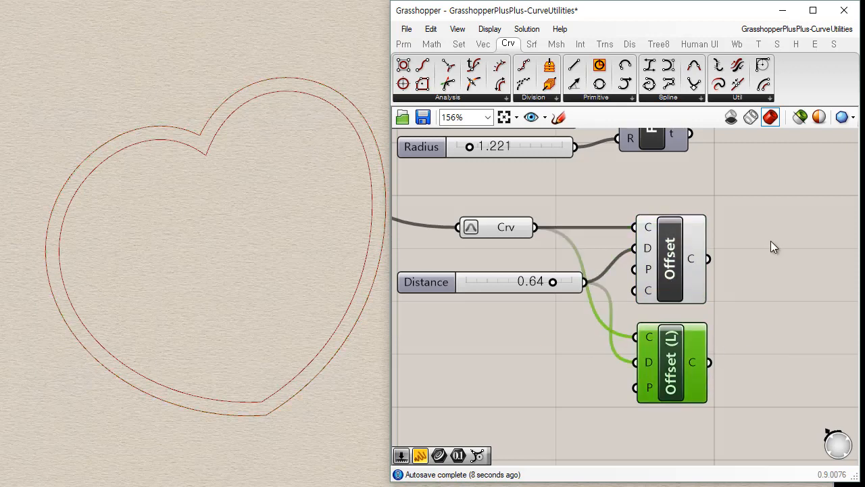
Swap the previews so that only the Offset Loose result is shown around the heart, and examine it.
click(686, 265)
click(745, 298)
click(681, 344)
click(680, 273)
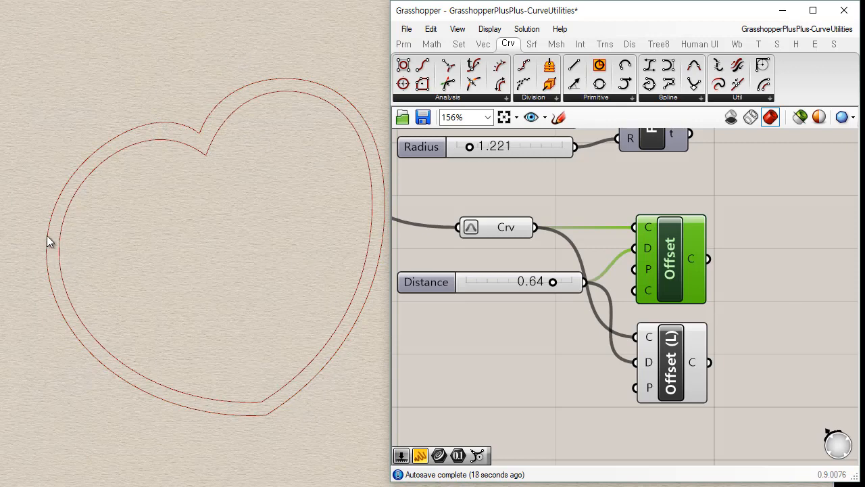
Hide both offset previews to view the base heart alone, and restore them to compare the two offset curves.
click(672, 377)
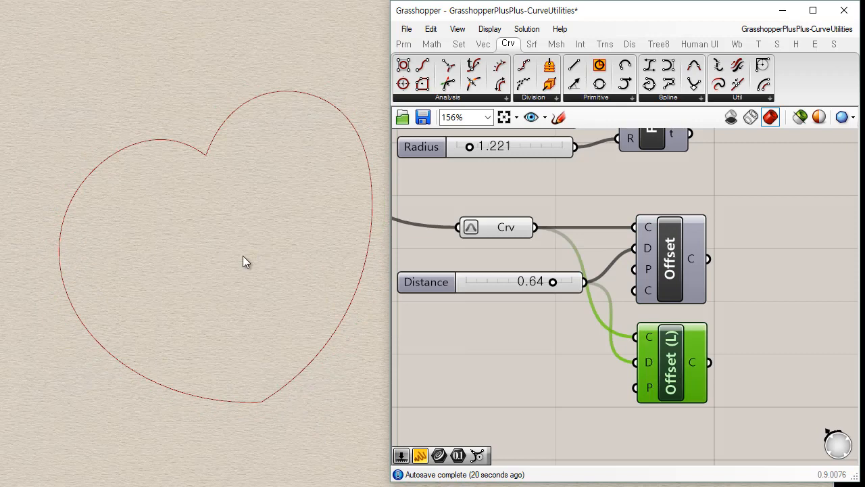
drag(710, 240, 680, 362)
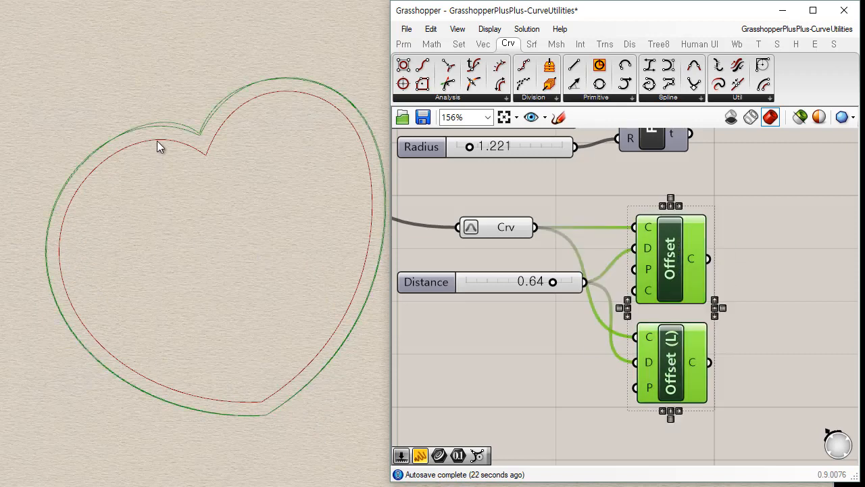
click(549, 367)
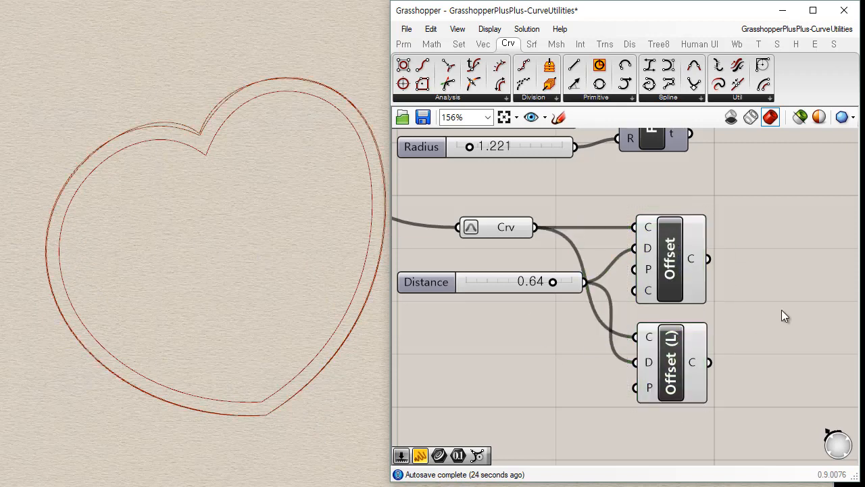
click(670, 272)
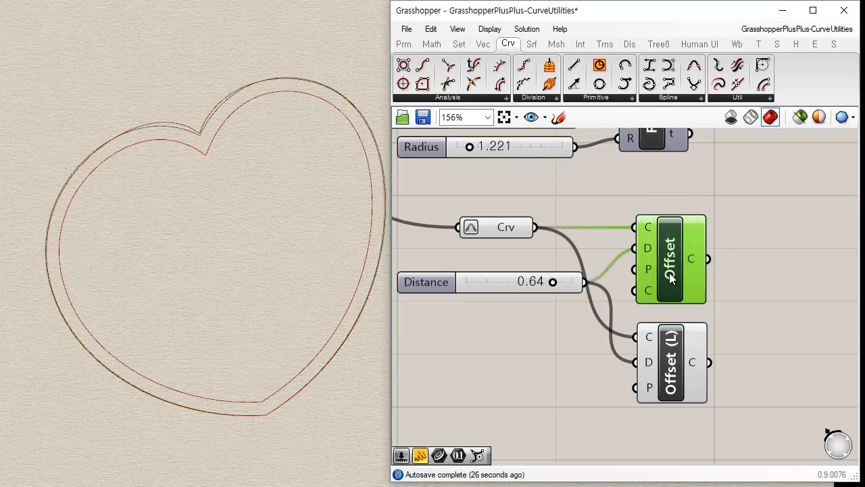
click(674, 358)
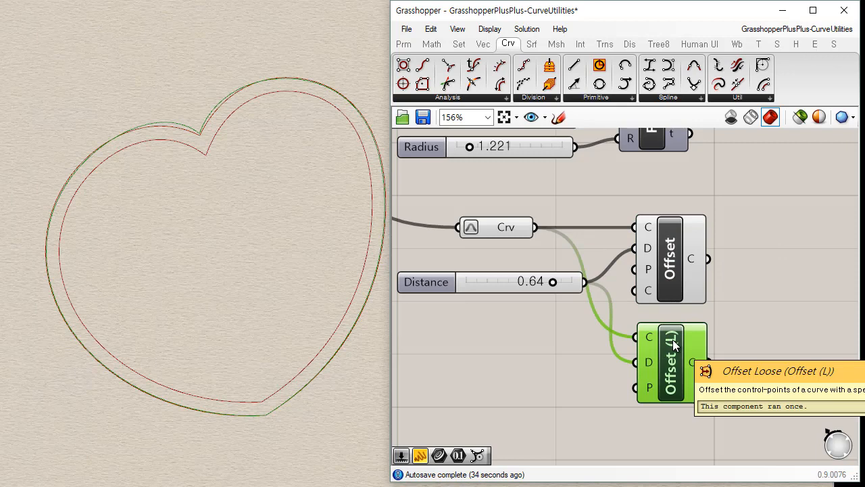
click(716, 294)
Move the Distance slider, Offset and Offset Loose together lower on the canvas, away from the Crv parameter.
right_drag(695, 272, 630, 237)
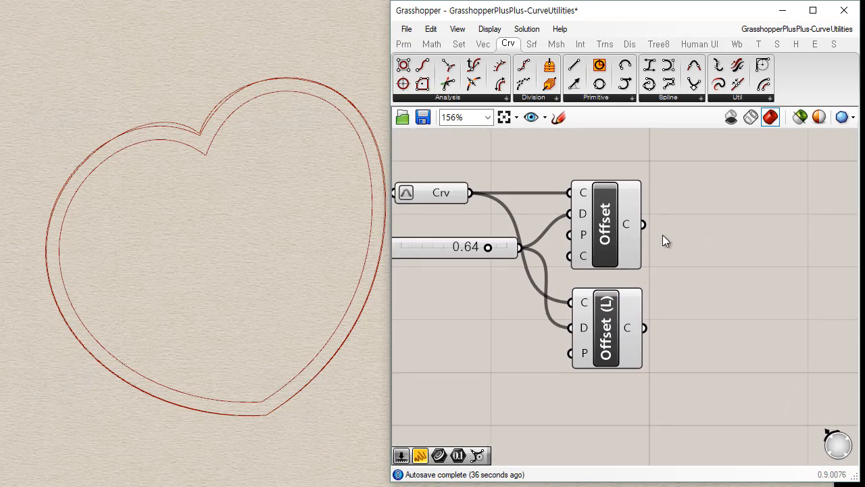
drag(725, 229, 439, 336)
drag(605, 247, 645, 314)
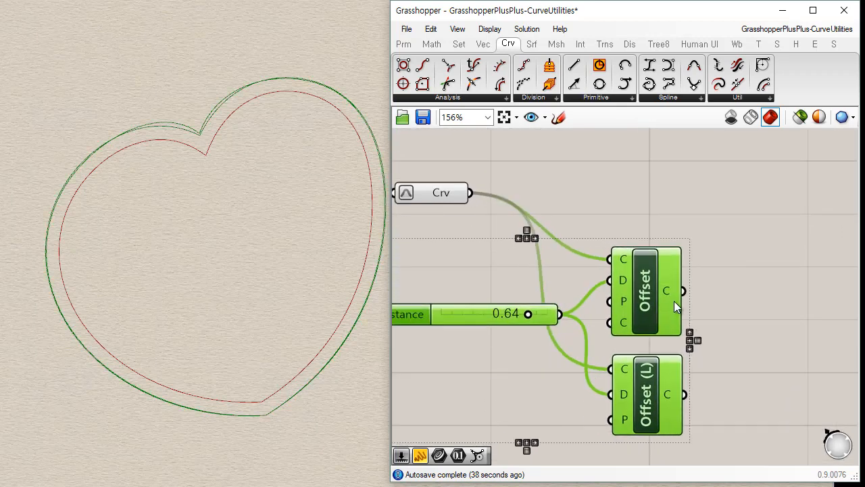
Add a Control Points component above and beyond Offset, and connect the Crv parameter to its curve input.
click(691, 284)
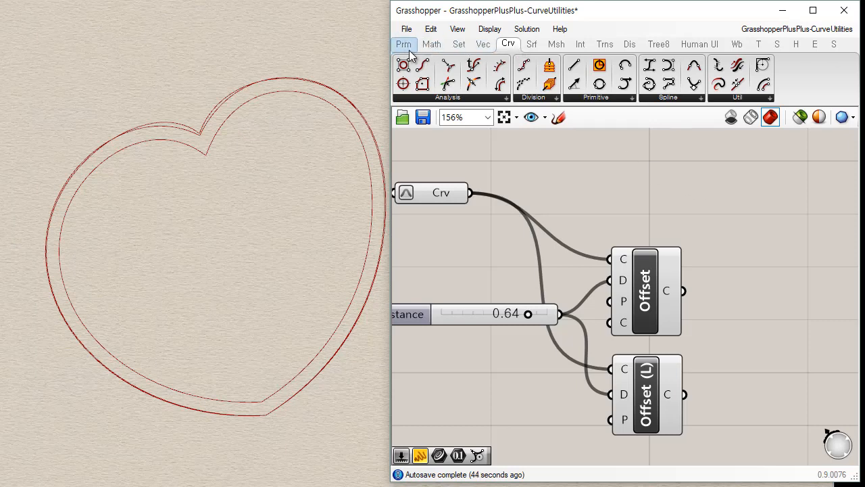
click(441, 100)
drag(435, 122, 600, 185)
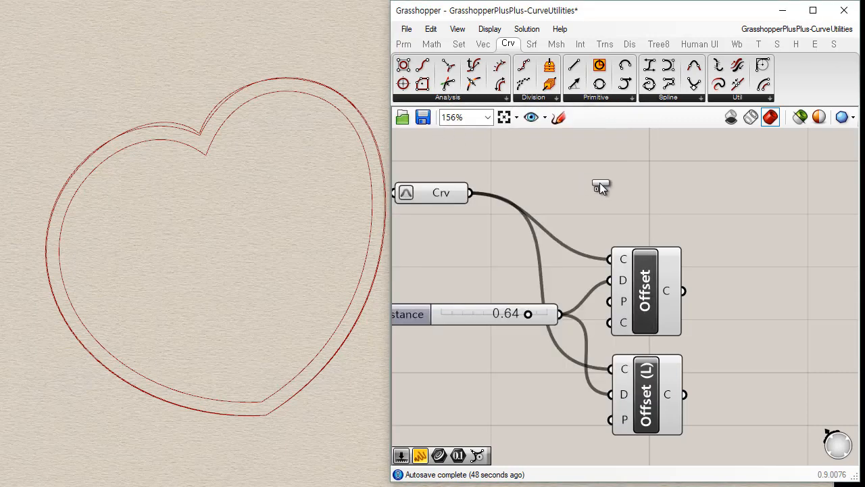
drag(756, 201, 755, 198)
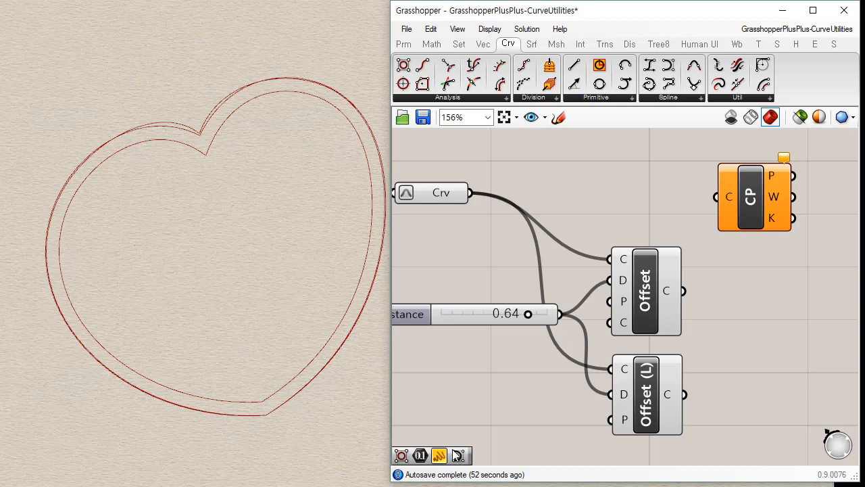
drag(516, 311, 515, 292)
drag(472, 192, 717, 197)
drag(771, 211, 751, 206)
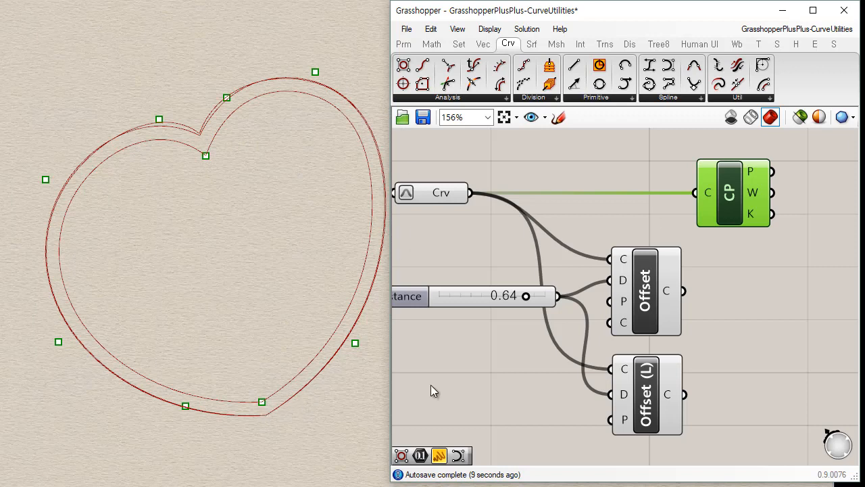
click(648, 302)
drag(725, 201, 749, 199)
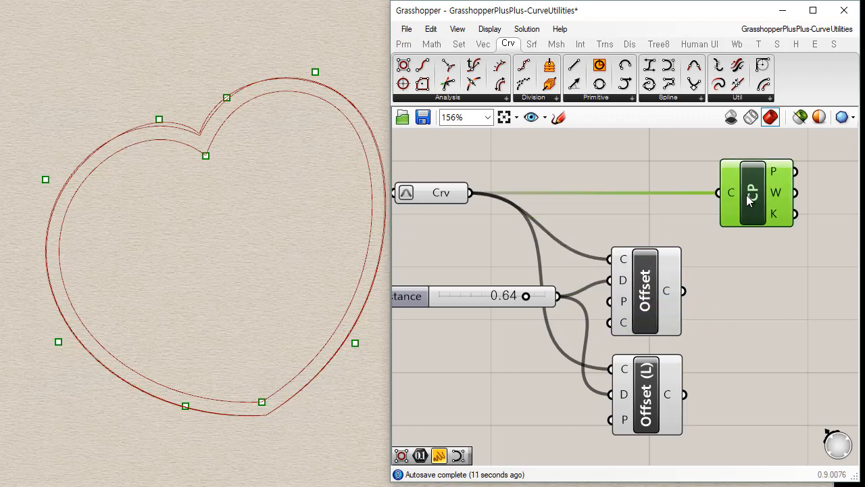
Replace the Crv connection into Control Points with the regular Offset output, and examine the offset curve's control points.
shift+drag(683, 290, 719, 194)
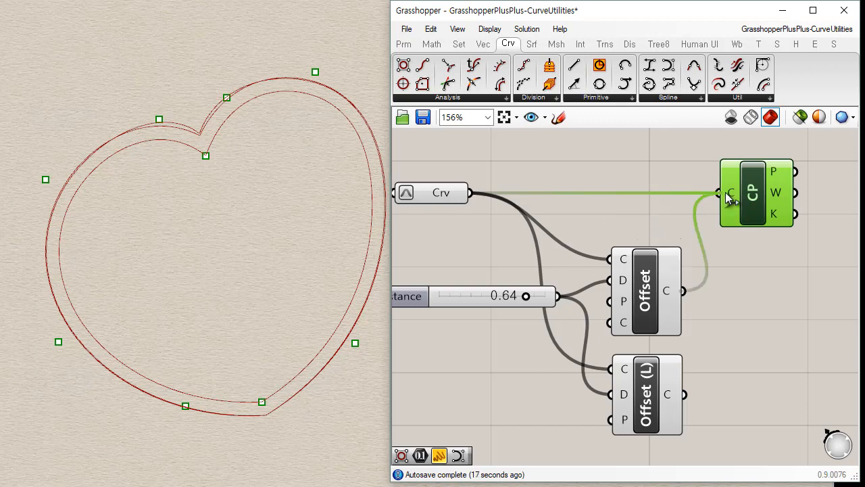
ctrl+drag(725, 192, 649, 192)
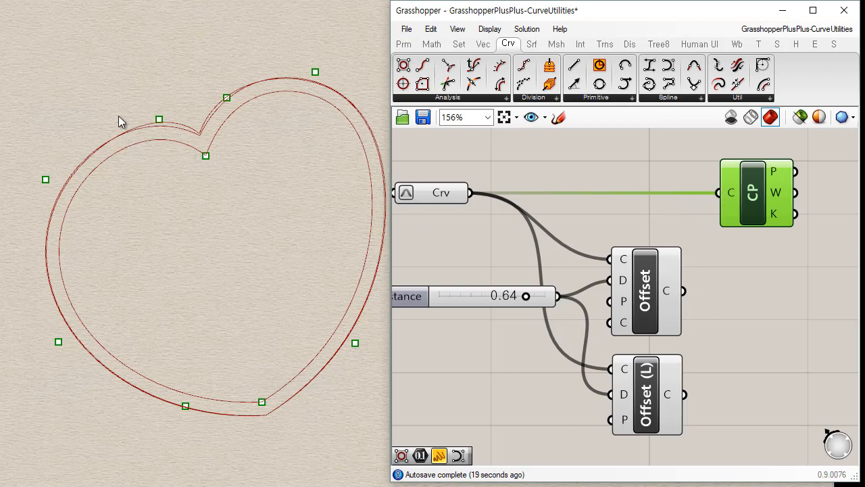
drag(684, 290, 727, 198)
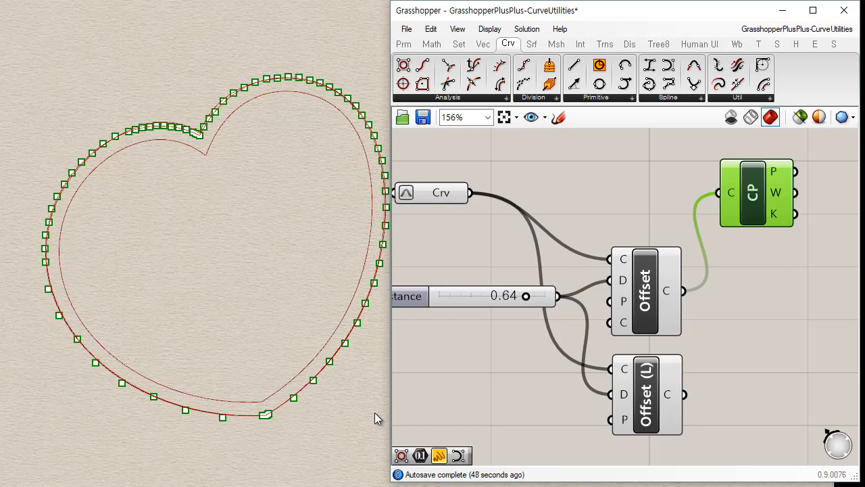
click(778, 394)
Feed both the Crv curve and the Offset Loose output into Control Points to compare their control points.
shift+drag(684, 394, 711, 205)
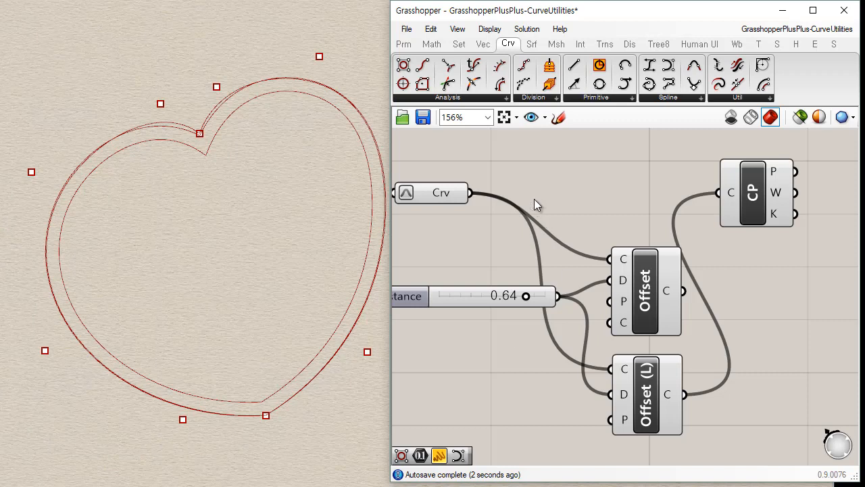
drag(466, 193, 714, 184)
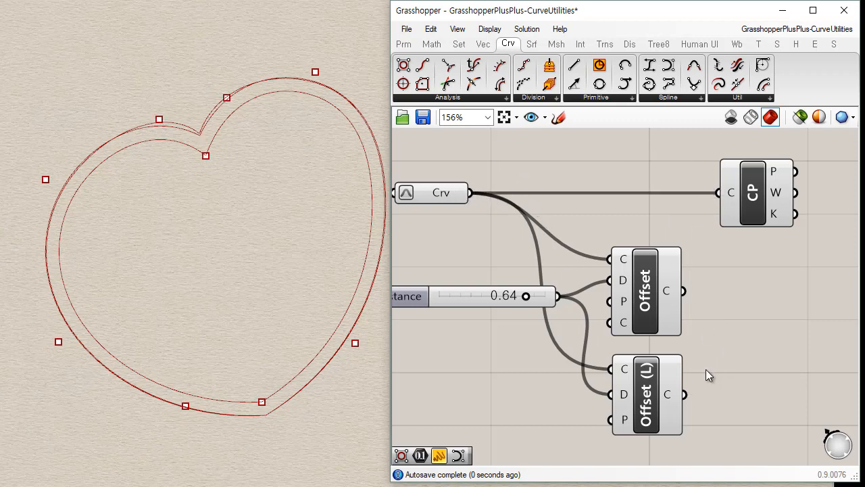
shift+drag(684, 395, 718, 193)
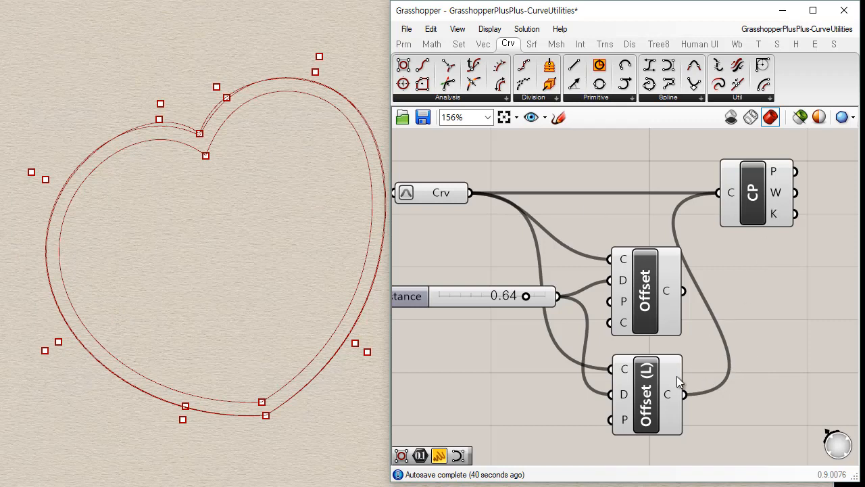
Move Offset Loose up directly beneath Offset, and shift Control Points slightly farther away from the two offset components.
click(632, 406)
drag(646, 412, 648, 377)
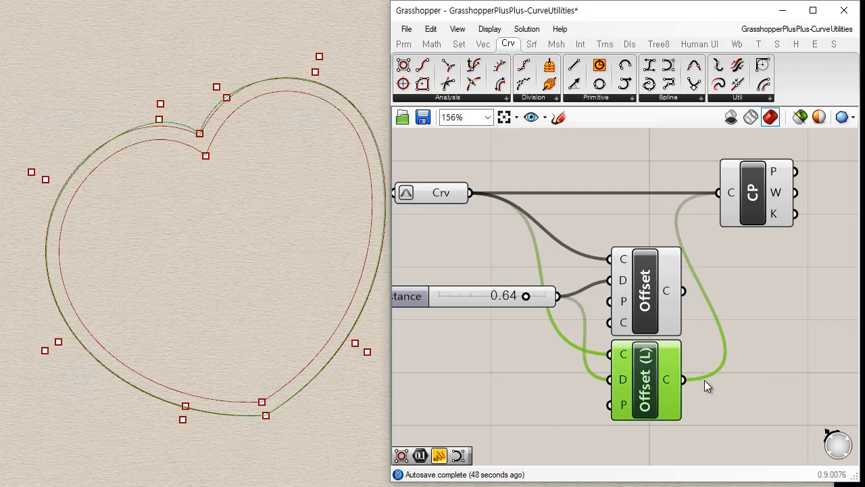
click(754, 371)
click(658, 290)
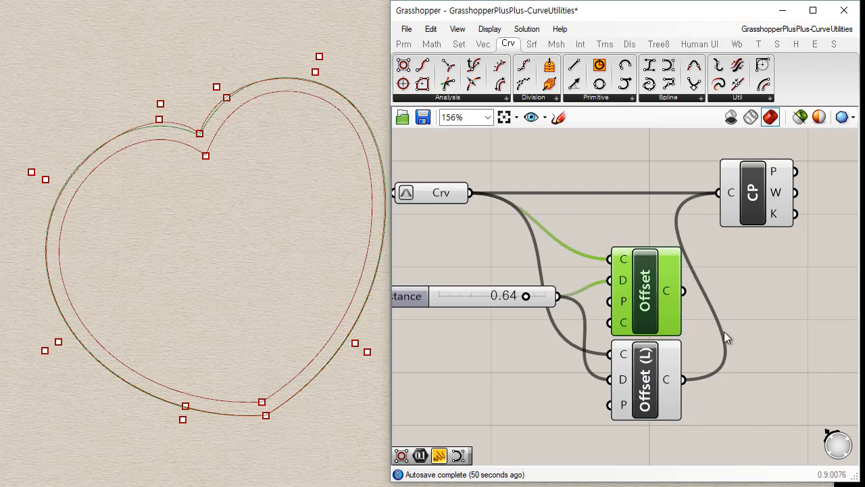
click(751, 311)
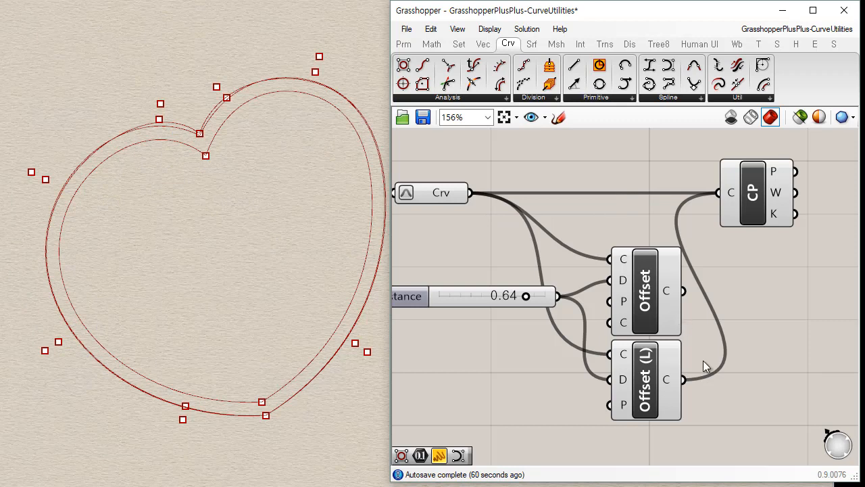
drag(760, 209, 777, 209)
click(797, 340)
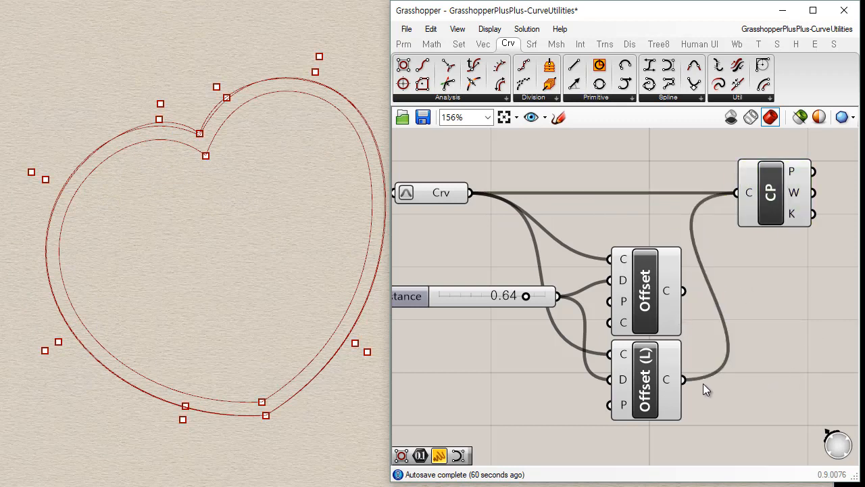
Highlight the Offset and Offset Loose curves in turn to compare them around the heart.
right_drag(694, 394, 722, 381)
click(685, 263)
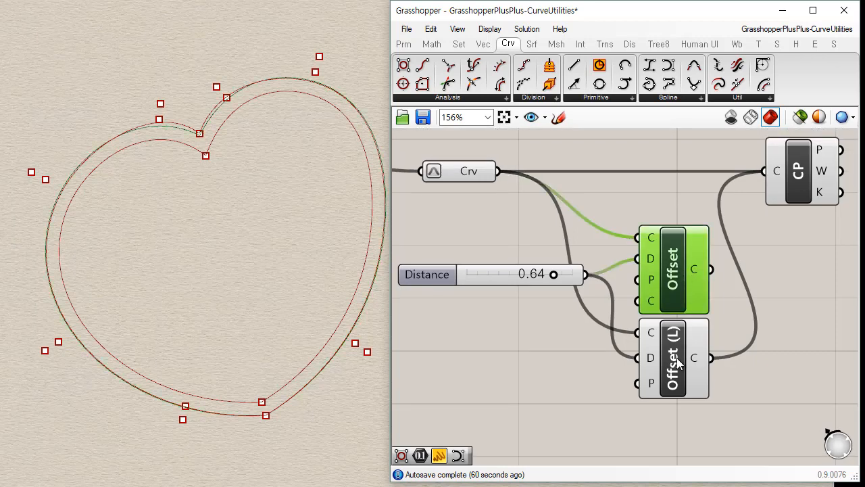
click(677, 363)
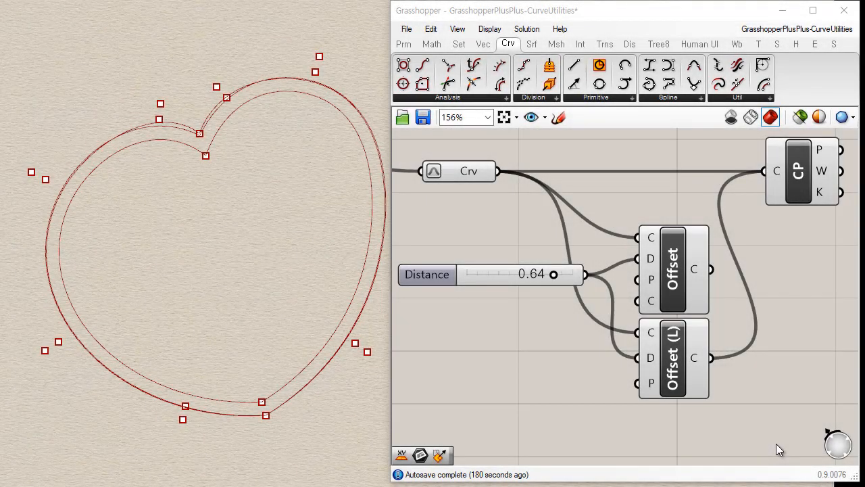
Add a Seam component to the canvas, placed below and to the right of Offset Loose.
click(766, 99)
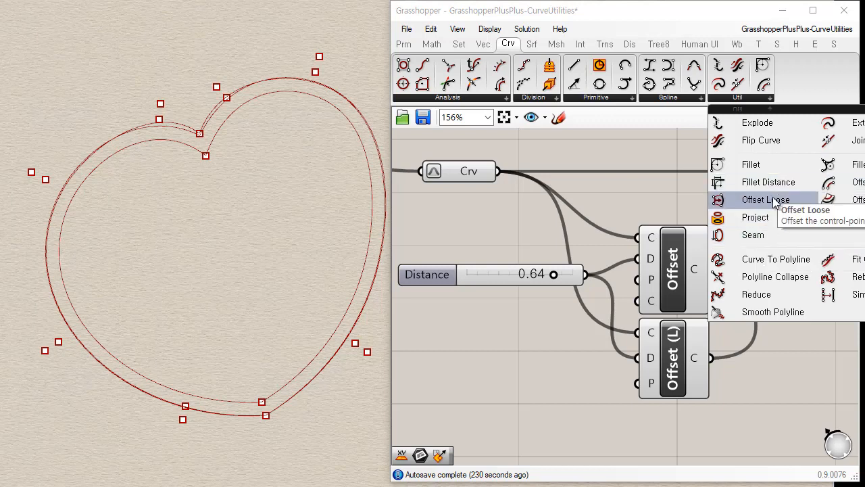
click(750, 238)
click(775, 416)
right_drag(736, 382, 620, 313)
drag(666, 343, 699, 373)
click(676, 261)
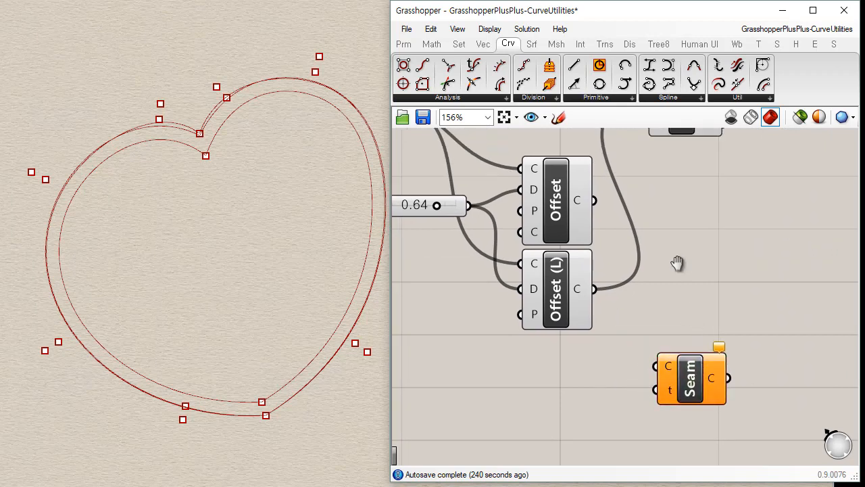
right_drag(677, 263, 734, 302)
scroll(734, 301, down, 1)
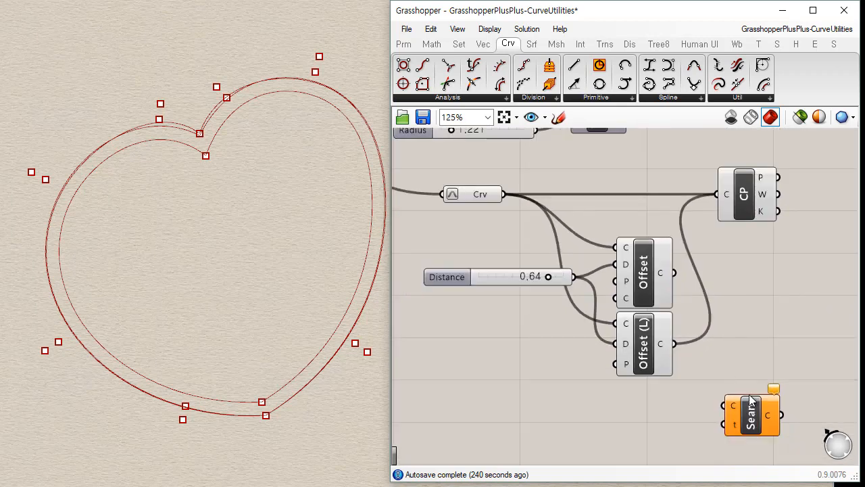
drag(752, 410, 753, 393)
Delete the Control Points component from the canvas.
click(749, 281)
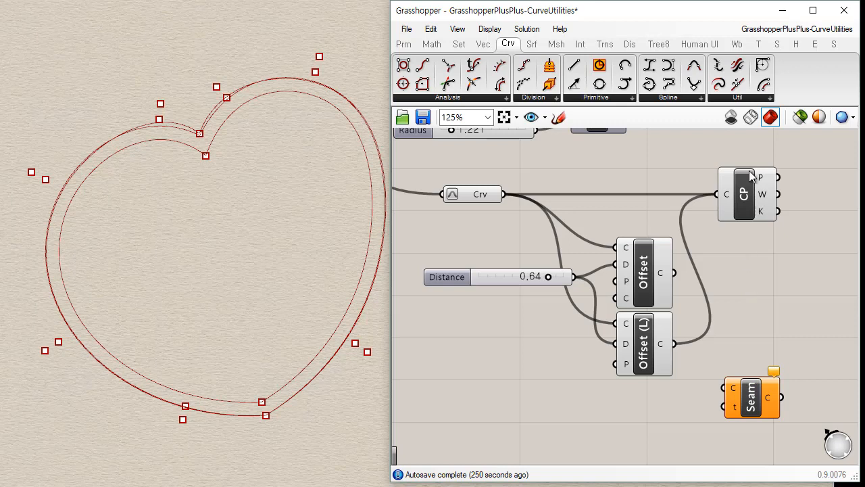
click(751, 188)
key(Delete)
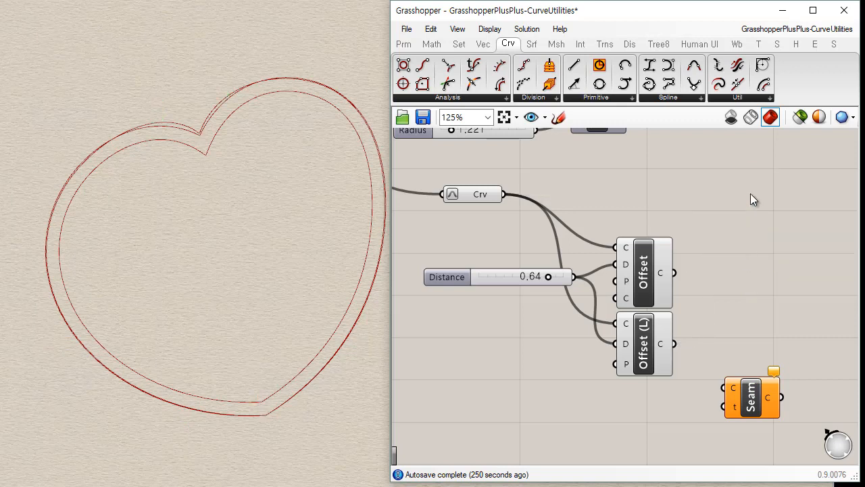
Switch the Rhino viewport to the plain gray gridded display mode, and hide the Offset and Offset Loose previews.
right_drag(767, 279, 728, 231)
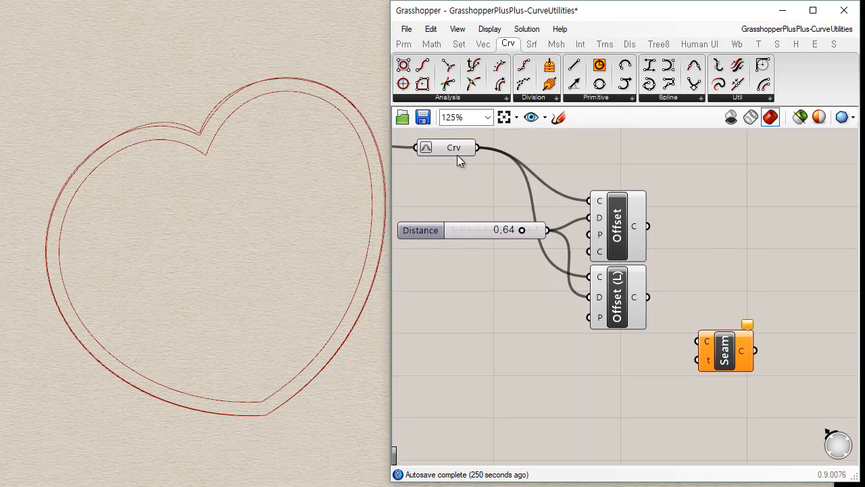
mouse_move(454, 153)
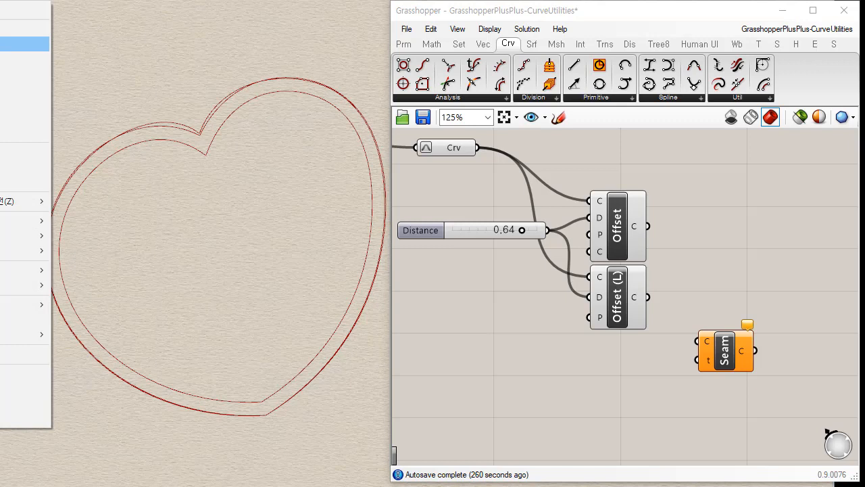
click(7, 44)
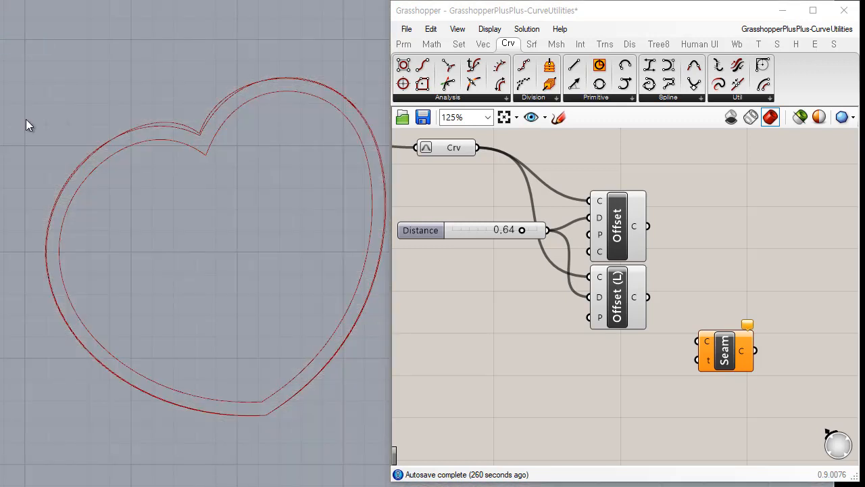
drag(685, 195, 604, 282)
key(ctrl+q)
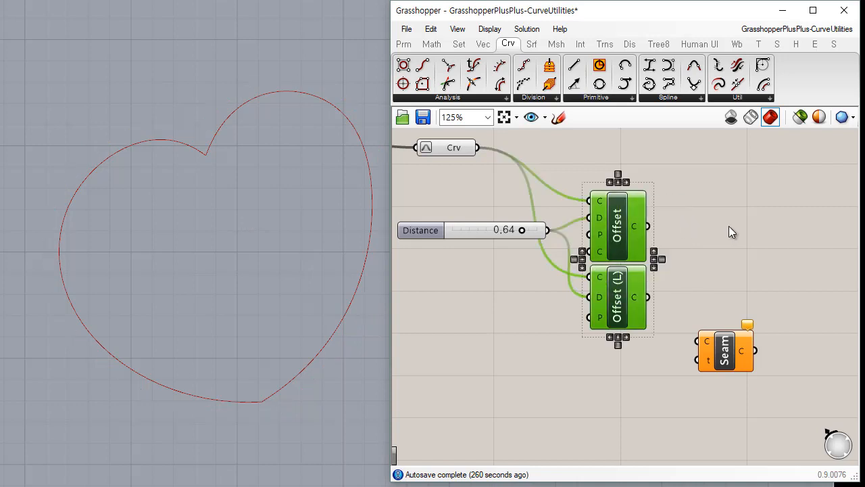
Bake the Crv heart curve into Rhino with the default attributes.
click(729, 232)
click(460, 149)
right_click(461, 148)
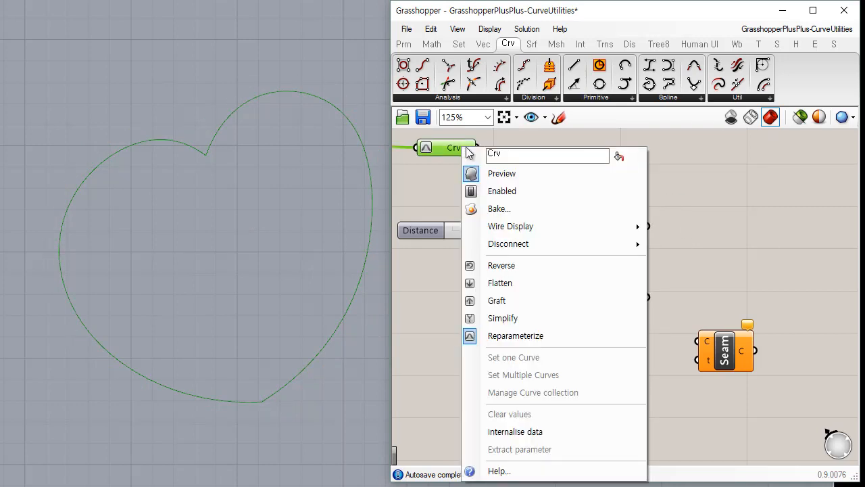
click(524, 215)
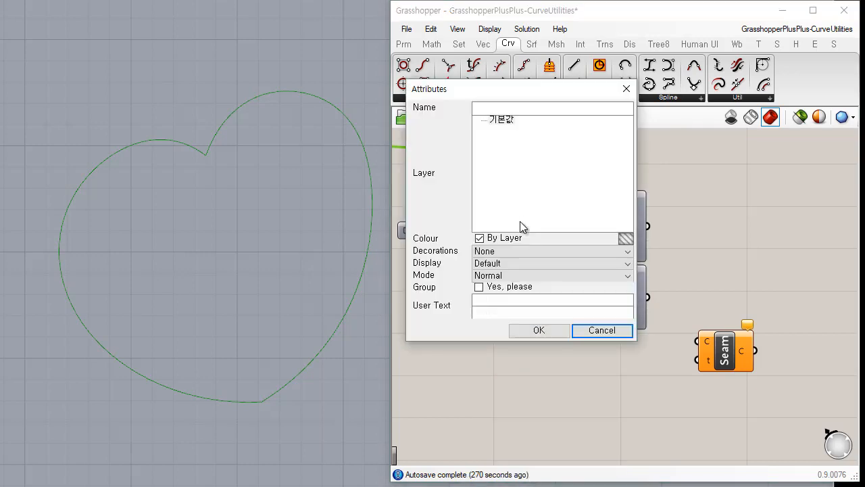
click(549, 336)
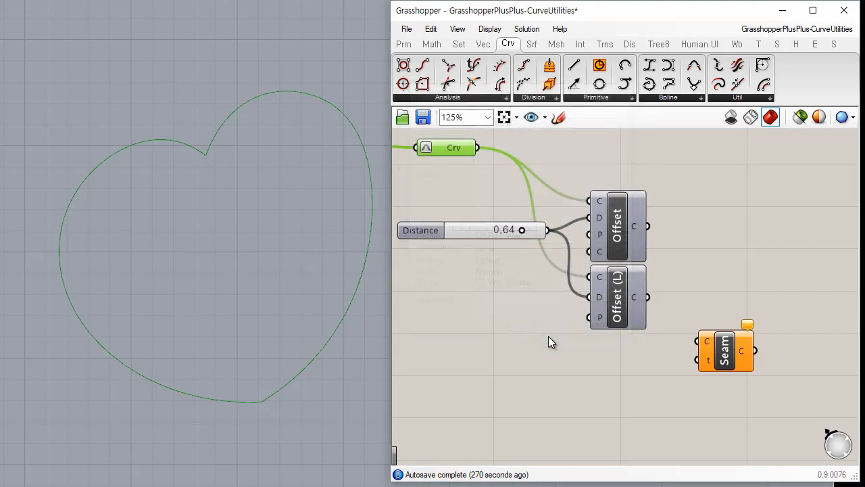
Check the baked heart curve in the viewport, and bake the Offset output curve with the default attributes.
click(227, 119)
click(300, 170)
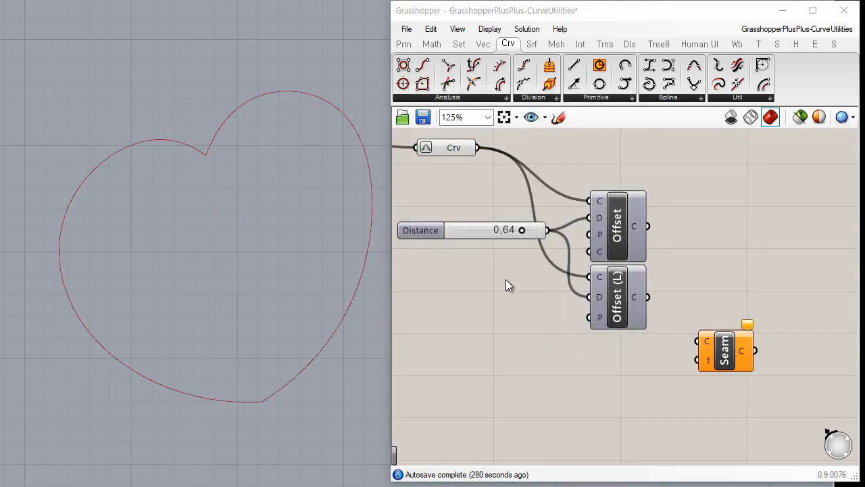
right_click(637, 226)
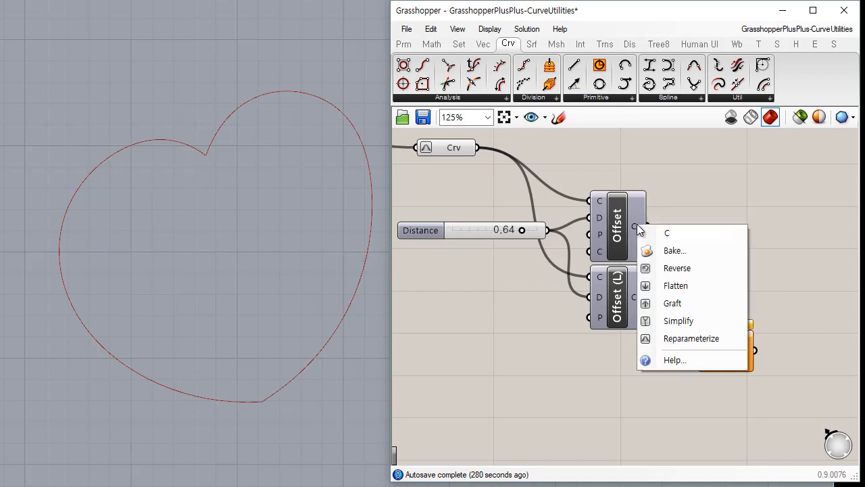
click(667, 251)
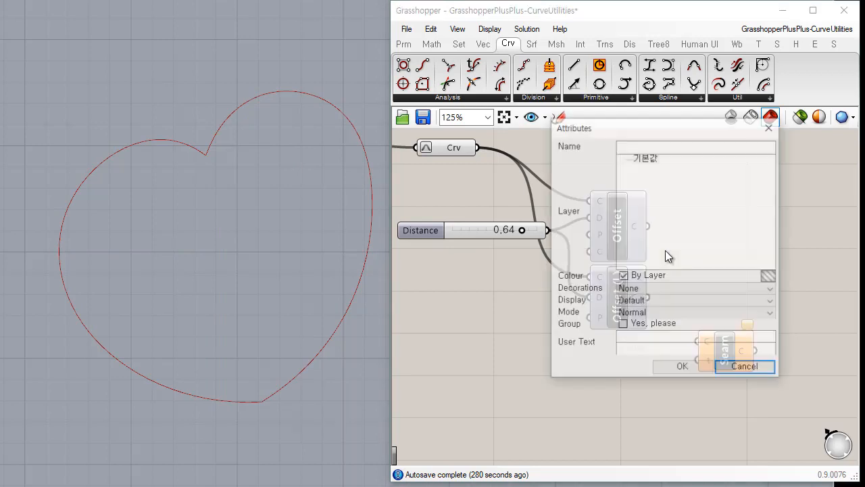
click(678, 368)
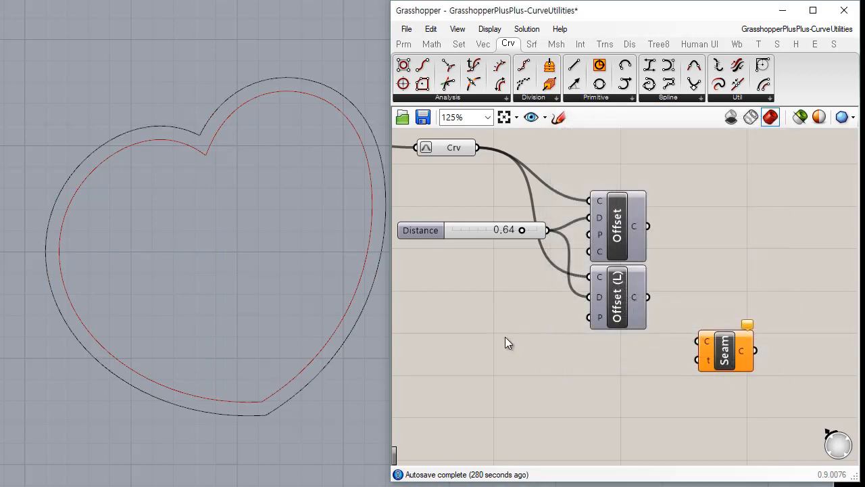
Start a Loft between the two baked heart curves, keeping both seam points at the heart's inner notch.
click(181, 131)
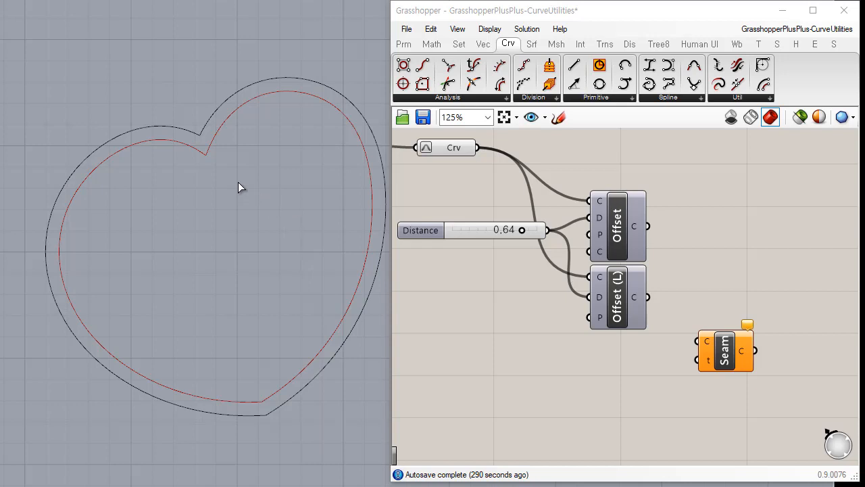
click(194, 152)
shift+click(183, 128)
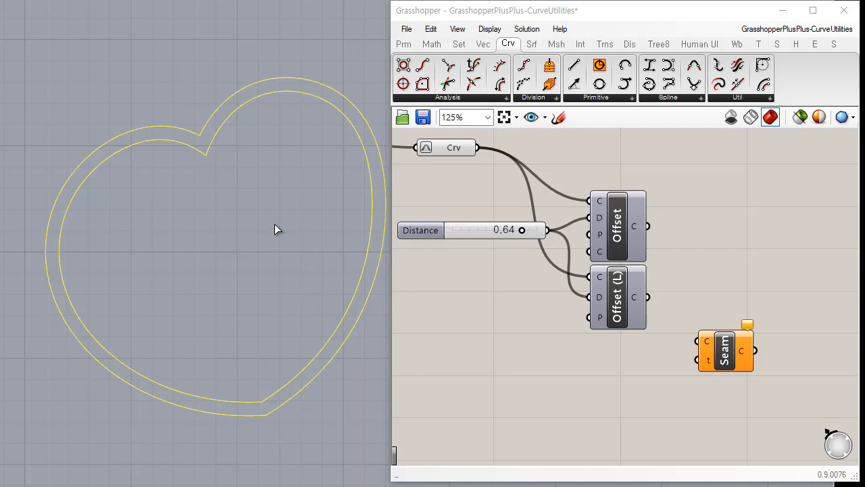
key(Return)
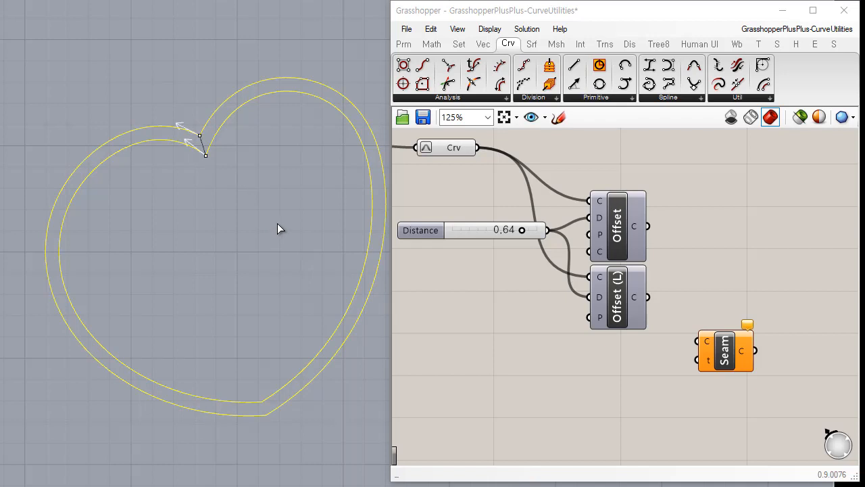
click(200, 136)
click(205, 155)
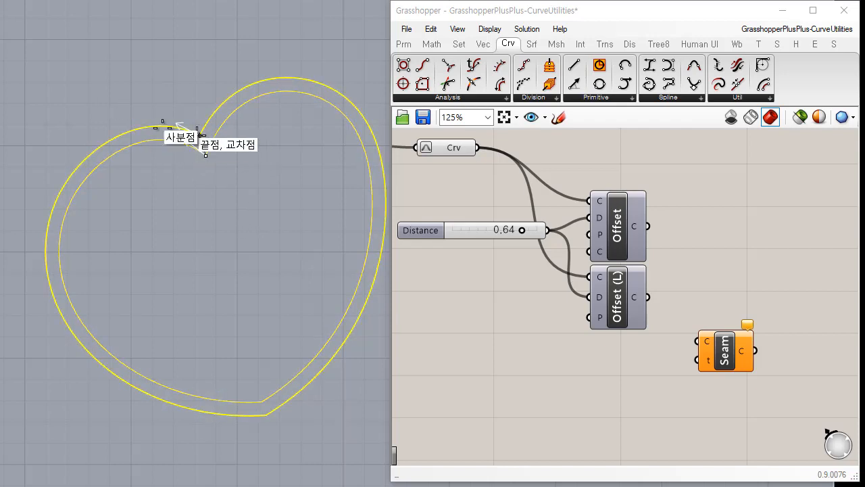
click(204, 155)
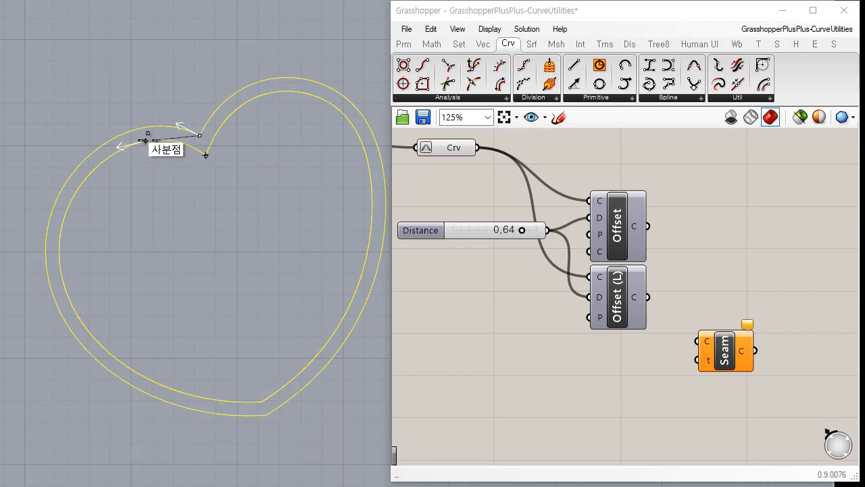
click(205, 155)
right_click(306, 273)
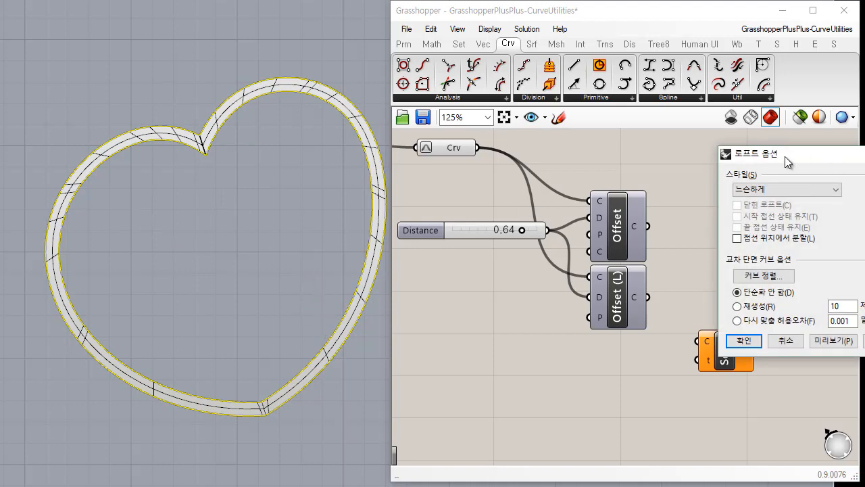
Preview the loft with its section curves rebuilt to 10 control points, and return to the unsimplified curves.
drag(792, 155, 452, 164)
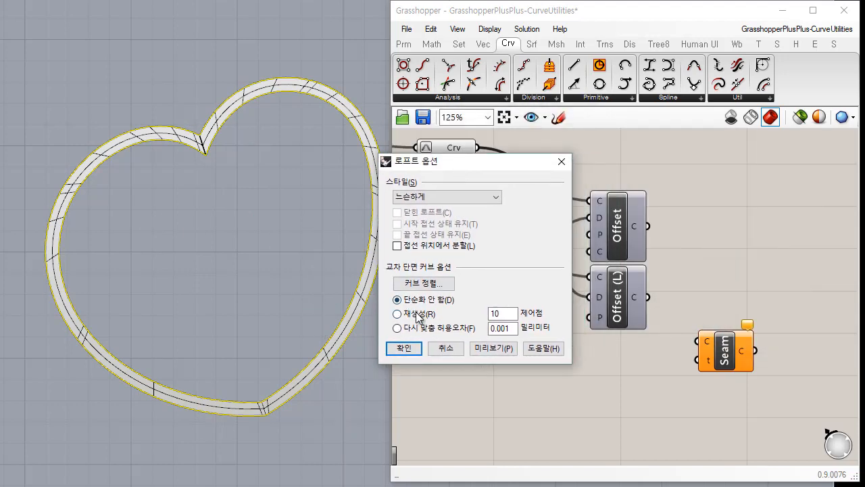
click(417, 317)
click(498, 350)
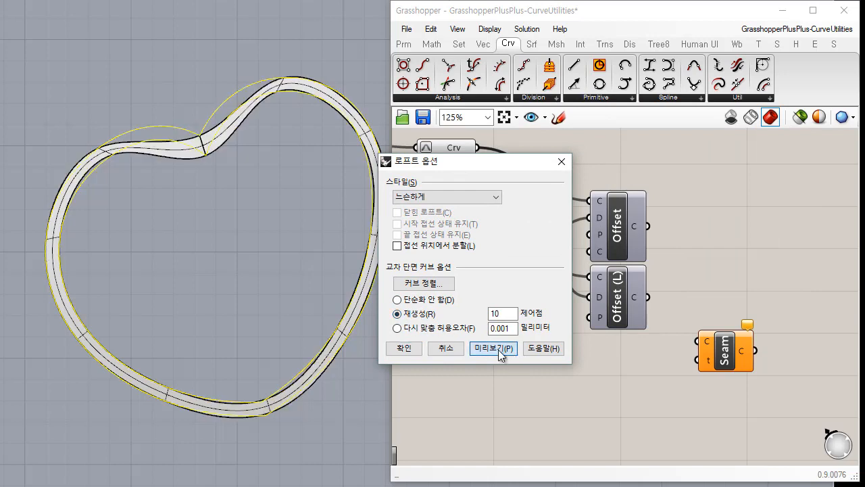
click(427, 301)
click(493, 349)
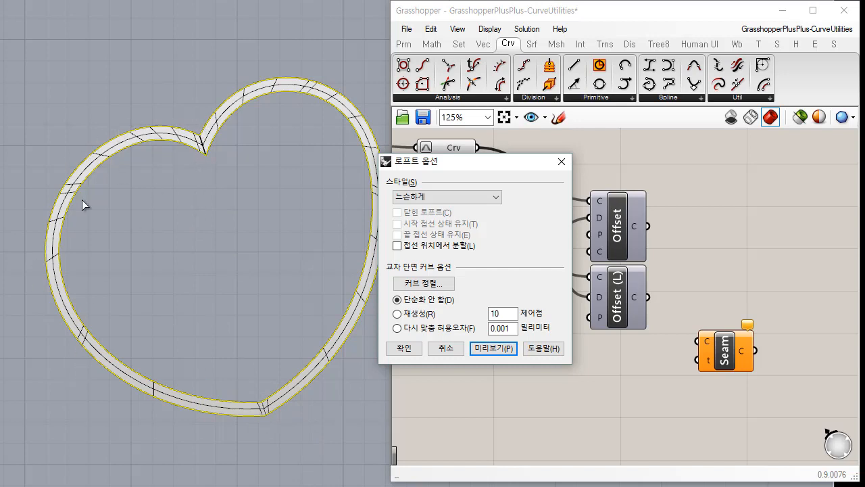
Set the loft style to Normal (보통), preview it, and create the surface between the heart curves.
click(500, 192)
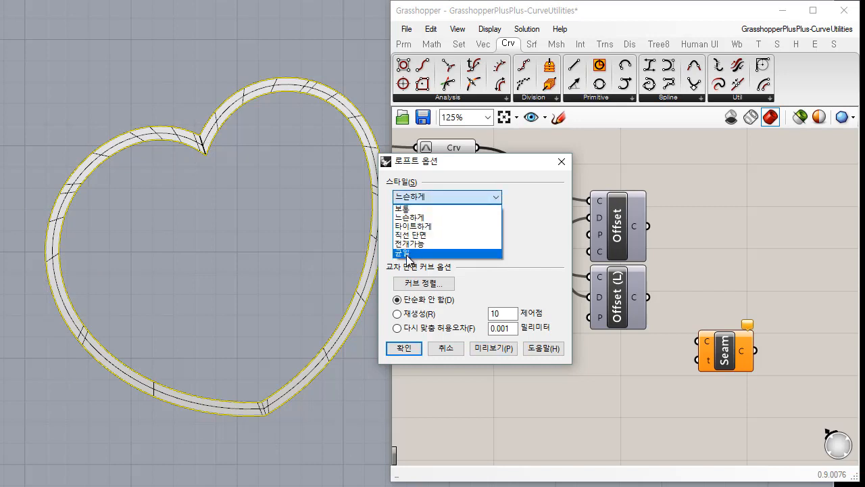
click(405, 252)
click(500, 193)
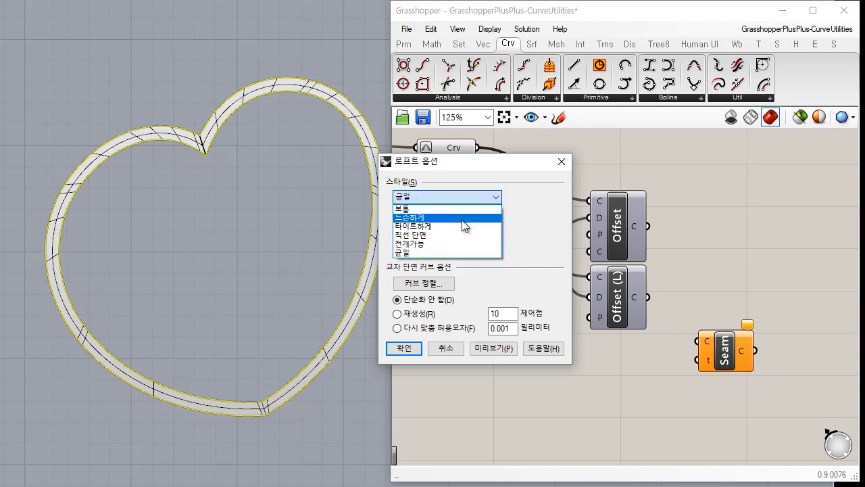
click(470, 210)
click(461, 198)
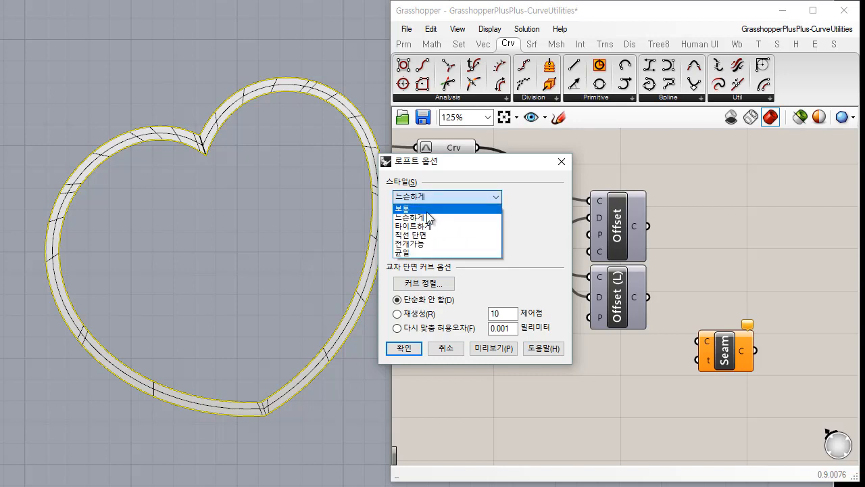
click(428, 209)
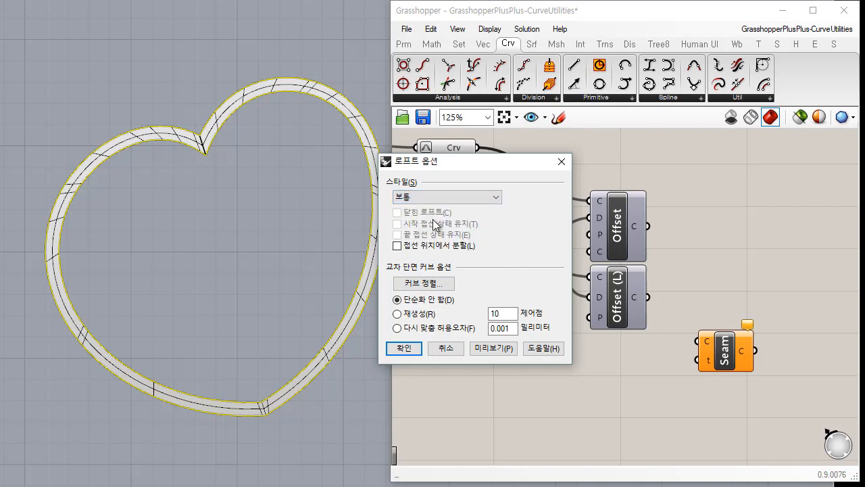
click(494, 347)
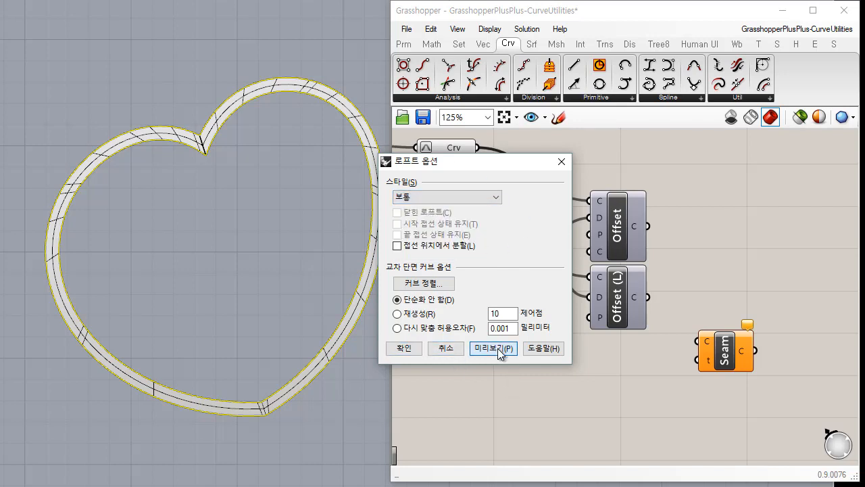
click(407, 347)
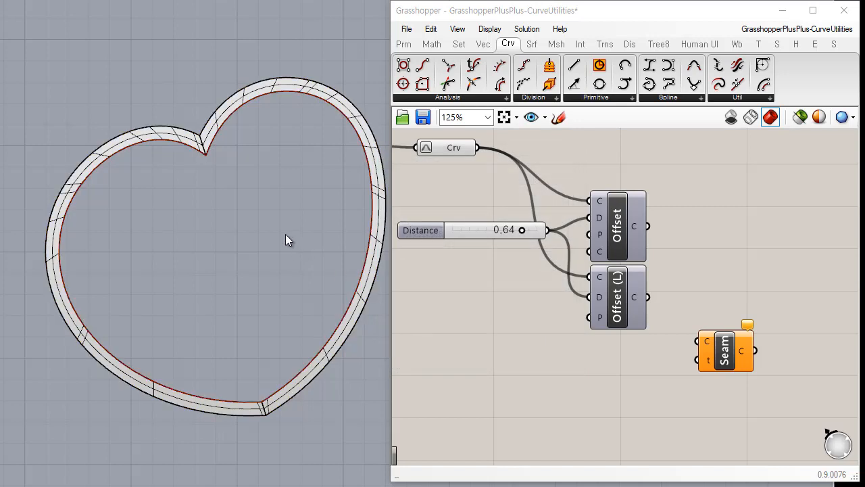
Delete the lofted polysurface between the two heart curves, keeping the curves.
click(206, 141)
click(235, 177)
click(620, 232)
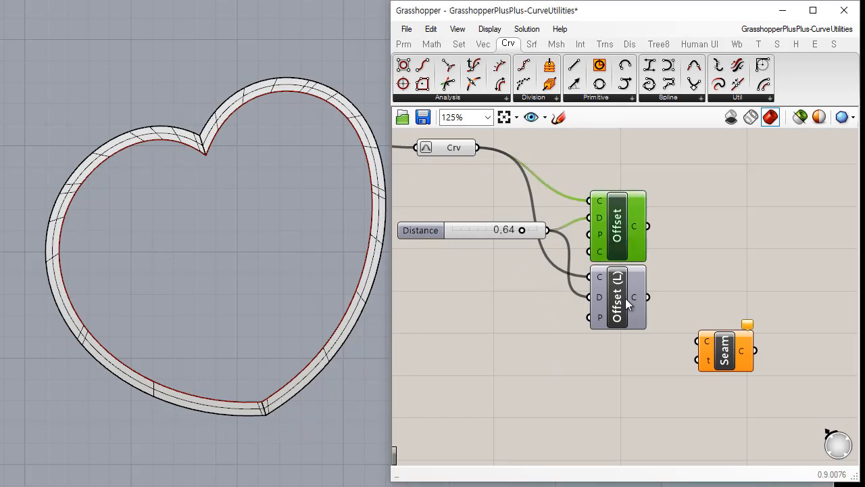
click(266, 89)
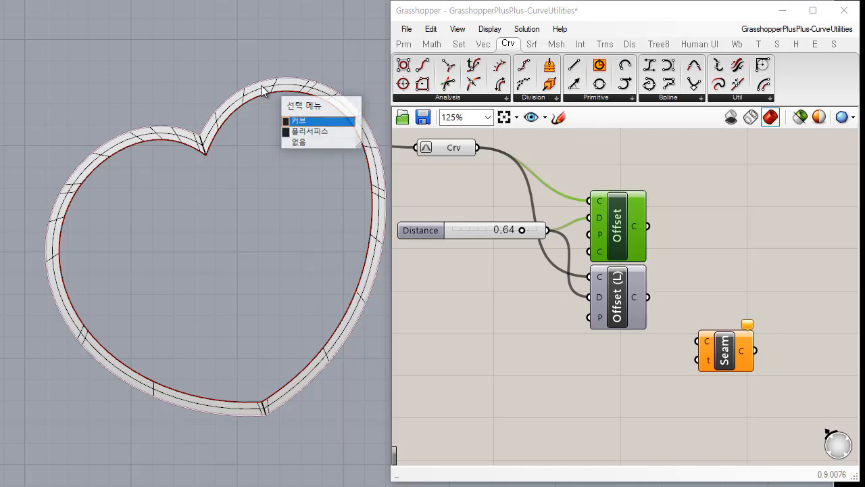
click(338, 131)
key(Delete)
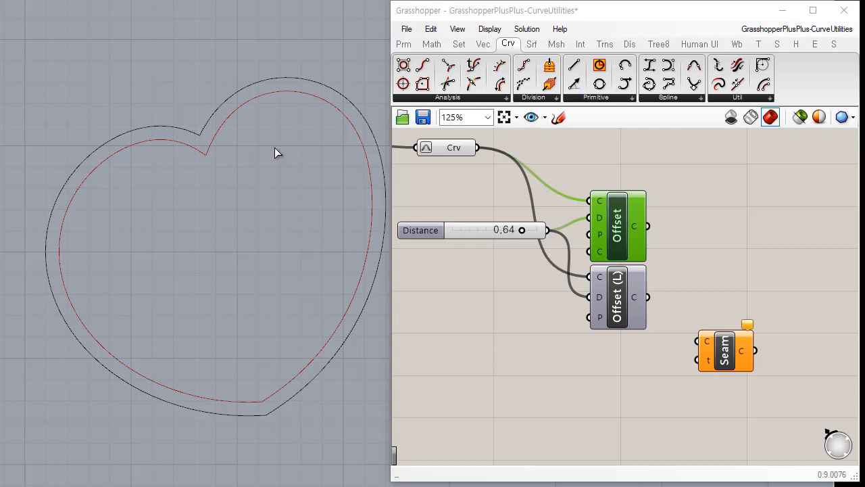
Loft the two heart curves again with the Normal style and no simplification, and delete the resulting polysurface.
click(194, 134)
shift+click(196, 152)
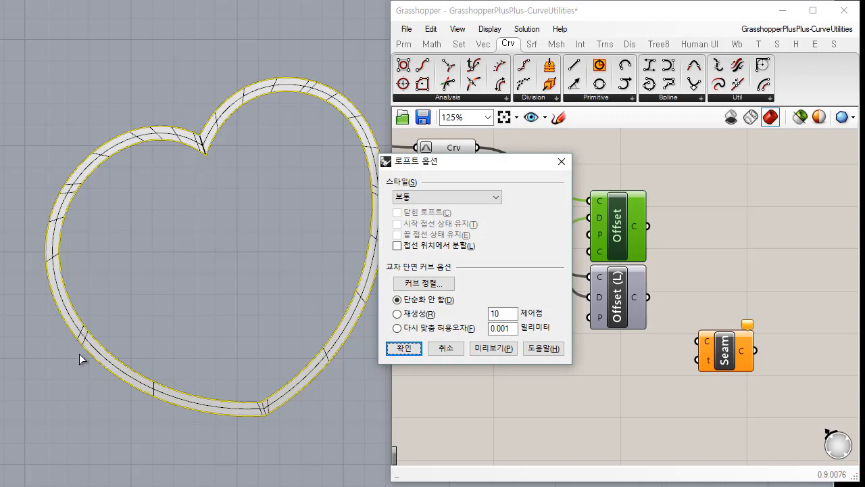
click(404, 349)
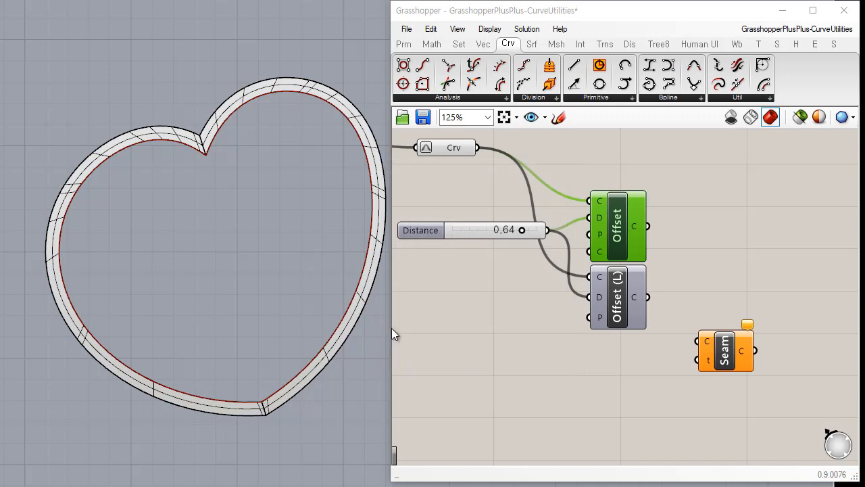
click(218, 114)
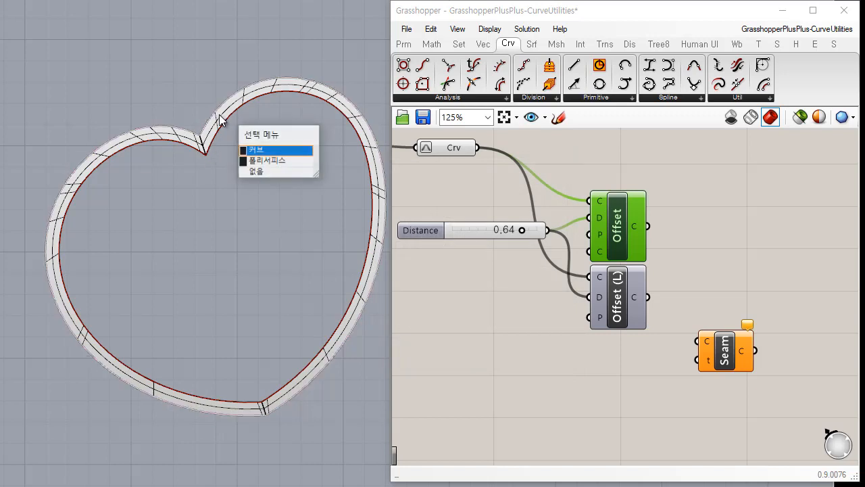
click(278, 162)
key(Delete)
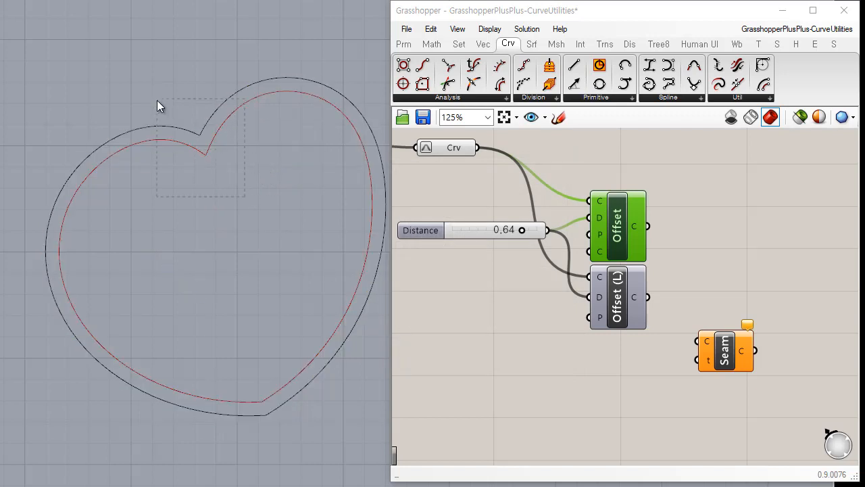
Show the control points of both heart curves to compare their distribution, and hide them again.
drag(157, 100, 156, 100)
click(0, 0)
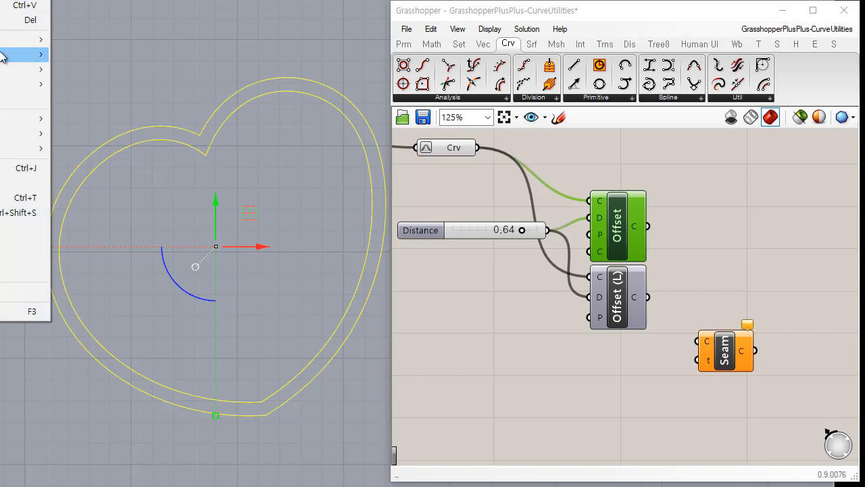
mouse_move(3, 56)
click(92, 56)
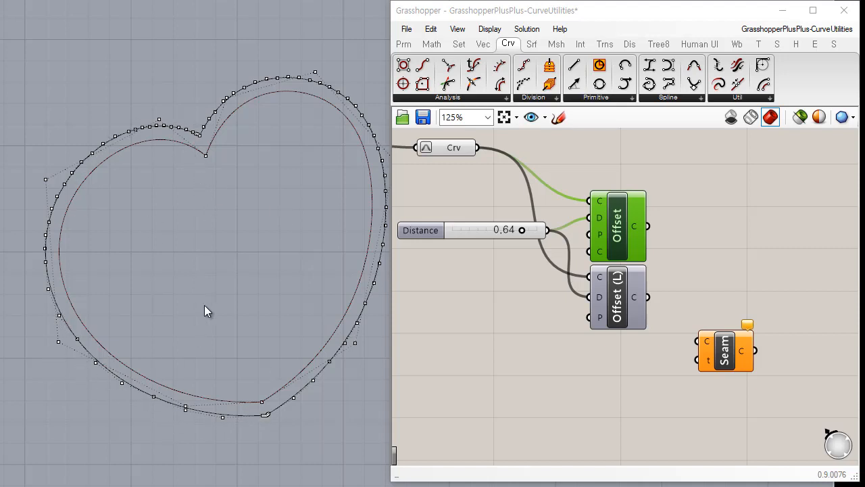
key(Escape)
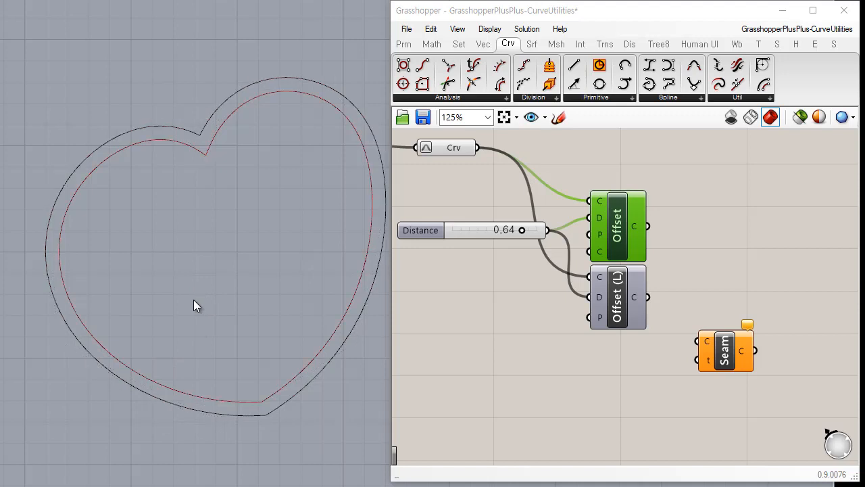
Bake the Offset Loose output curve with the default attributes, and delete the baked curve from the regular Offset.
right_click(634, 299)
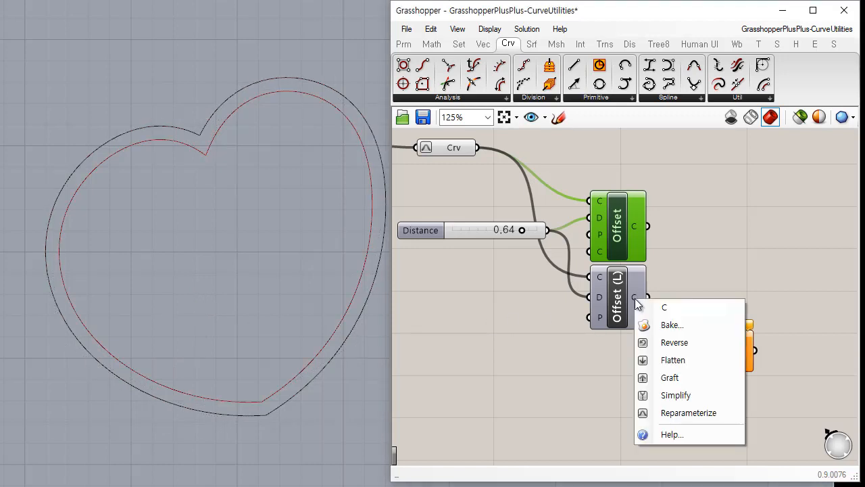
click(679, 327)
click(685, 436)
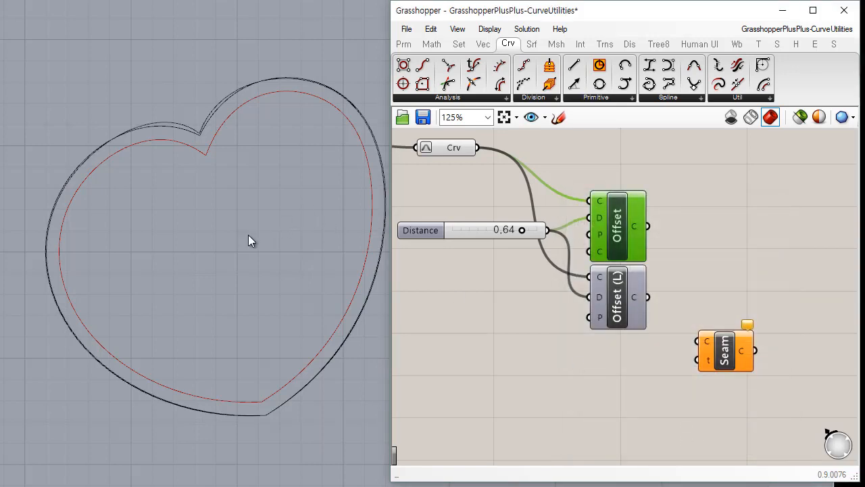
click(184, 129)
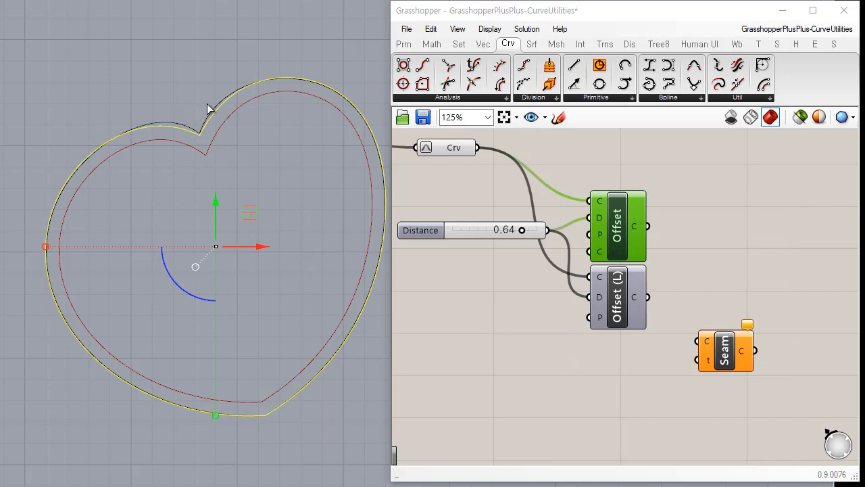
key(Delete)
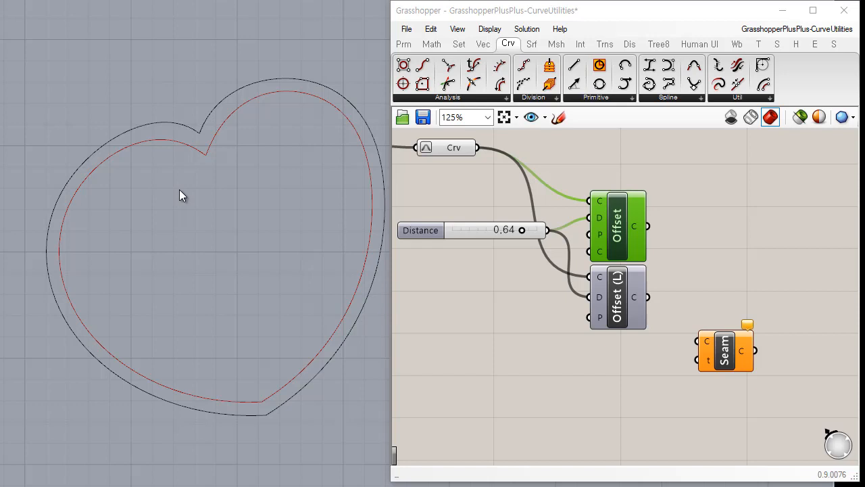
Loft the inner heart curve and the baked Offset Loose curve with the Normal style and no simplification.
click(189, 144)
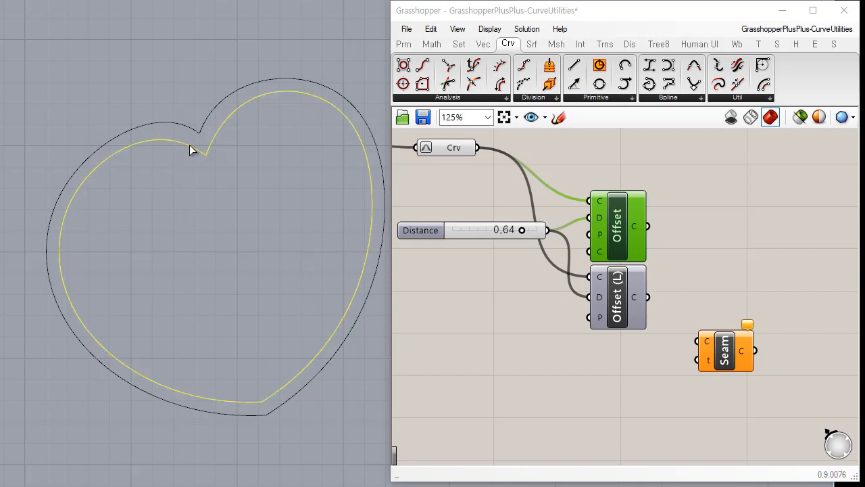
shift+click(198, 132)
right_click(274, 190)
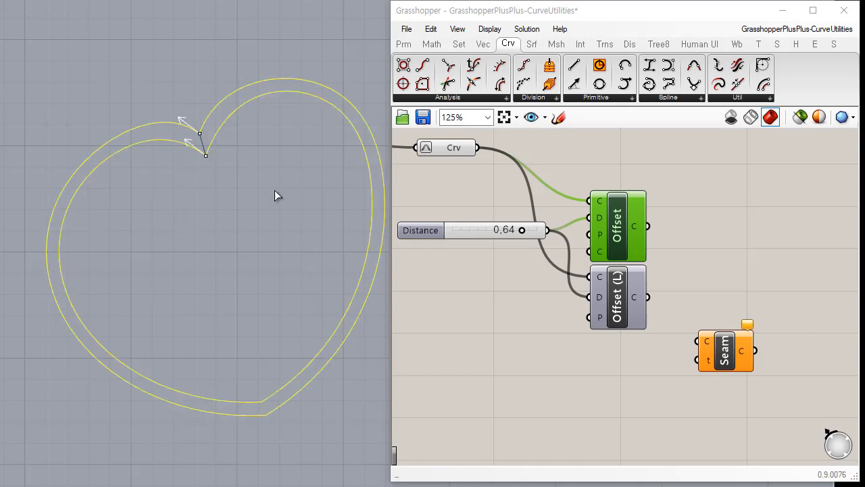
right_click(320, 214)
drag(454, 161, 488, 216)
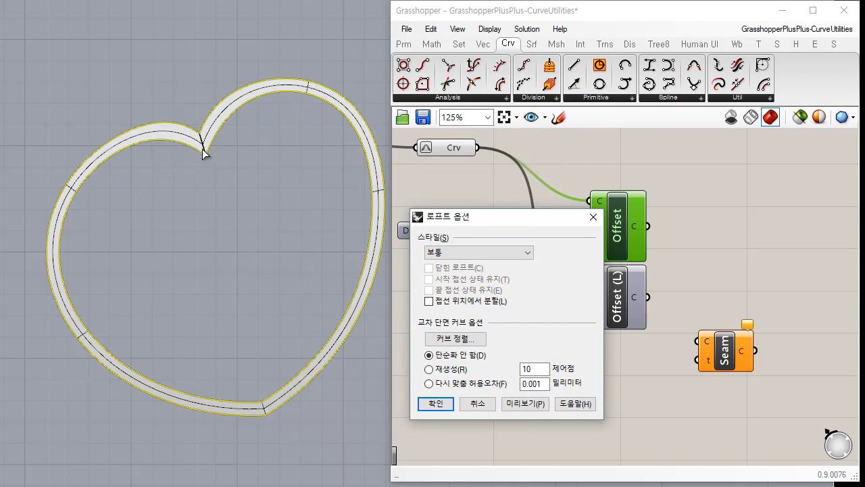
click(435, 404)
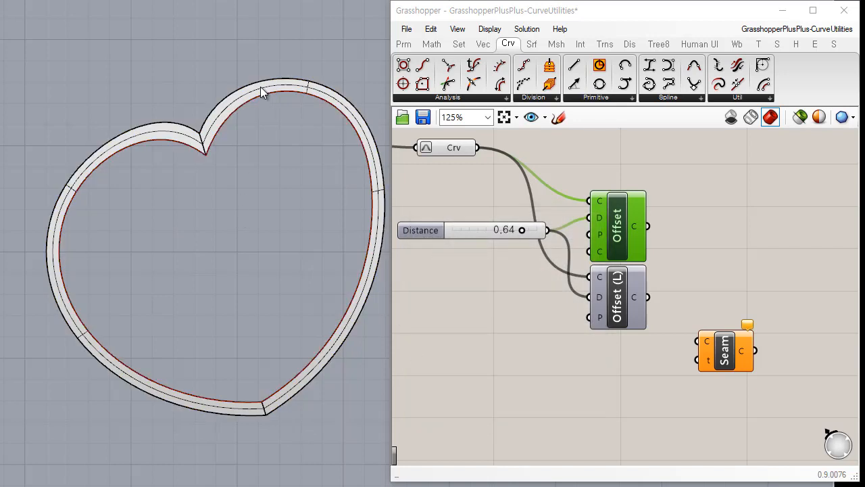
Delete the surface lofted between the inner heart and the Offset Loose curve.
click(250, 93)
click(228, 155)
click(341, 334)
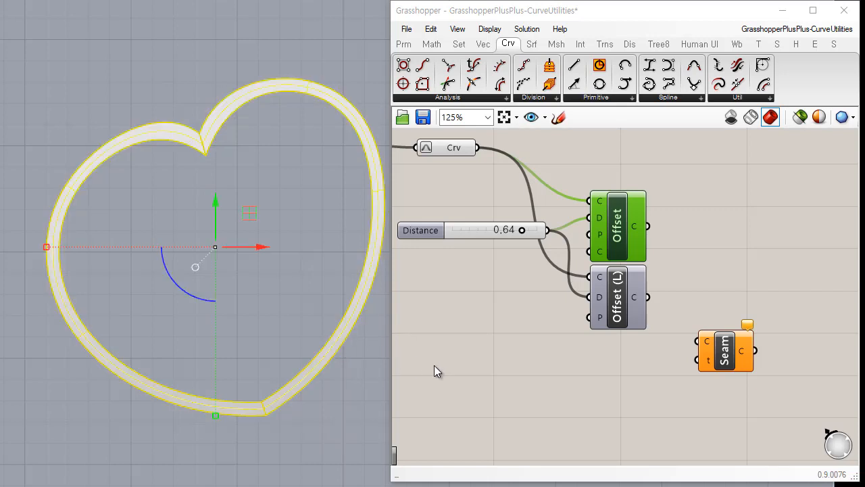
key(Delete)
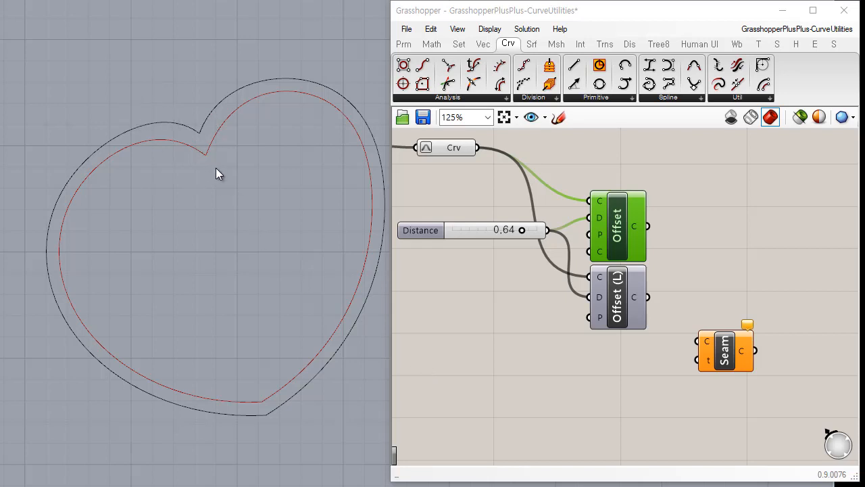
Connect the Offset Loose output to the Seam component's curve input and move Seam closer to it.
click(622, 394)
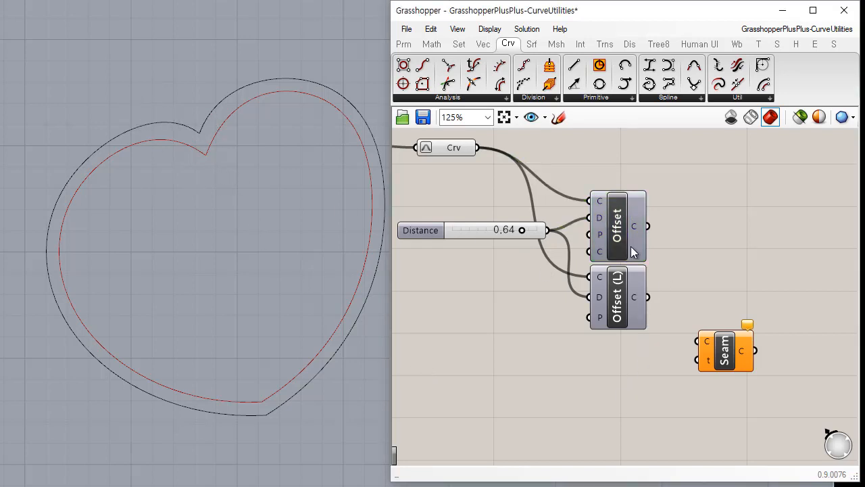
click(618, 306)
drag(647, 297, 712, 366)
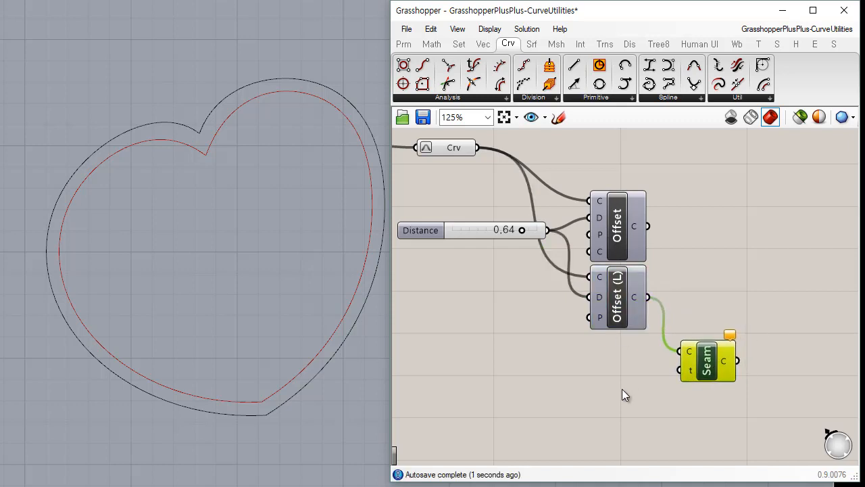
click(623, 392)
Duplicate the Distance slider, connect the copy to Seam's t input, and set it to 0.06.
click(478, 231)
key(ctrl+c)
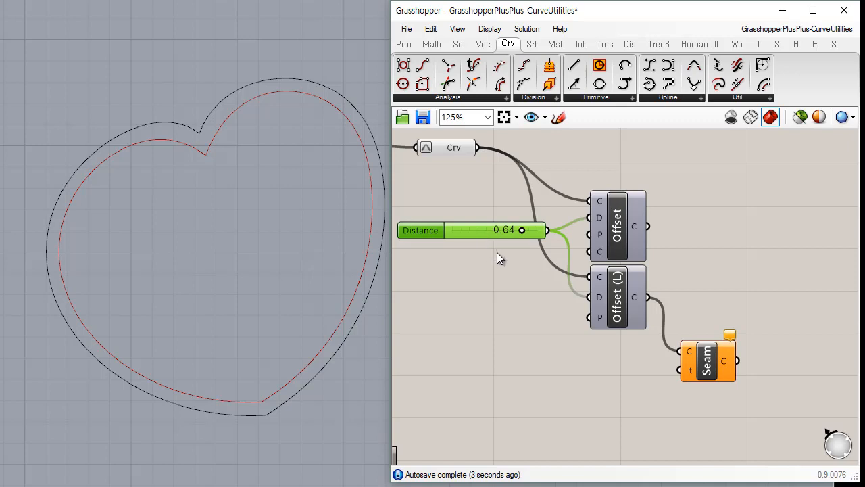
key(ctrl+v)
drag(495, 244, 577, 375)
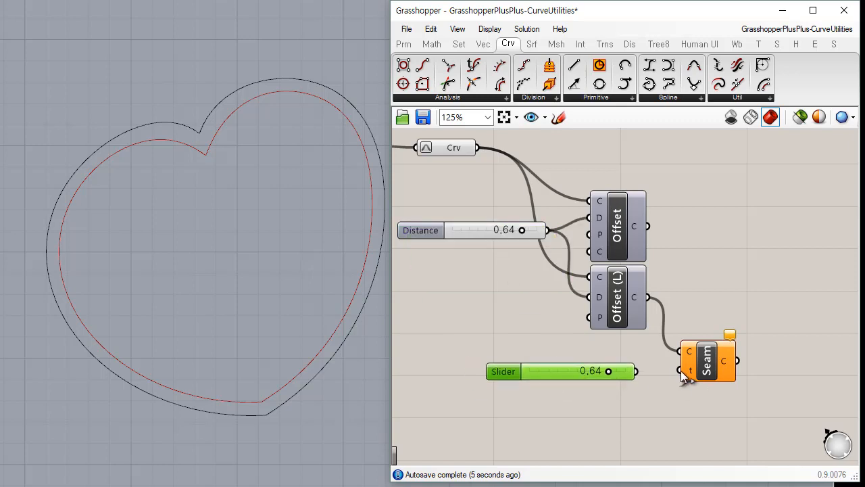
drag(635, 371, 679, 370)
click(700, 361)
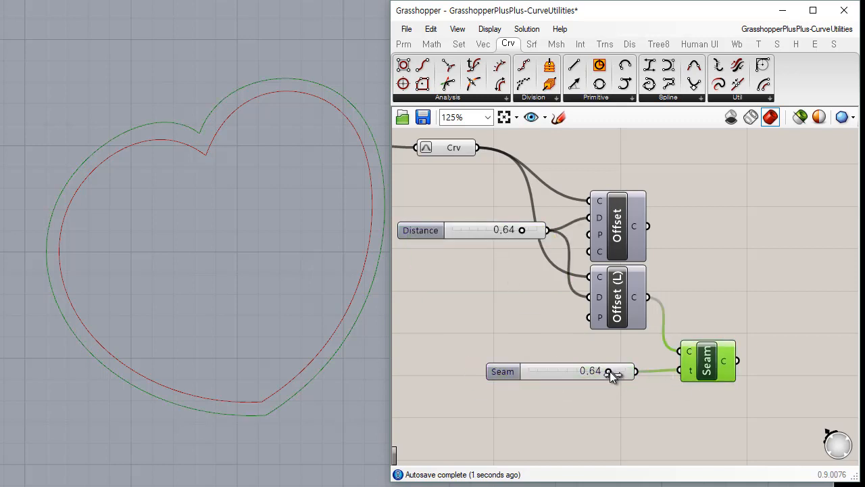
drag(610, 371, 562, 370)
drag(643, 376, 580, 377)
Replace the 0.06 slider with a new three-decimal slider of 0.123 and wire it to Seam's t input.
double_click(562, 392)
text(0.123)
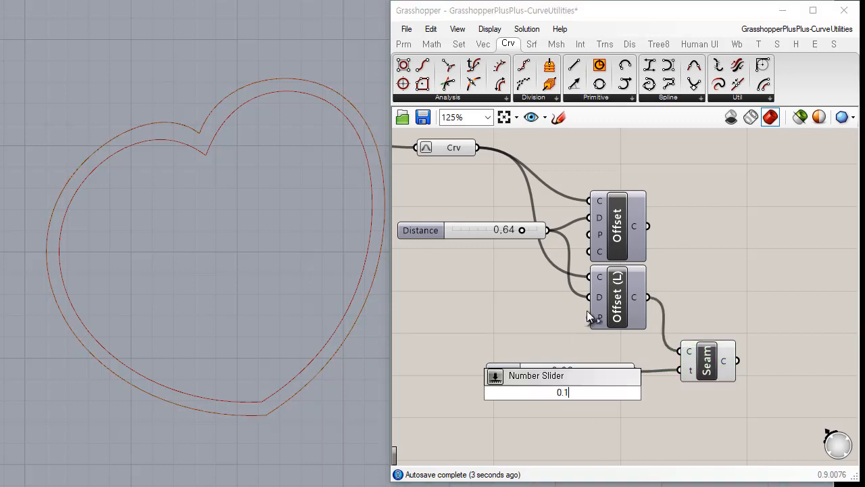
key(Return)
click(611, 371)
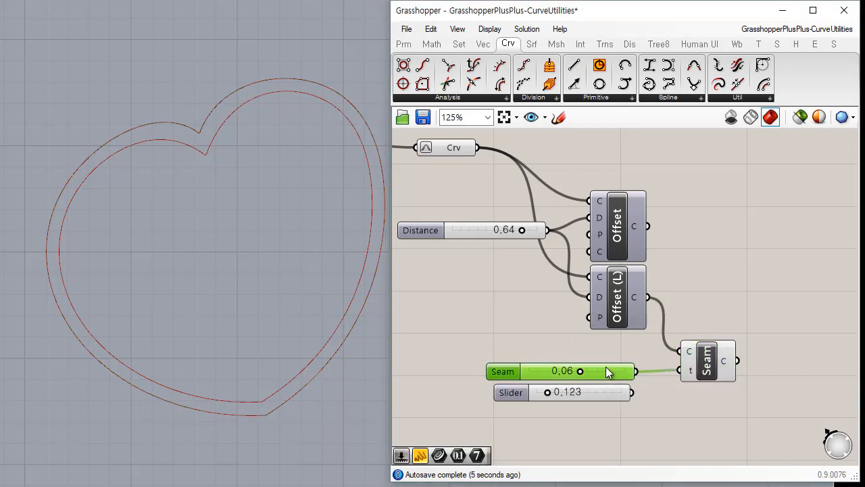
key(Delete)
drag(604, 391, 624, 371)
drag(686, 376, 652, 371)
drag(707, 365, 724, 366)
click(736, 312)
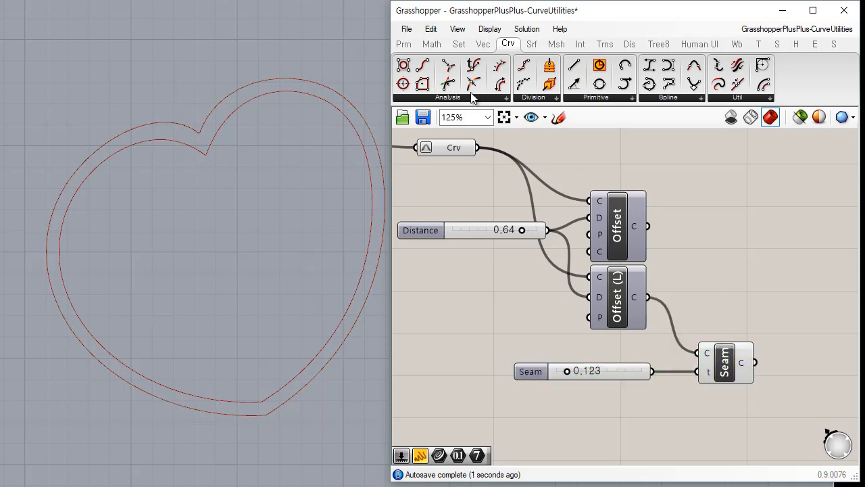
Add an Evaluate Curve component below Seam, fed by the Offset Loose curve and the Seam slider.
click(486, 99)
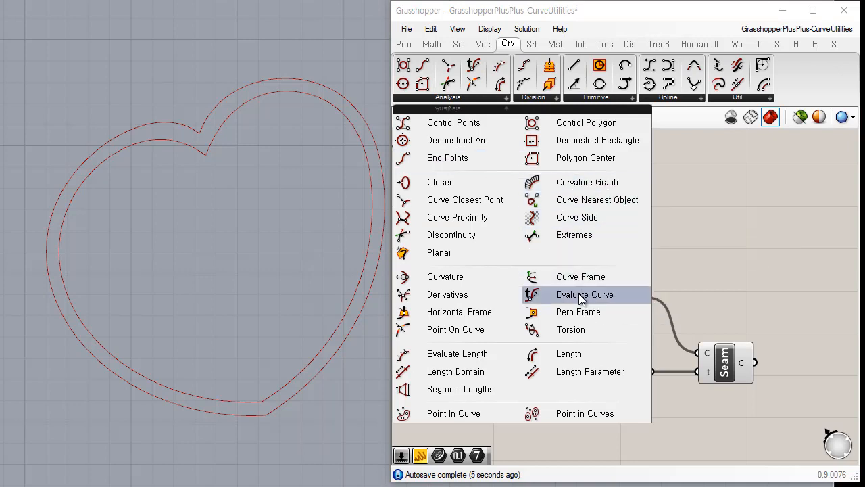
drag(579, 293, 726, 425)
right_drag(656, 296, 637, 231)
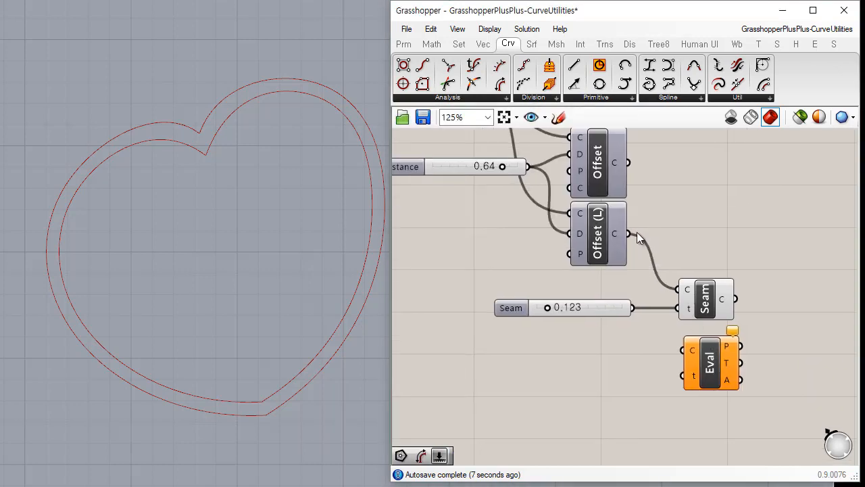
drag(628, 234, 695, 376)
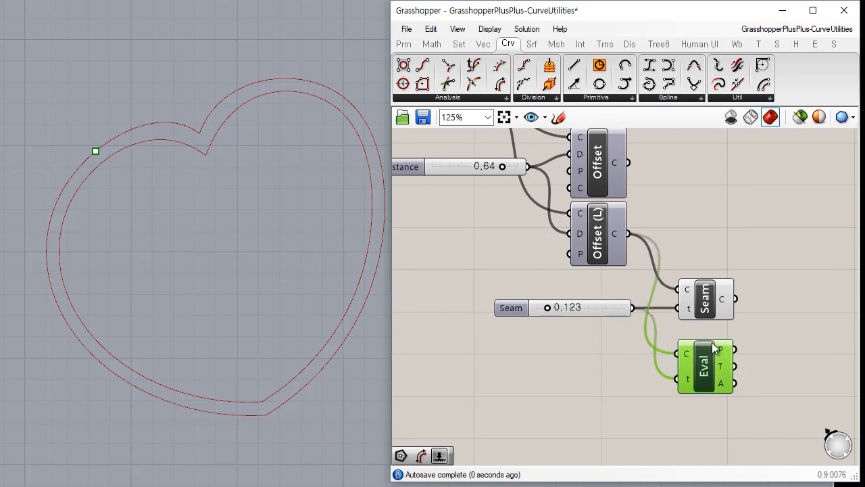
Place the Seam and Evaluate Curve components closer together and set the Seam slider to 0.115.
click(703, 303)
drag(704, 303, 707, 303)
drag(708, 356, 710, 344)
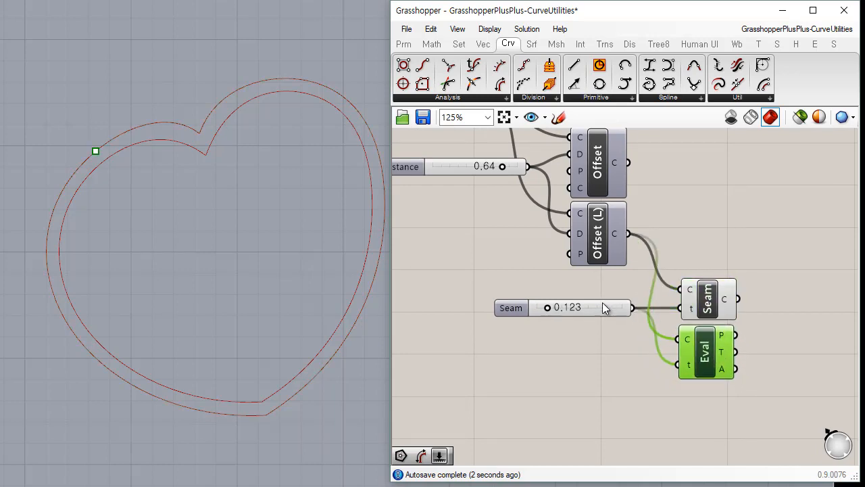
mouse_move(547, 305)
mouse_down()
mouse_move(559, 305)
mouse_move(546, 302)
mouse_up()
click(621, 394)
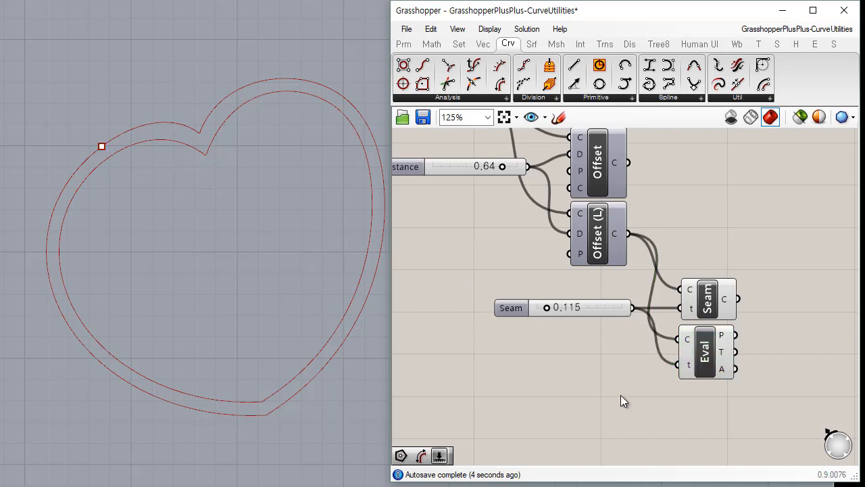
Bake the Seam component's output curve into Rhino with the default attributes.
click(725, 305)
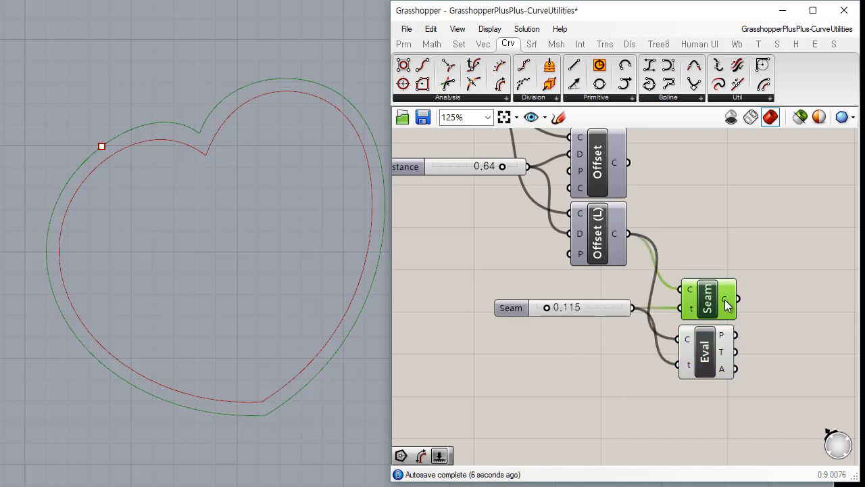
right_click(726, 304)
click(761, 326)
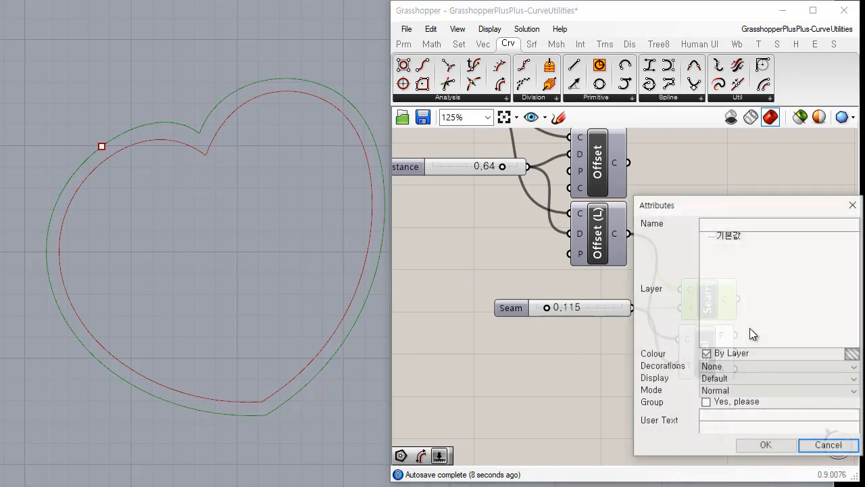
click(765, 440)
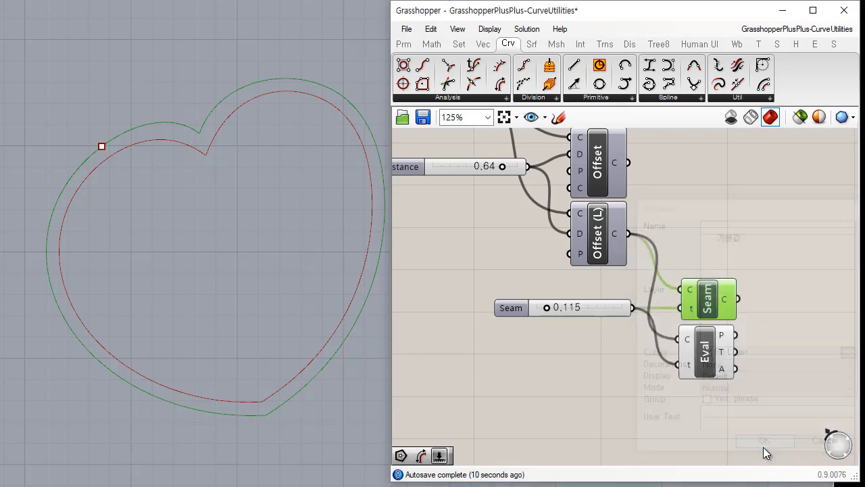
click(616, 409)
Remove the overlapping baked curves along the outer heart outline in the Rhino viewport.
click(179, 121)
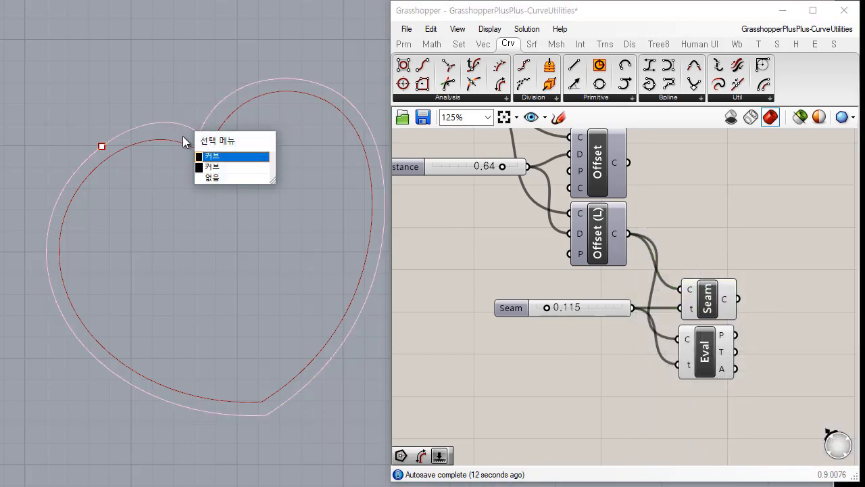
click(224, 157)
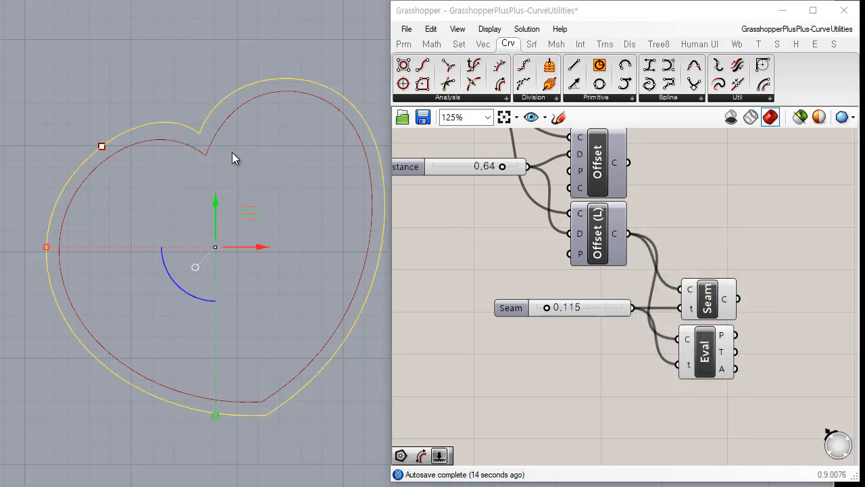
click(232, 153)
click(185, 122)
click(261, 191)
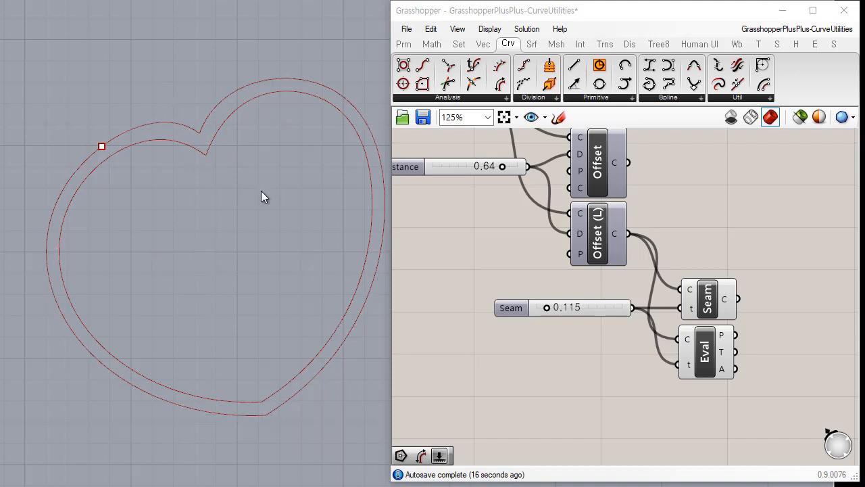
click(523, 376)
drag(236, 79, 180, 180)
click(206, 164)
Bake the Seam output curve again with the default attributes.
right_click(725, 302)
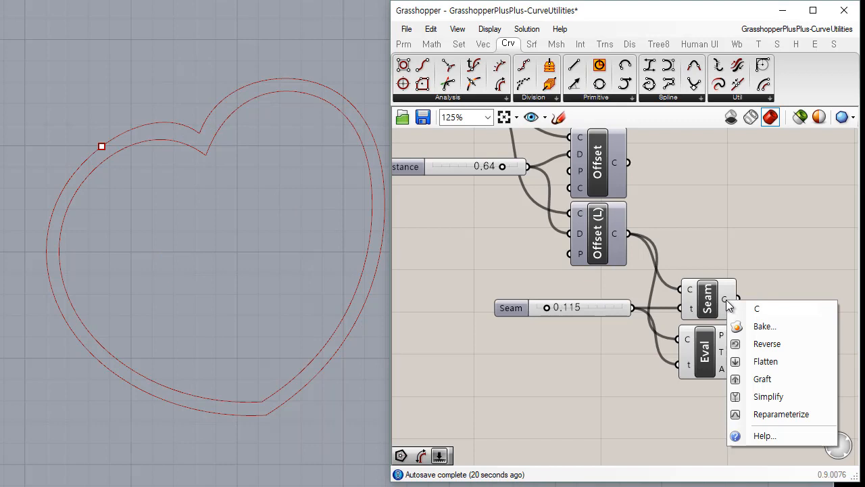
click(775, 330)
click(787, 447)
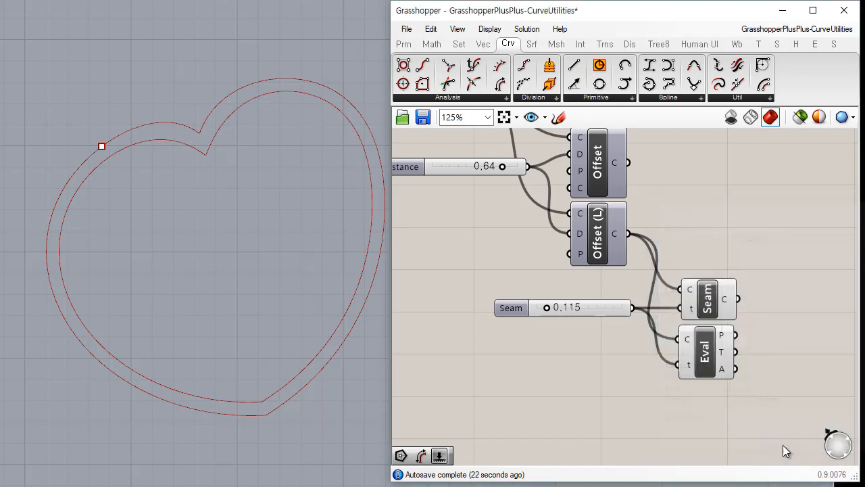
Add an End Points component fed by the Offset Loose curve, and hide the Evaluate Curve preview.
right_drag(710, 195, 646, 183)
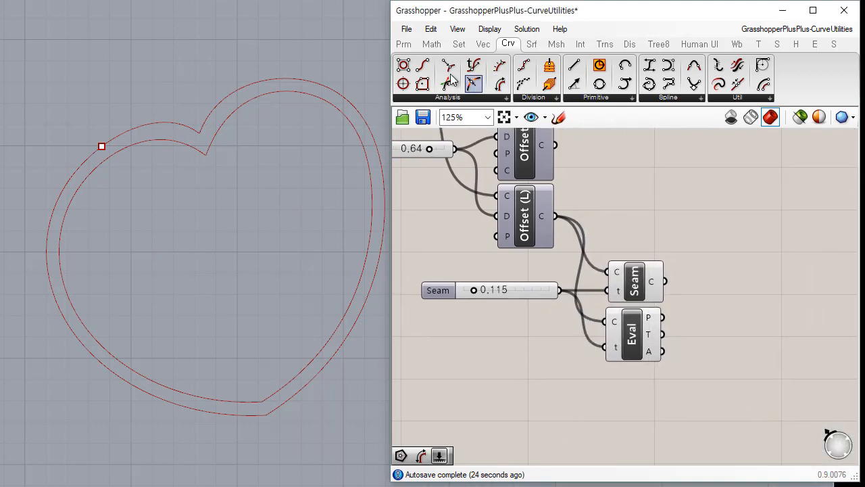
drag(422, 65, 745, 226)
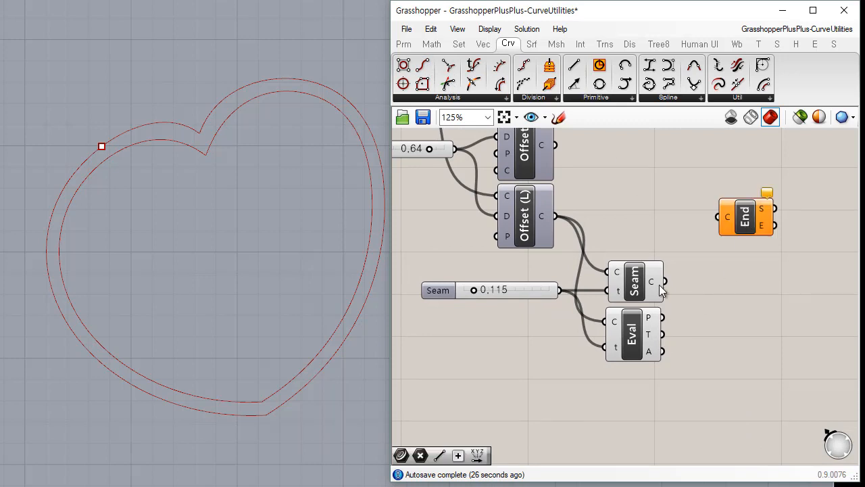
click(632, 344)
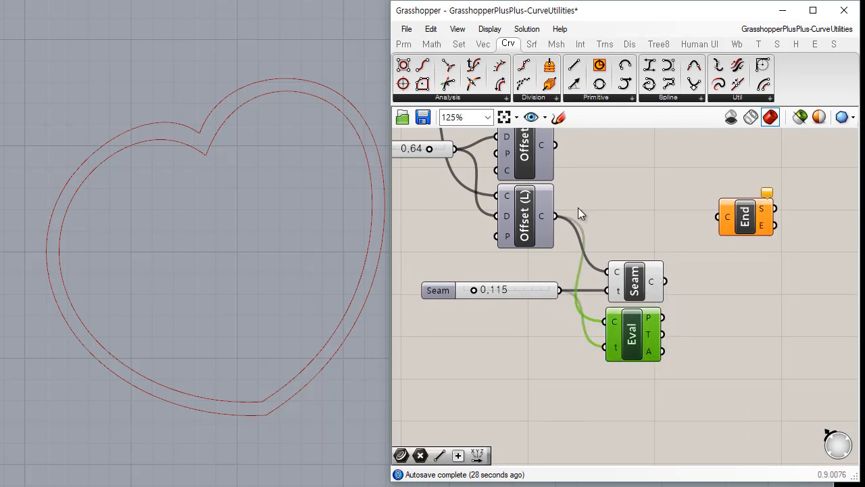
drag(555, 216, 708, 222)
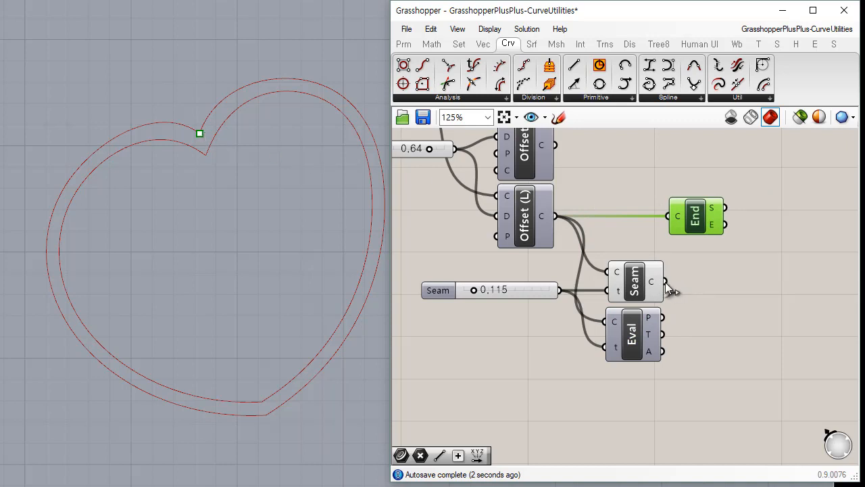
Rewire the End Points component's curve input to the Seam output.
drag(665, 282, 660, 219)
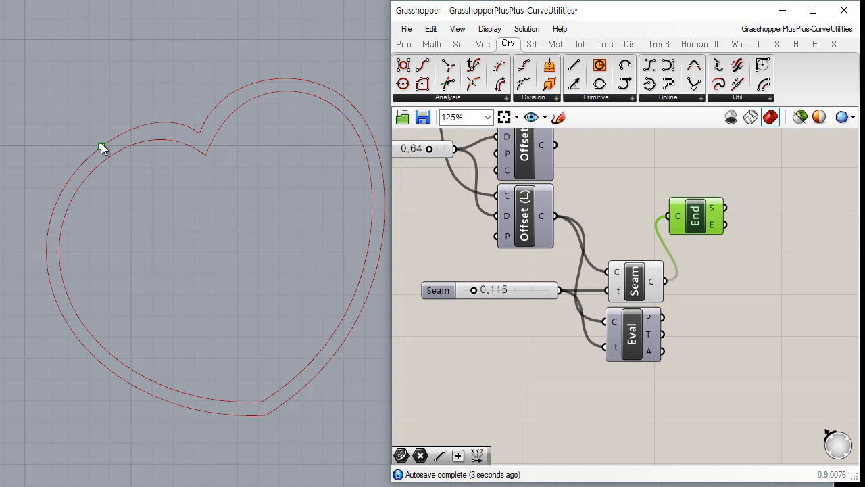
click(623, 195)
click(345, 192)
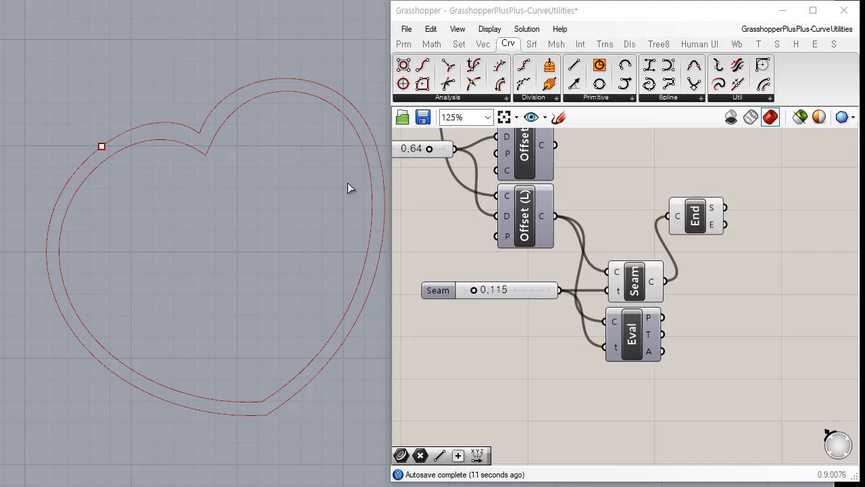
Start a loft between the inner and outer heart curves, moving the outer curve's seam to the End Points marker.
click(201, 157)
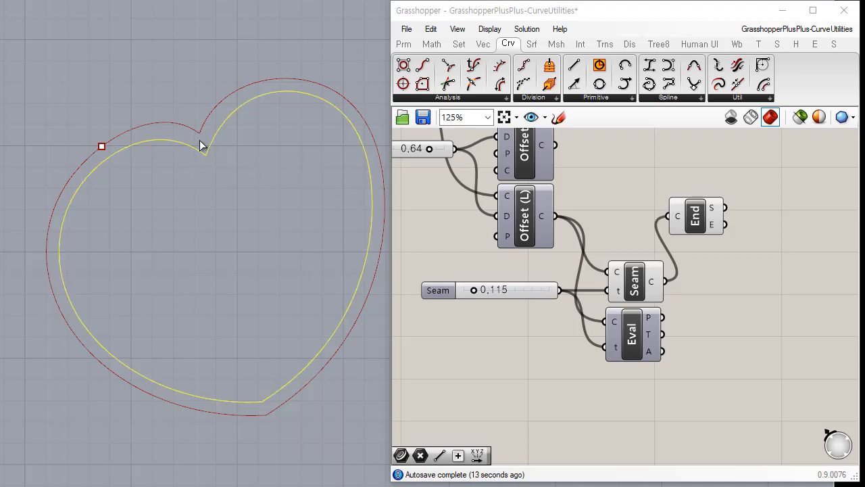
shift+click(191, 131)
key(Return)
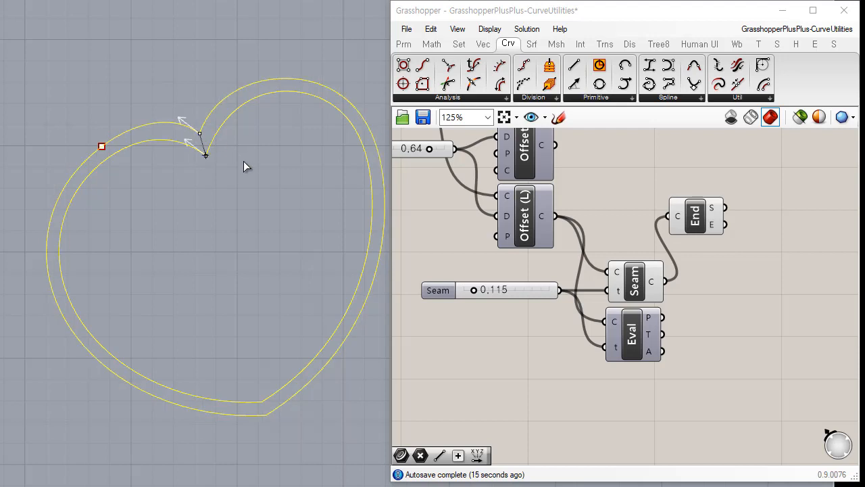
click(201, 133)
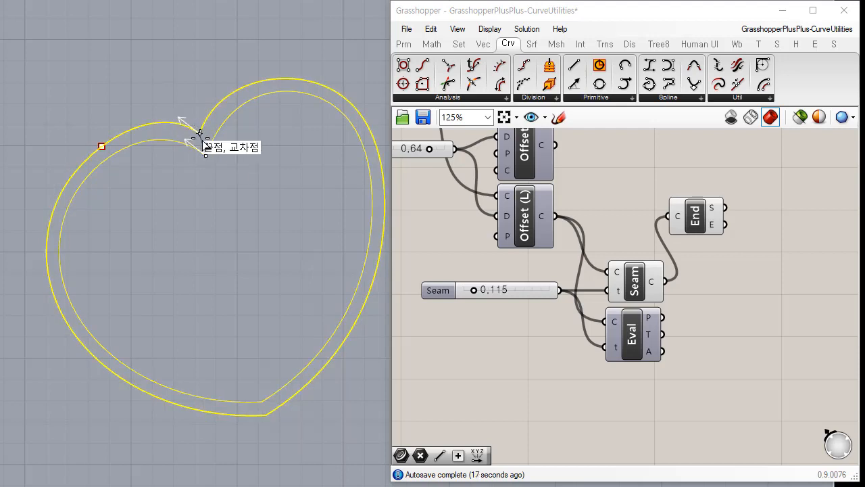
click(200, 133)
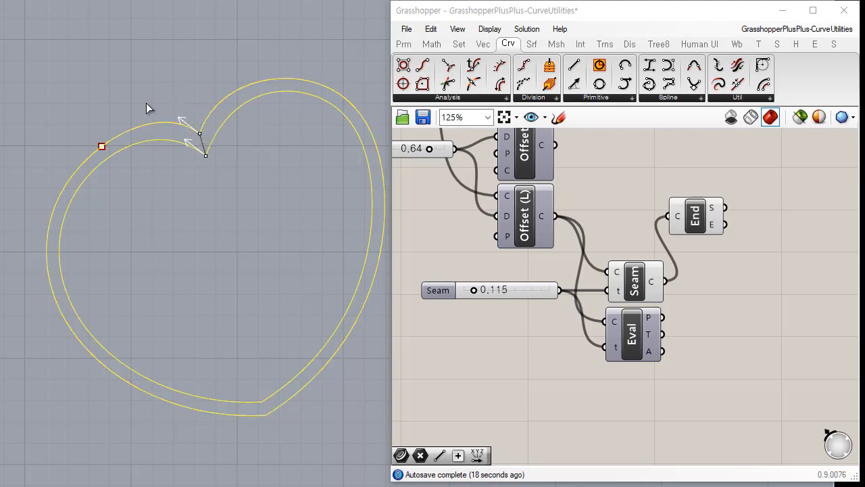
click(101, 146)
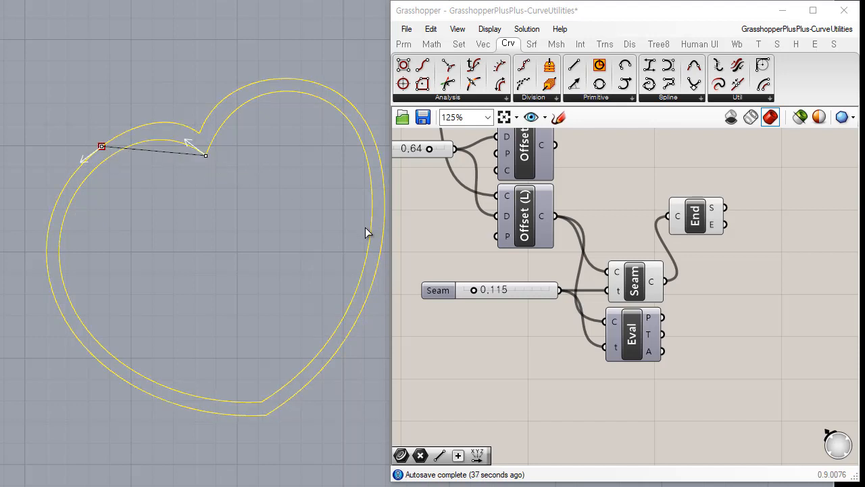
Preview the loft with the shifted seam, return to its curve alignment, and cancel it.
key(Return)
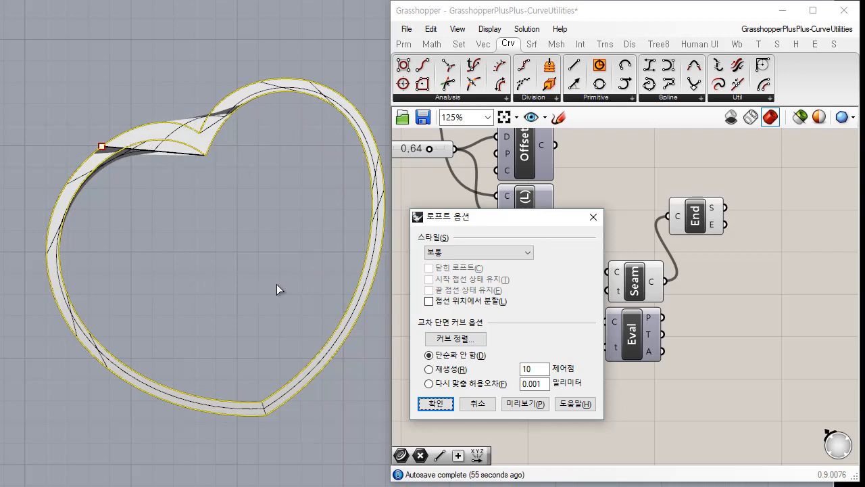
click(463, 341)
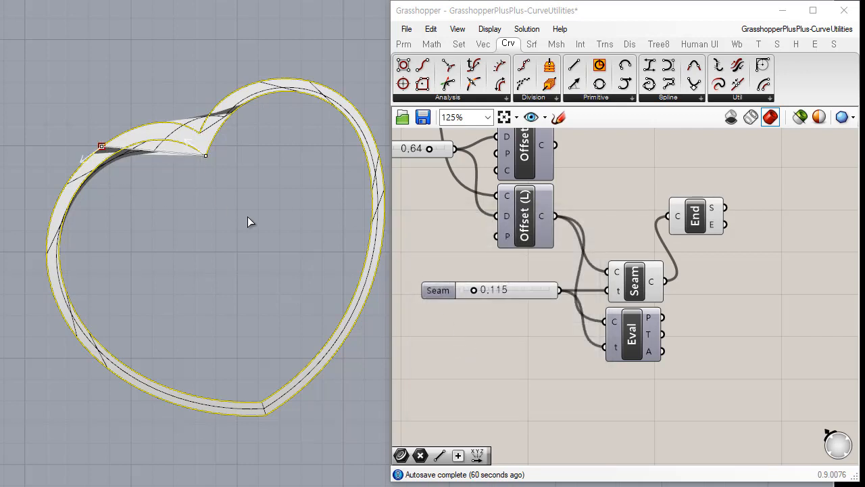
key(Escape)
key(Escape)
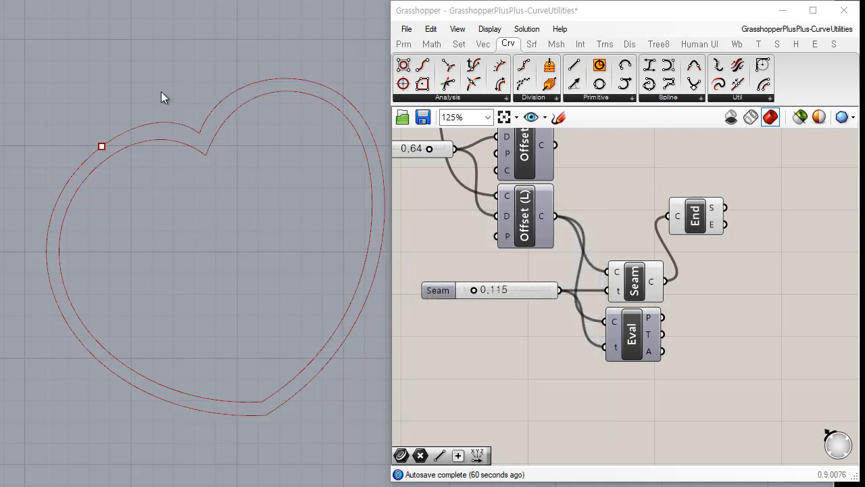
Preview a loft between the inner and outer heart curves with both seams at the notch, and cancel it.
click(199, 156)
click(196, 135)
key(Return)
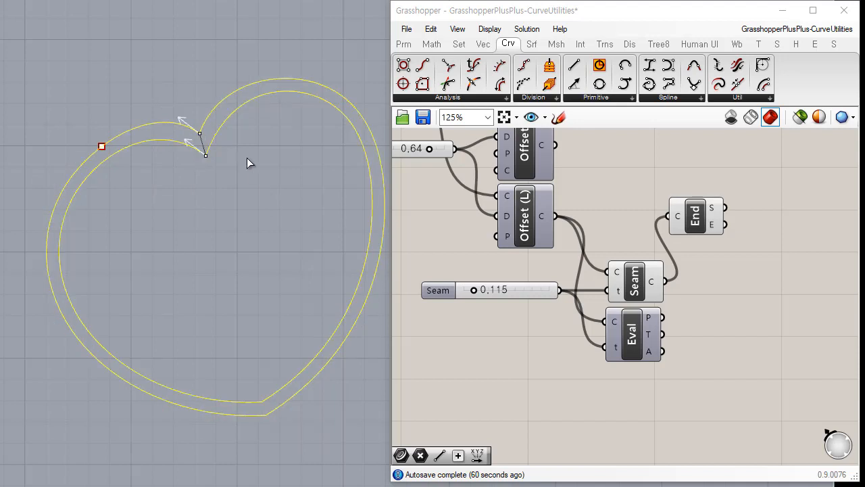
click(198, 131)
key(Return)
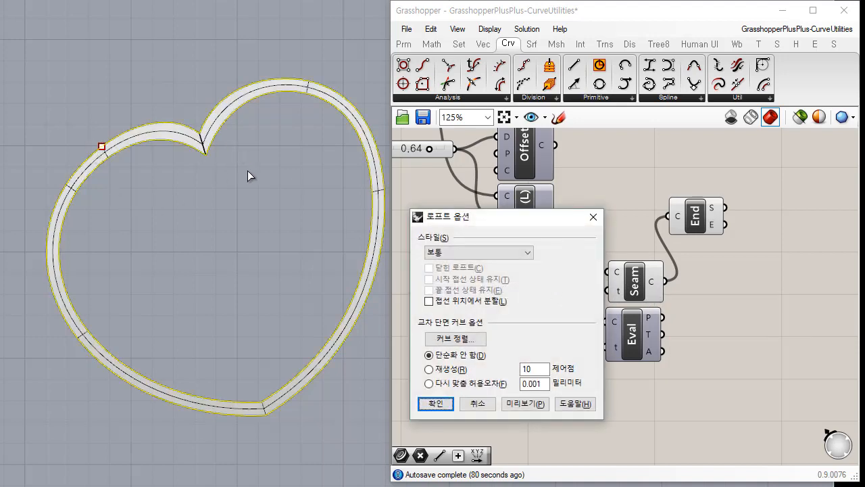
click(479, 404)
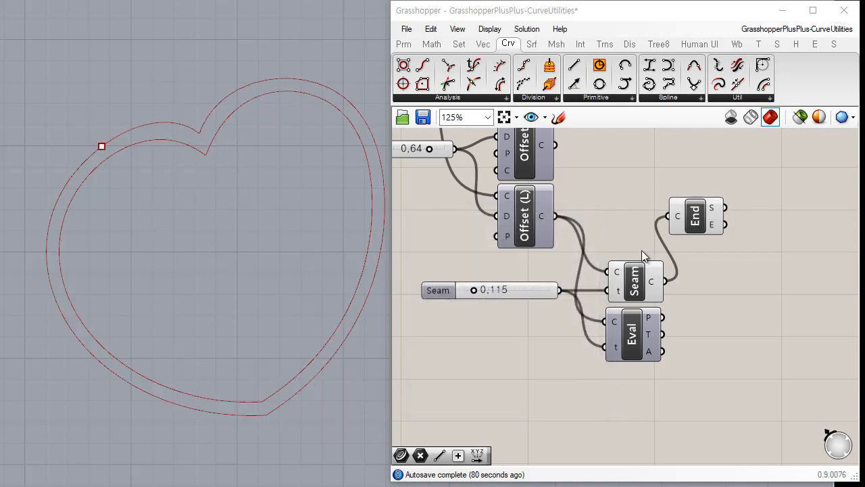
Place End Points directly after the Seam component, and move the 0.115 parameter slider level with Evaluate Curve's t input.
click(639, 286)
click(726, 267)
drag(707, 225, 735, 291)
click(750, 321)
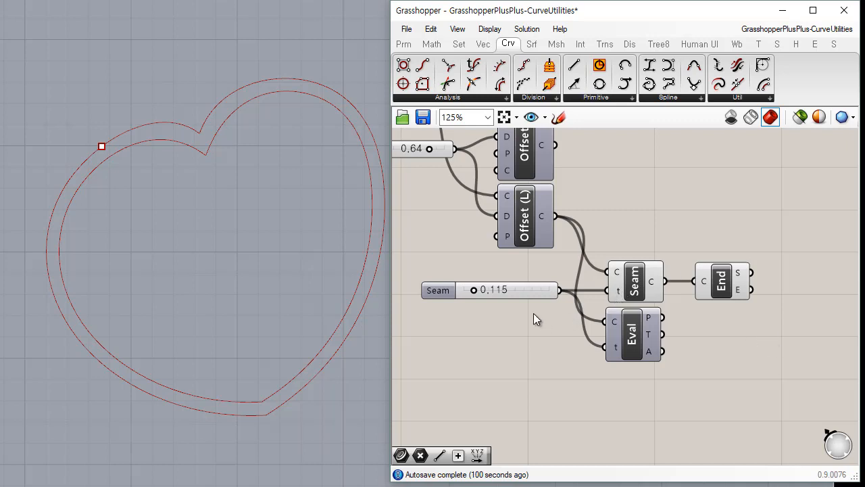
drag(524, 295, 515, 348)
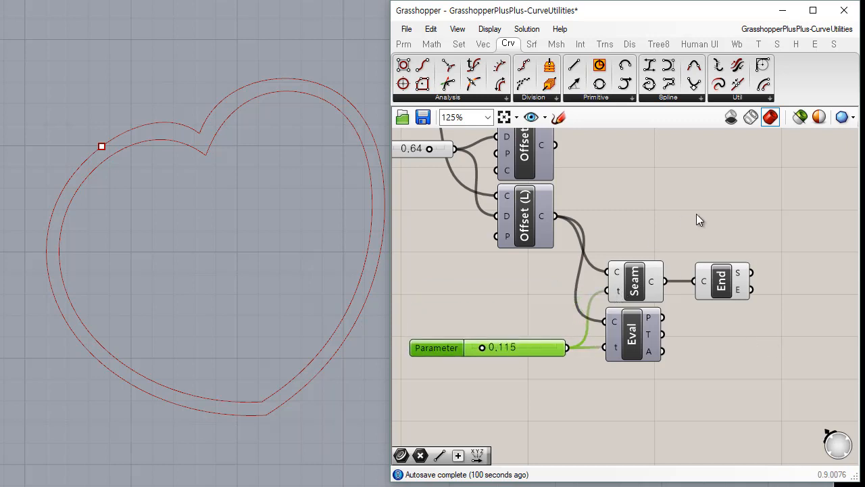
click(742, 211)
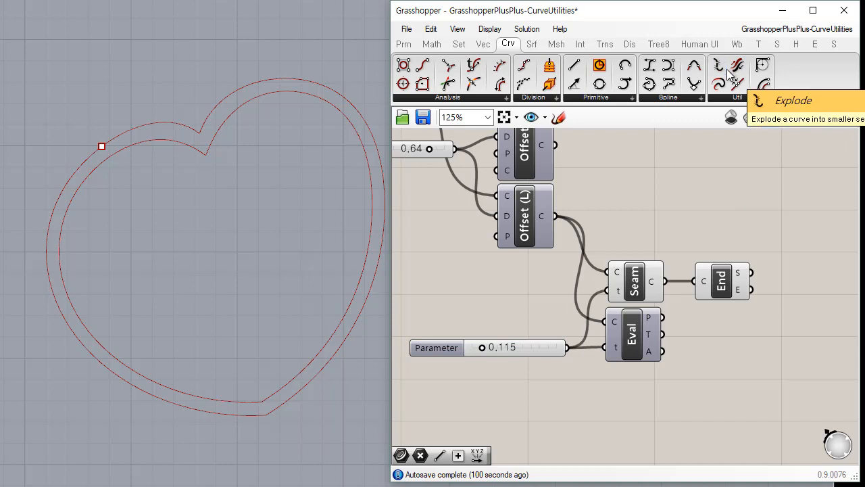
Browse the curve utility components and place a Curve To Polyline component in the empty area below End Points.
click(756, 98)
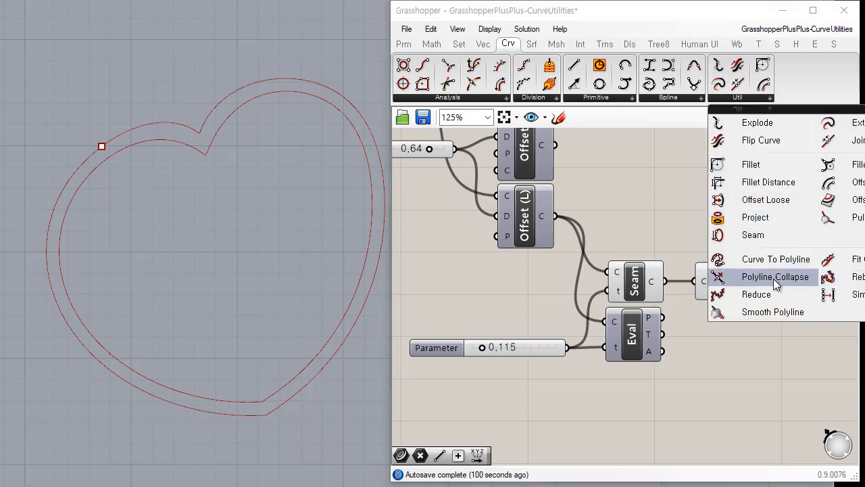
click(820, 363)
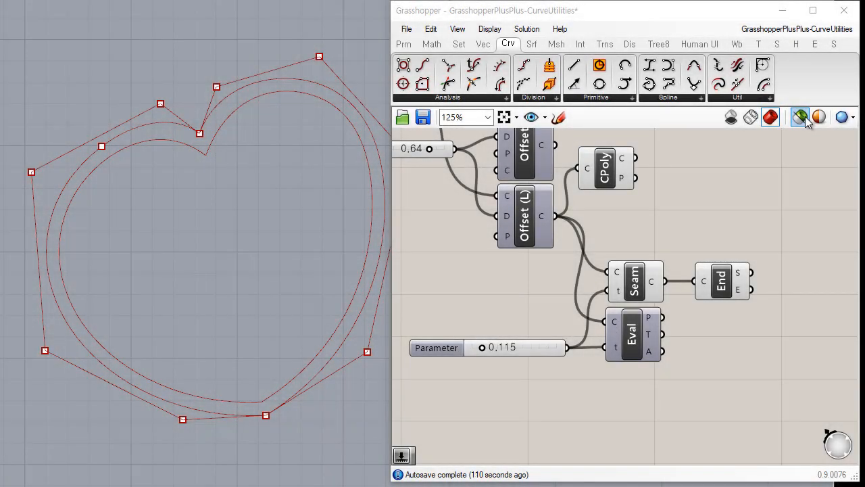
click(770, 98)
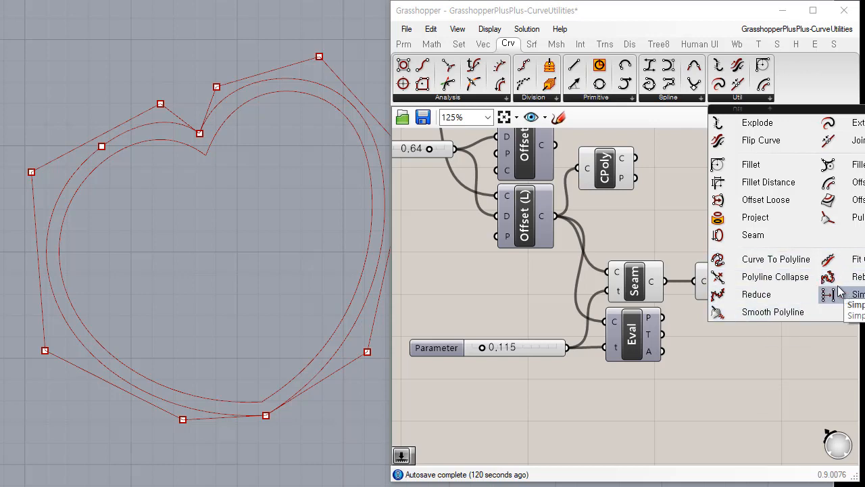
click(781, 261)
click(785, 375)
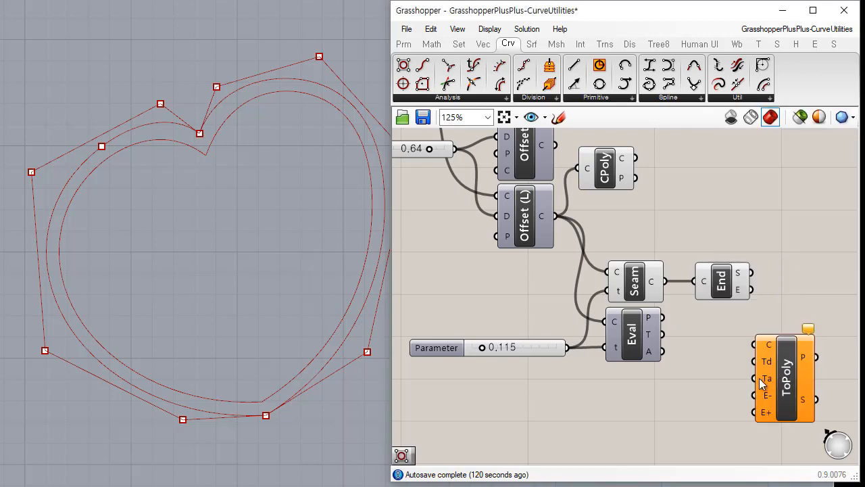
Hide the previews of the Control Polygon, Seam and End Points components.
right_drag(729, 364, 549, 294)
drag(611, 309, 693, 276)
right_drag(590, 240, 641, 363)
drag(642, 189, 476, 367)
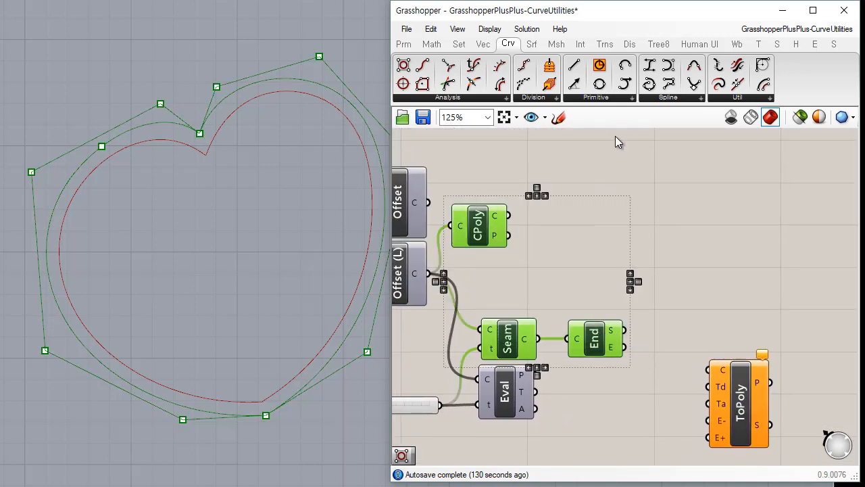
right_click(615, 135)
click(668, 167)
click(657, 258)
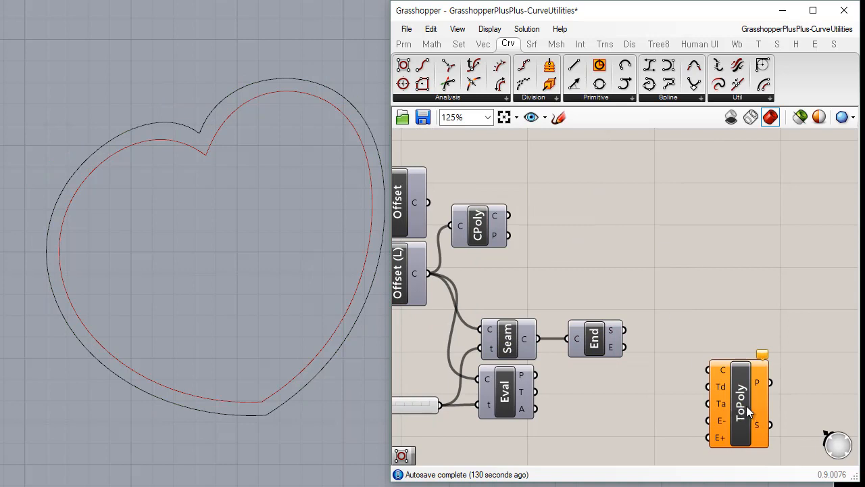
Shift the Curve To Polyline component upward, and delete both heart curves from the Rhino viewport.
drag(740, 413, 740, 380)
drag(342, 395, 285, 329)
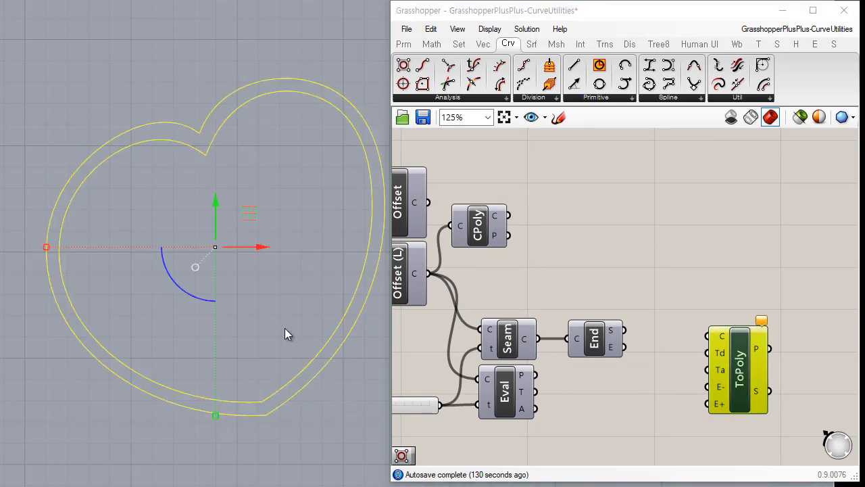
key(Delete)
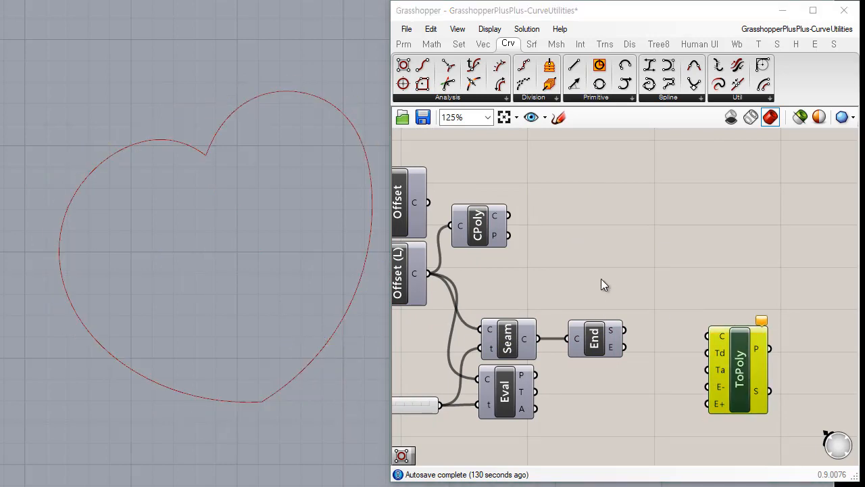
Add a Curve parameter near Curve To Polyline and feed it from the original heart Curve parameter.
right_drag(601, 279, 593, 252)
drag(780, 348, 779, 245)
right_drag(626, 234, 624, 344)
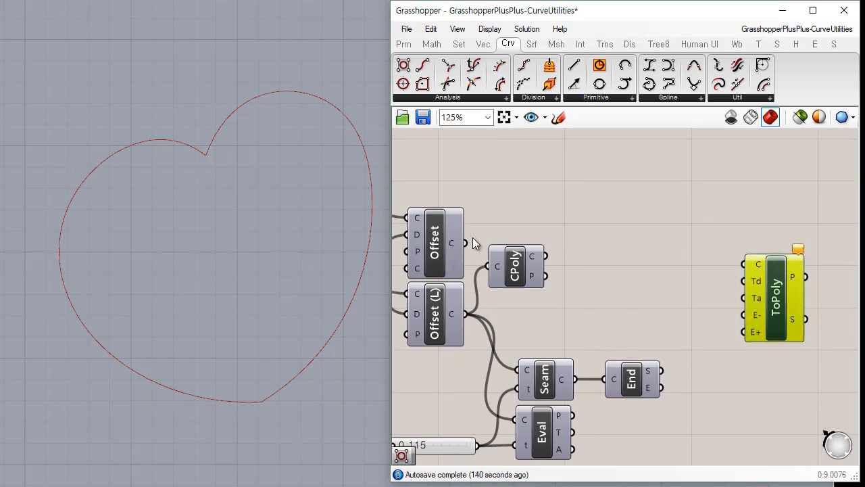
right_drag(472, 237, 566, 258)
scroll(602, 284, down, 1)
click(414, 222)
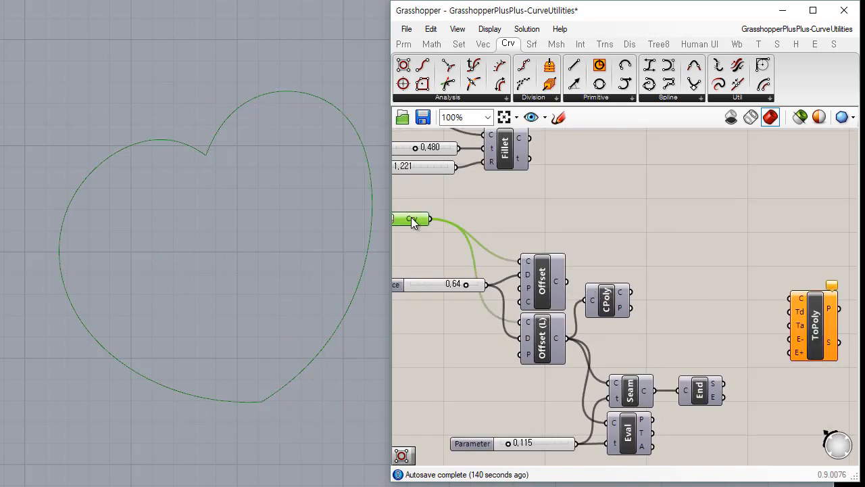
click(404, 44)
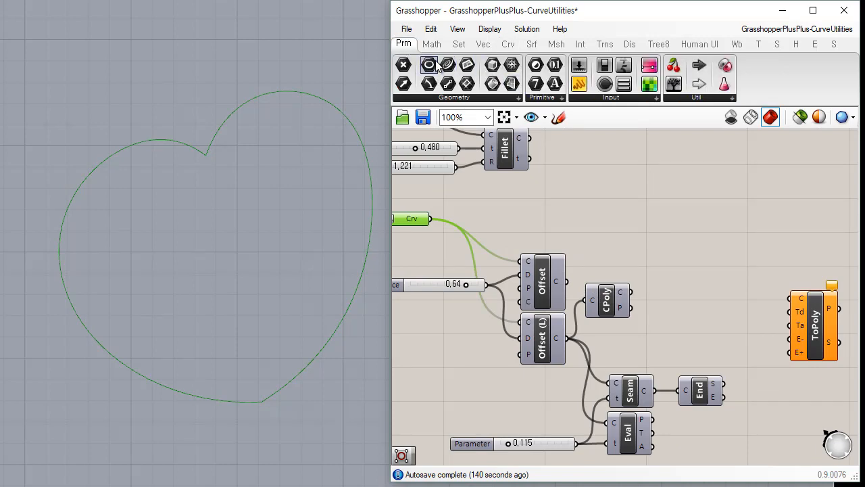
drag(450, 66, 731, 268)
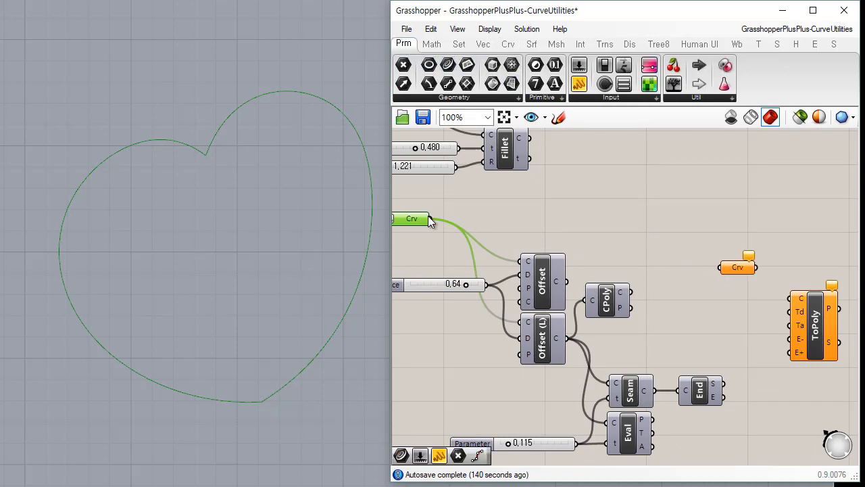
drag(430, 219, 721, 267)
Connect the new Curve parameter to Curve To Polyline's curve input and align the component beside it.
right_drag(736, 313, 611, 285)
scroll(611, 285, up, 1)
drag(635, 225, 685, 265)
drag(715, 316, 739, 273)
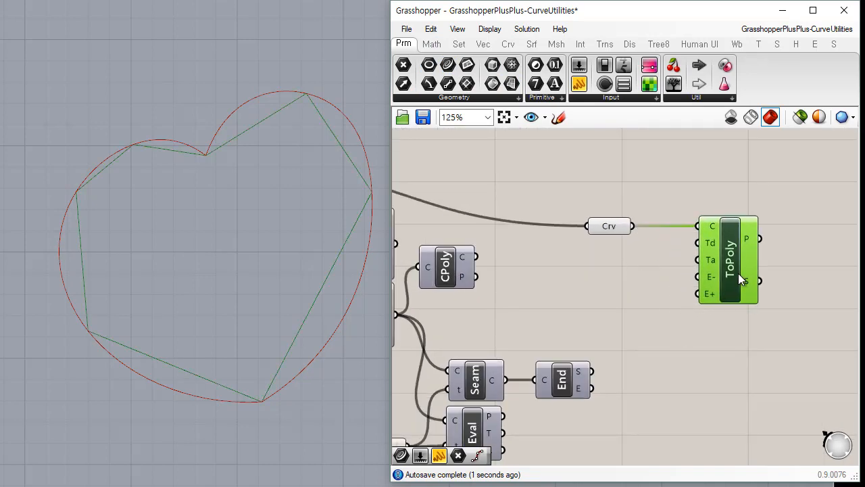
click(663, 315)
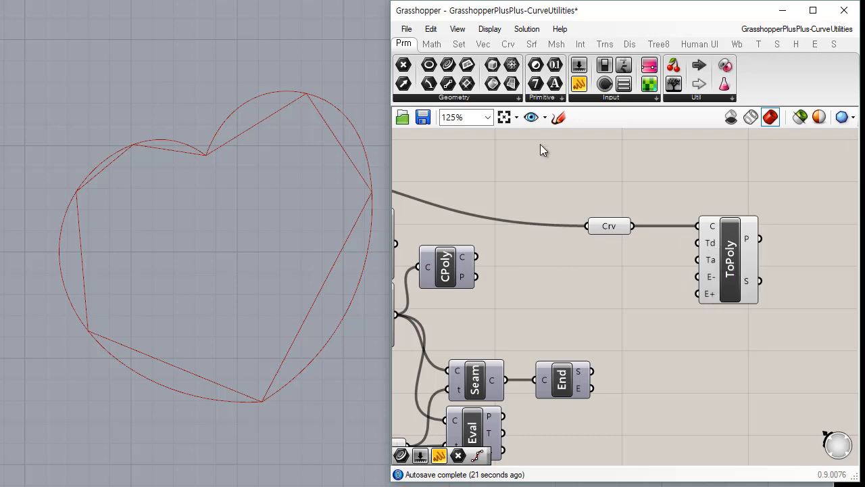
Add a 0.250 number slider and connect it to Curve To Polyline's distance tolerance input.
drag(594, 265, 626, 249)
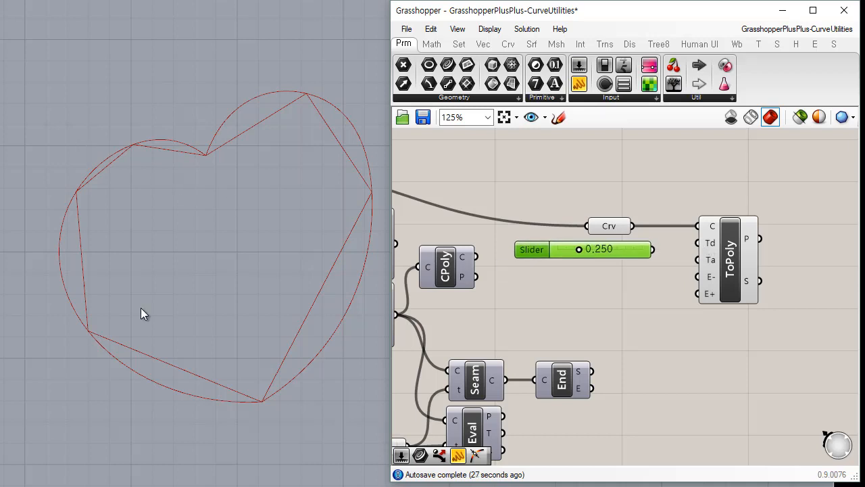
drag(699, 243, 657, 259)
click(664, 279)
drag(677, 250, 615, 252)
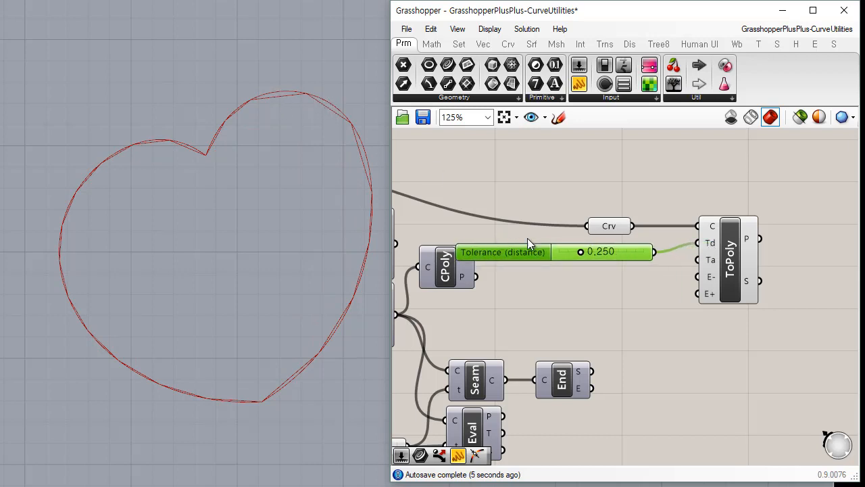
Test the distance tolerance at 1.000, and set it to 0.408.
drag(581, 251, 654, 258)
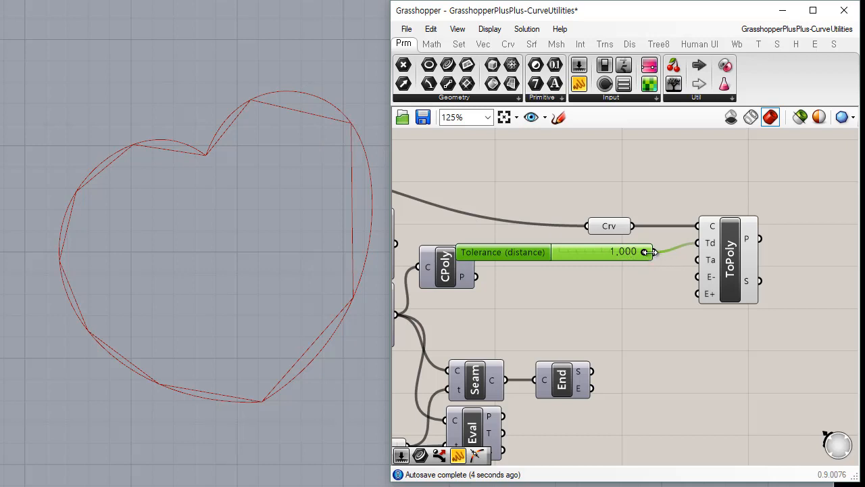
drag(645, 253, 595, 256)
click(649, 274)
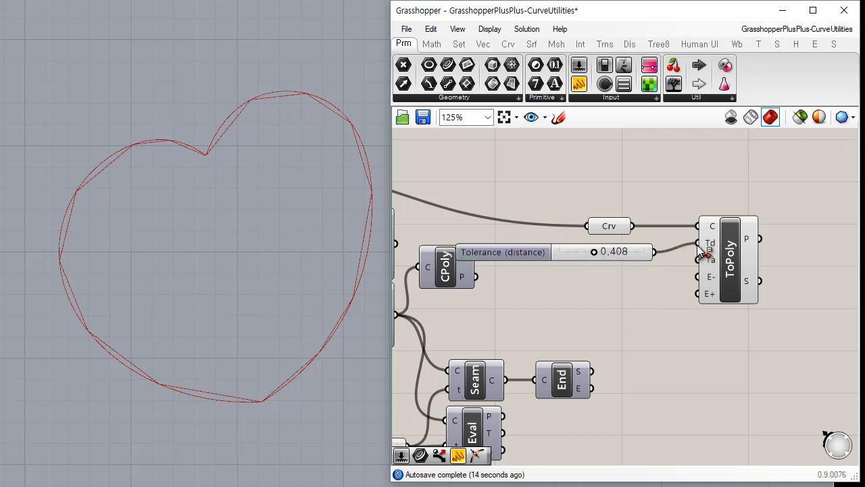
Move the slider's connection from distance tolerance to angle tolerance, test 1.000, and set the angle tolerance to 0.389.
ctrl+drag(660, 257, 681, 312)
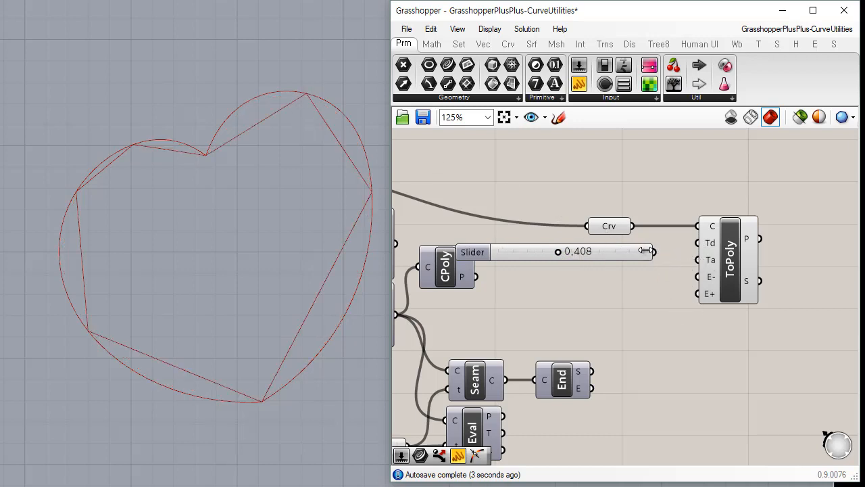
drag(655, 251, 710, 261)
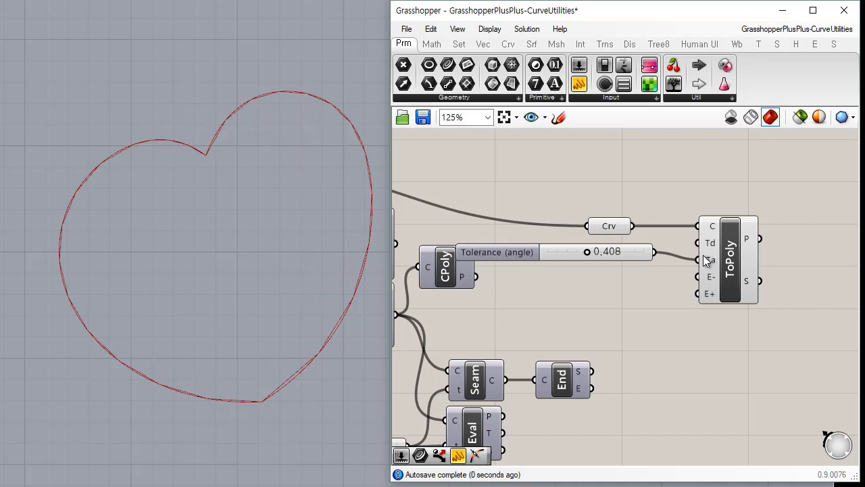
drag(586, 251, 669, 255)
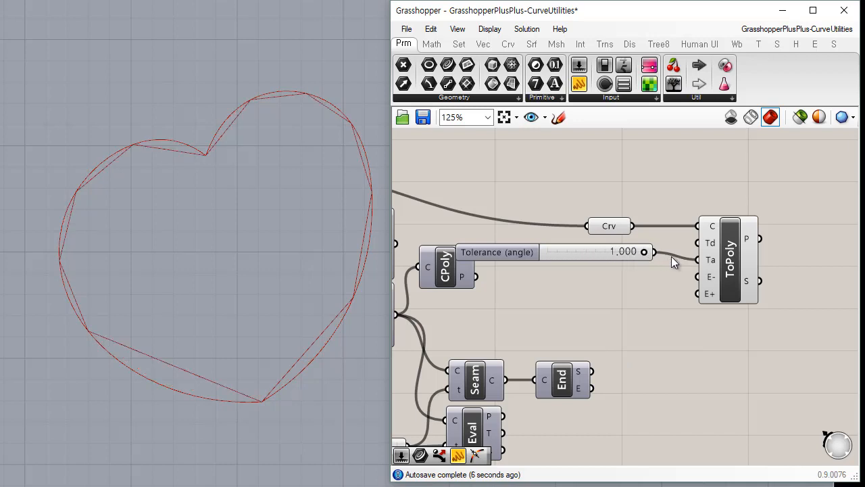
drag(599, 256, 573, 265)
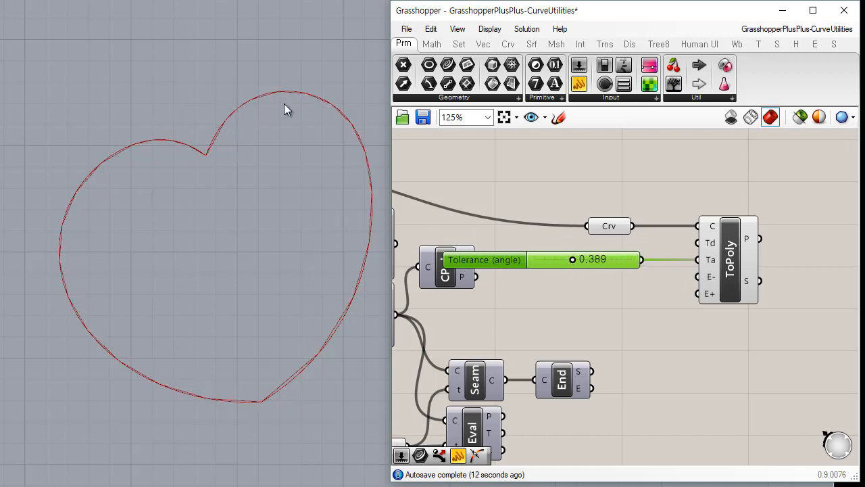
click(677, 291)
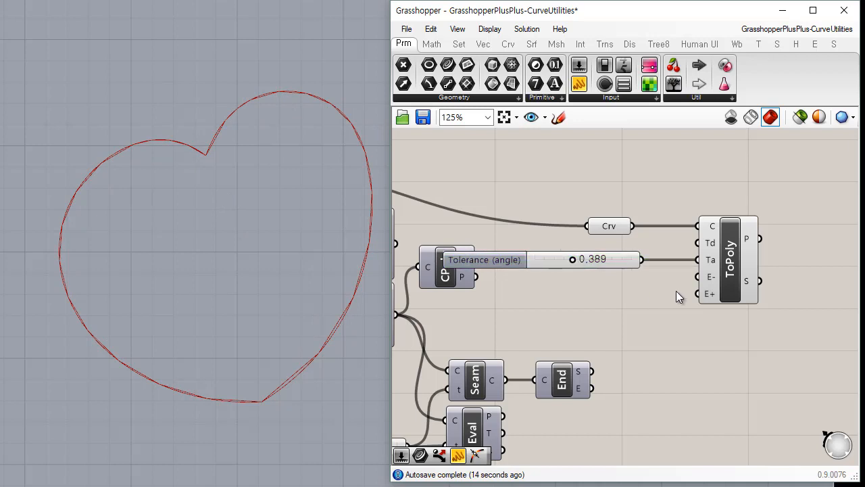
Rewire the slider from angle tolerance to Curve To Polyline's minimum edge input and set it to 1.000.
mouse_move(704, 269)
ctrl+mouse_down()
mouse_move(642, 265)
mouse_move(626, 279)
mouse_move(698, 277)
ctrl+mouse_up()
click(622, 264)
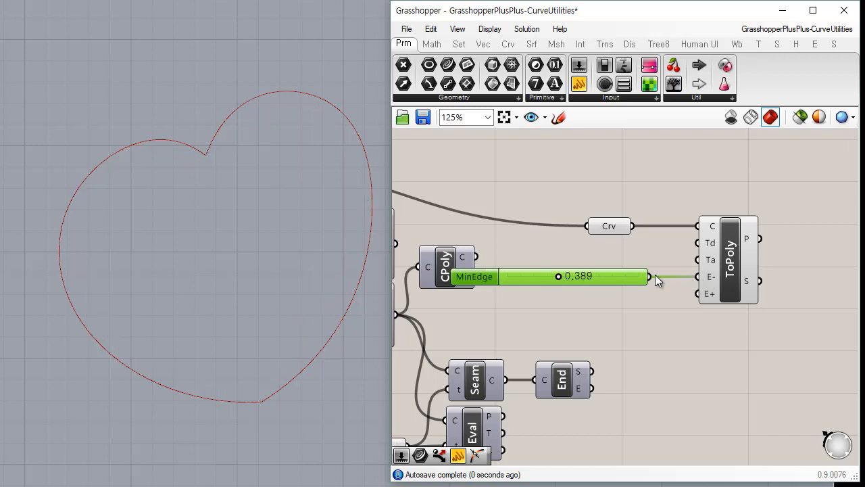
drag(556, 274, 658, 277)
click(576, 340)
Replace the minimum edge slider's connection with a new 3.55 slider, and lower the minimum edge length to 1.79.
double_click(546, 295)
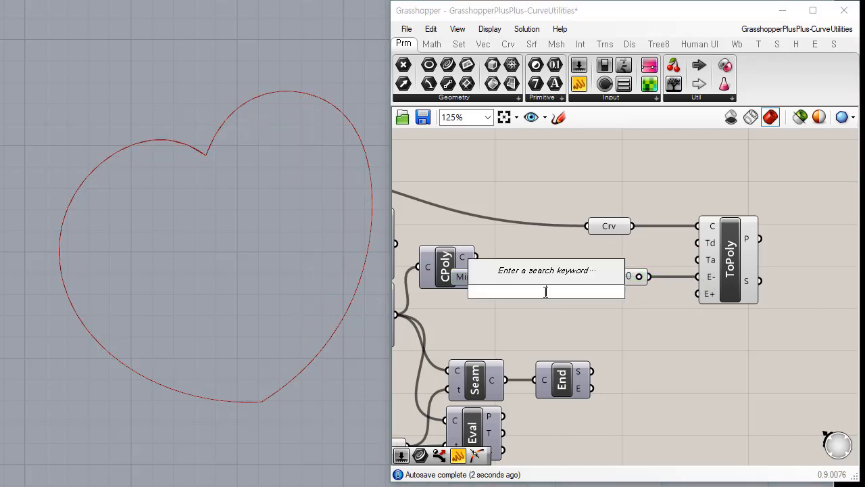
text(3.55)
key(Return)
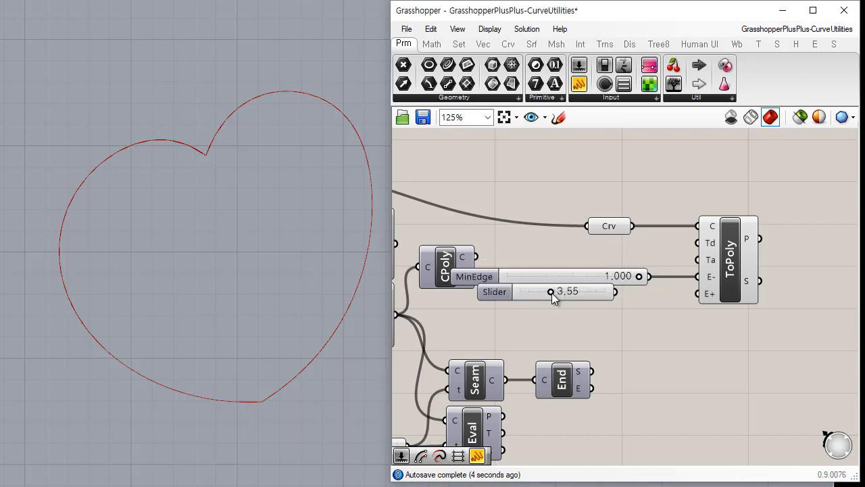
drag(619, 275, 619, 265)
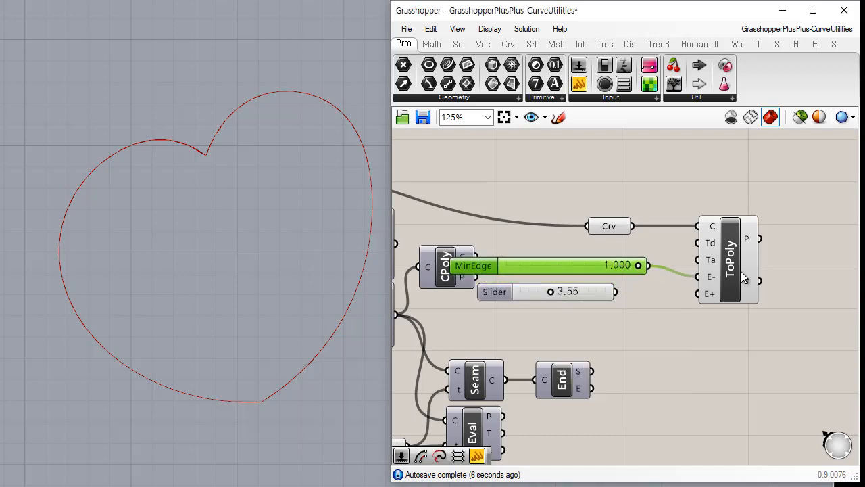
drag(699, 277, 609, 296)
drag(619, 292, 617, 292)
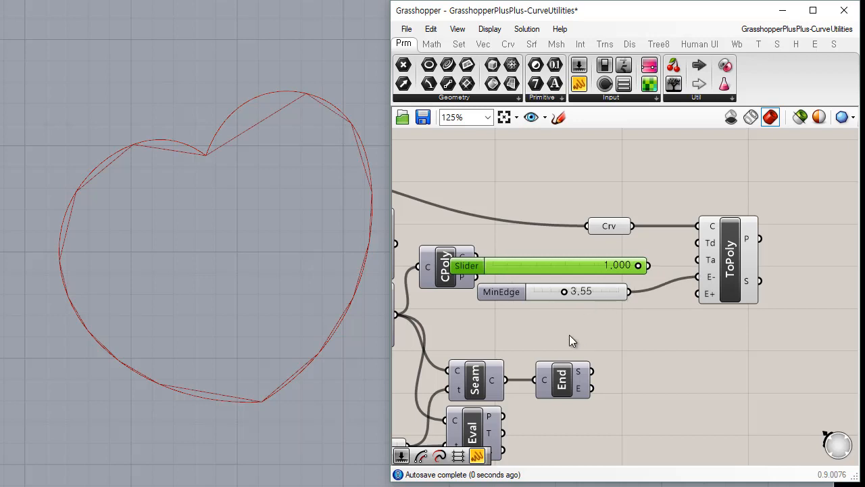
click(569, 335)
drag(564, 295, 548, 294)
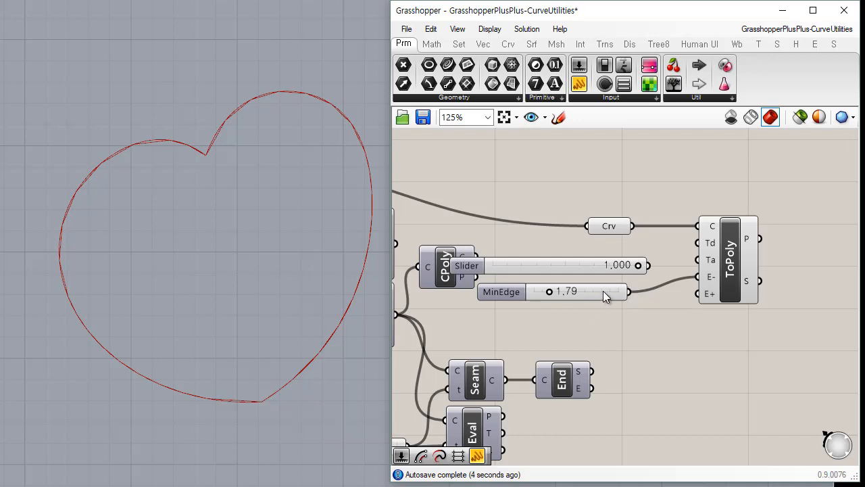
Set the minimum edge length to 4.27, then test an angle tolerance of 0.277 and disconnect the angle tolerance slider.
drag(603, 291, 625, 292)
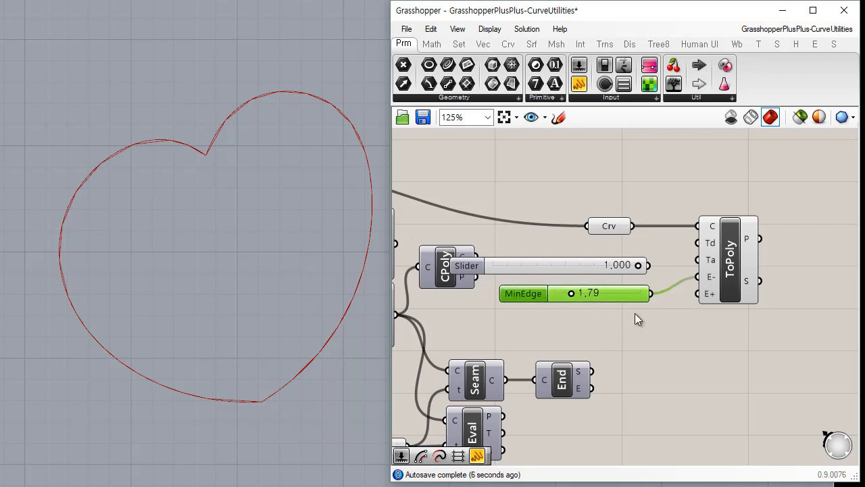
drag(572, 296, 592, 295)
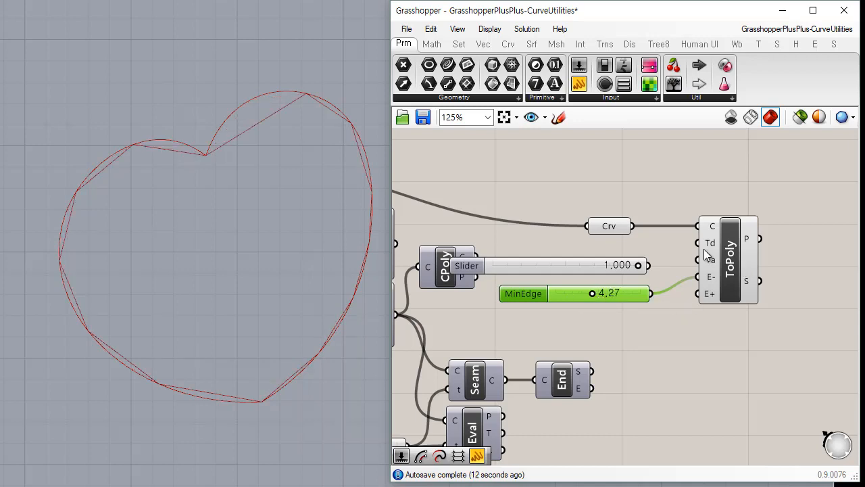
drag(647, 266, 697, 260)
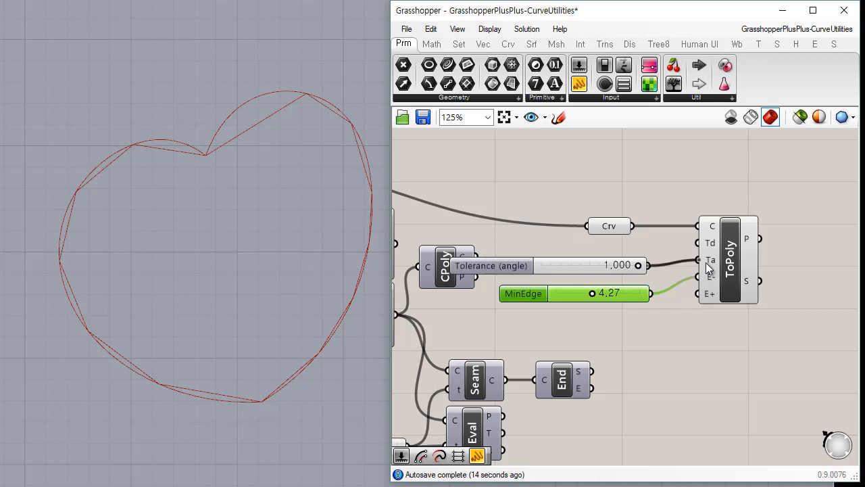
drag(637, 265, 568, 265)
drag(630, 293, 627, 287)
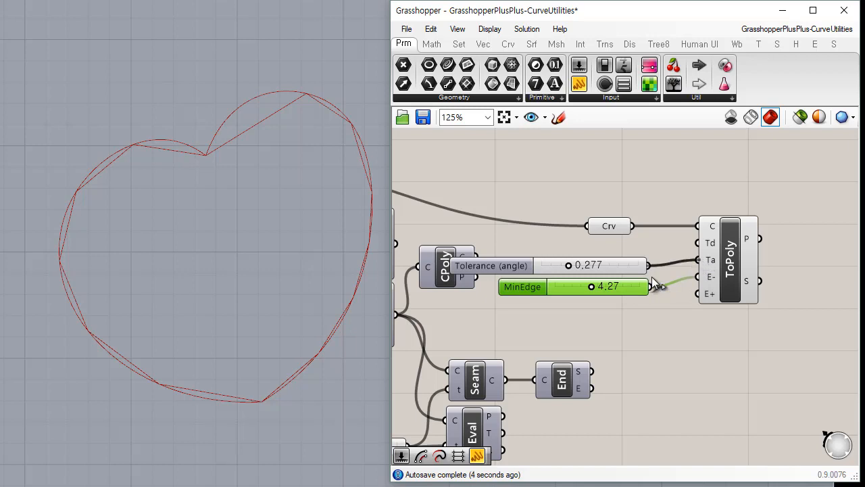
ctrl+drag(648, 261, 649, 264)
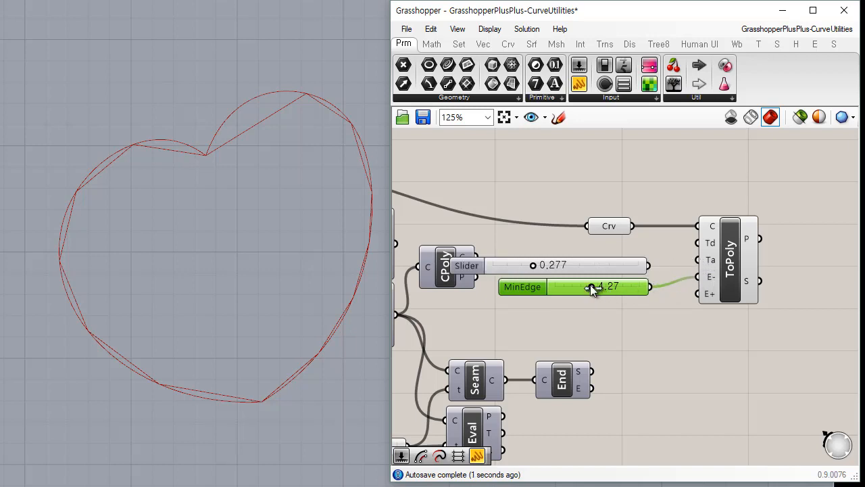
Duplicate the minimum edge slider for the maximum edge input, with the minimum at 1.63 and the maximum at 2.67.
drag(590, 288, 662, 261)
drag(626, 288, 650, 312)
key(ctrl+c)
key(ctrl+v)
drag(581, 288, 576, 307)
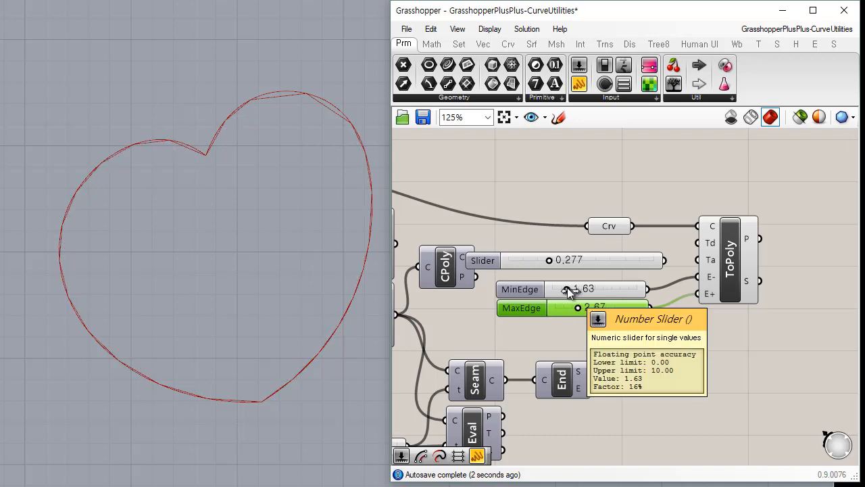
Adjust the minimum edge length to 1.55 and the maximum edge length to 2.75, aligning both sliders with Curve To Polyline.
drag(727, 276, 724, 278)
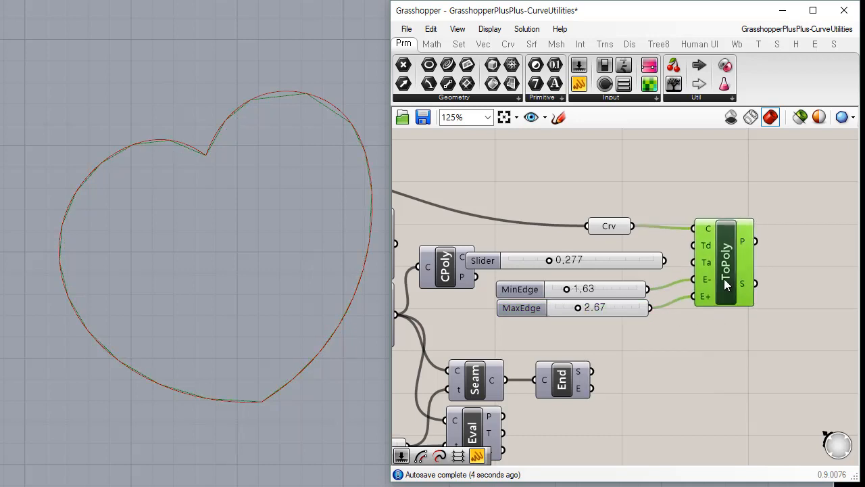
click(690, 325)
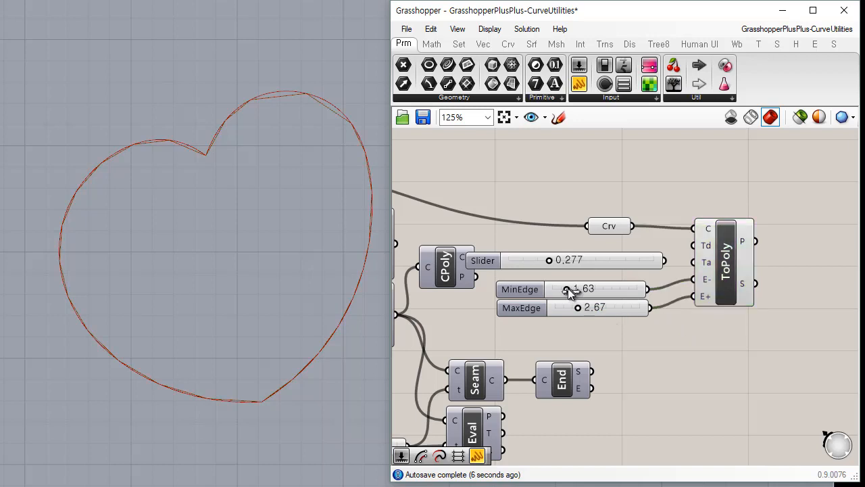
drag(569, 288, 580, 303)
drag(730, 277, 733, 272)
drag(622, 283, 629, 304)
click(625, 310)
click(701, 323)
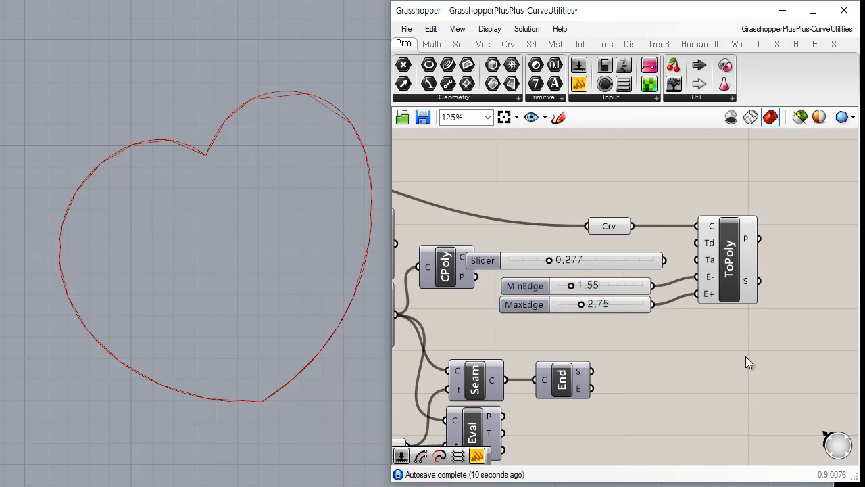
Add a Polyline Collapse component beside Curve To Polyline.
right_drag(678, 350, 511, 303)
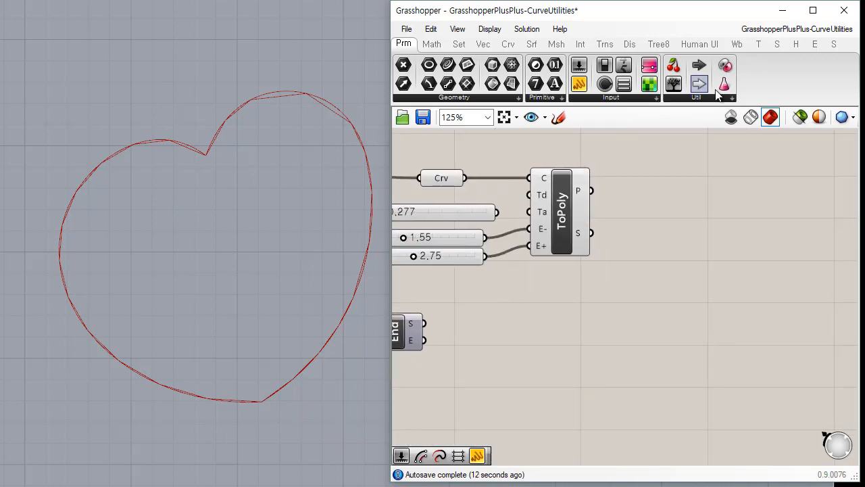
click(697, 98)
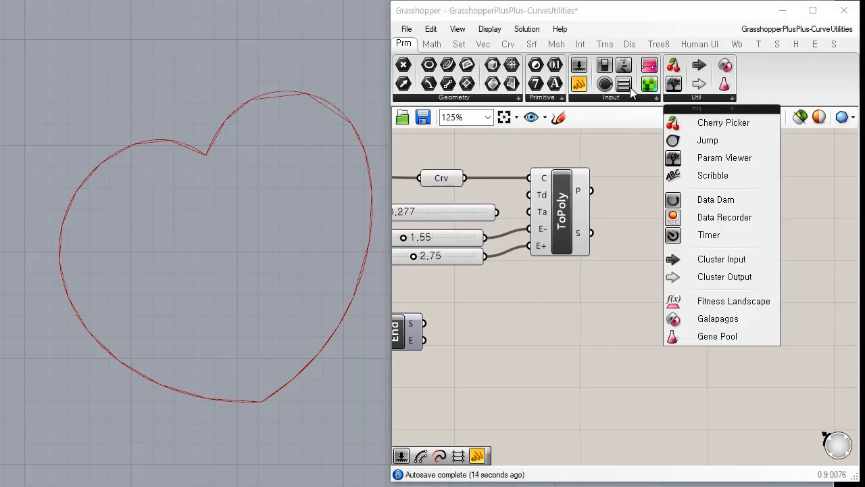
click(507, 44)
click(722, 100)
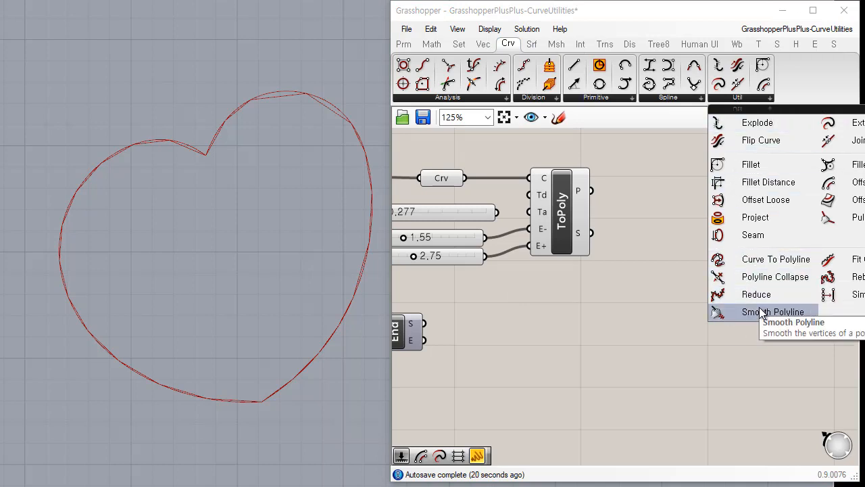
click(775, 280)
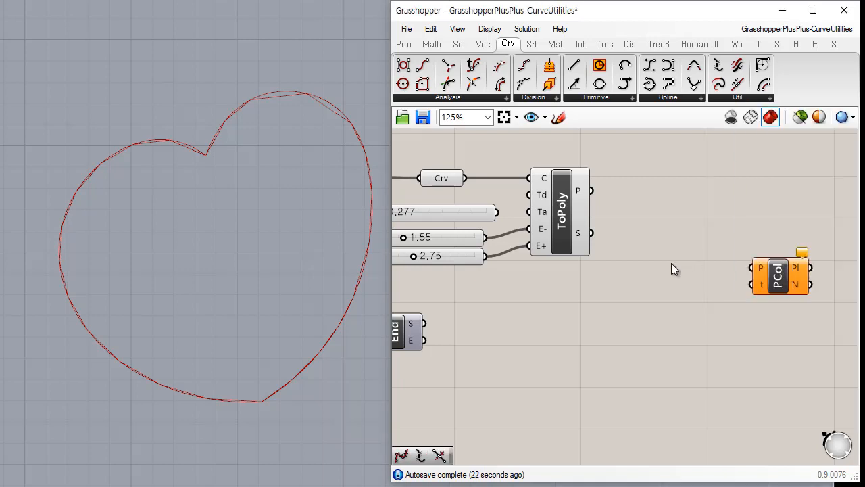
drag(779, 282, 677, 237)
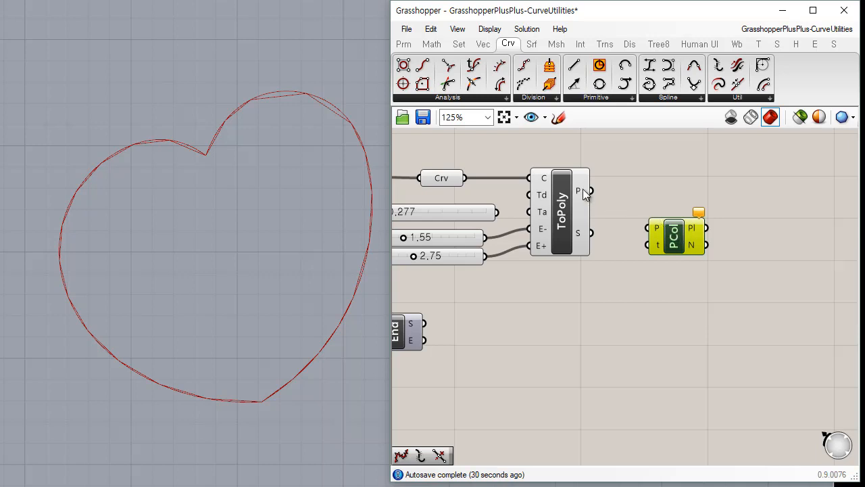
Test a maximum edge length of 3.71 alone, then disconnect it and reconnect the 1.55 slider to the minimum edge input.
right_drag(547, 334, 642, 322)
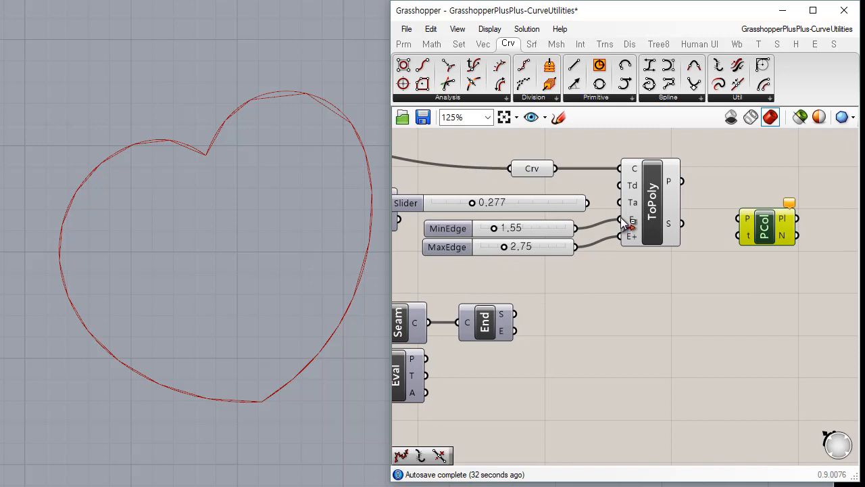
ctrl+drag(621, 219, 574, 227)
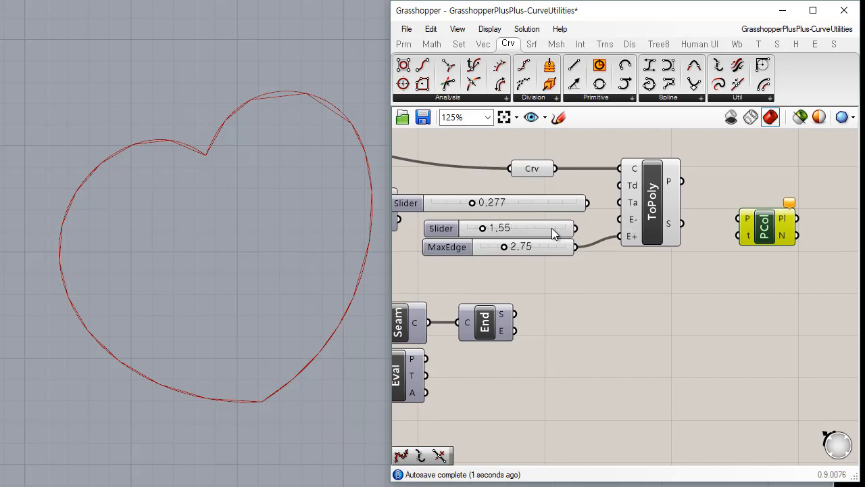
click(555, 232)
mouse_move(504, 247)
mouse_down()
mouse_move(523, 246)
mouse_move(513, 248)
mouse_up()
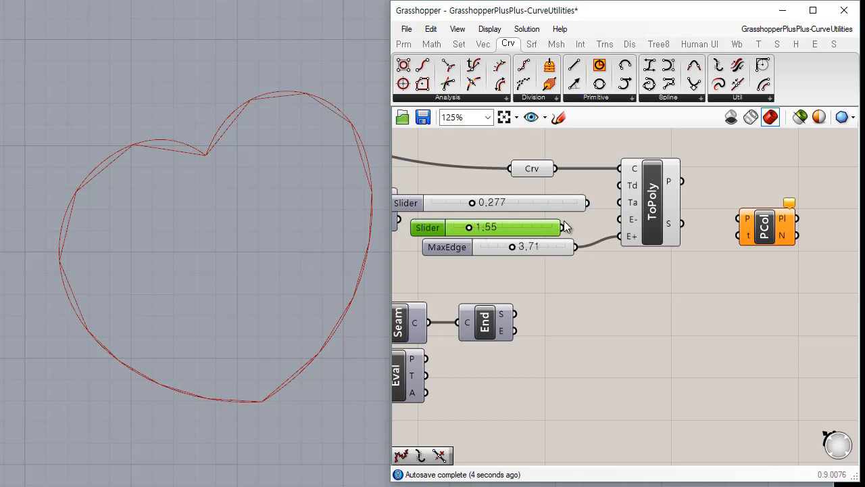
drag(564, 227, 575, 247)
click(616, 288)
Duplicate the 1.55 slider below Curve To Polyline and connect the converted polyline to Polyline Collapse's polyline input.
drag(524, 227, 681, 288)
drag(682, 182, 768, 253)
click(766, 244)
click(746, 295)
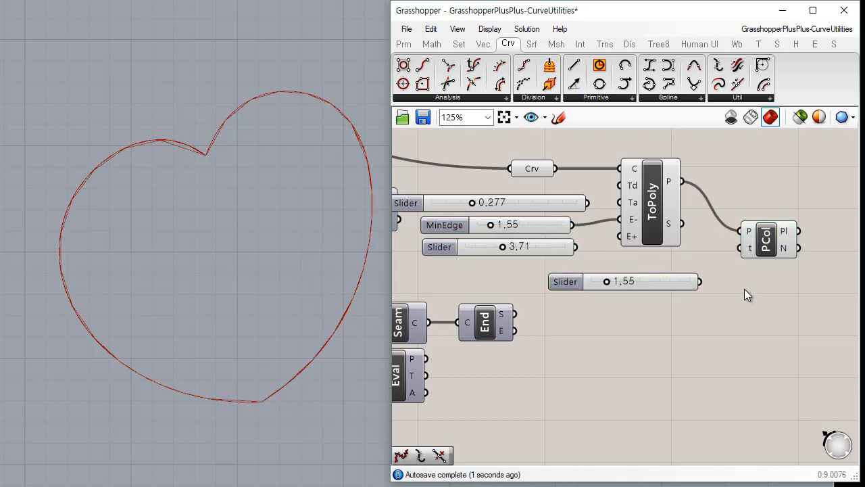
Compare the Curve To Polyline and Polyline Collapse previews with the offset curves around the heart's notch.
click(655, 210)
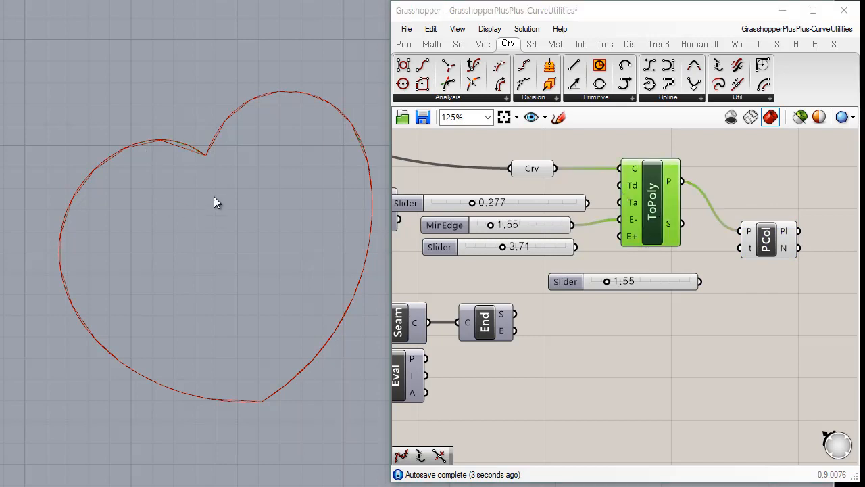
click(531, 169)
scroll(524, 196, down, 4)
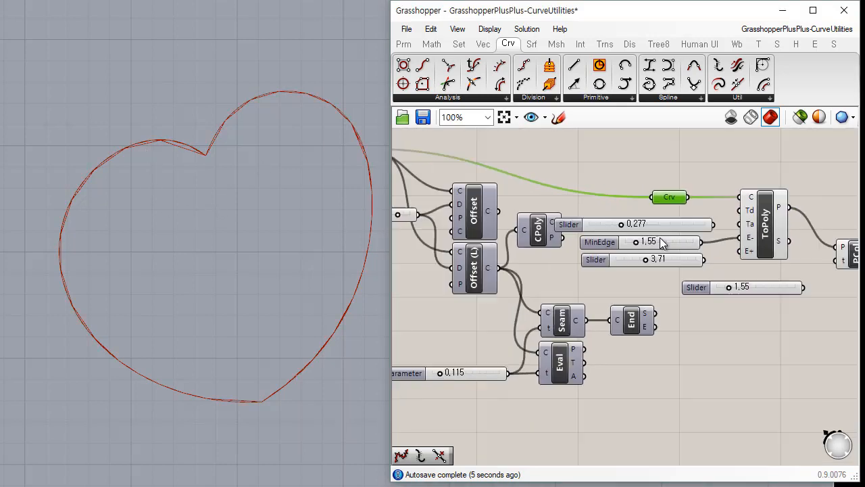
click(495, 191)
right_drag(668, 244, 606, 226)
scroll(646, 212, up, 3)
scroll(646, 212, up, 2)
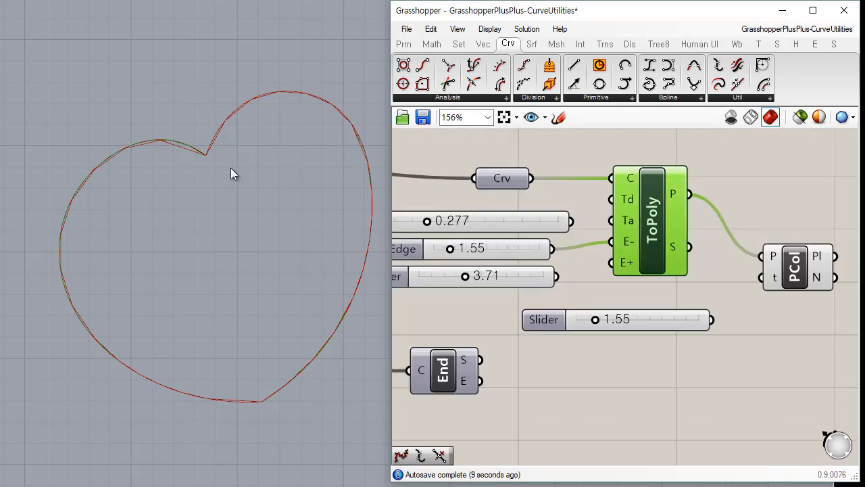
scroll(162, 144, up, 5)
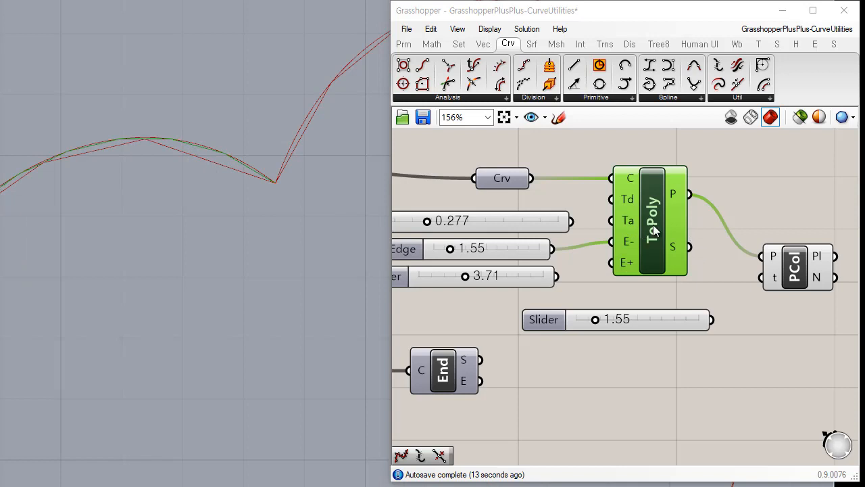
right_drag(797, 278, 738, 233)
click(738, 234)
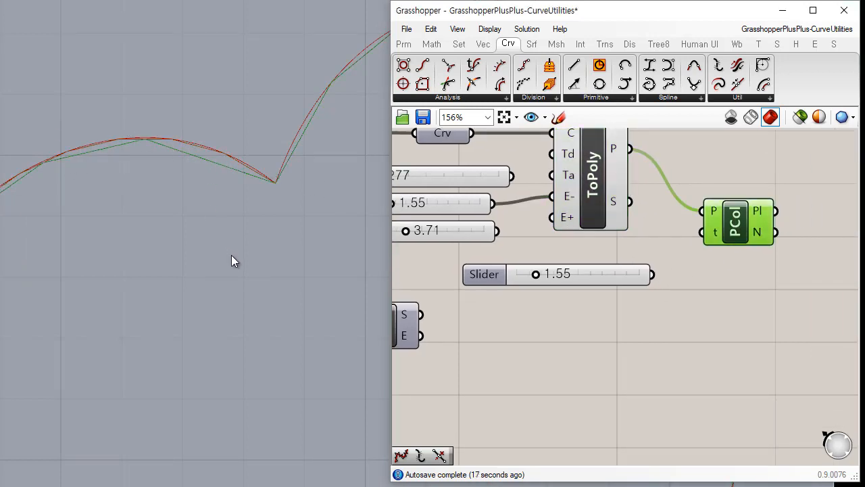
scroll(234, 260, down, 5)
right_drag(272, 280, 277, 238)
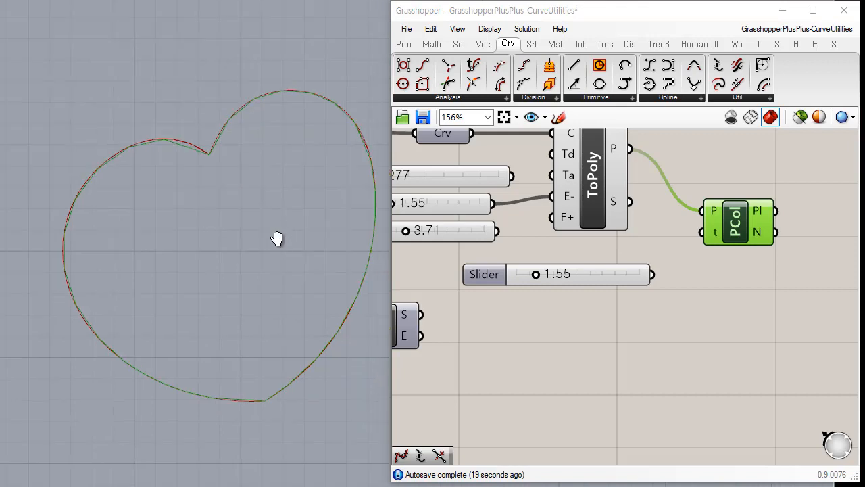
Connect the spare 1.55 slider to Polyline Collapse's tolerance input and set it to 2.64.
click(646, 310)
drag(700, 232, 650, 274)
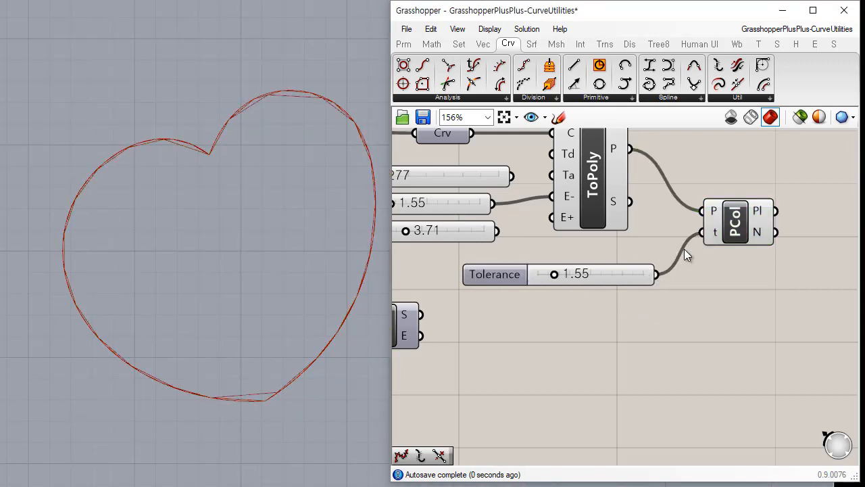
click(739, 217)
mouse_move(553, 274)
mouse_down()
mouse_move(608, 279)
mouse_move(565, 275)
mouse_up()
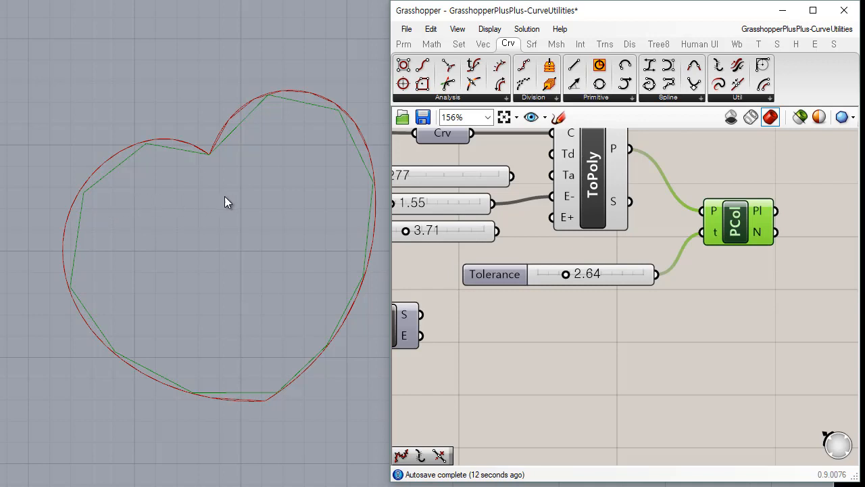
Draw an open V-shaped polyline inside the heart in Rhino, with two very short segments at its tip.
click(99, 230)
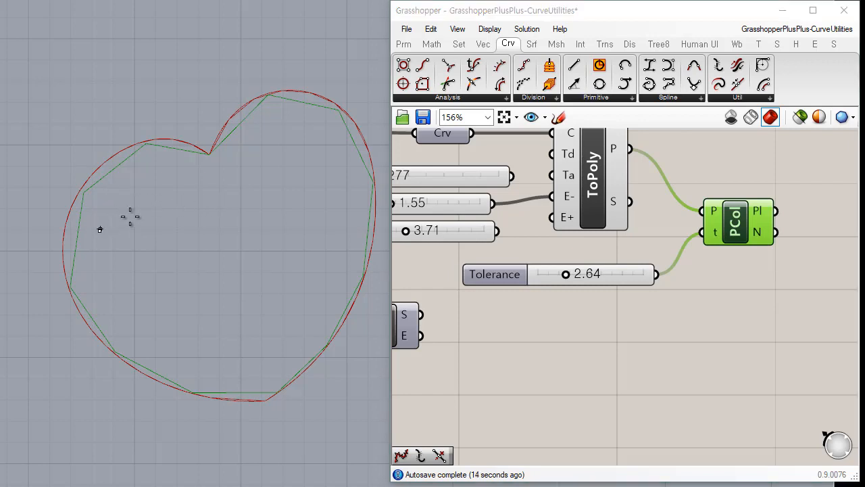
scroll(211, 187, up, 2)
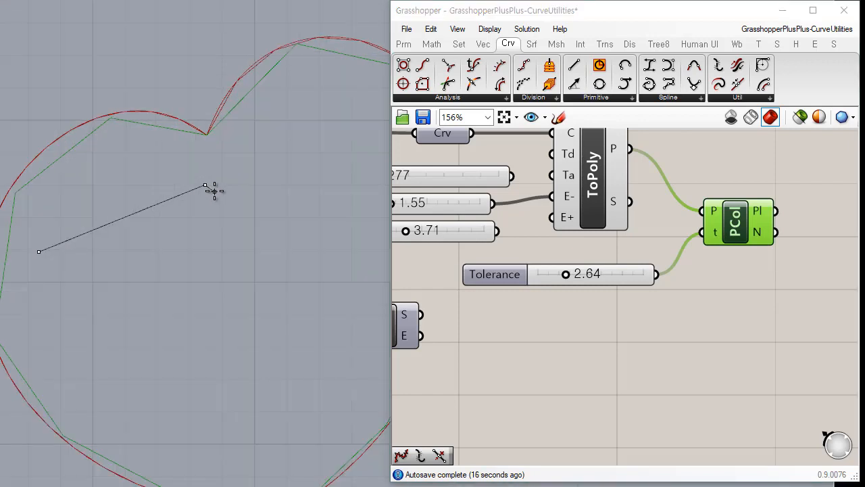
click(211, 188)
click(213, 196)
click(129, 440)
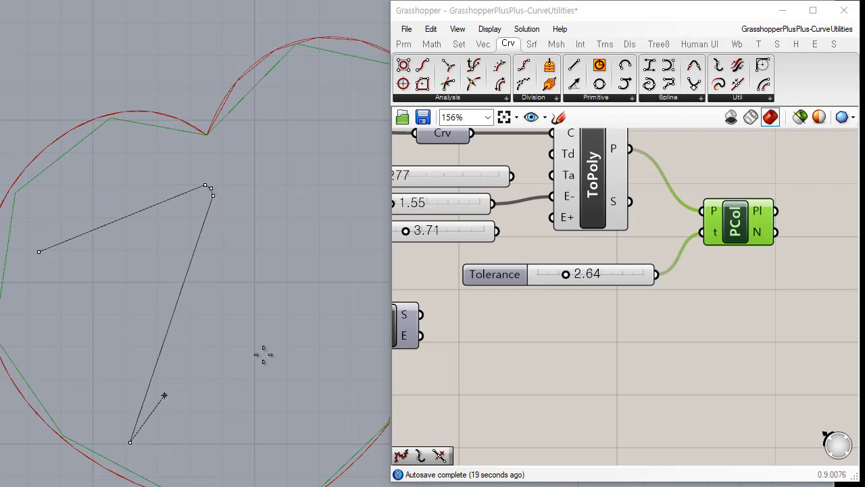
key(Return)
Add a Curve parameter, reference the drawn V-shaped polyline, and use it as Polyline Collapse's polyline input.
click(404, 44)
drag(457, 82, 598, 247)
right_click(597, 247)
click(654, 445)
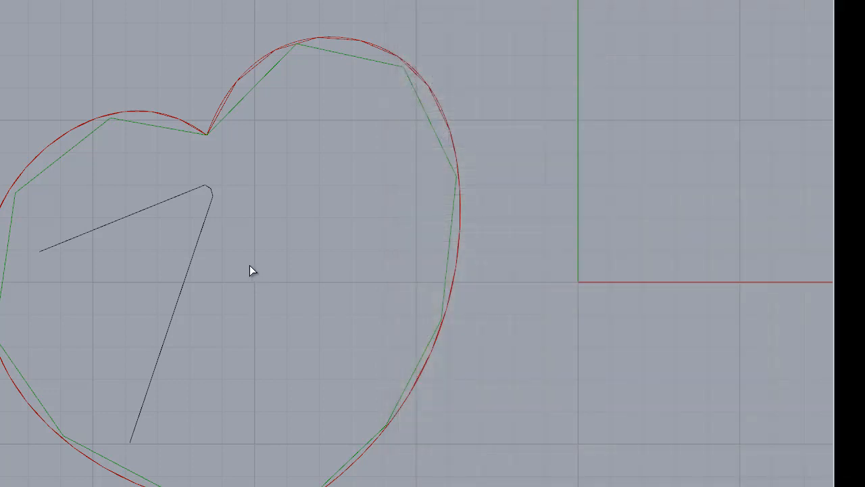
click(178, 298)
drag(626, 247, 703, 212)
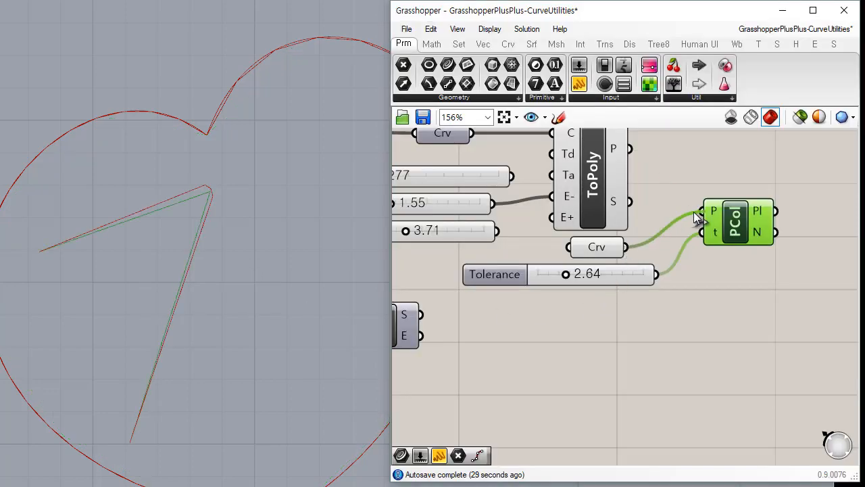
Set the collapse tolerance to 0.02 and compare the collapsed result with the V-shaped source polyline.
drag(754, 232, 754, 242)
click(722, 323)
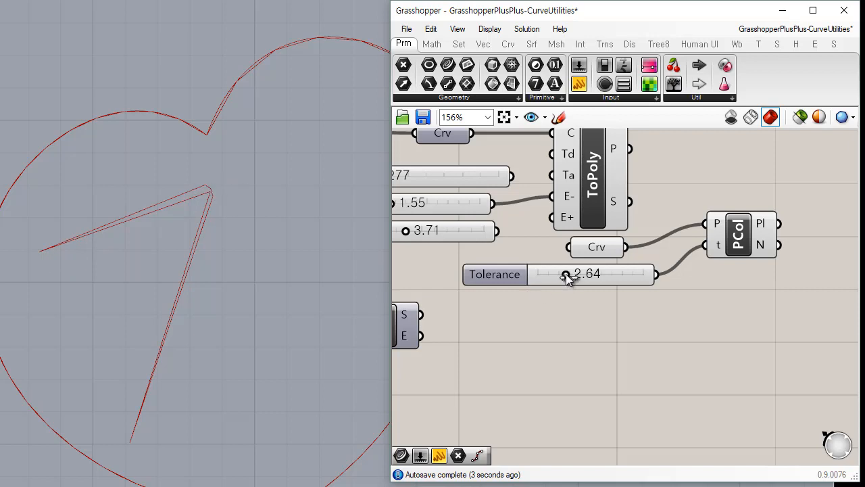
drag(568, 278, 538, 274)
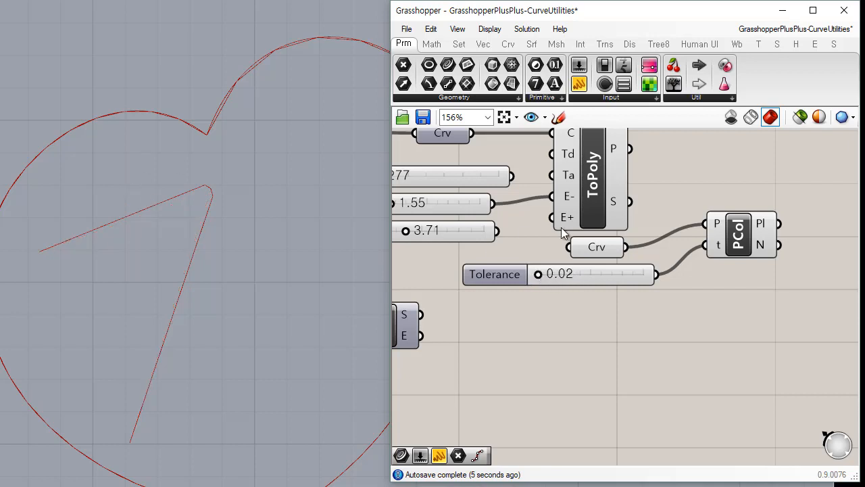
click(744, 240)
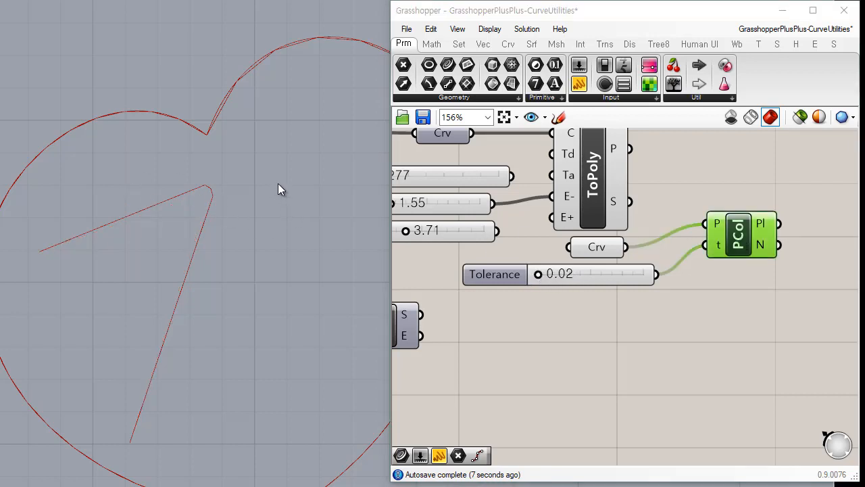
click(184, 244)
click(604, 249)
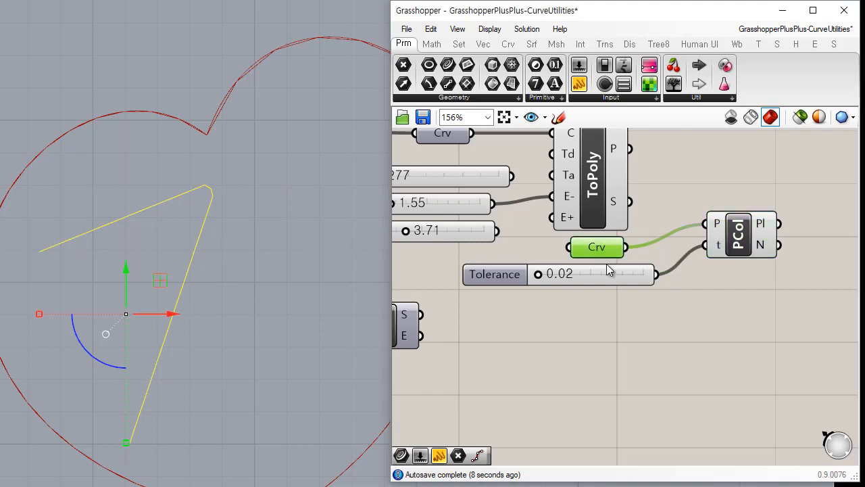
Compare the collapsed polyline with its source, line Polyline Collapse up with its inputs, and set its tolerance to 1.17.
click(651, 338)
click(281, 298)
click(741, 236)
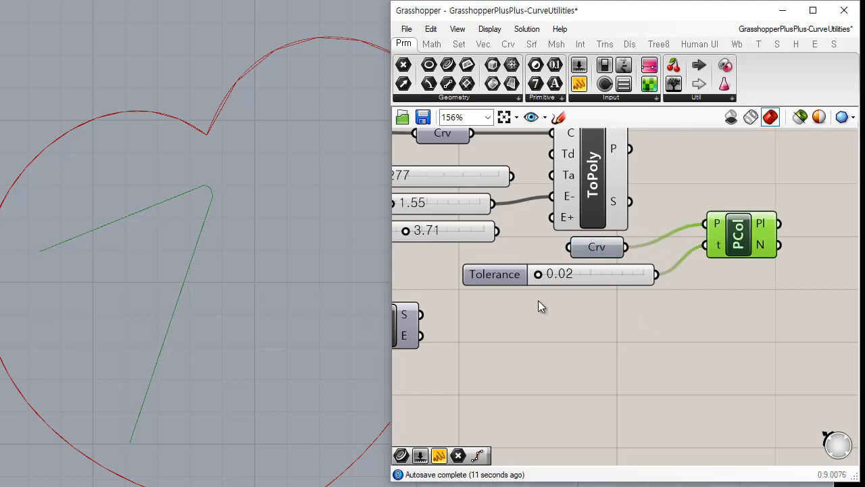
mouse_move(537, 279)
mouse_down()
mouse_move(546, 277)
mouse_move(538, 279)
mouse_up()
click(628, 340)
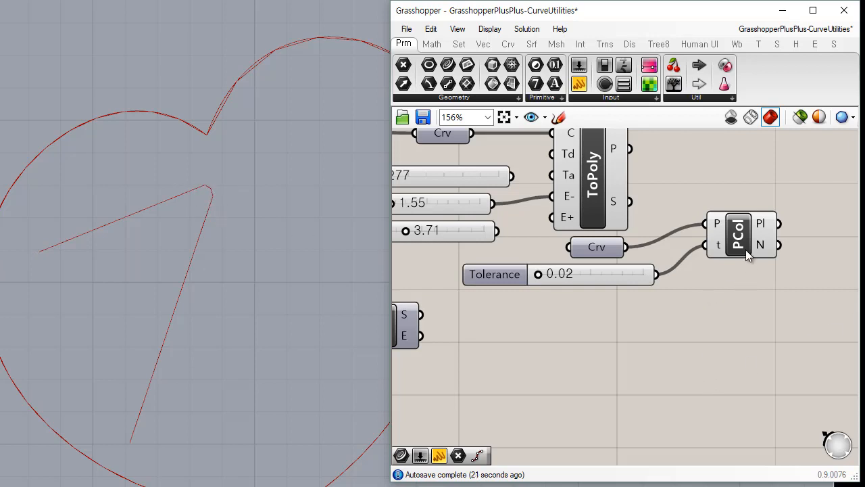
drag(745, 250, 736, 272)
click(703, 331)
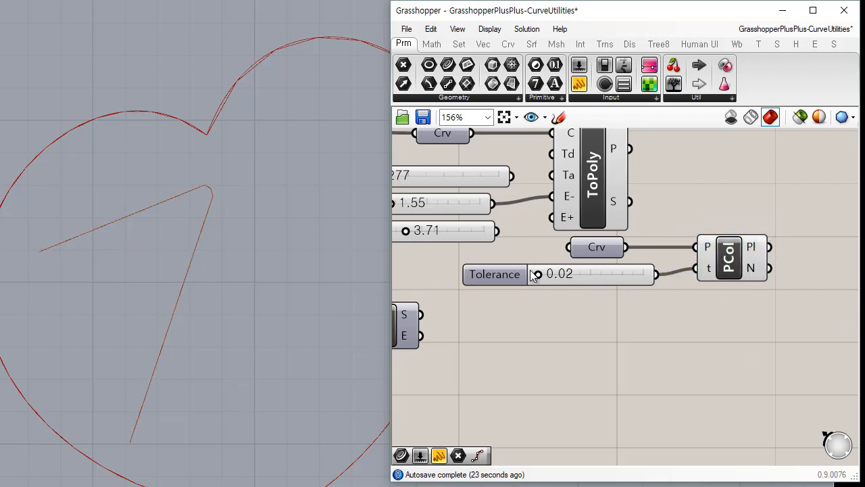
drag(536, 274, 549, 273)
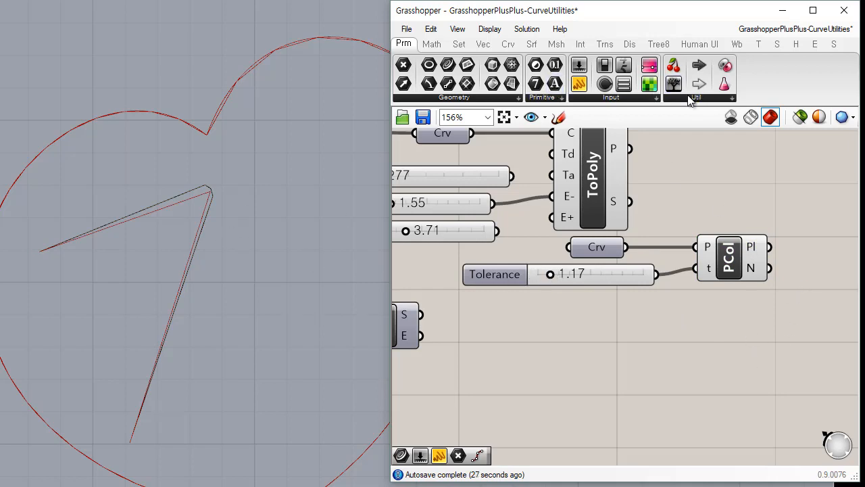
Add a Reduce component and move Polyline Collapse with its curve and tolerance slider down, clear of it.
click(504, 44)
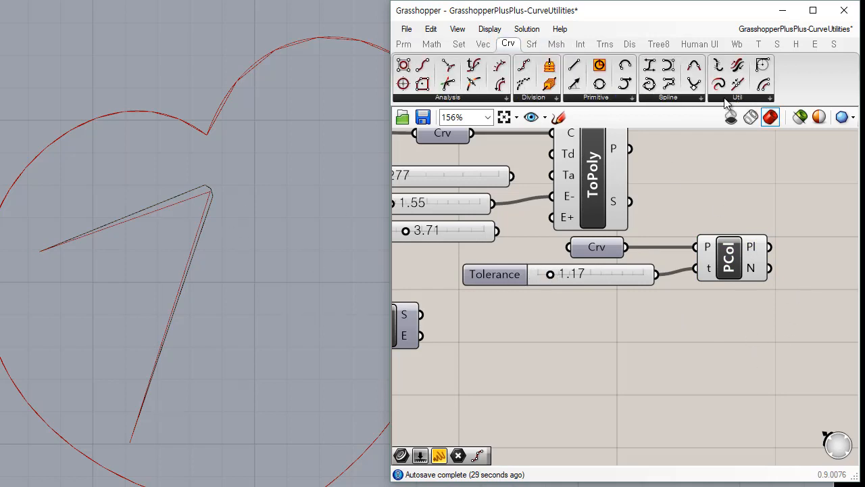
click(730, 99)
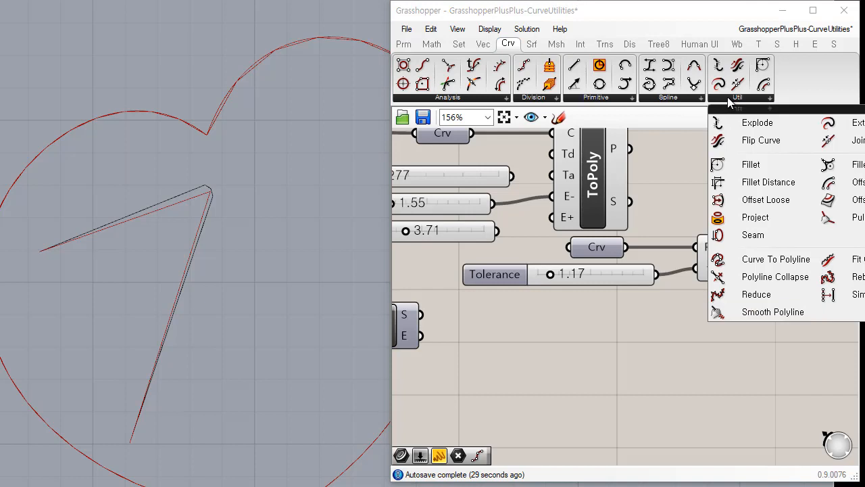
click(757, 295)
click(738, 354)
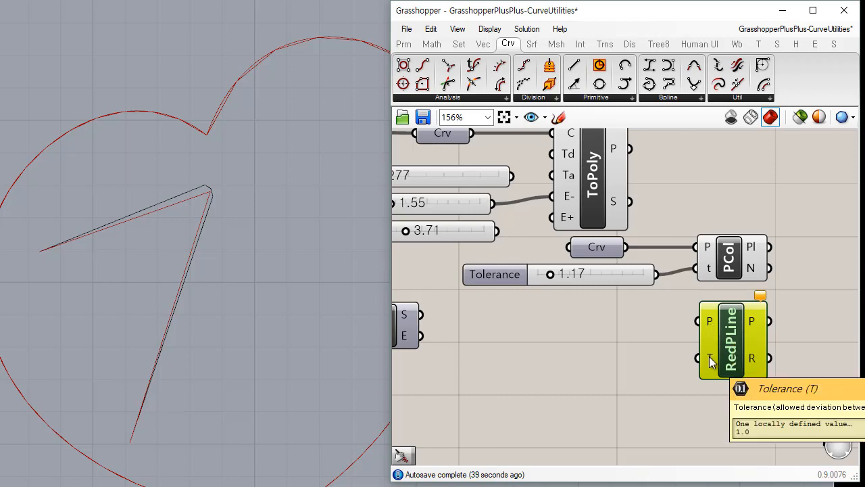
scroll(711, 345, down, 3)
drag(718, 341, 638, 278)
drag(728, 287, 708, 396)
Feed Curve To Polyline's polyline output into Reduce's polyline input and place Reduce below it.
click(668, 264)
click(638, 237)
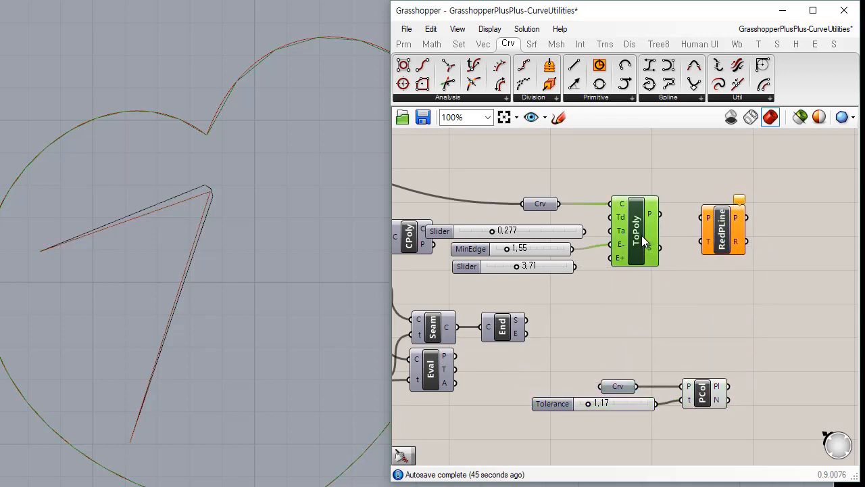
scroll(278, 286, down, 3)
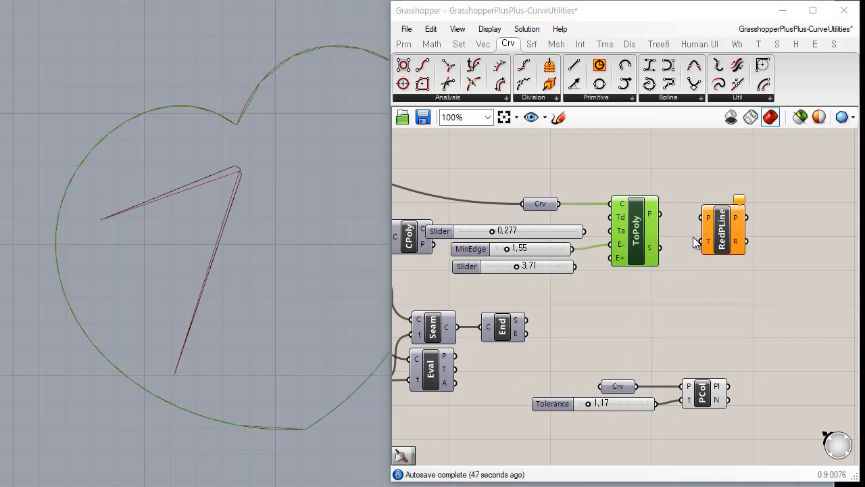
drag(660, 215, 717, 289)
click(655, 322)
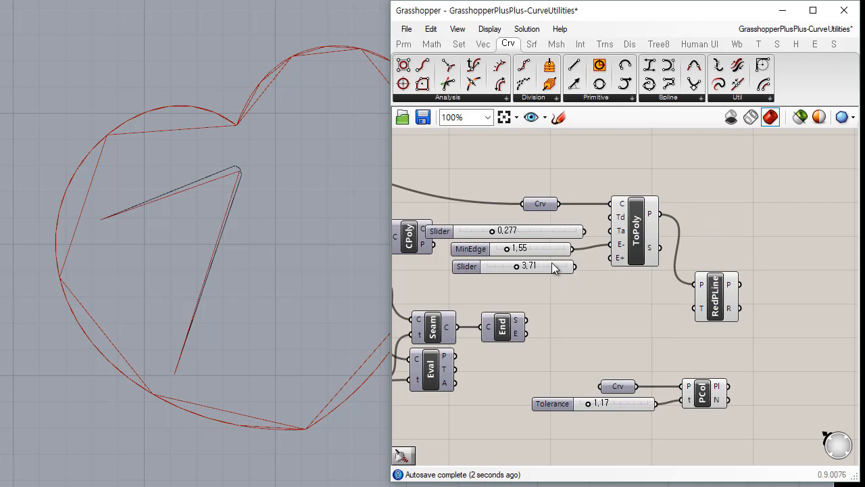
Connect the spare 3.71 slider to Reduce's tolerance input and set it to 0.19.
mouse_move(551, 265)
mouse_down()
mouse_move(634, 311)
mouse_move(695, 309)
mouse_up()
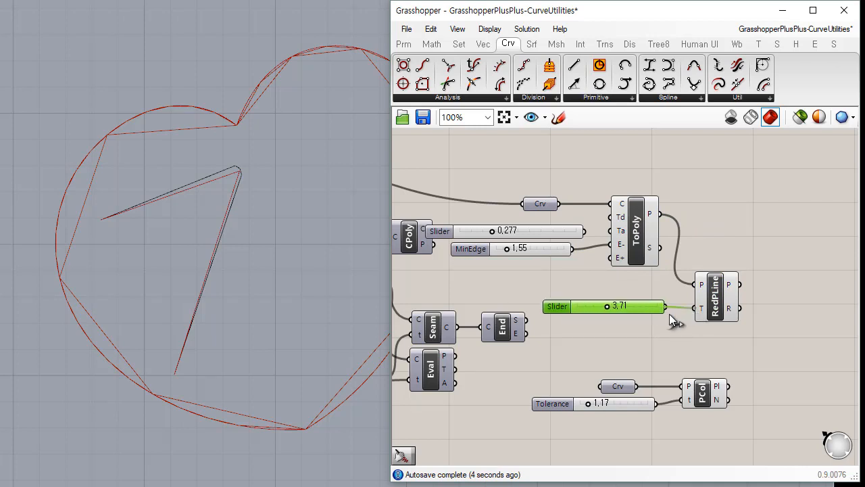
scroll(634, 316, up, 3)
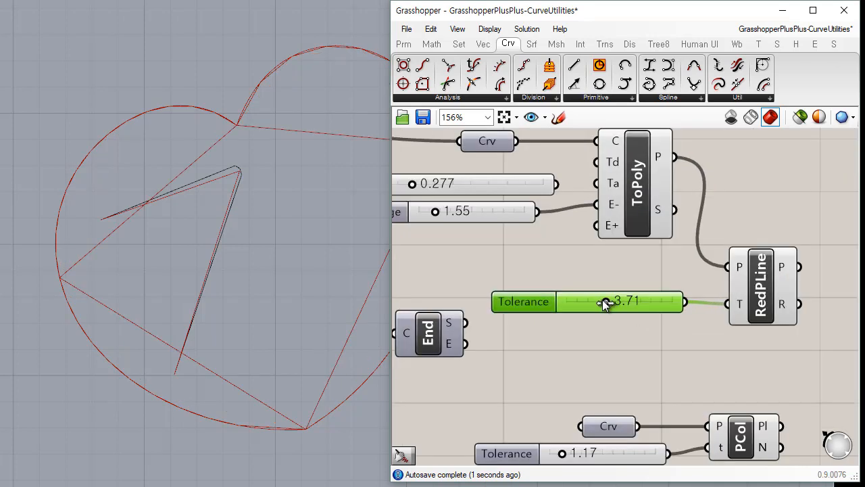
drag(606, 302, 573, 304)
click(645, 331)
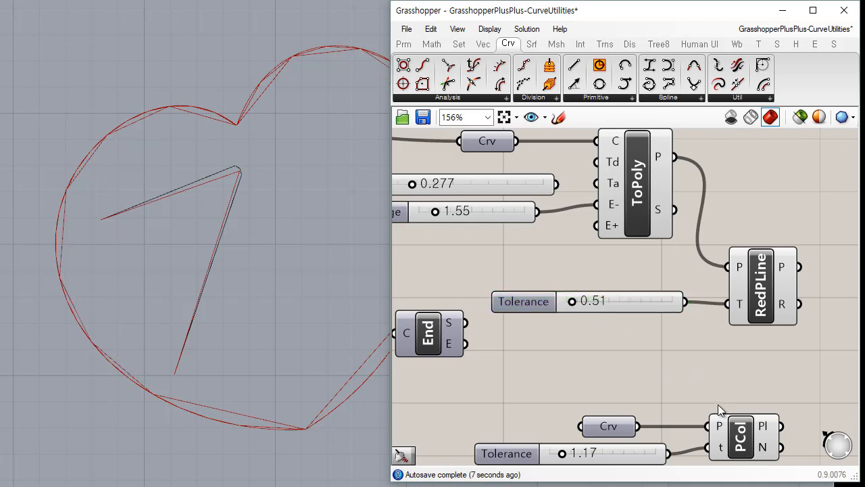
right_drag(733, 449, 709, 388)
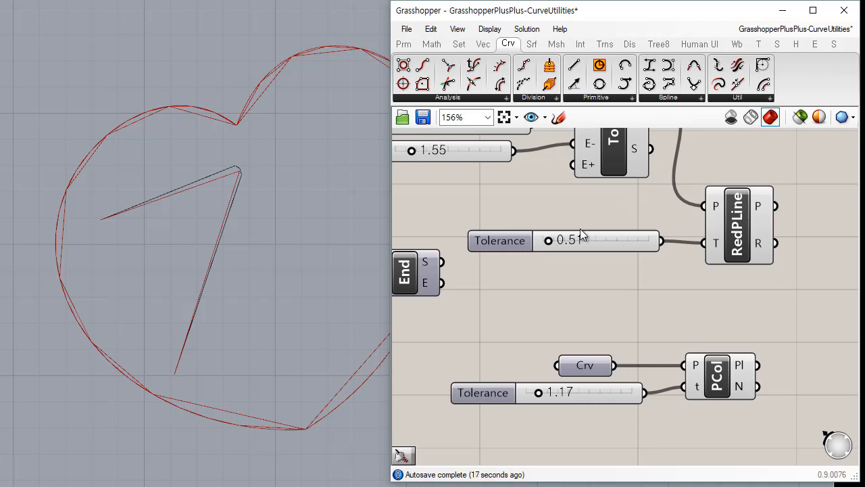
mouse_move(553, 238)
mouse_down()
mouse_move(561, 241)
mouse_move(548, 241)
mouse_up()
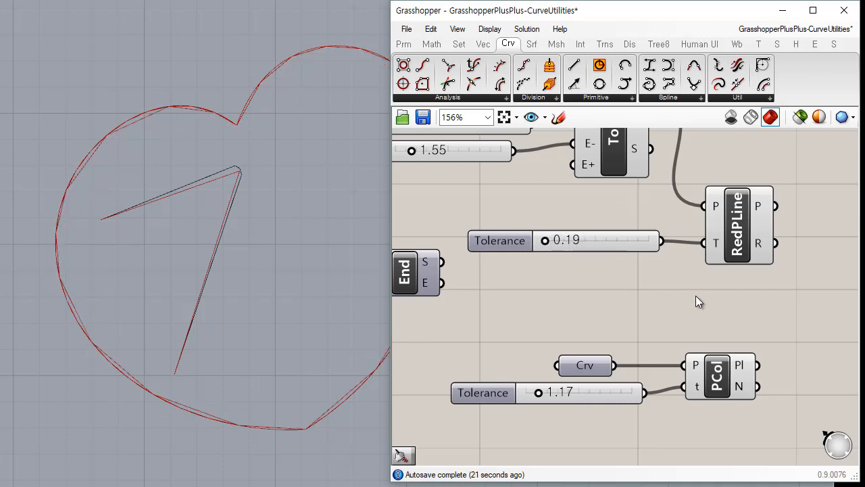
Add a Smooth Polyline component and move Reduce with its tolerance slider down to just above Polyline Collapse.
right_drag(735, 268, 661, 254)
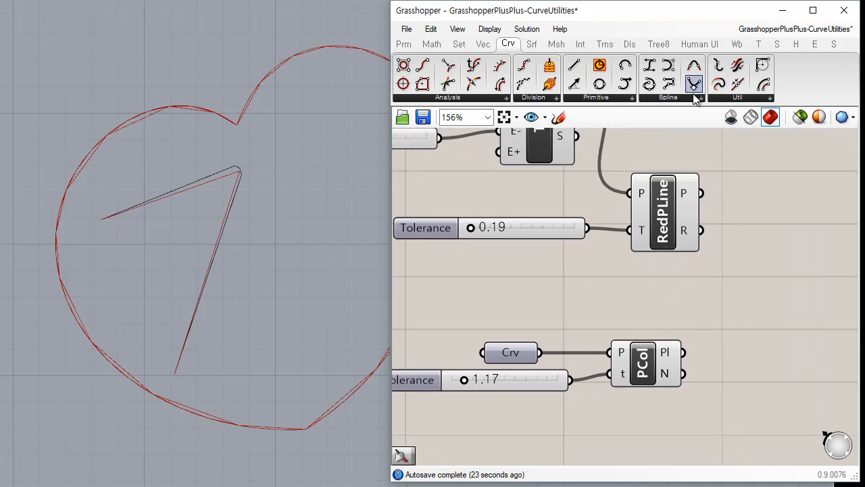
click(737, 98)
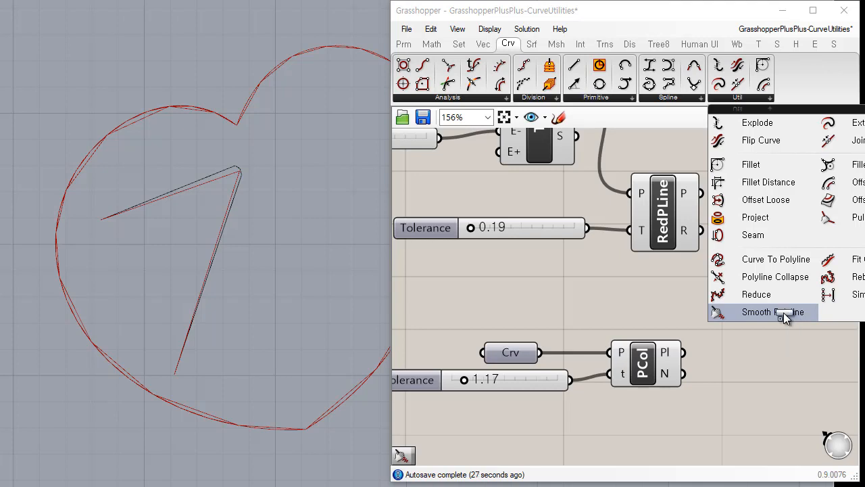
drag(783, 312, 763, 215)
right_drag(710, 284, 694, 318)
drag(676, 319, 553, 249)
drag(649, 246, 635, 323)
click(752, 303)
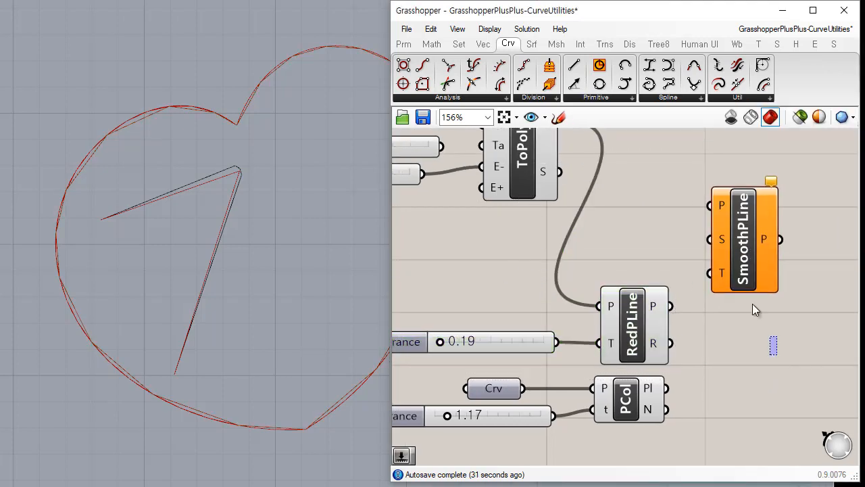
drag(751, 262, 753, 222)
Connect Curve To Polyline's polyline output to Smooth Polyline's polyline input and preview the smoothed heart.
right_drag(642, 214, 580, 266)
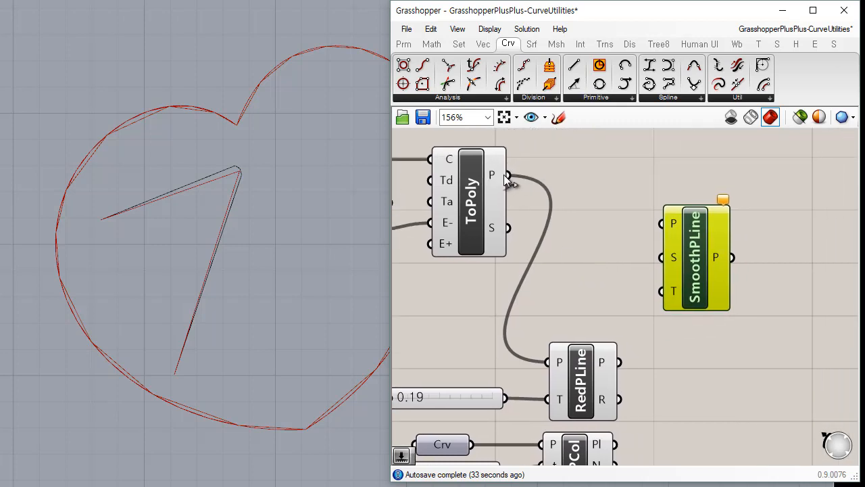
drag(517, 178, 605, 262)
click(475, 212)
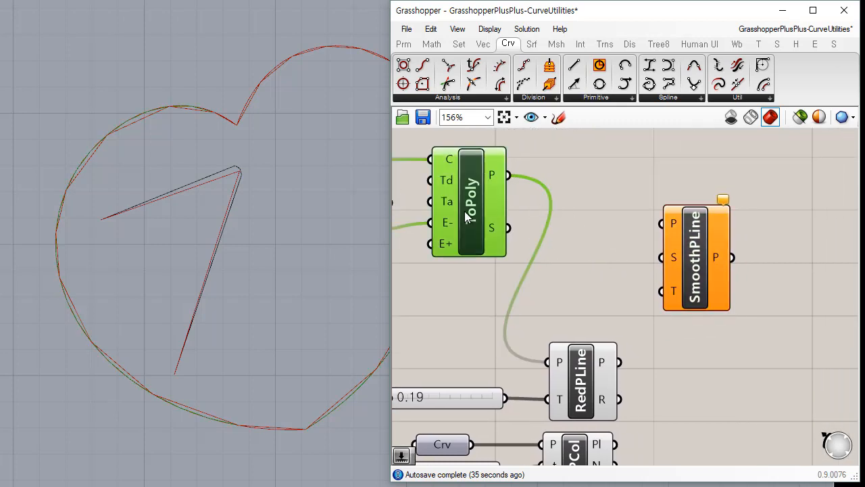
drag(510, 176, 665, 220)
drag(703, 269, 700, 240)
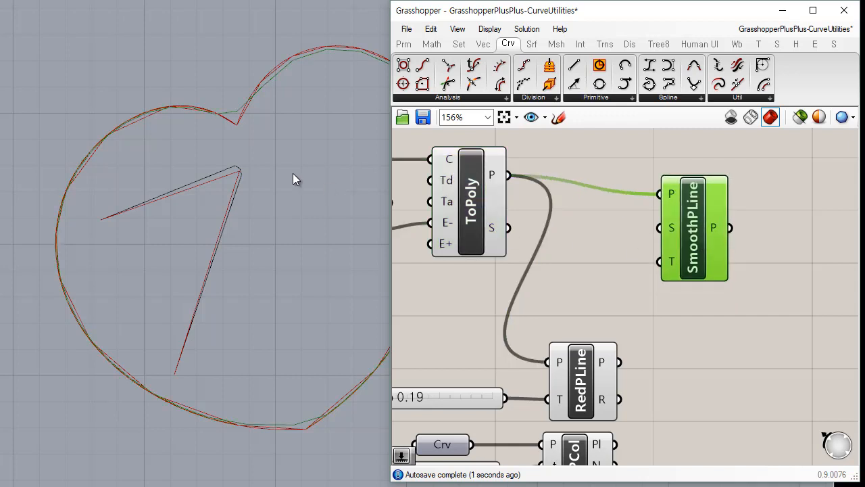
Delete the V-shaped polyline inside the heart in Rhino.
right_drag(293, 180, 262, 183)
drag(251, 169, 118, 236)
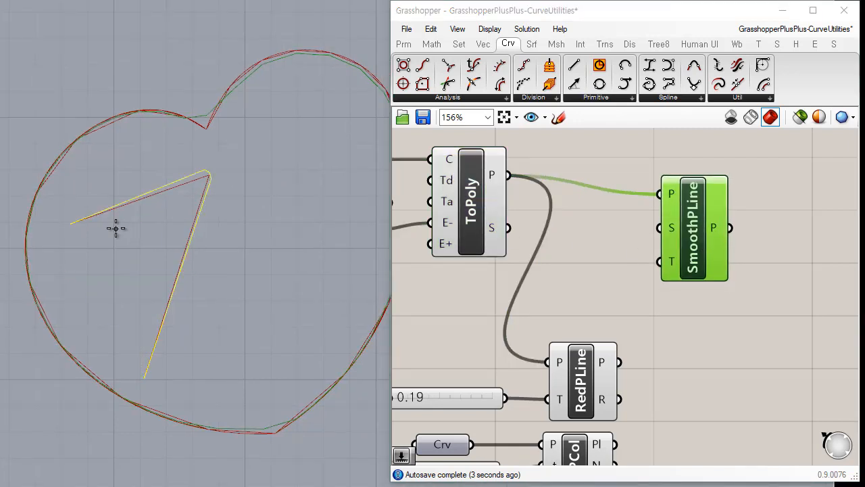
drag(269, 197, 211, 171)
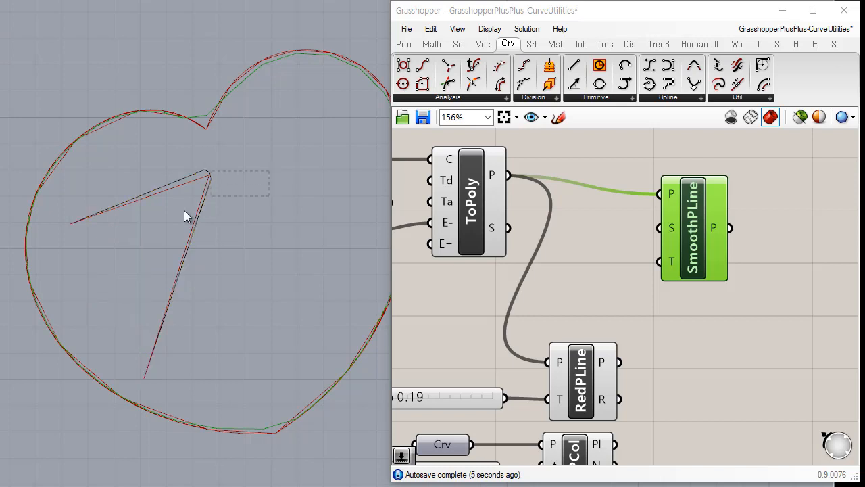
key(Delete)
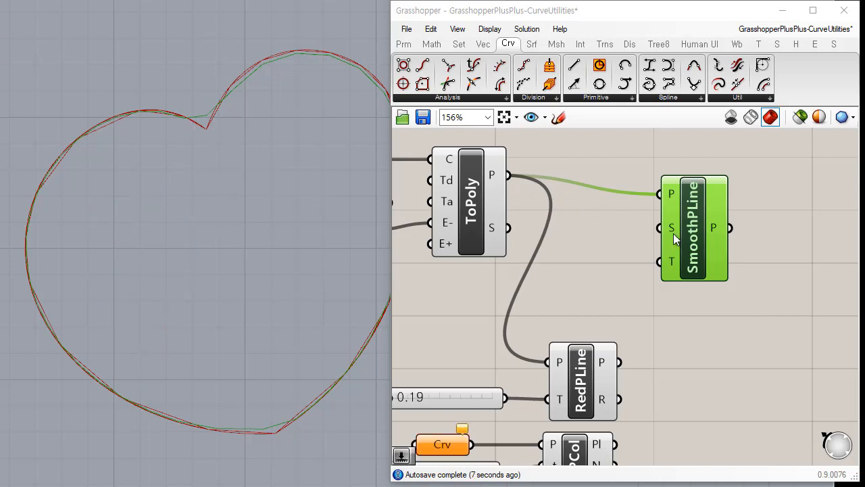
click(694, 234)
click(611, 231)
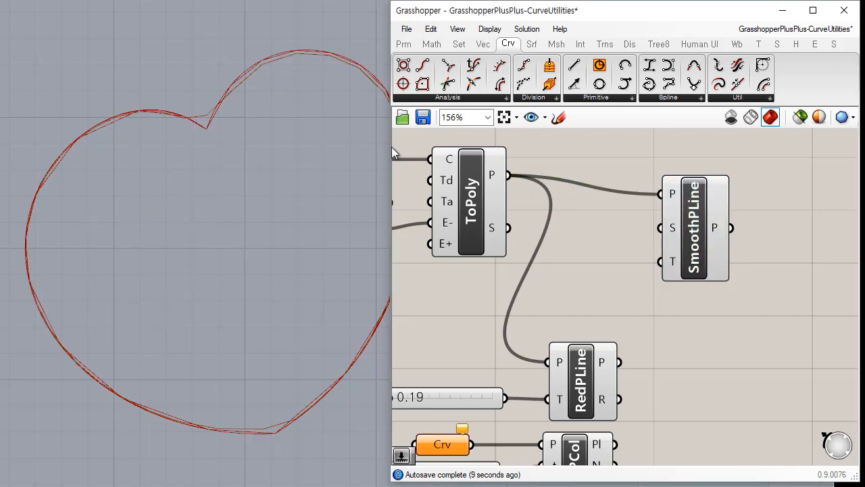
Feed Reduce's polyline output into Smooth Polyline instead and set Reduce's tolerance to 1.59 to compare the smoothed shape.
scroll(613, 245, down, 3)
click(610, 346)
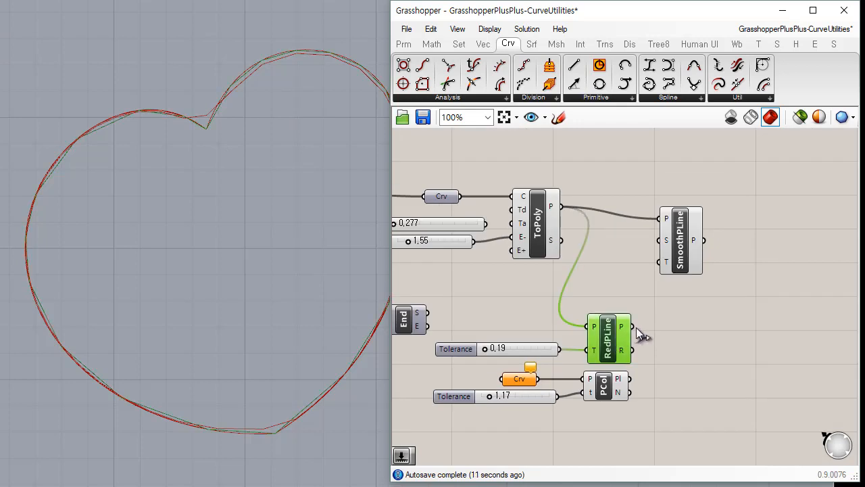
drag(632, 327, 655, 225)
mouse_move(486, 348)
mouse_down()
mouse_move(506, 348)
mouse_move(495, 344)
mouse_up()
click(668, 300)
click(684, 248)
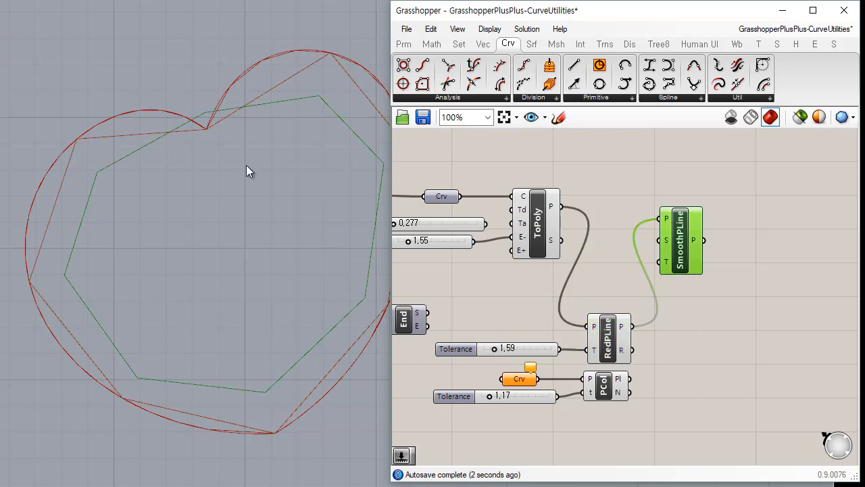
drag(696, 248, 726, 267)
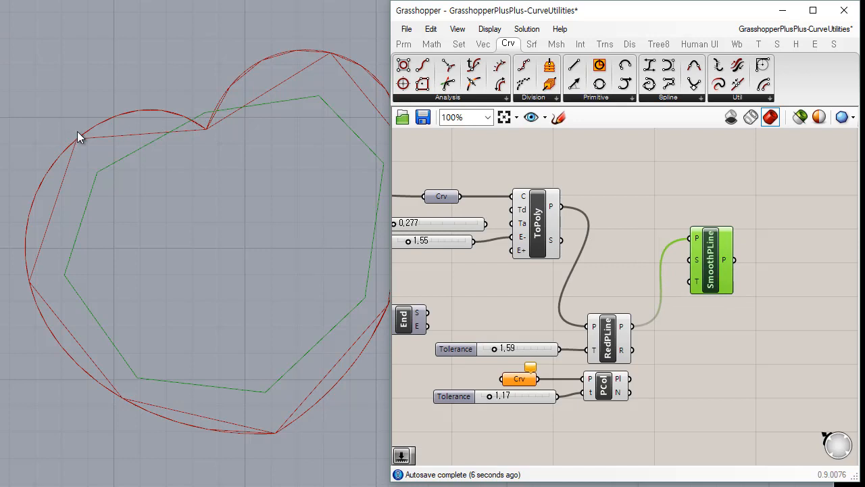
click(662, 301)
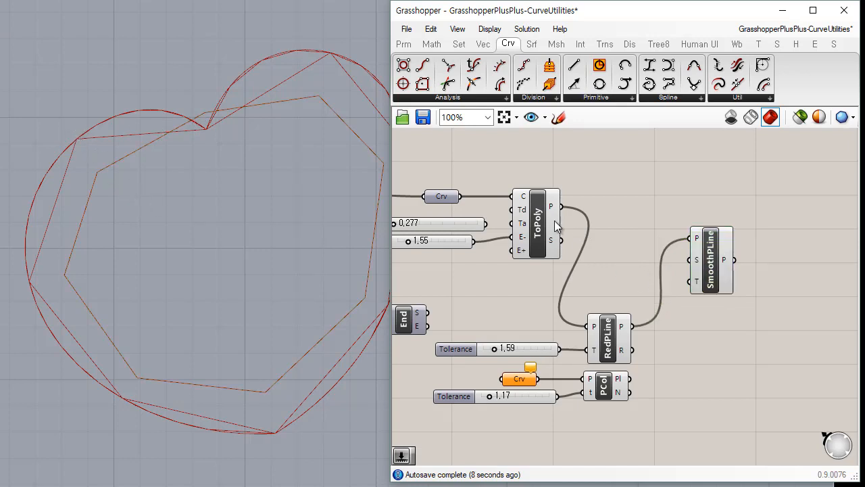
Reconnect Smooth Polyline to Curve To Polyline's polyline output and set the MinEdge slider to 2.95.
drag(562, 207, 676, 258)
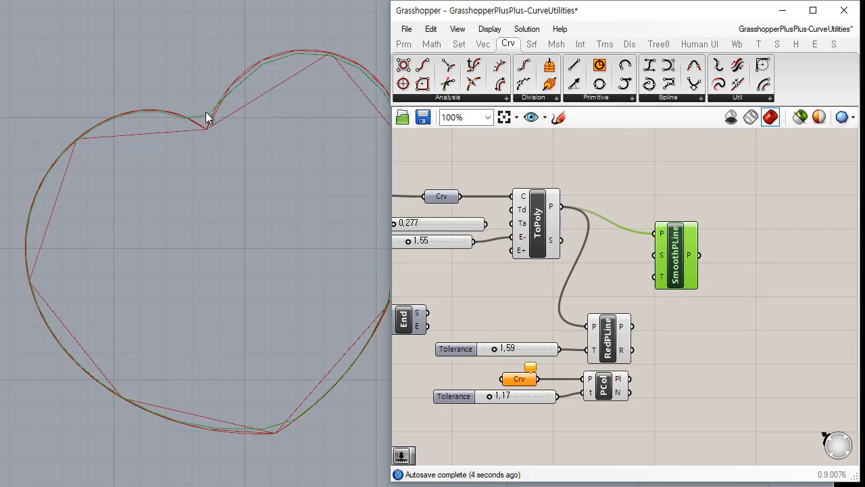
right_drag(452, 258, 476, 253)
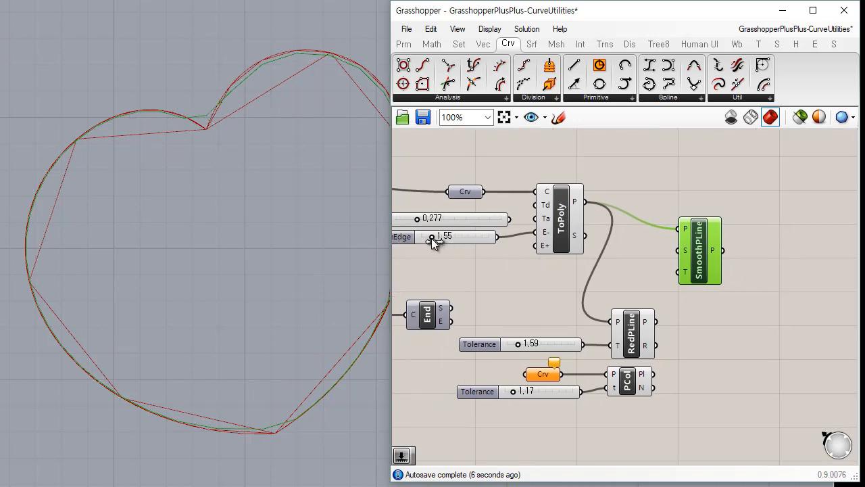
drag(432, 238, 447, 238)
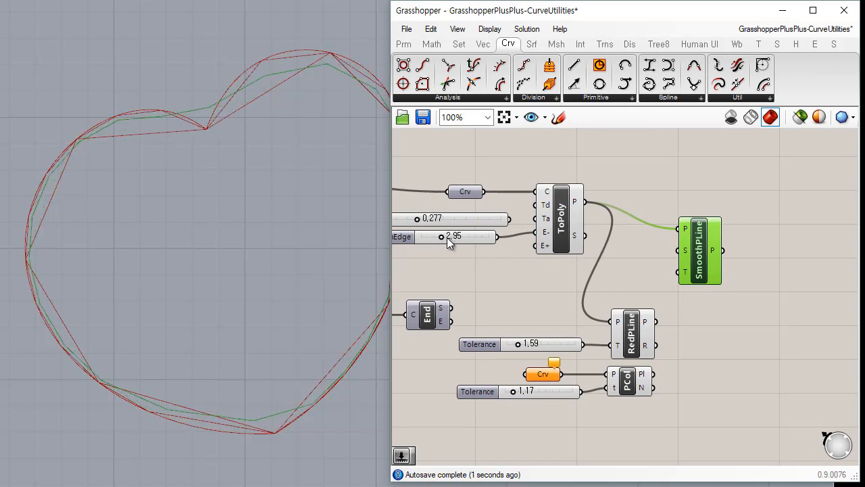
Connect a new number slider to Smooth Polyline's Strength input, set it to 0.628, and align the slider with the component.
scroll(688, 287, up, 2)
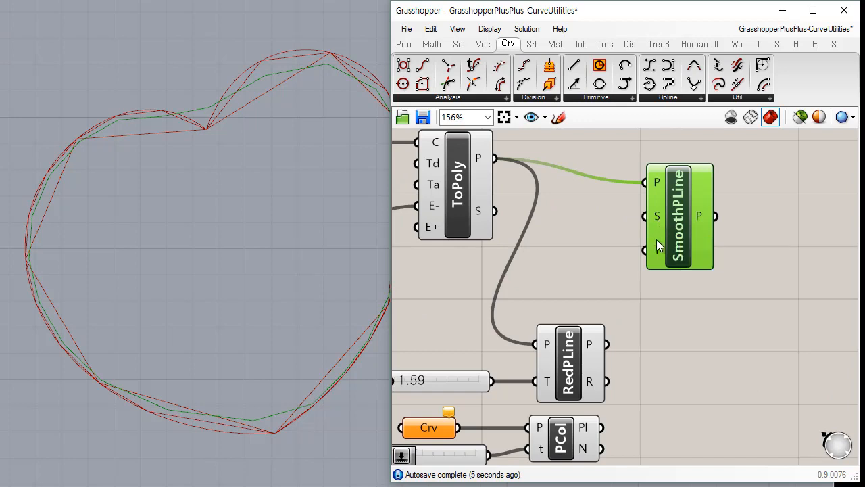
mouse_move(657, 257)
right_drag(633, 271, 557, 265)
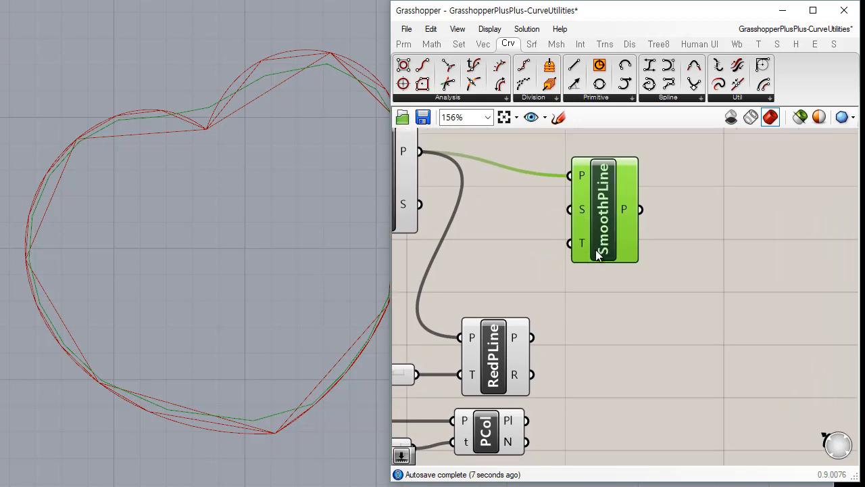
drag(613, 232, 677, 269)
click(403, 44)
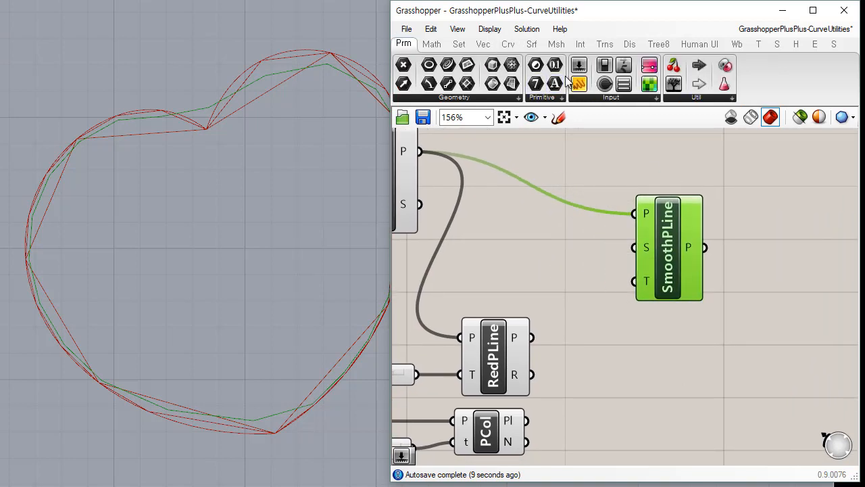
drag(579, 64, 508, 254)
drag(600, 252, 634, 248)
drag(509, 251, 555, 256)
click(567, 279)
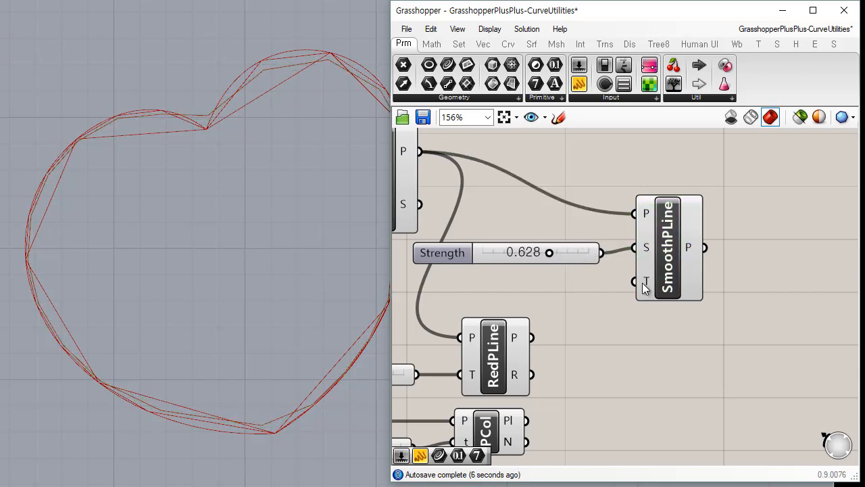
drag(572, 253, 574, 244)
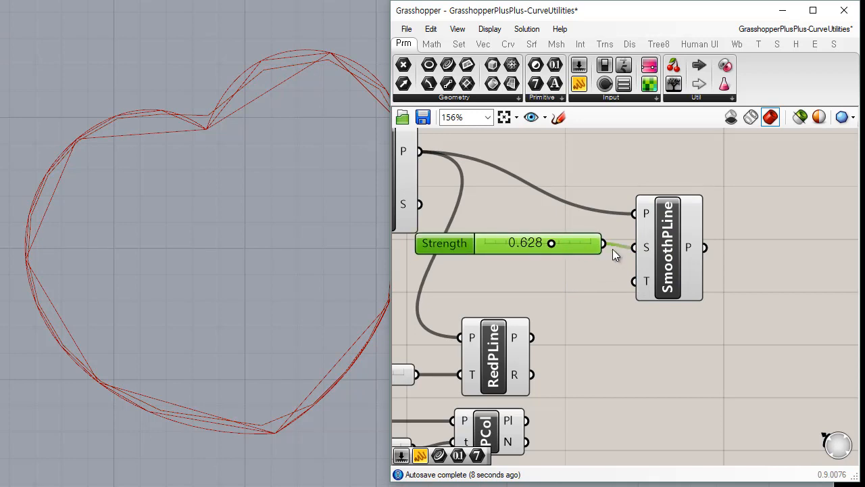
drag(663, 253, 677, 249)
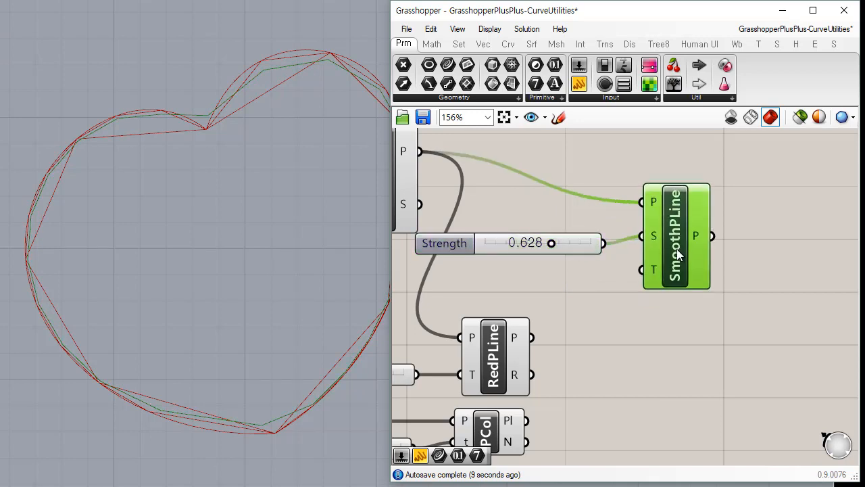
Drive Smooth Polyline's Times input with a new integer slider set to 1, and set the Strength slider to 0.602.
double_click(518, 268)
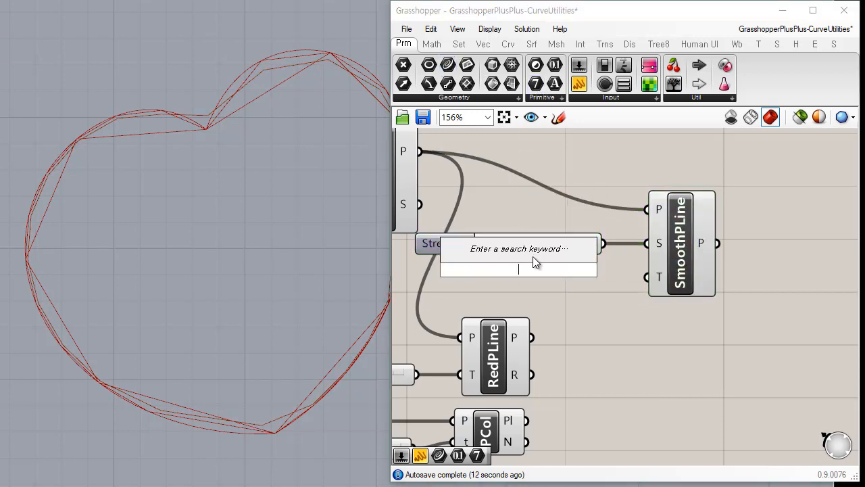
text(3)
key(Return)
drag(607, 270, 648, 276)
drag(524, 269, 483, 271)
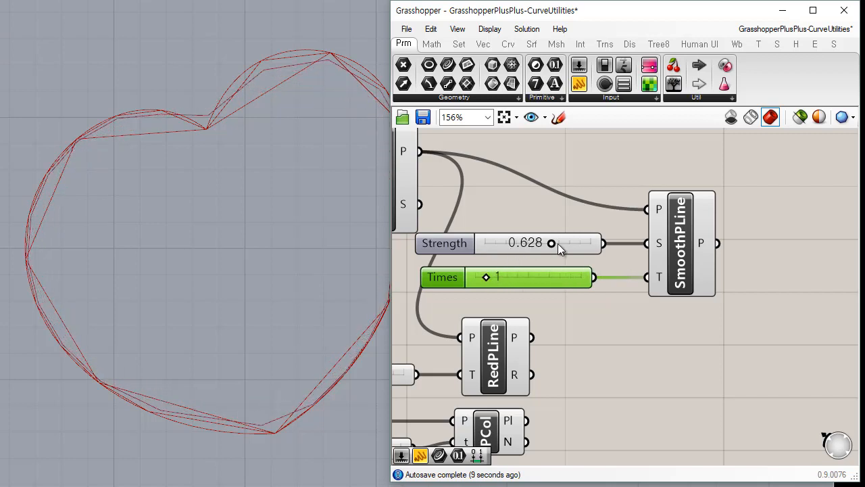
drag(549, 242, 548, 242)
click(689, 271)
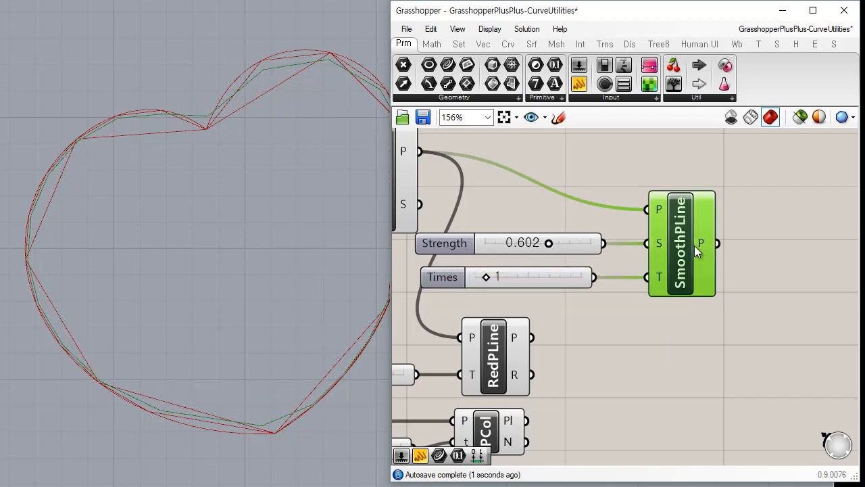
Open the full list of curve utility components.
click(508, 44)
click(751, 98)
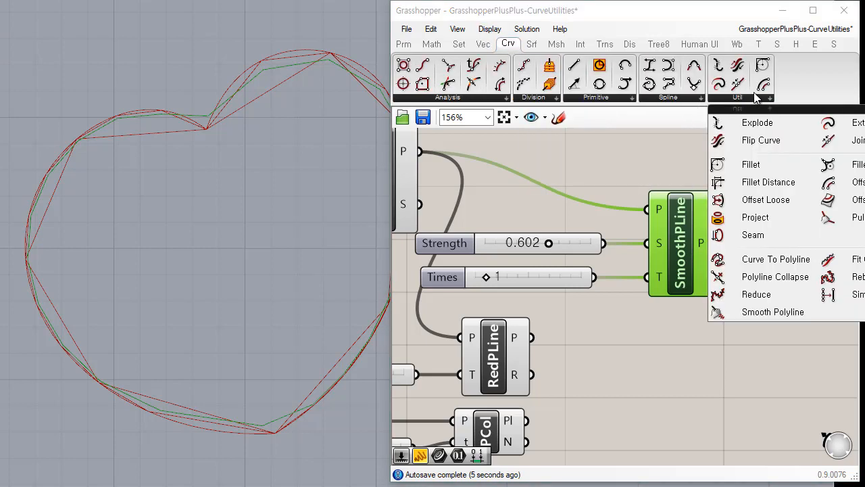
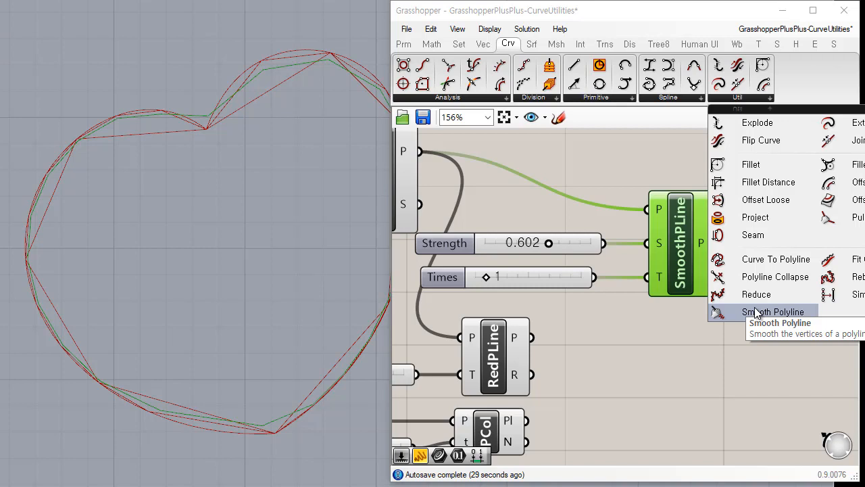
Place a Fit Curve component on an empty area of the canvas.
click(801, 357)
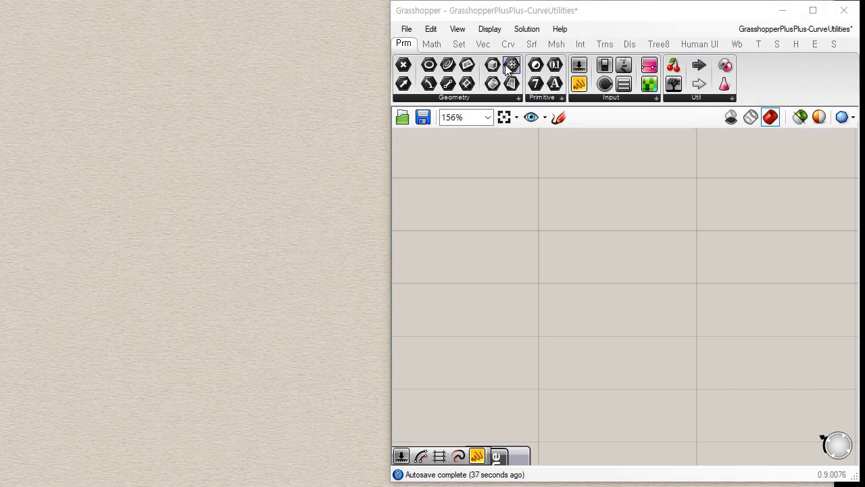
click(698, 98)
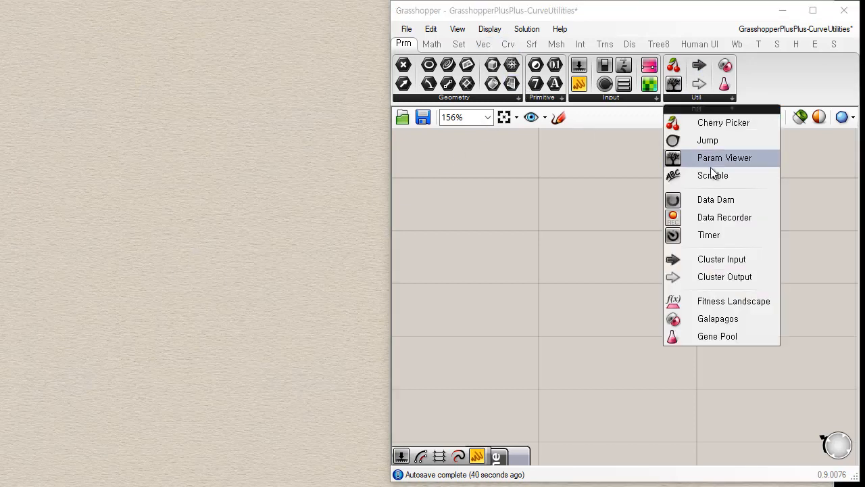
click(508, 46)
click(743, 100)
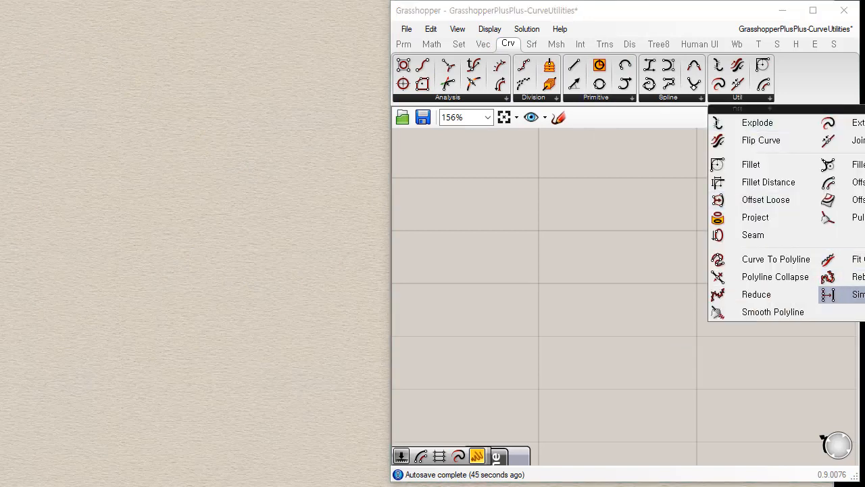
drag(853, 259, 641, 189)
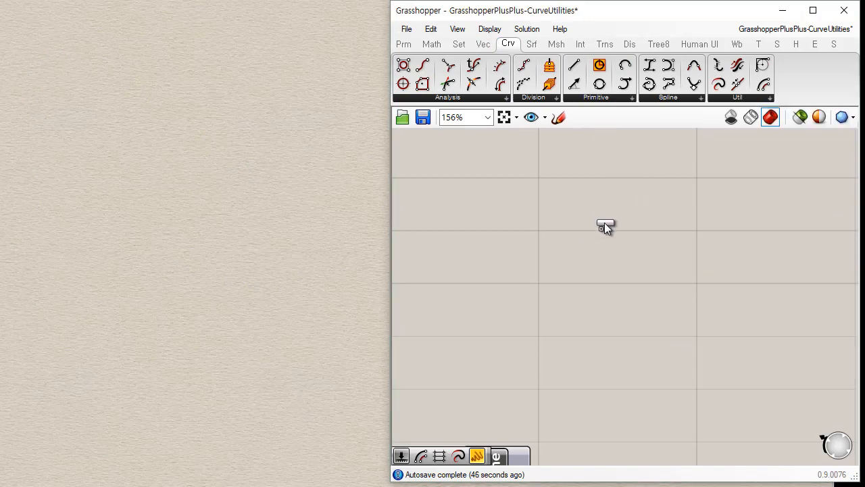
drag(604, 227, 636, 213)
click(537, 249)
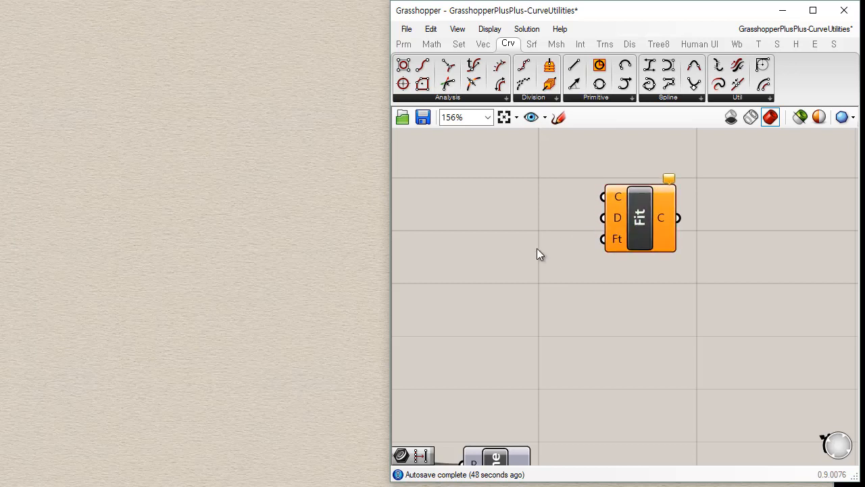
Draw an open, wavy control-point curve with five points in the Rhino viewport.
click(40, 234)
click(73, 158)
click(148, 262)
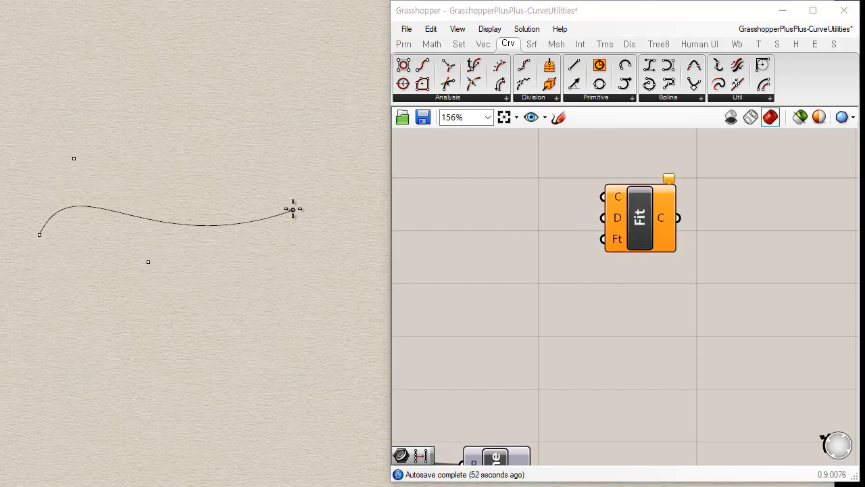
click(258, 247)
click(317, 188)
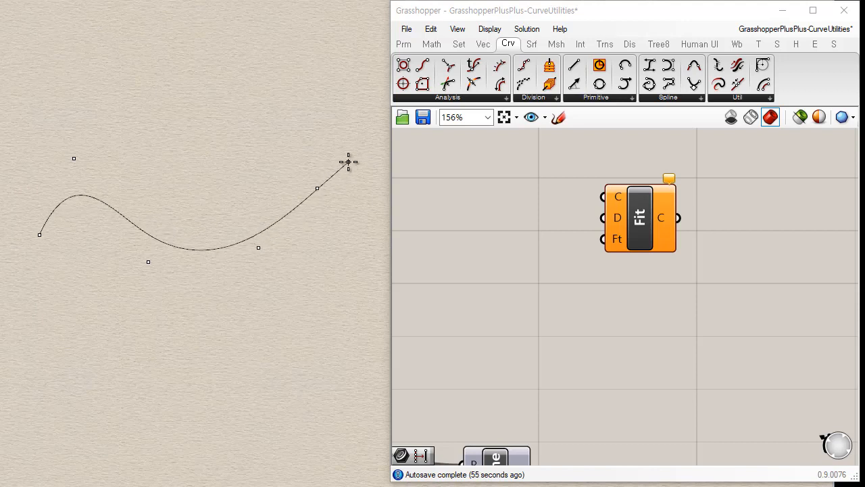
key(Return)
Add a Curve parameter, reference the drawn wavy curve in it, and connect it to Fit Curve's curve input.
click(404, 43)
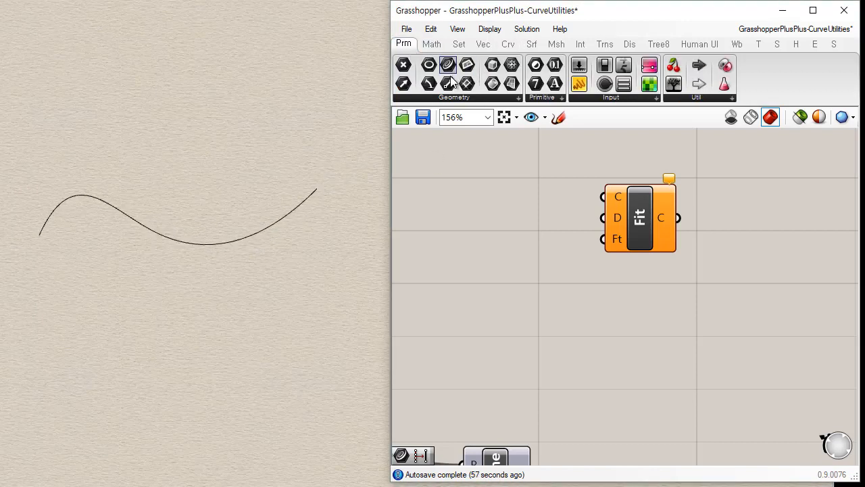
drag(447, 64, 484, 195)
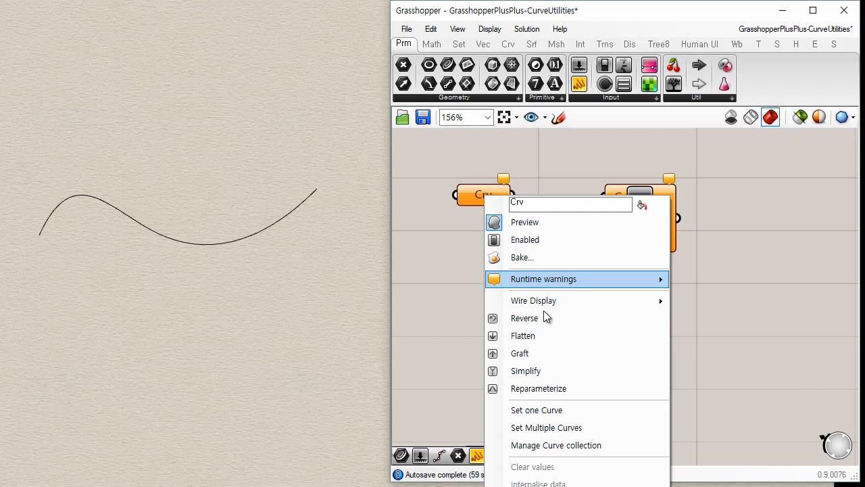
click(550, 411)
click(193, 241)
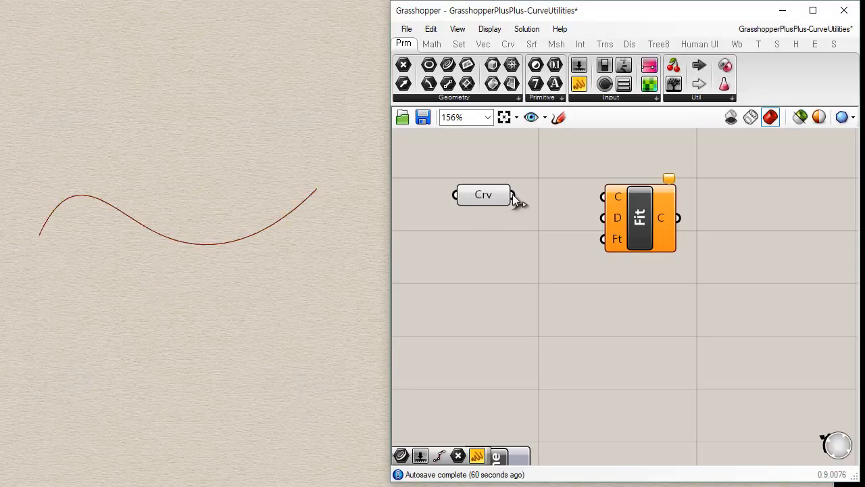
drag(512, 196, 603, 196)
drag(665, 246, 684, 244)
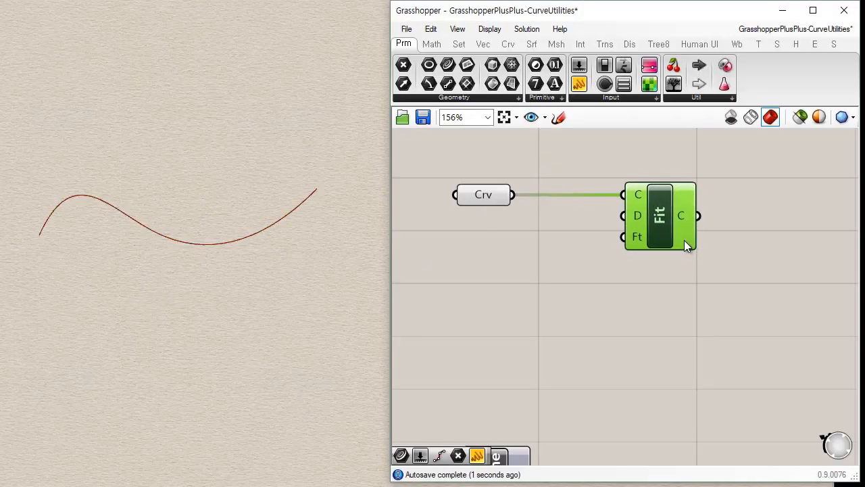
Create a number slider from 0.234, connect it to Fit Curve's Tolerance input, and set it to 1.000.
double_click(533, 278)
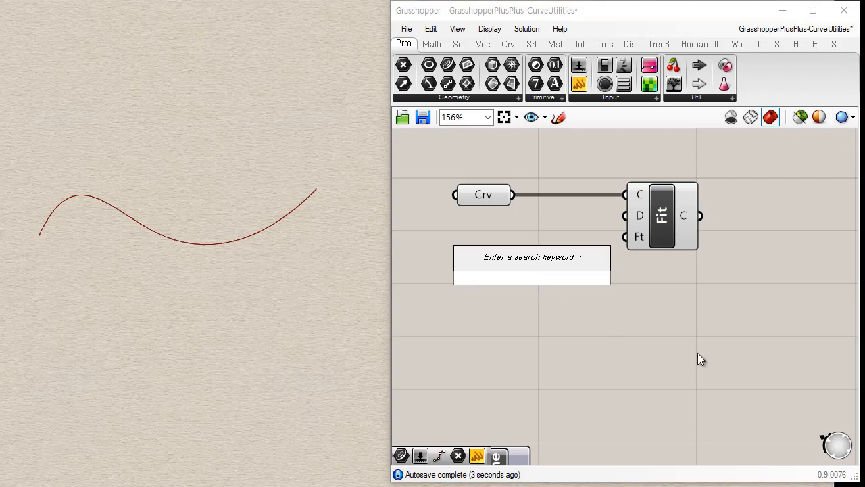
text(0.234)
key(Return)
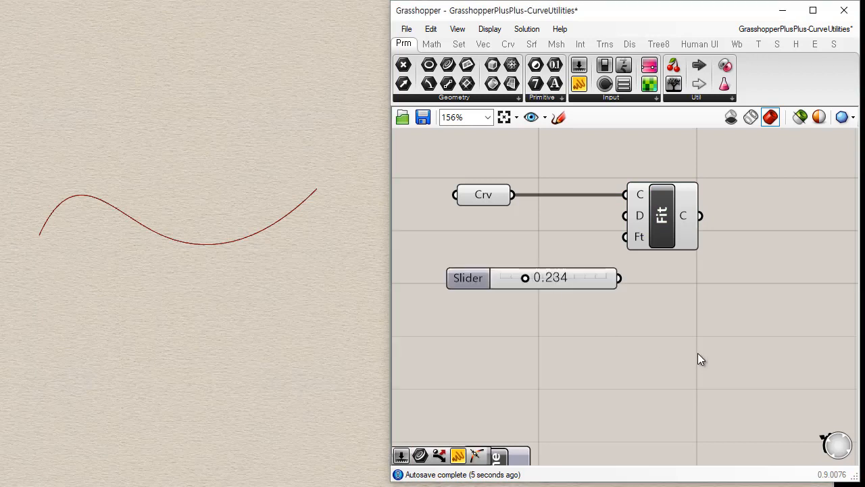
drag(612, 278, 583, 246)
click(595, 292)
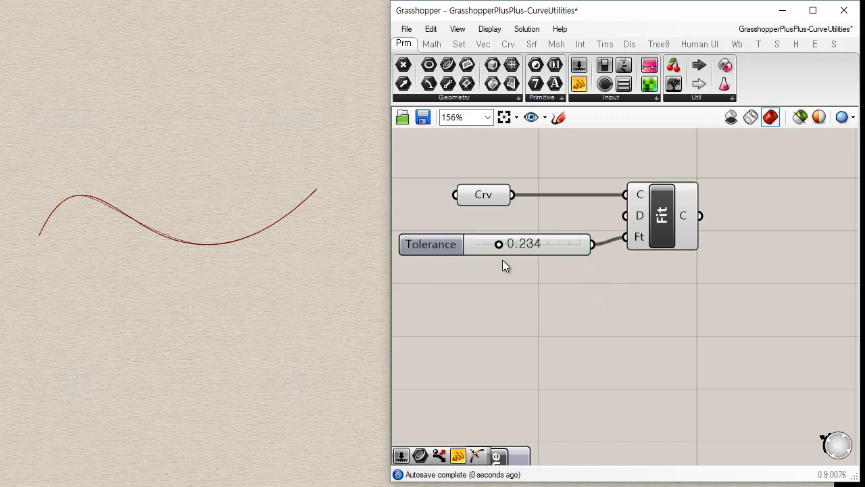
drag(500, 247, 598, 240)
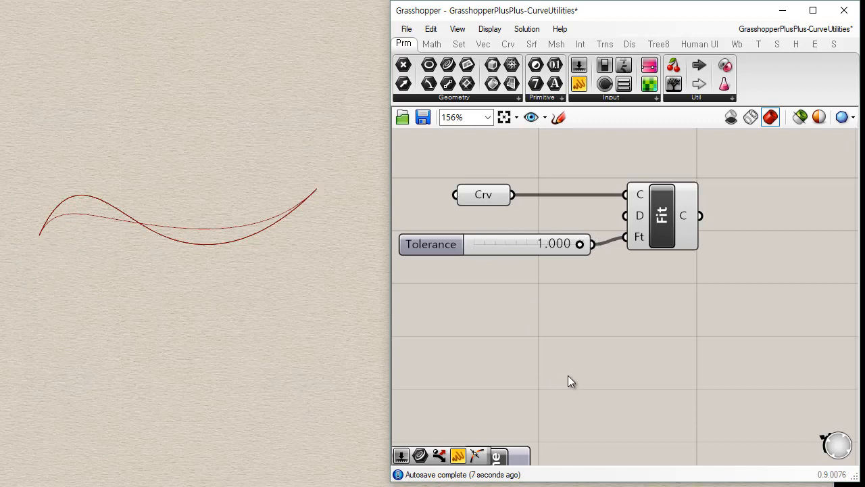
Drive Fit Curve's Degree input with a new integer slider set to 3, and align the component with its sliders.
drag(666, 217, 676, 218)
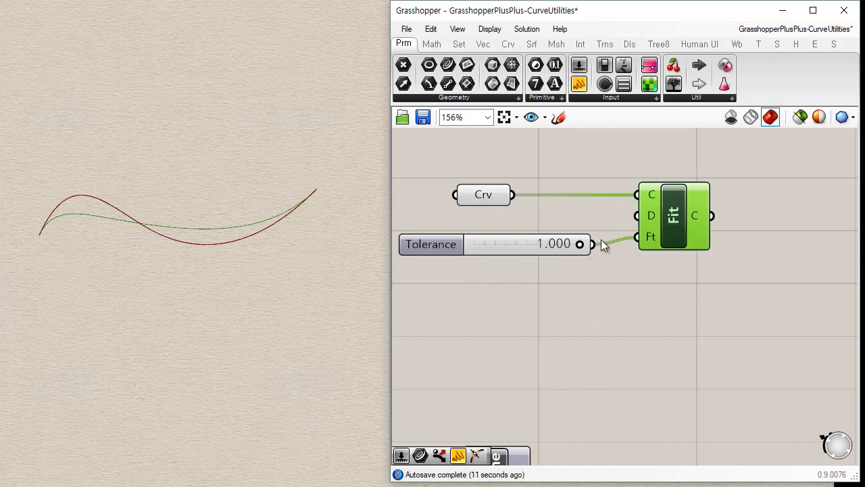
click(549, 270)
double_click(545, 318)
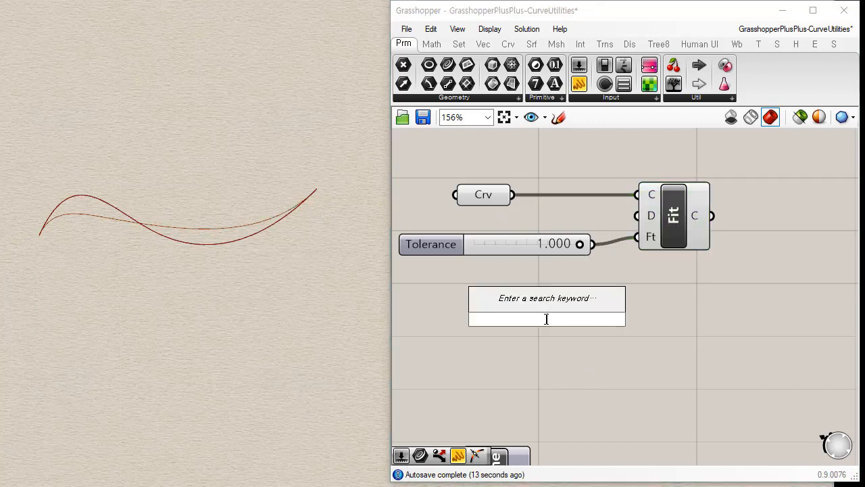
text(3)
key(Return)
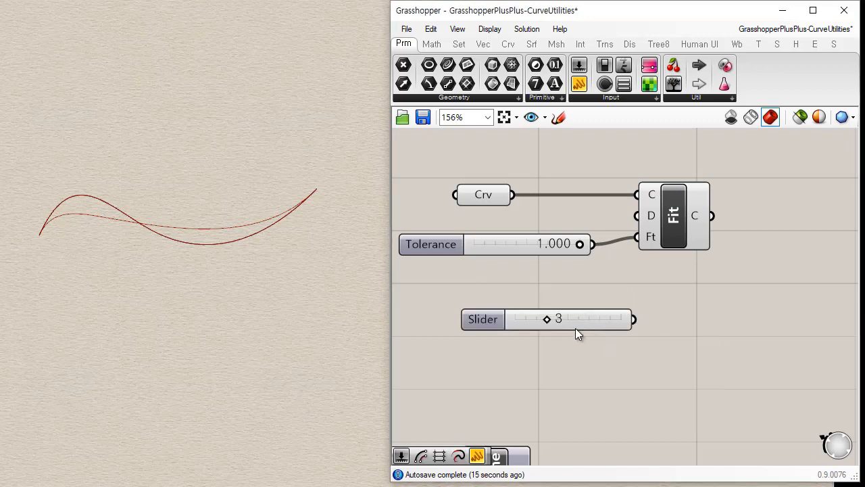
drag(575, 328, 551, 270)
drag(653, 219, 592, 285)
drag(531, 277, 498, 221)
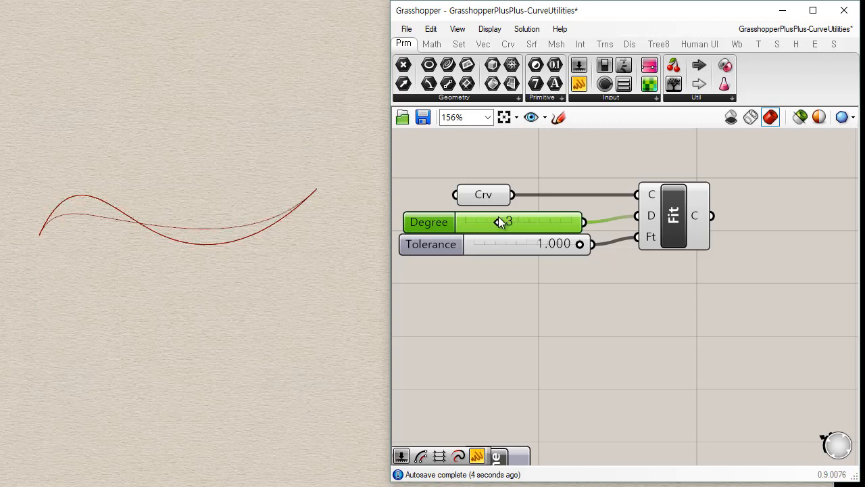
click(583, 307)
drag(679, 219, 683, 226)
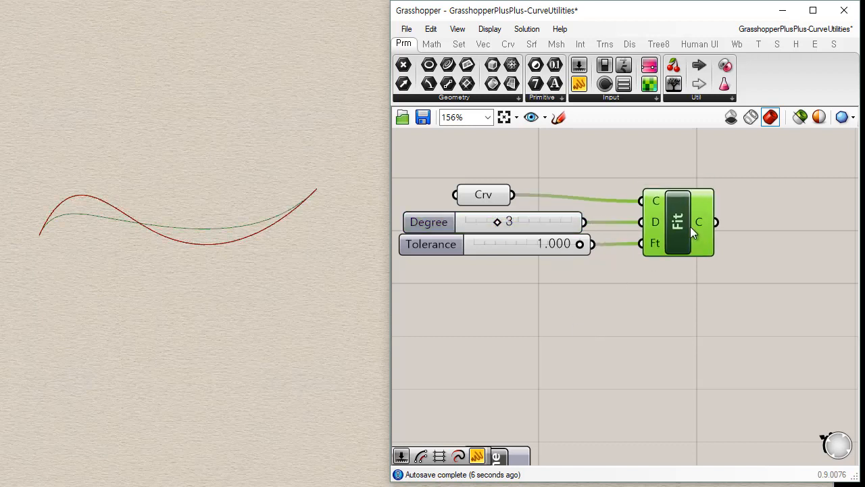
click(712, 281)
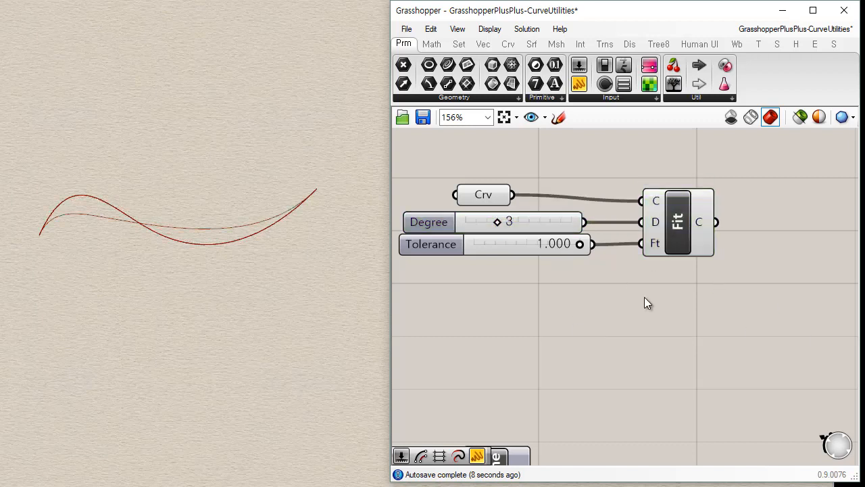
Add a Curve parameter beside the first Join component and feed it from that component's curve output.
right_drag(567, 325, 603, 310)
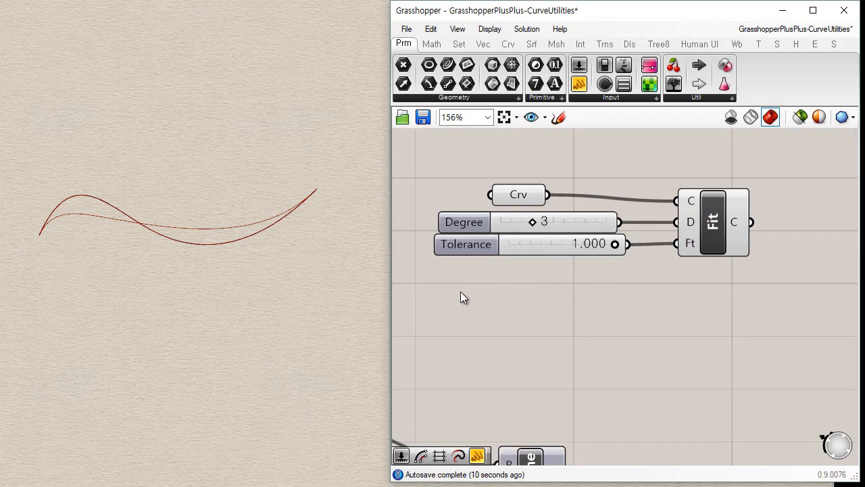
right_drag(462, 297, 550, 323)
scroll(549, 316, down, 5)
right_drag(483, 327, 661, 296)
scroll(659, 290, down, 2)
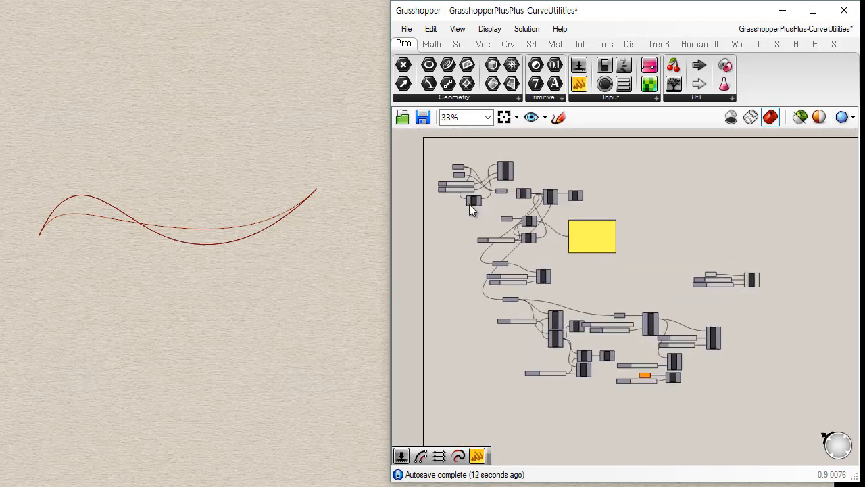
scroll(474, 208, up, 6)
drag(447, 83, 740, 334)
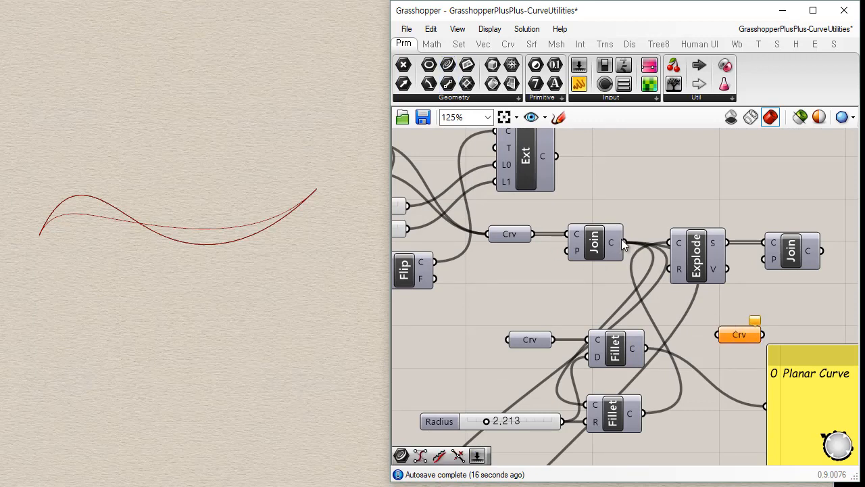
drag(635, 249, 718, 335)
scroll(544, 280, down, 2)
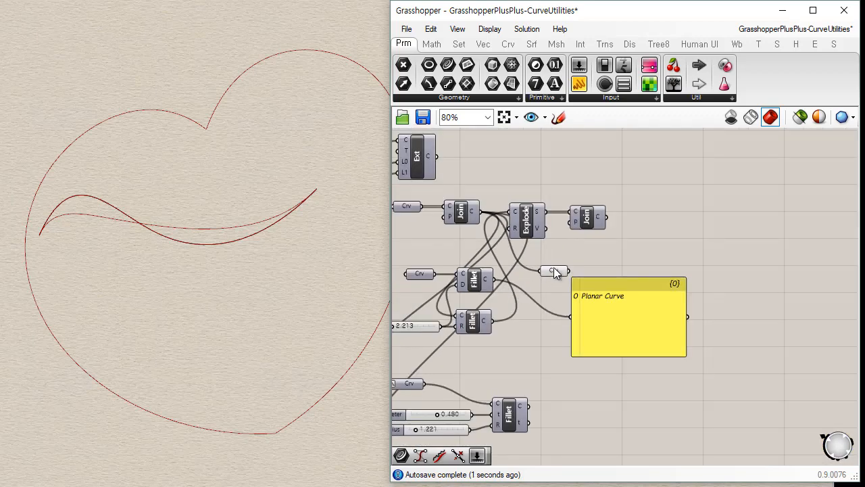
Move the heart's Curve parameter next to Fit Curve and use it to replace the wavy curve as curve input.
drag(554, 269, 835, 313)
right_drag(795, 320, 461, 262)
drag(508, 262, 585, 330)
scroll(611, 365, up, 3)
right_drag(591, 302, 575, 261)
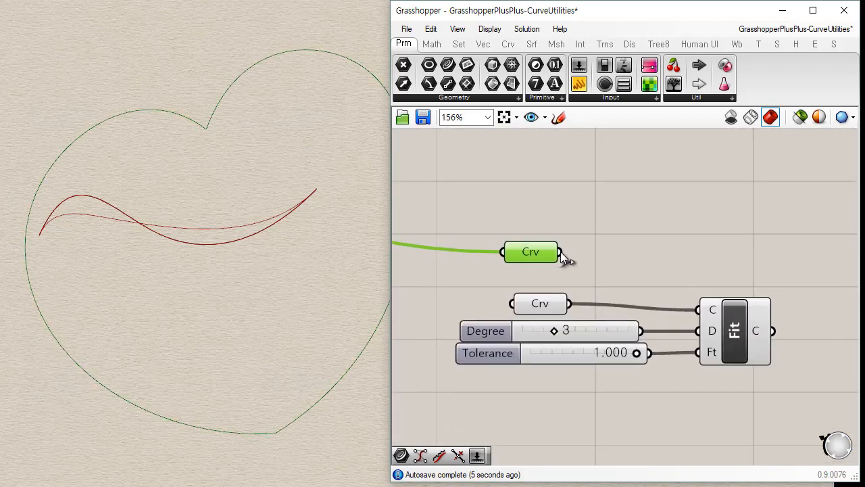
drag(561, 252, 697, 309)
click(613, 261)
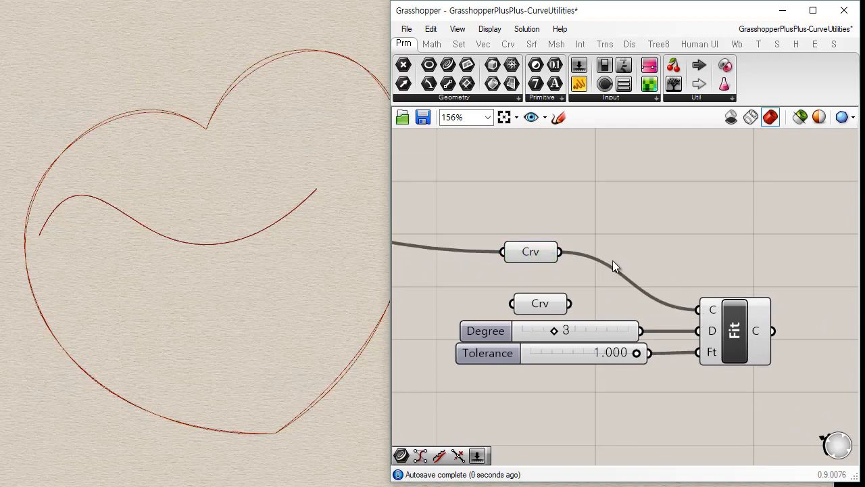
Compare the original heart curve with the fitted one by alternately switching the previews of the Curve parameter and Fit Curve.
click(741, 331)
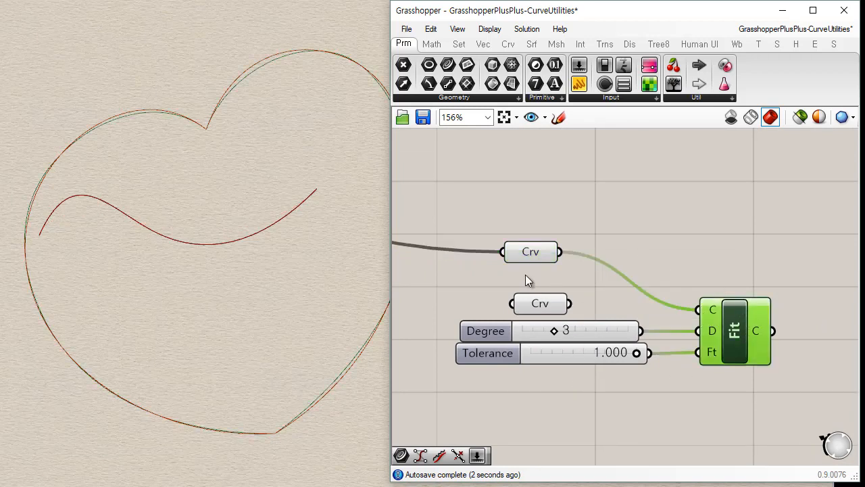
click(532, 254)
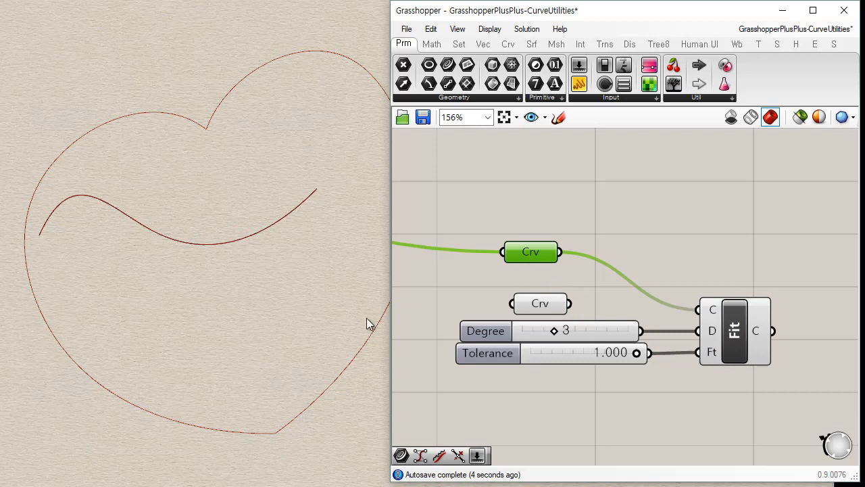
scroll(342, 332, down, 3)
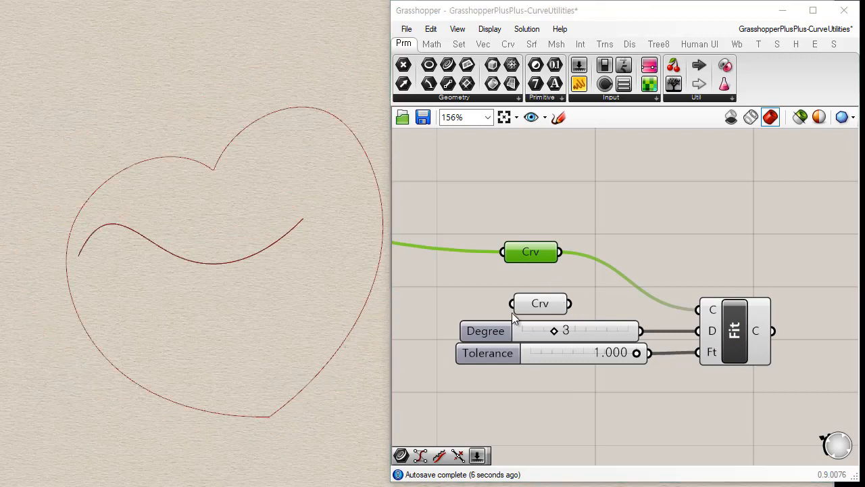
click(733, 333)
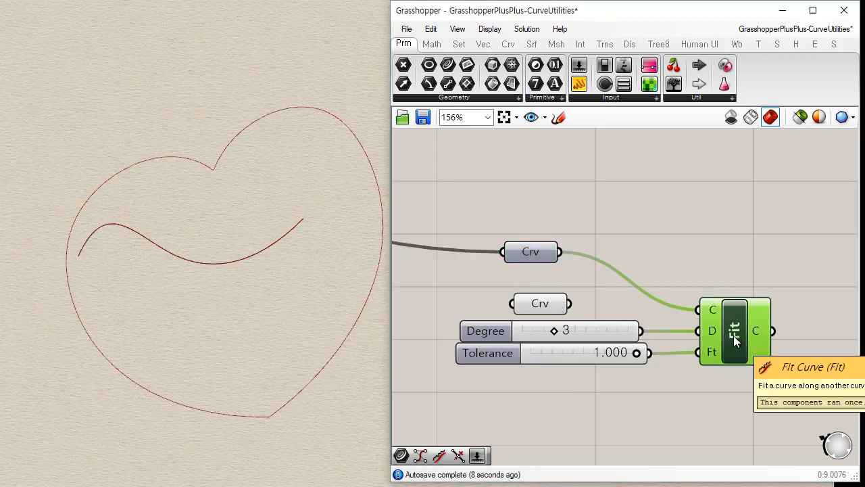
click(527, 253)
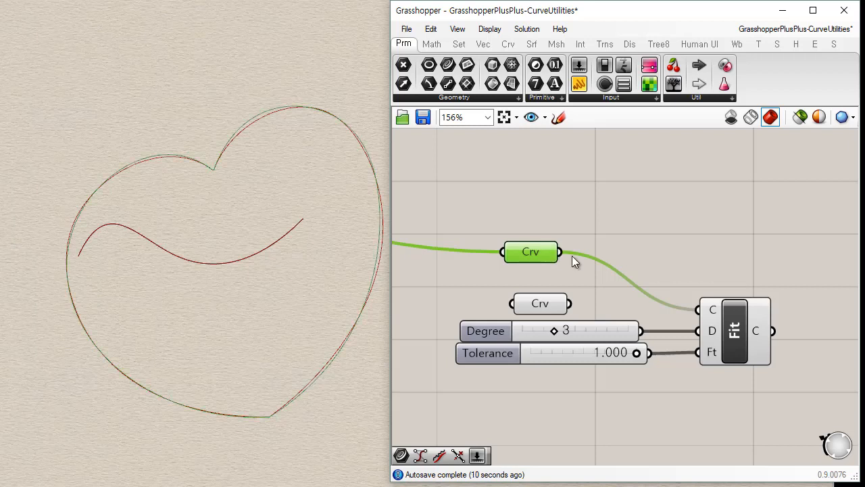
click(745, 345)
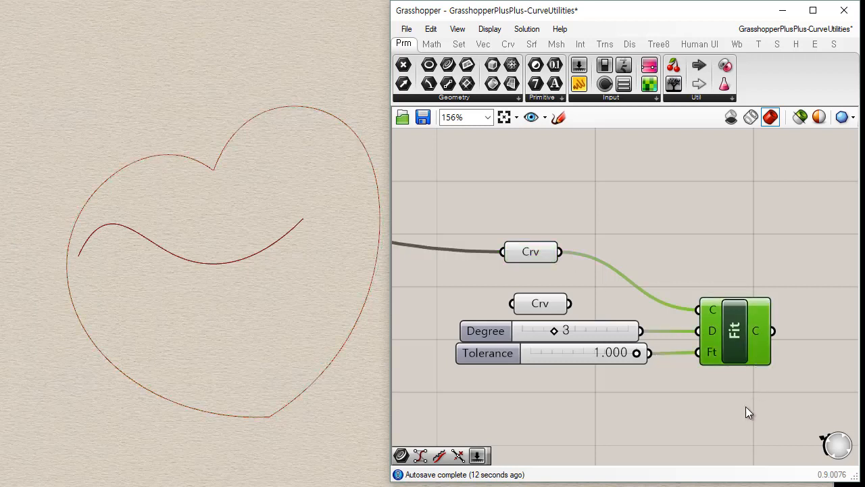
click(655, 462)
click(536, 257)
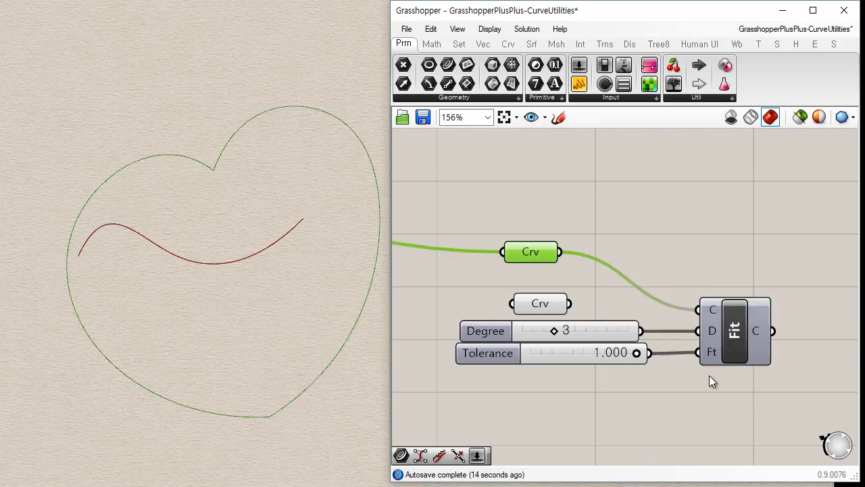
click(737, 348)
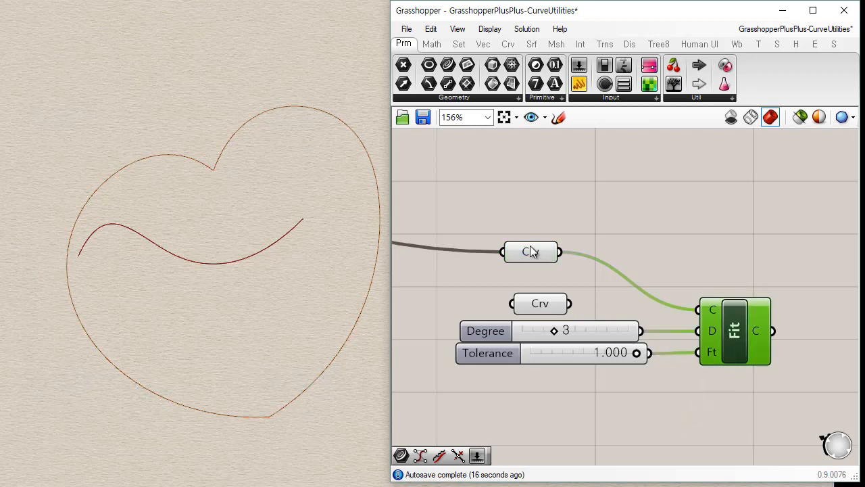
Highlight the heart's Curve parameter and Fit Curve in turn to check how closely the two outlines match.
click(534, 253)
click(741, 333)
click(524, 251)
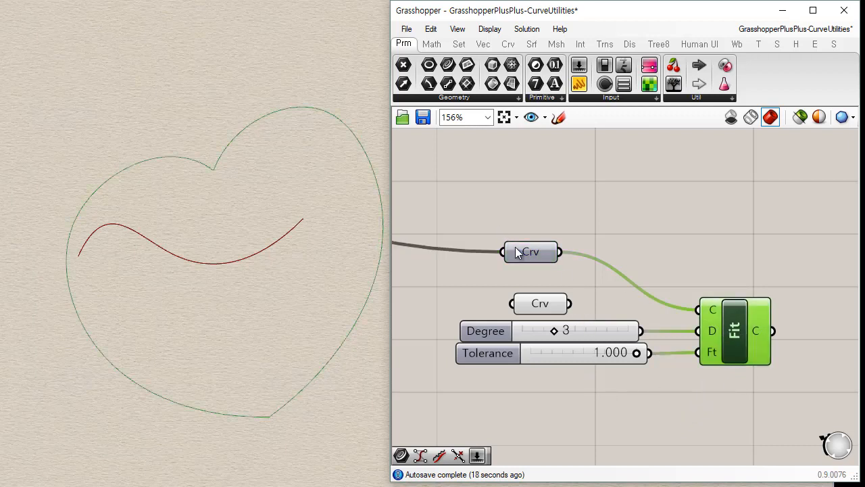
click(586, 399)
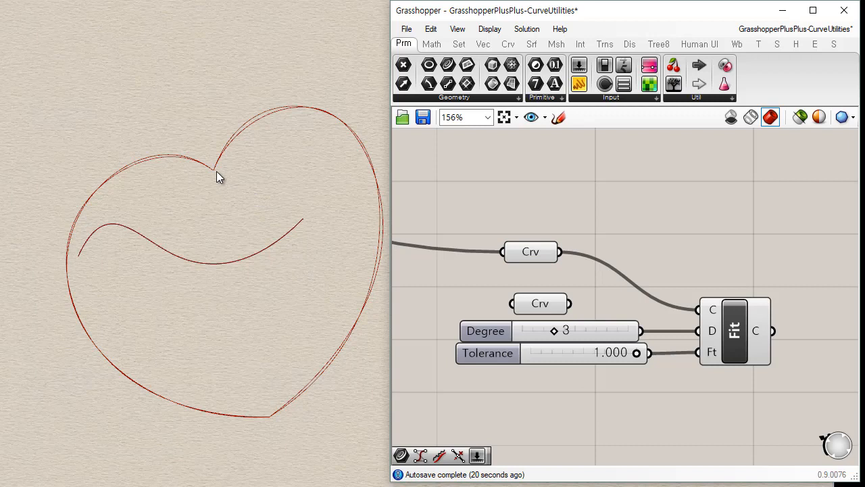
Raise the Tolerance slider's maximum to 5.0 and set its value to 5.000.
double_click(498, 357)
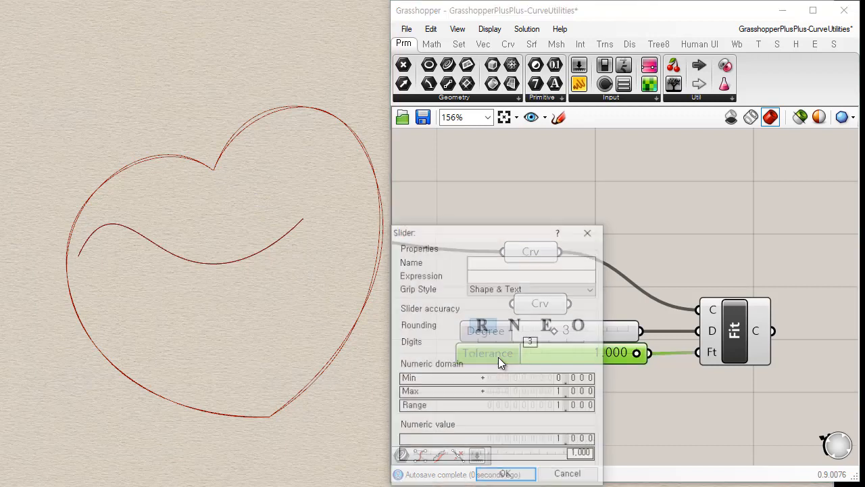
double_click(533, 391)
text(5)
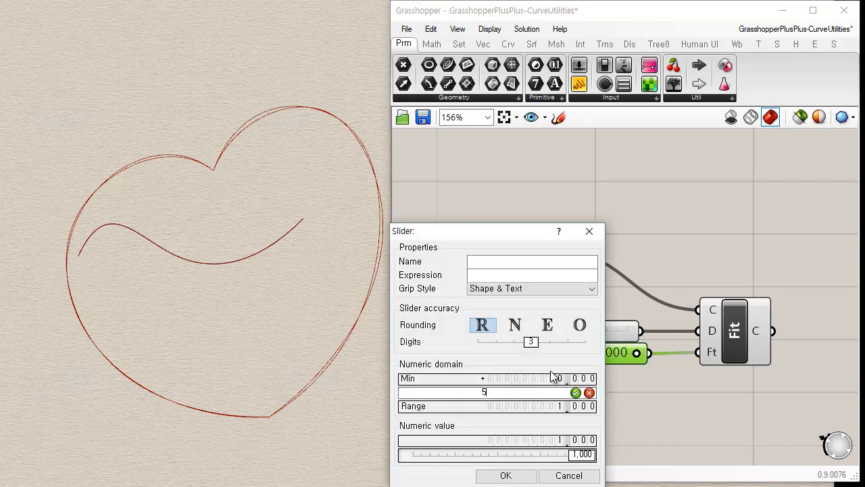
text(.0)
click(576, 392)
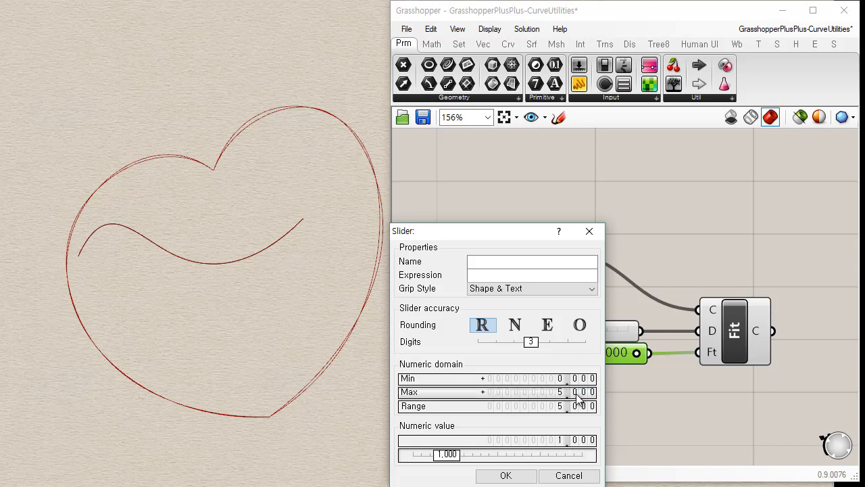
click(506, 476)
drag(551, 351, 639, 346)
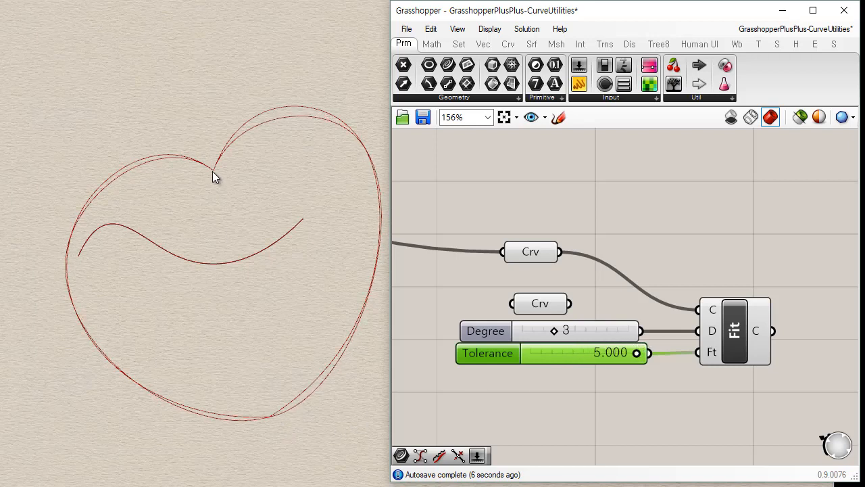
Highlight Fit Curve's result to inspect the heart curve at the higher tolerance.
right_drag(672, 347, 623, 316)
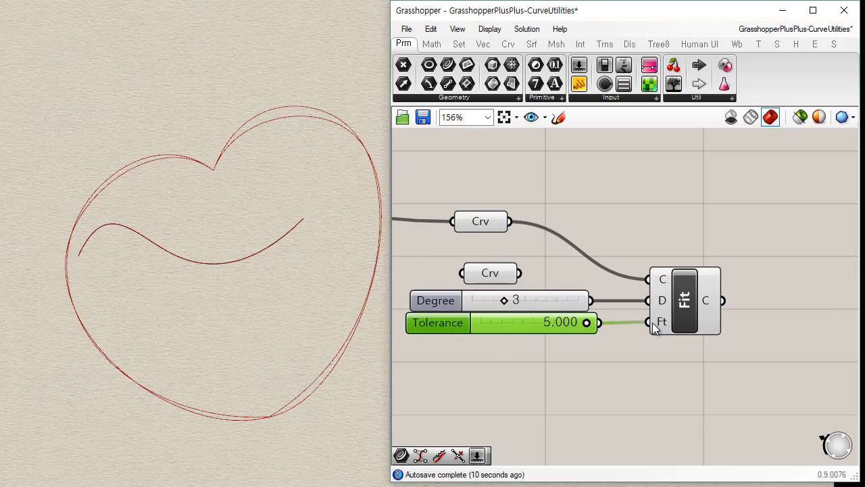
click(691, 313)
click(655, 234)
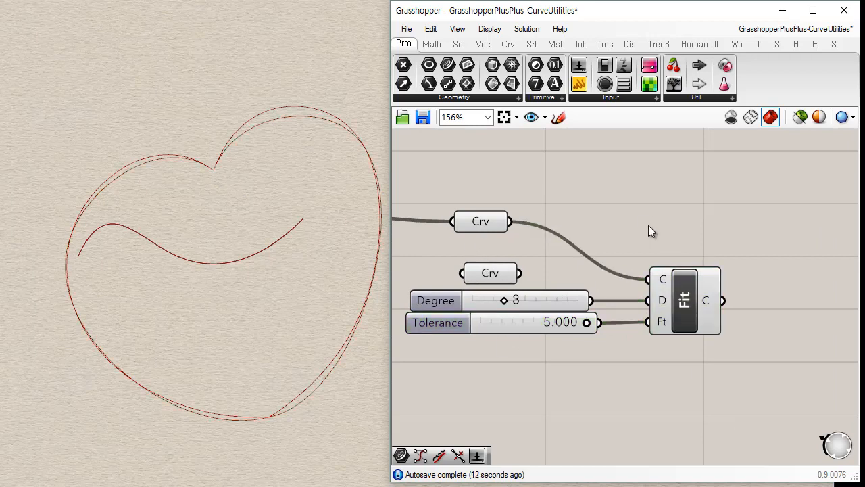
Add a Rebuild Curve component directly below Fit Curve.
right_drag(647, 228, 635, 177)
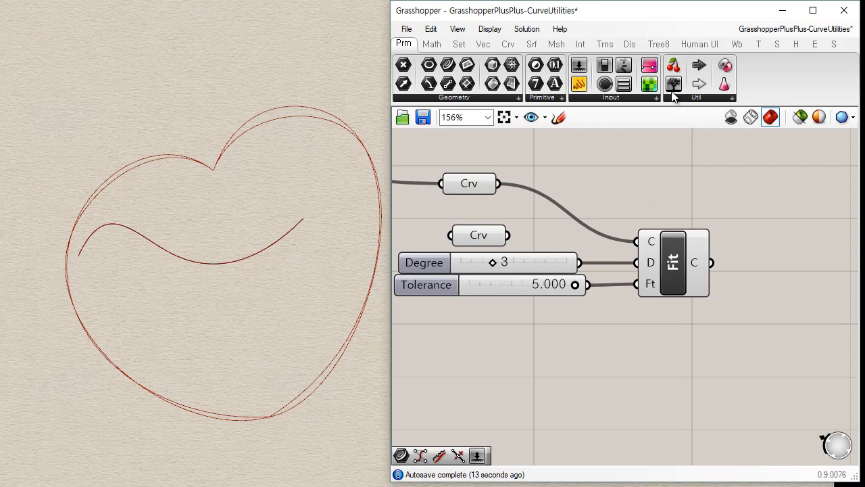
click(508, 44)
click(729, 98)
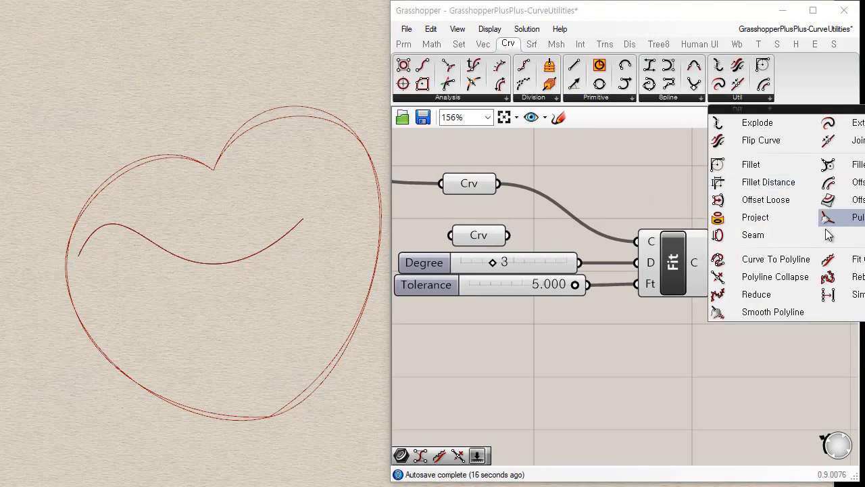
drag(861, 282, 673, 366)
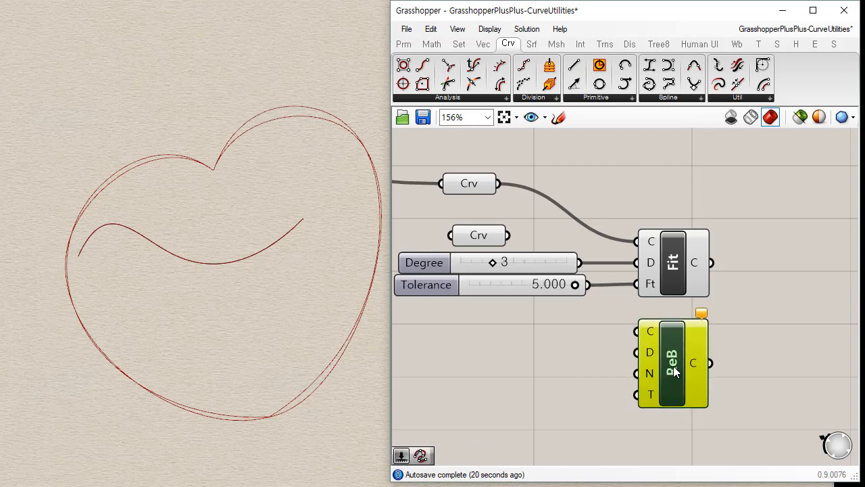
Shift the heart's Curve parameter slightly, and connect the wavy curve's parameter to Rebuild Curve's curve input.
click(404, 44)
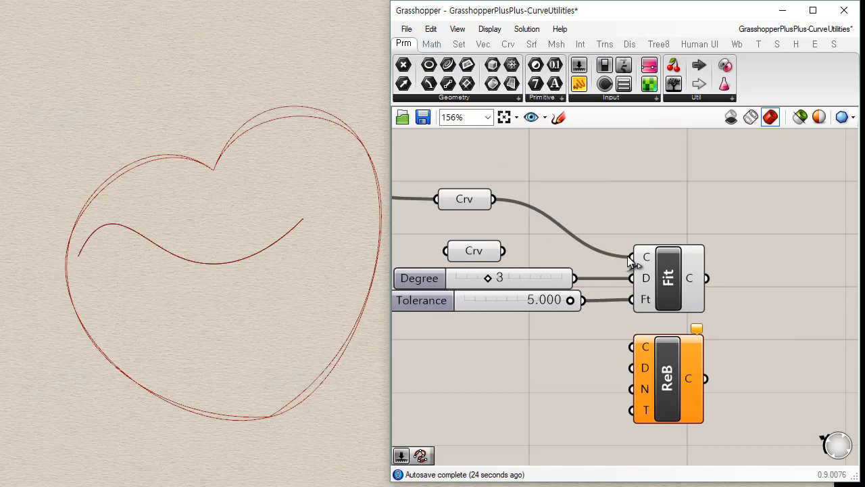
drag(462, 202, 582, 343)
click(479, 253)
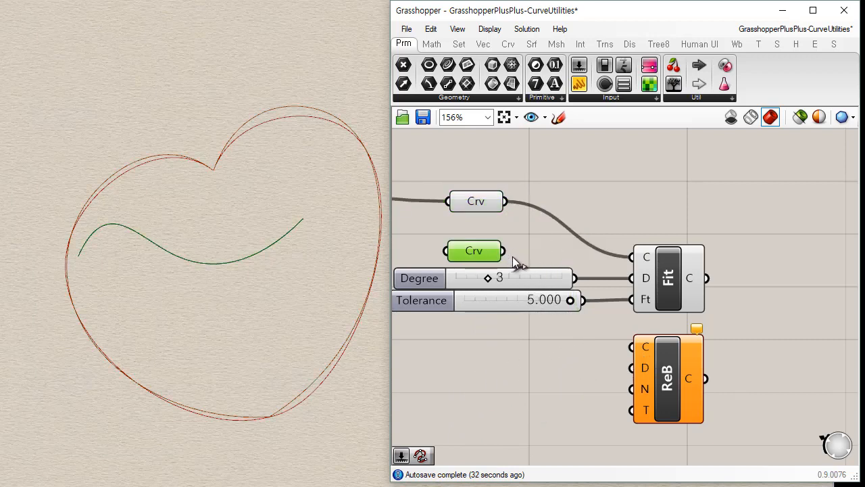
drag(512, 256, 660, 381)
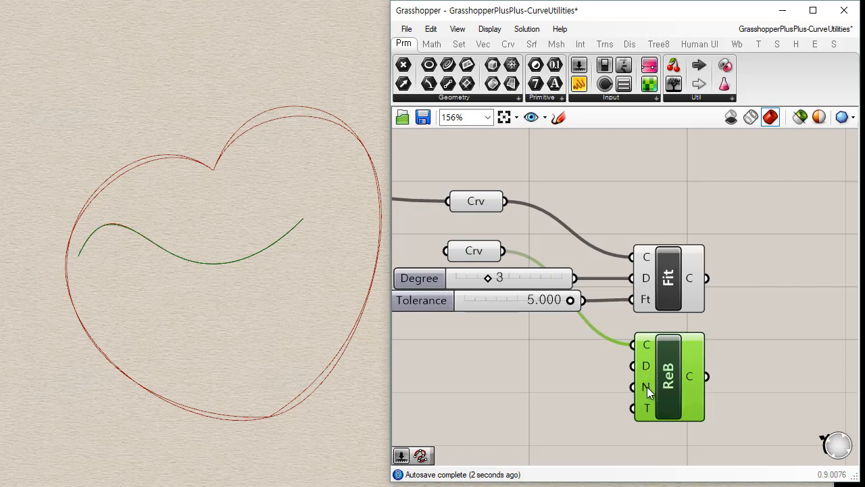
Drive Rebuild Curve's Count input with a new integer slider set to 4, placed beside the component.
mouse_move(647, 387)
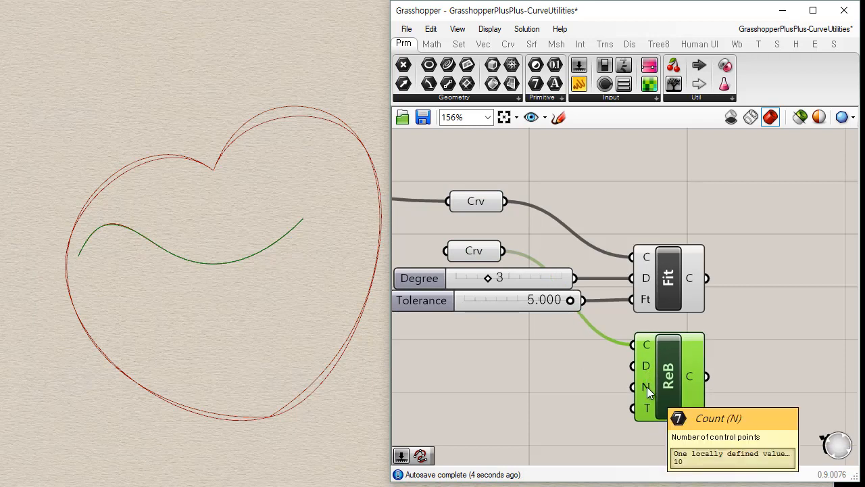
click(545, 376)
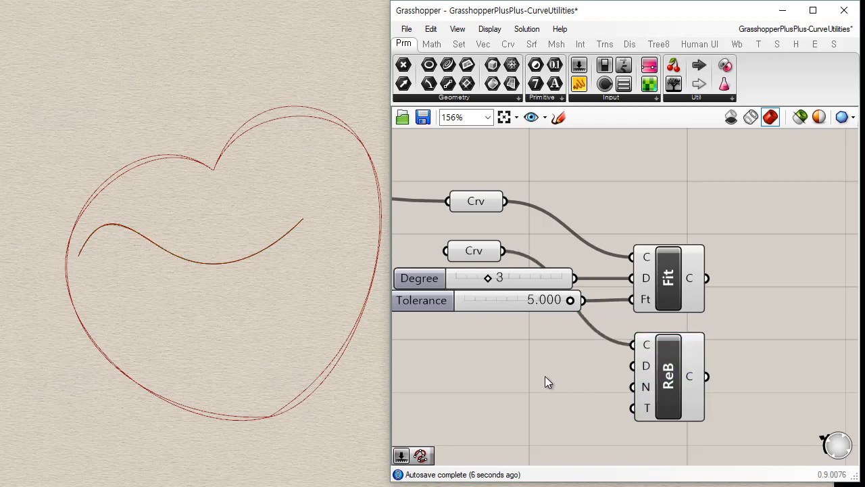
double_click(548, 377)
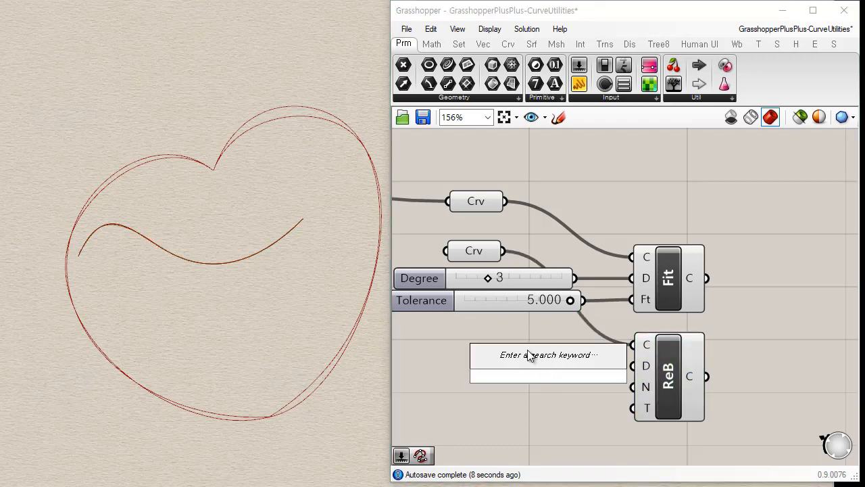
text(4)
key(Return)
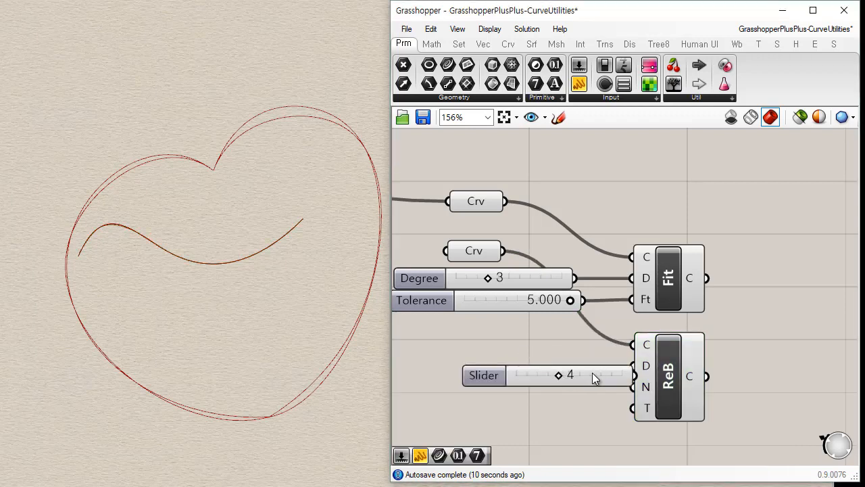
drag(592, 377, 547, 384)
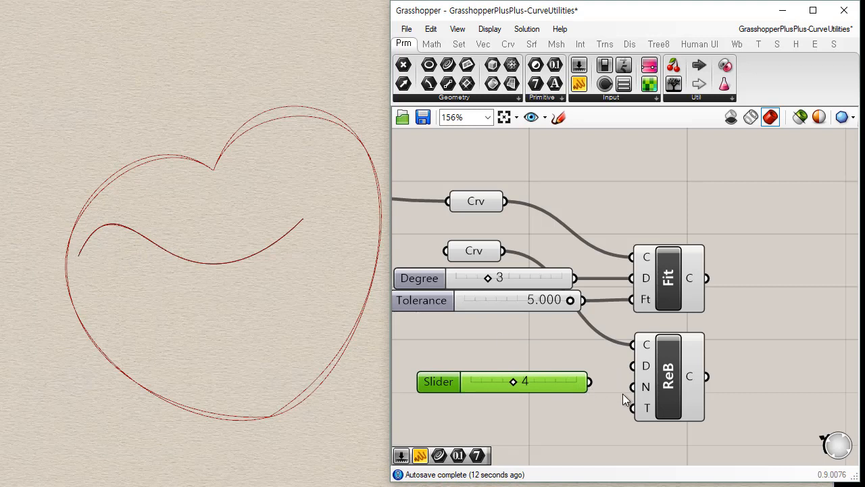
drag(590, 379, 552, 384)
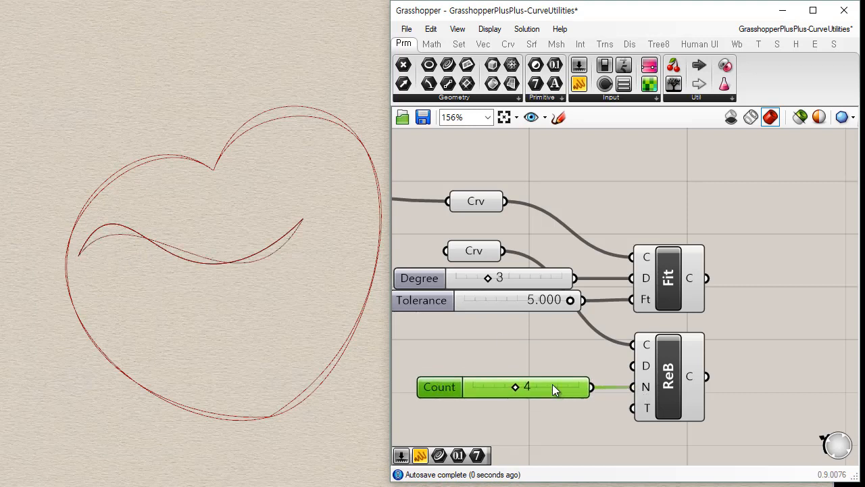
Test the rebuilt wavy curve with a Count of 3, and set the Count slider to 7.
click(670, 387)
click(542, 424)
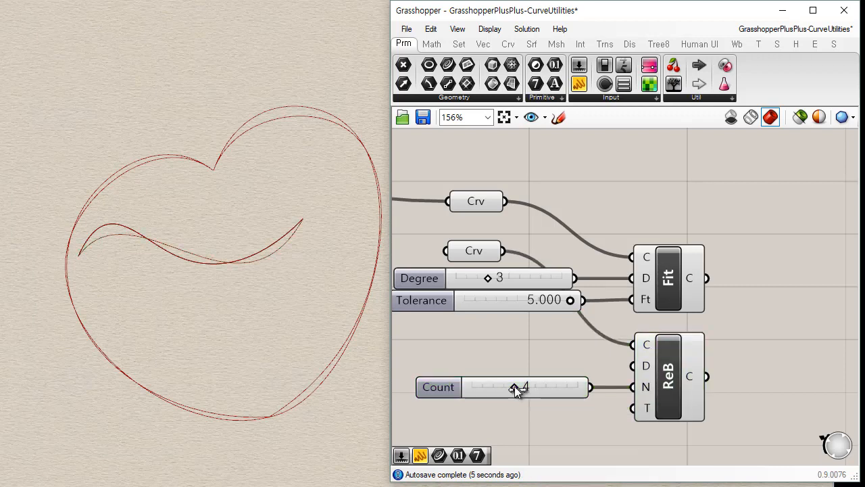
drag(514, 386, 504, 387)
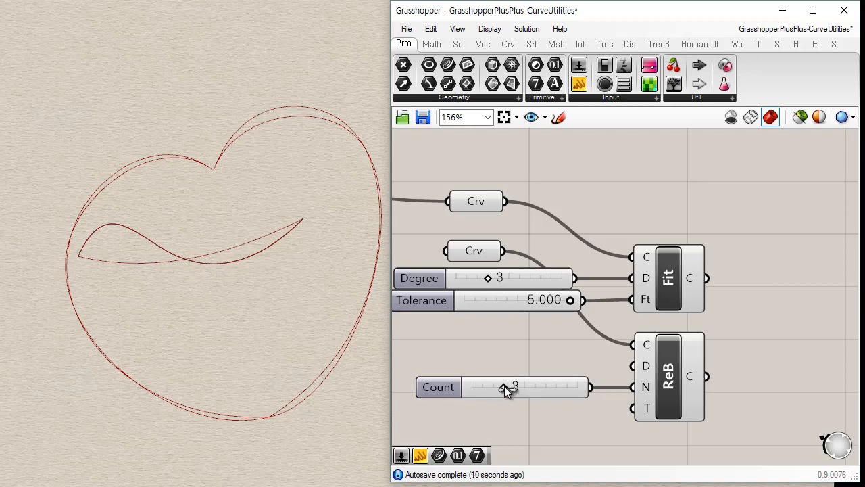
drag(507, 386, 548, 386)
Add a Control Polygon component above Fit Curve and feed it from the heart's Curve parameter.
scroll(551, 363, down, 2)
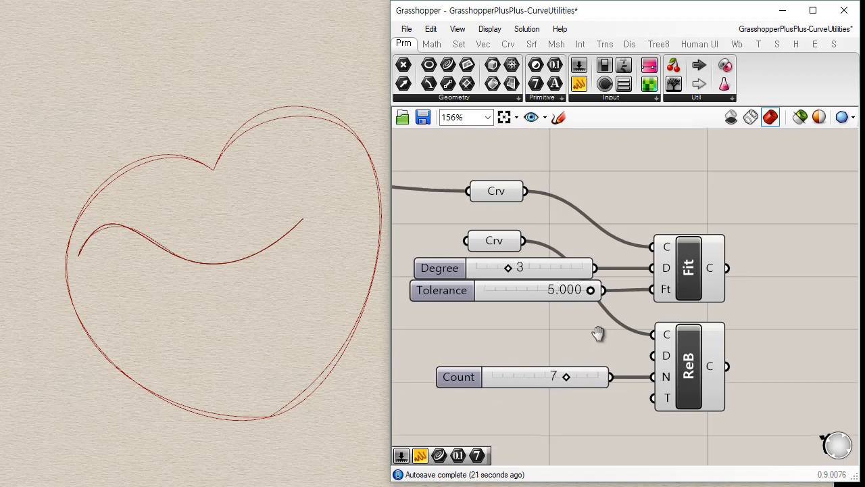
right_drag(511, 264, 487, 274)
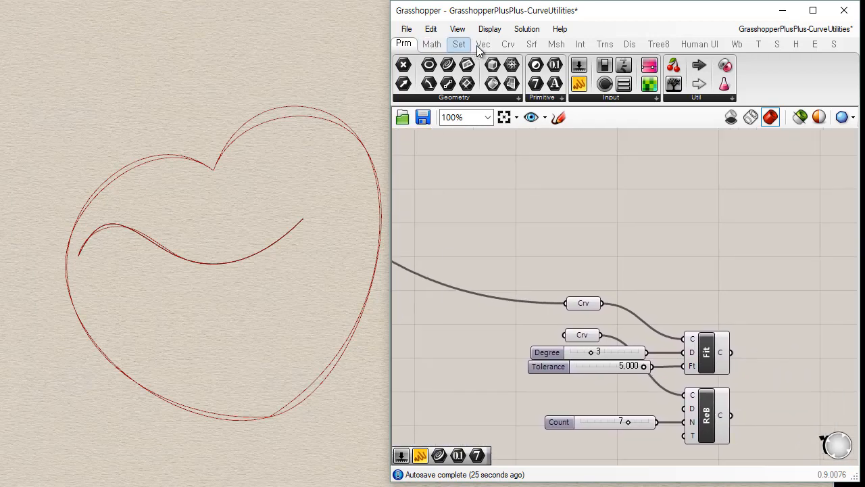
click(503, 47)
drag(404, 64, 701, 259)
click(598, 302)
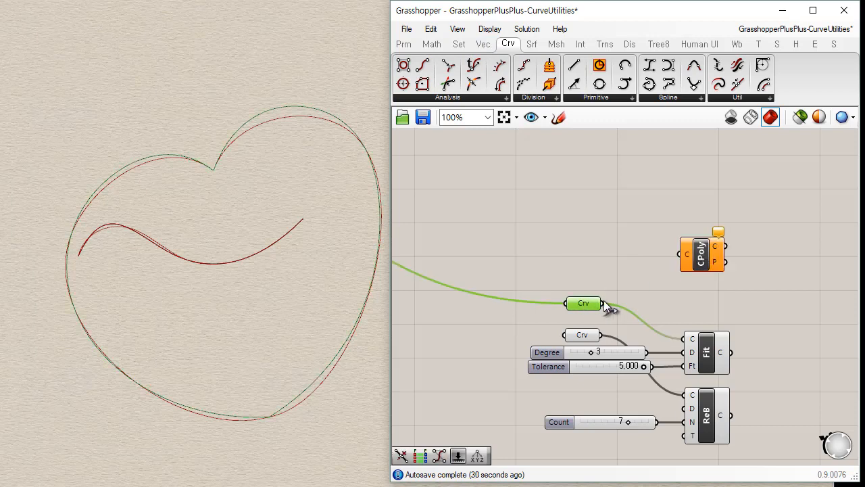
drag(605, 304, 711, 280)
Replace the wavy curve with the heart's Curve parameter as Rebuild Curve's curve input.
right_drag(670, 306, 572, 239)
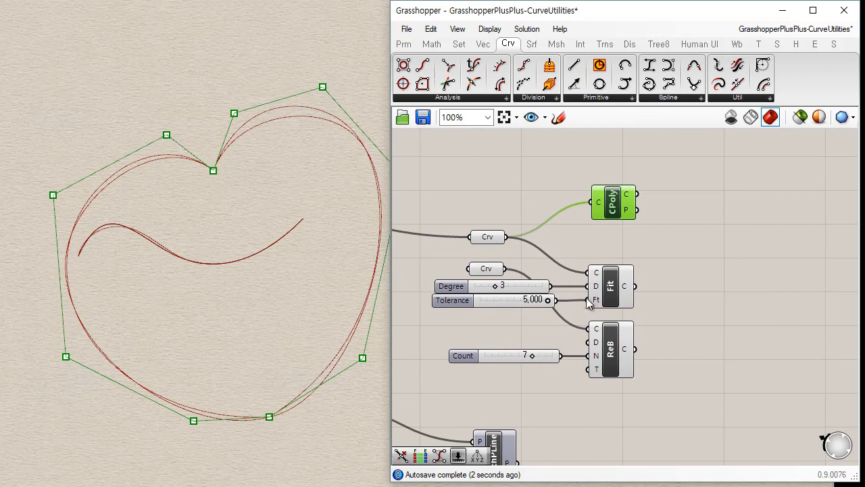
scroll(573, 287, up, 1)
drag(490, 225, 599, 340)
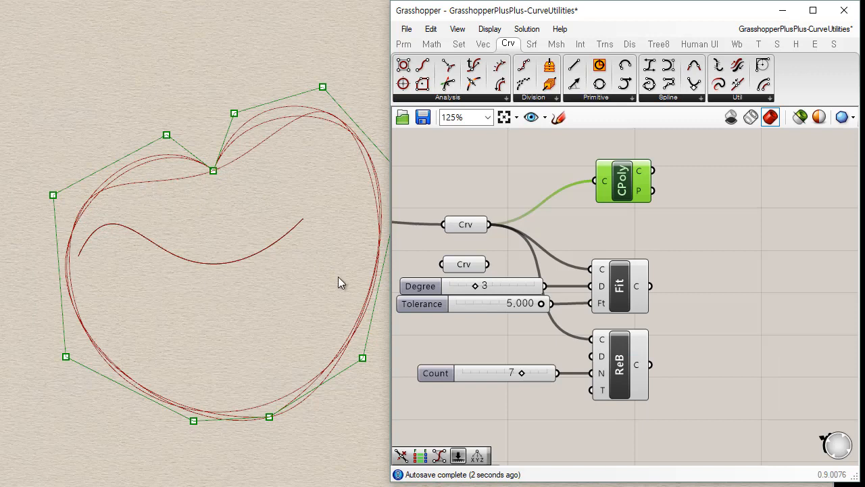
Move Control Polygon beside Rebuild Curve, feed it the rebuilt curve, and set the Count slider to 10.
drag(651, 364, 720, 369)
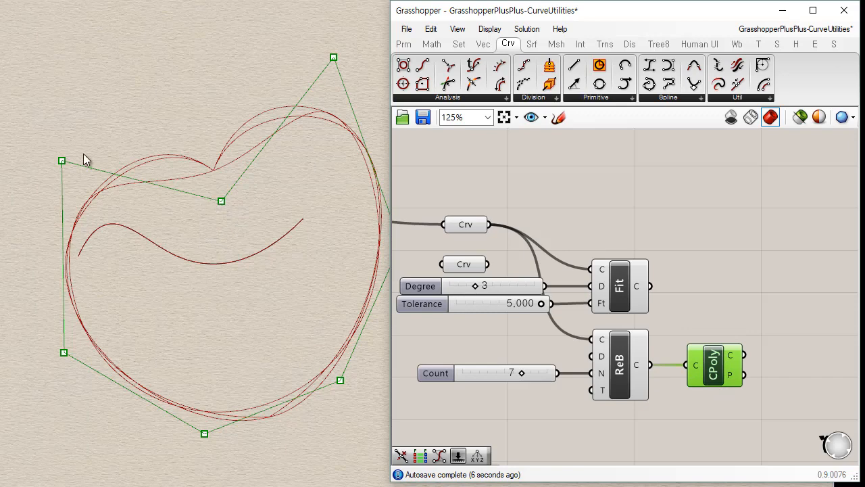
drag(519, 375, 529, 356)
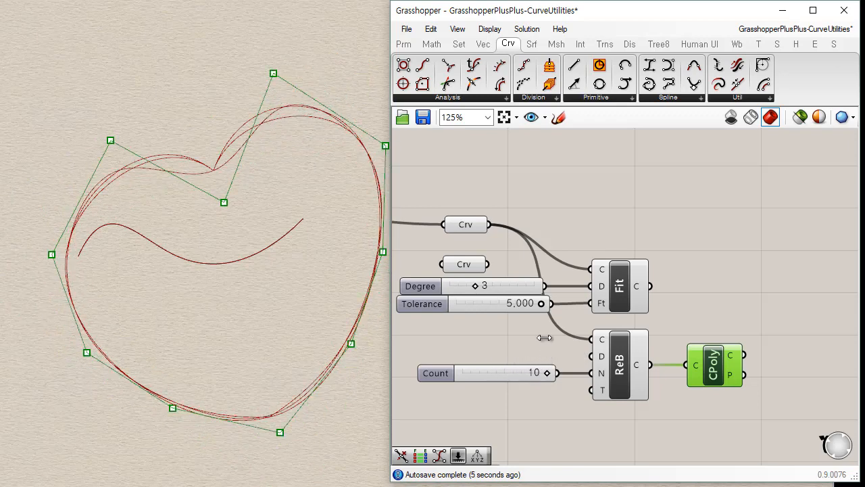
click(549, 240)
Feed the heart's Curve parameter from the Offset Curve component's output instead of the joined heart curve.
scroll(540, 249, down, 5)
right_drag(537, 253, 699, 267)
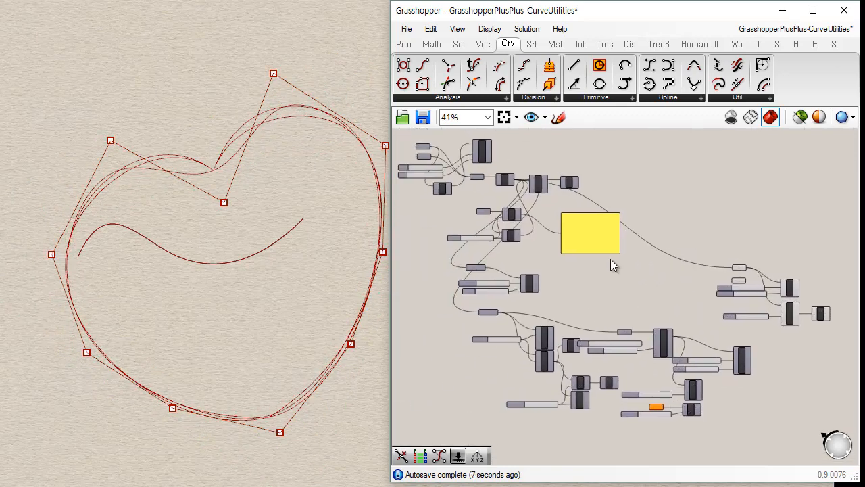
scroll(541, 271, up, 4)
right_drag(563, 203, 528, 132)
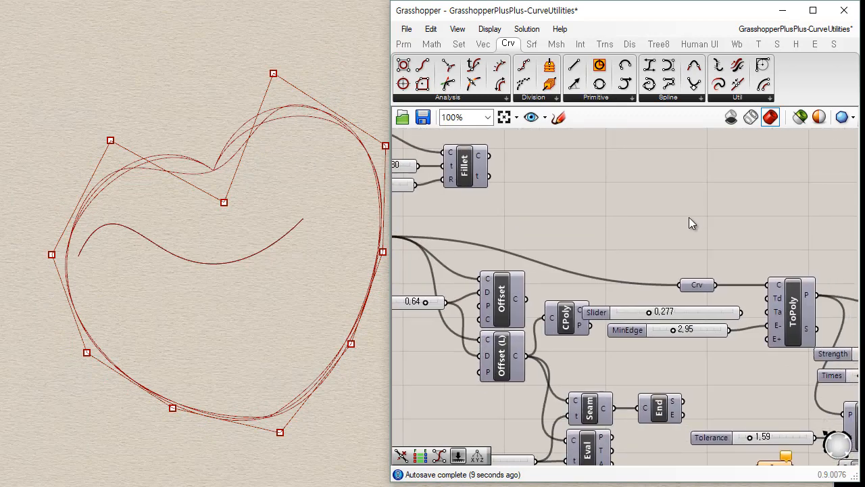
right_drag(682, 224, 660, 226)
scroll(659, 225, down, 2)
right_drag(644, 266, 530, 287)
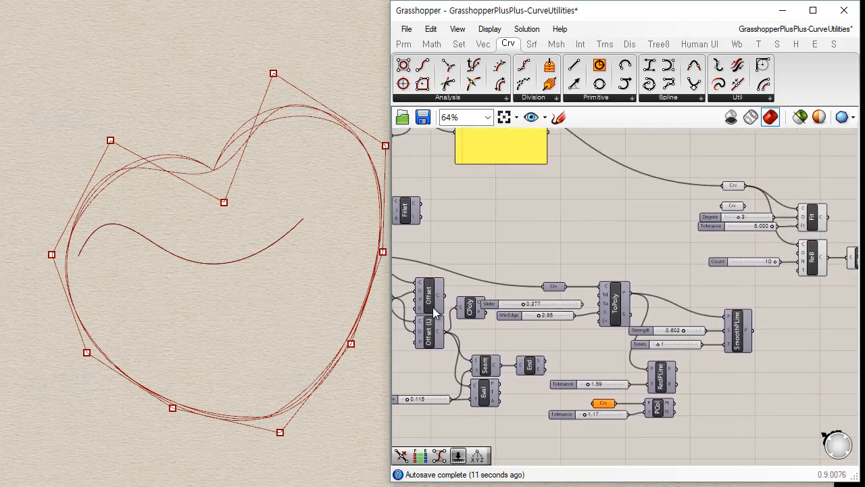
shift+drag(444, 292, 721, 194)
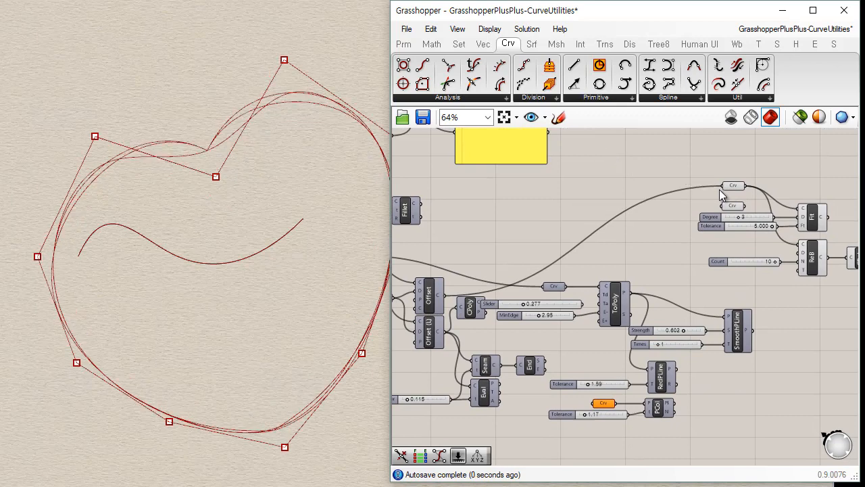
Move Control Polygon above Fit Curve and feed it from the Curve parameter holding the offset heart.
click(734, 186)
right_drag(754, 209, 554, 211)
scroll(567, 198, up, 3)
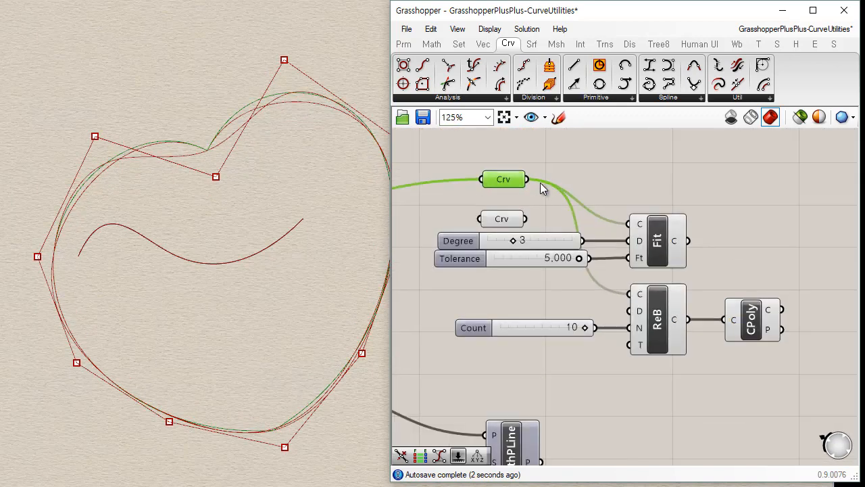
drag(527, 180, 717, 183)
click(501, 180)
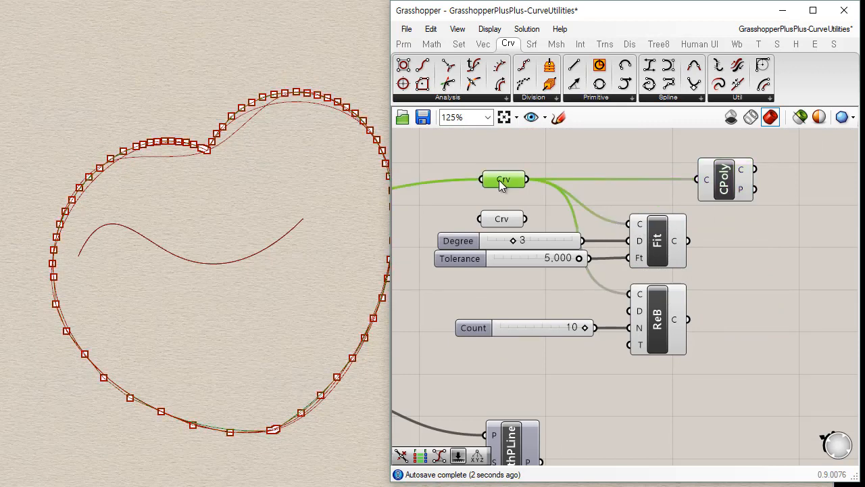
Feed Control Polygon from Rebuild Curve's output and select Rebuild Curve to compare it with the offset heart.
drag(529, 180, 629, 295)
drag(688, 319, 696, 177)
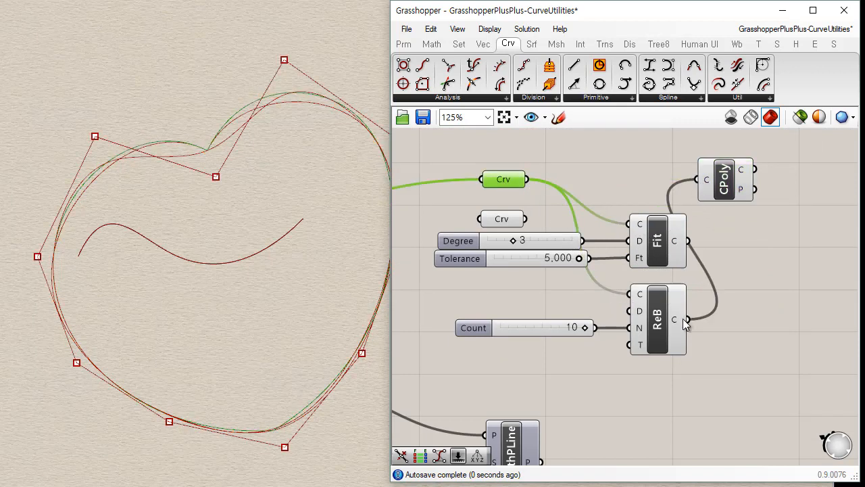
click(655, 322)
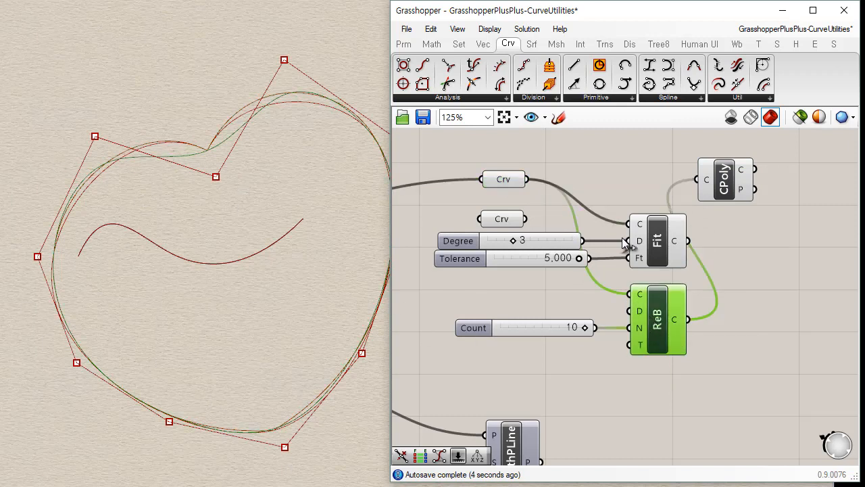
Move Control Polygon beside Fit Curve, feed it the fitted curve, and highlight the rebuilt curve for comparison.
click(678, 257)
drag(686, 242, 767, 201)
click(653, 346)
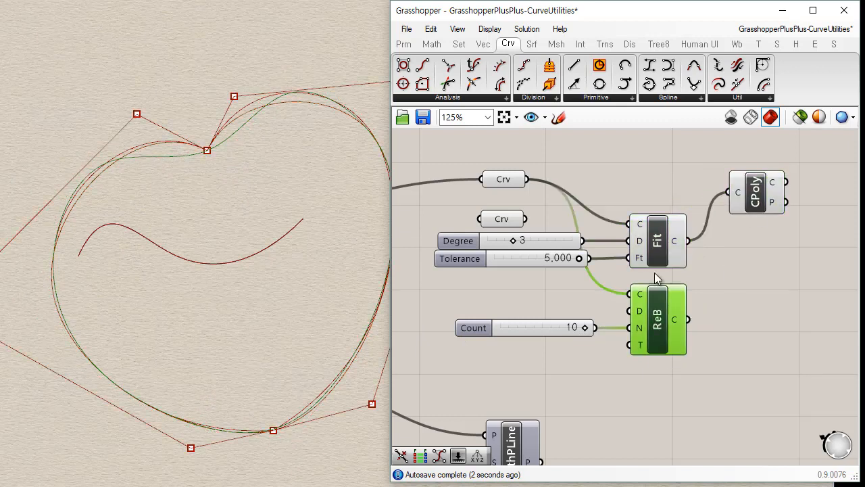
Switch Control Polygon's input to Rebuild Curve and back to Fit Curve, and set the Tolerance slider to 0.480.
click(659, 243)
drag(692, 318, 724, 192)
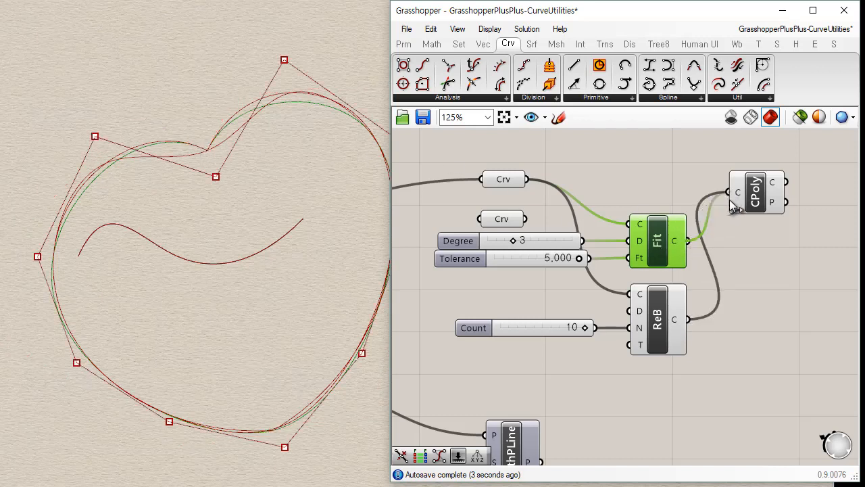
drag(730, 199, 728, 194)
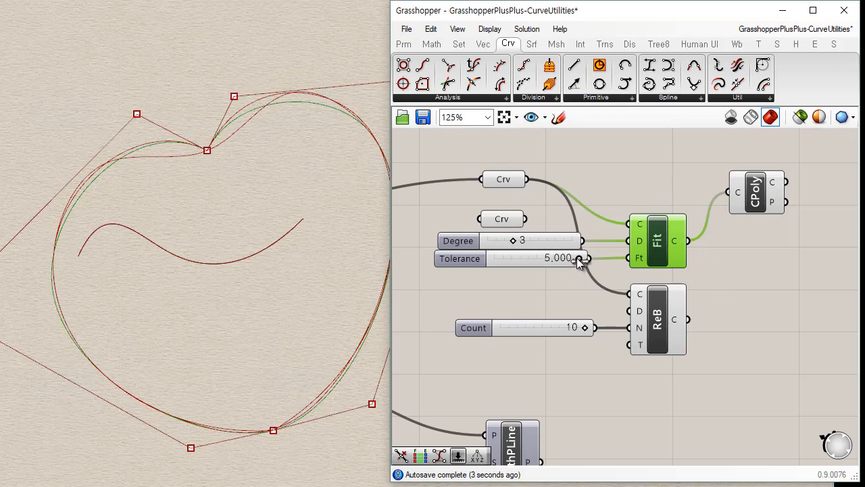
drag(576, 258, 500, 261)
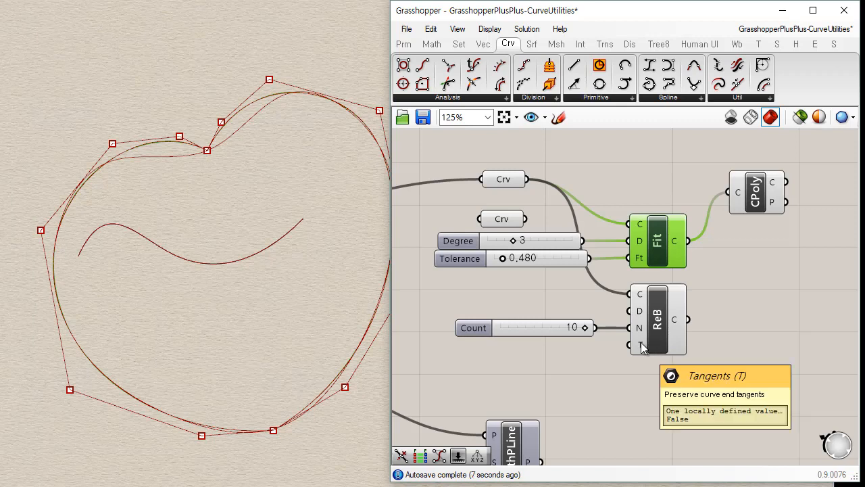
Add a Boolean Toggle set to True and connect it to Rebuild Curve's Tangents input.
right_drag(642, 345, 590, 324)
click(560, 267)
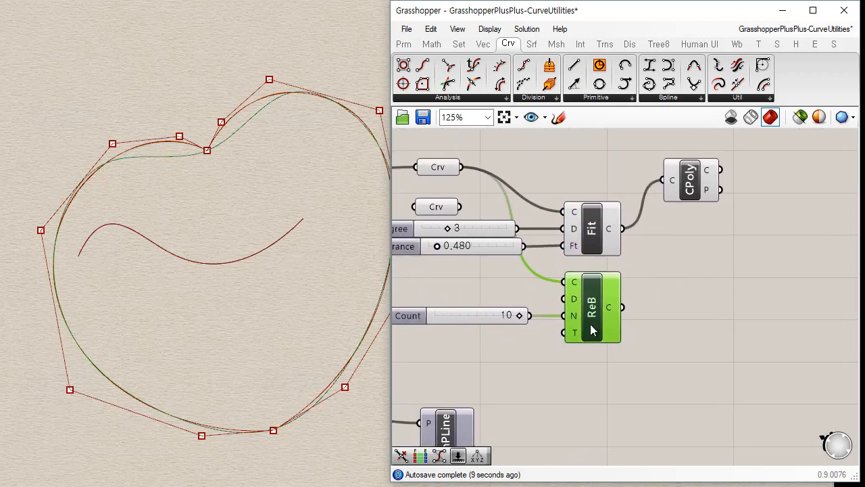
click(414, 44)
drag(605, 65, 512, 355)
drag(560, 344, 529, 350)
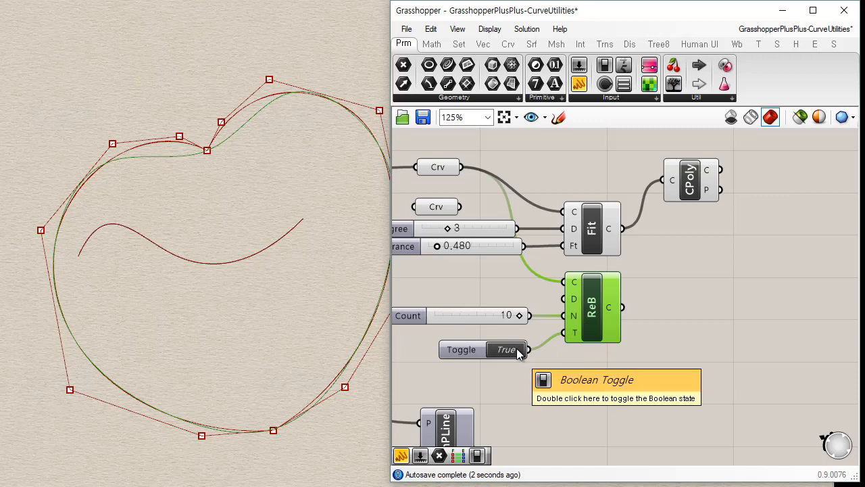
scroll(585, 365, up, 4)
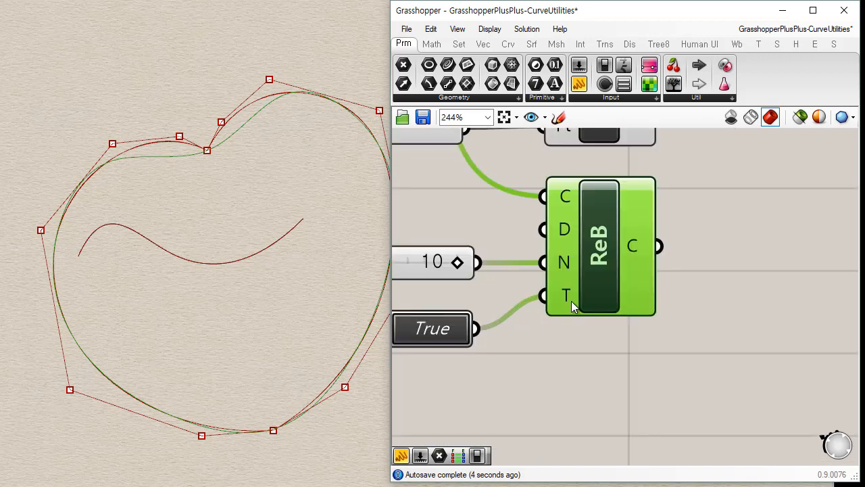
mouse_move(571, 300)
mouse_move(269, 272)
right_down()
mouse_move(259, 266)
mouse_move(267, 274)
right_up()
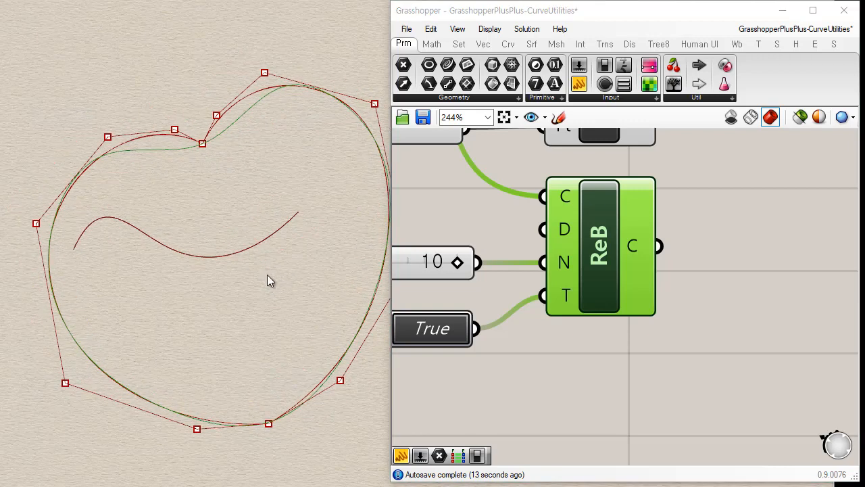
Delete the Control Polygon component attached to Fit Curve.
click(626, 436)
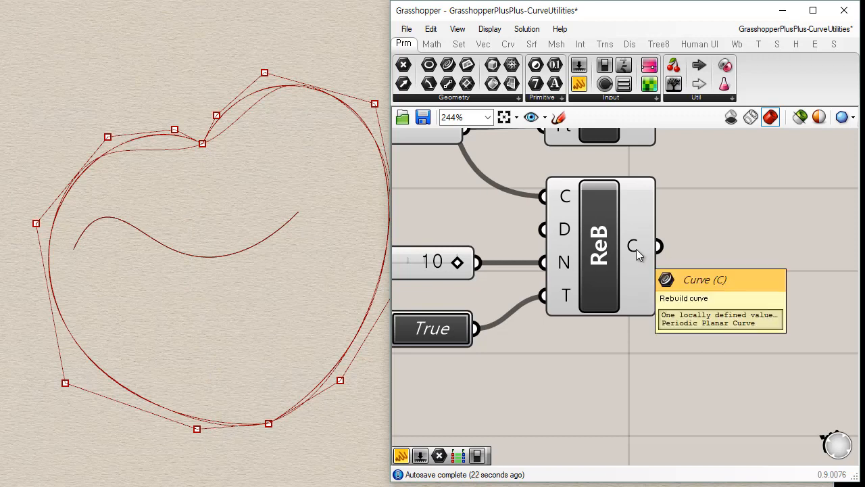
scroll(685, 224, down, 2)
right_drag(610, 226, 580, 274)
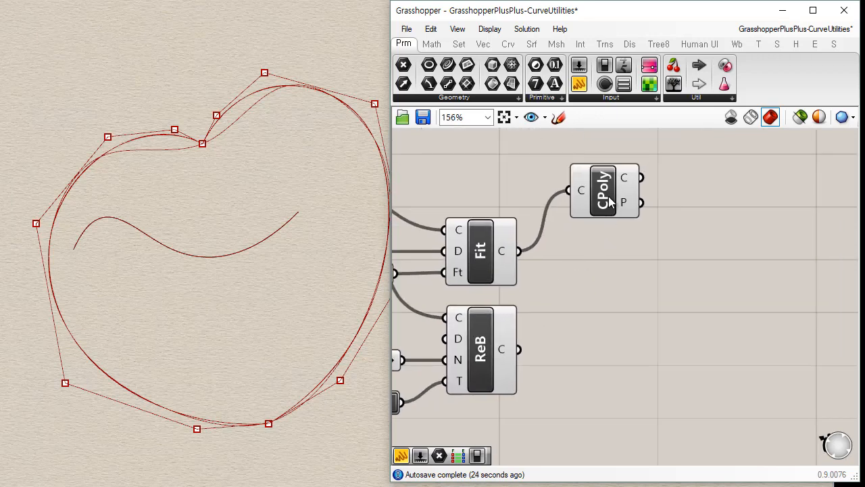
click(612, 200)
key(Delete)
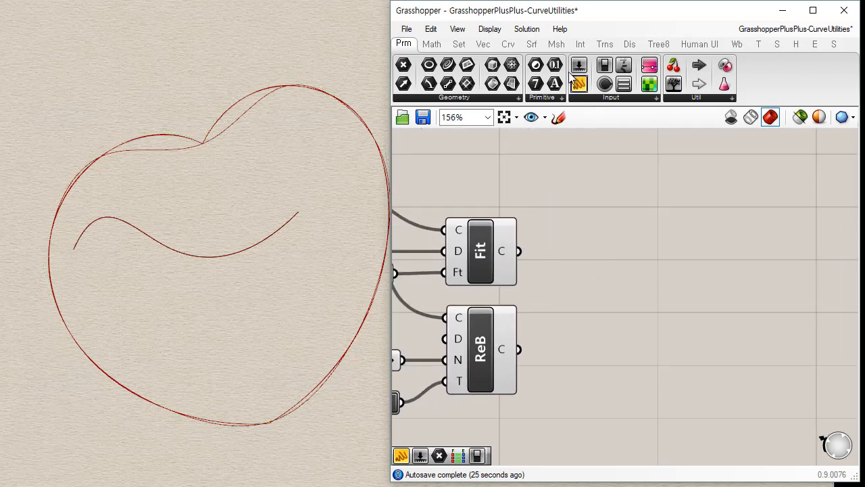
Place an Explode component beside Fit Curve and feed it the fitted curve.
click(507, 44)
click(747, 101)
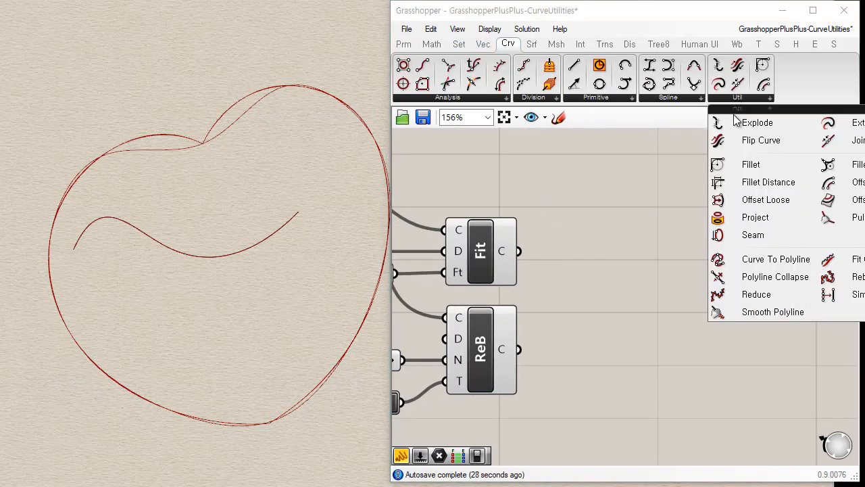
drag(720, 120, 648, 264)
drag(518, 252, 615, 267)
Add a Panel beside Explode, change its font, and connect it to Explode's Segments output.
click(415, 44)
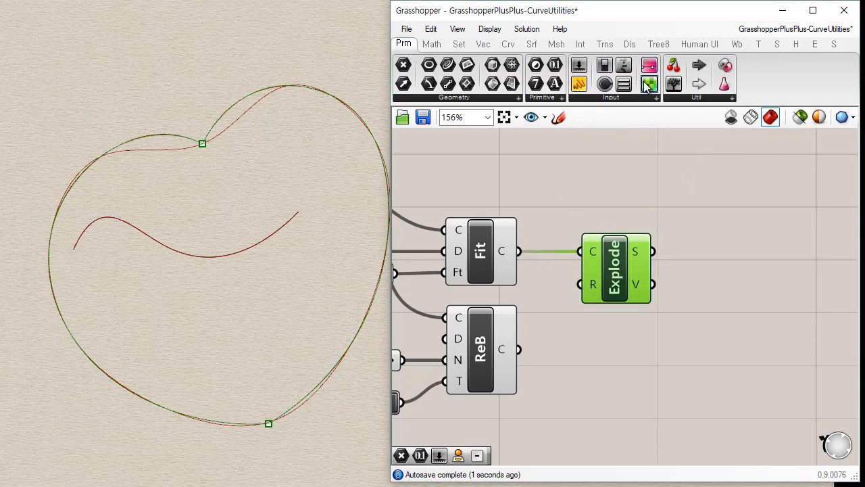
drag(718, 279, 740, 276)
right_click(742, 275)
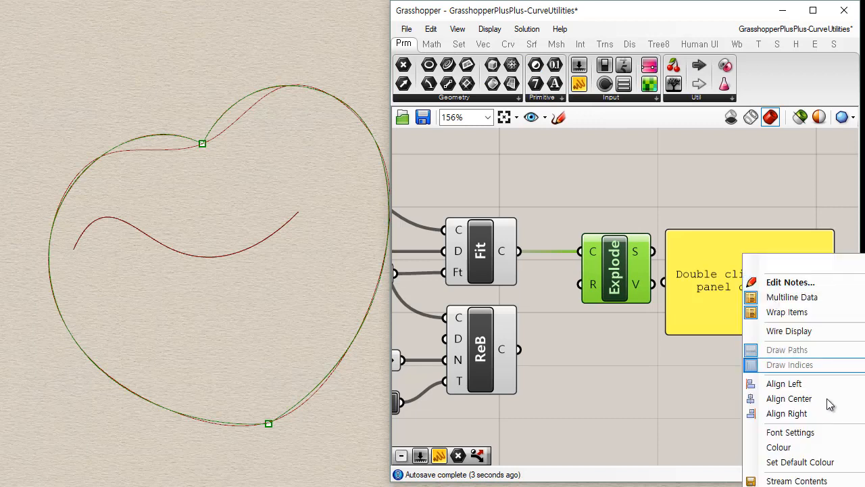
click(826, 432)
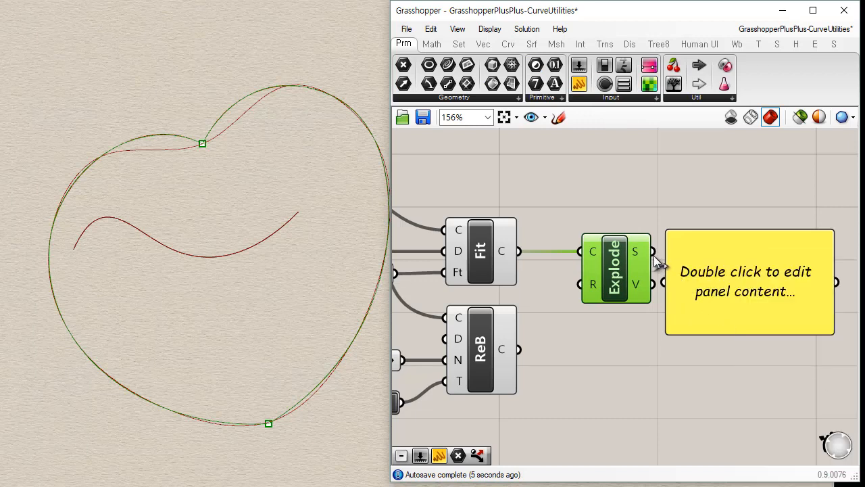
drag(672, 290, 738, 300)
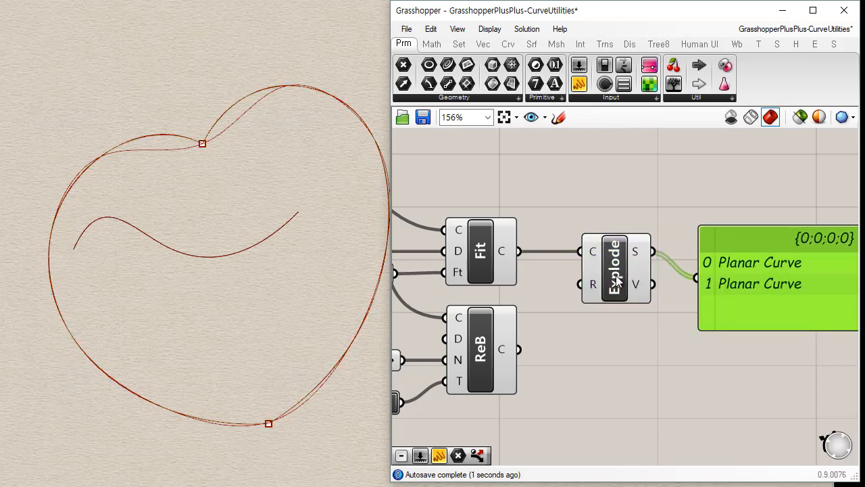
drag(615, 280, 604, 283)
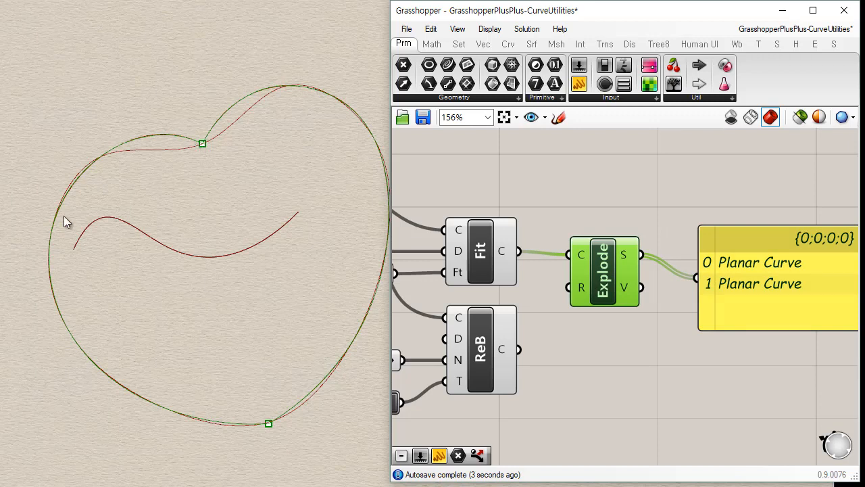
Replace Explode's input with Rebuild Curve's output and widen the panel so each entry fits on one line.
click(484, 350)
drag(519, 348, 569, 254)
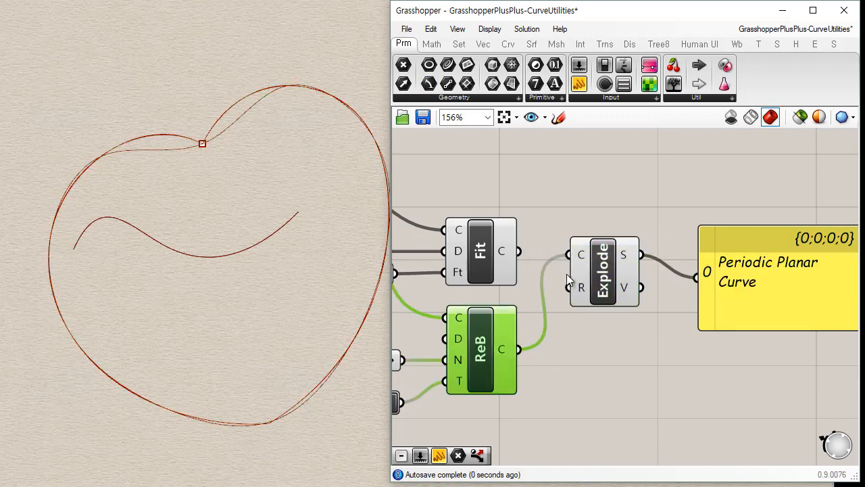
click(695, 322)
right_drag(694, 322, 580, 292)
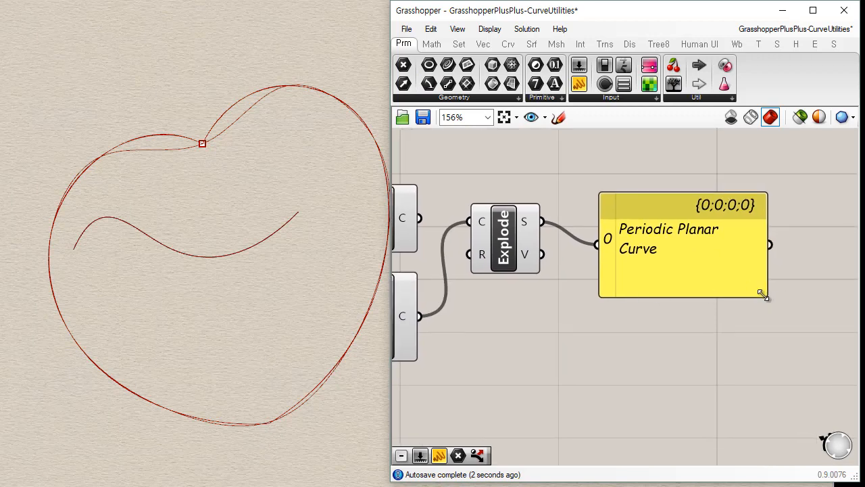
drag(762, 295, 793, 251)
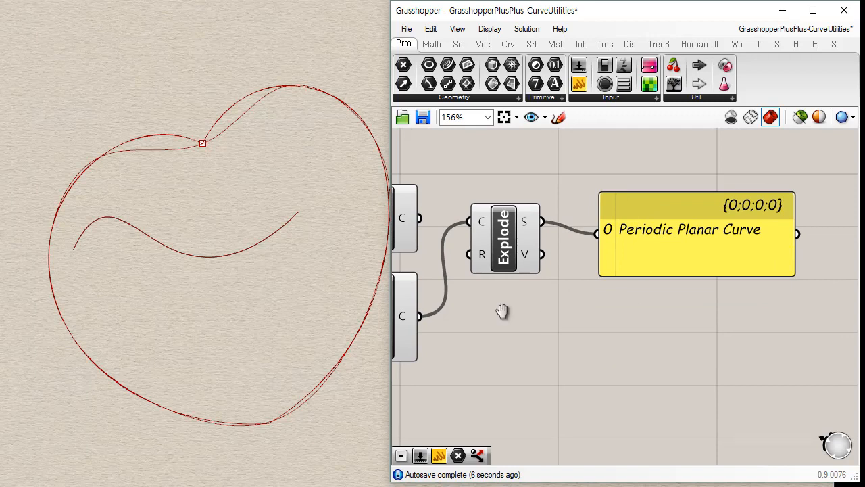
Feed the panel directly from Fit Curve, replace that with Rebuild Curve's output, and move Explode beside Rebuild Curve.
right_drag(502, 311, 534, 294)
drag(465, 217, 641, 237)
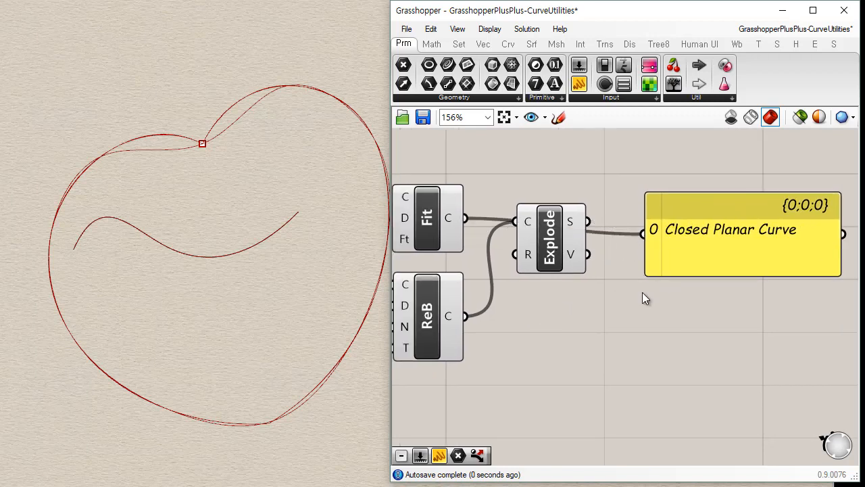
drag(535, 238, 550, 355)
drag(466, 315, 643, 234)
drag(566, 370, 565, 348)
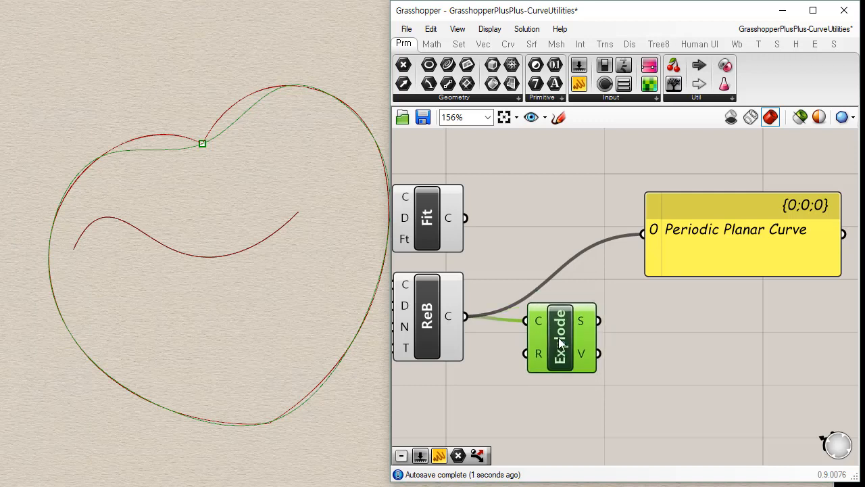
Reconnect the panel to Explode's Segments output and select Rebuild Curve.
drag(600, 317, 654, 255)
drag(603, 321, 658, 233)
click(420, 319)
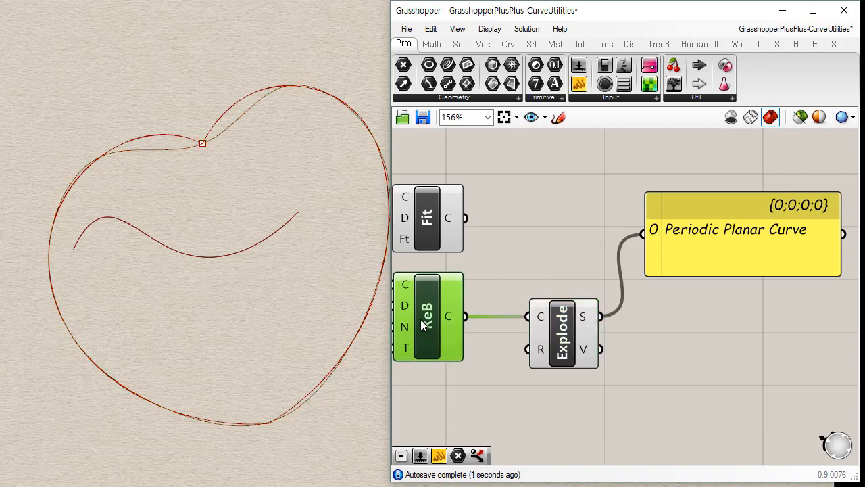
Place a Control Polygon component above Explode and feed it the rebuilt curve.
right_drag(506, 263, 580, 219)
click(508, 44)
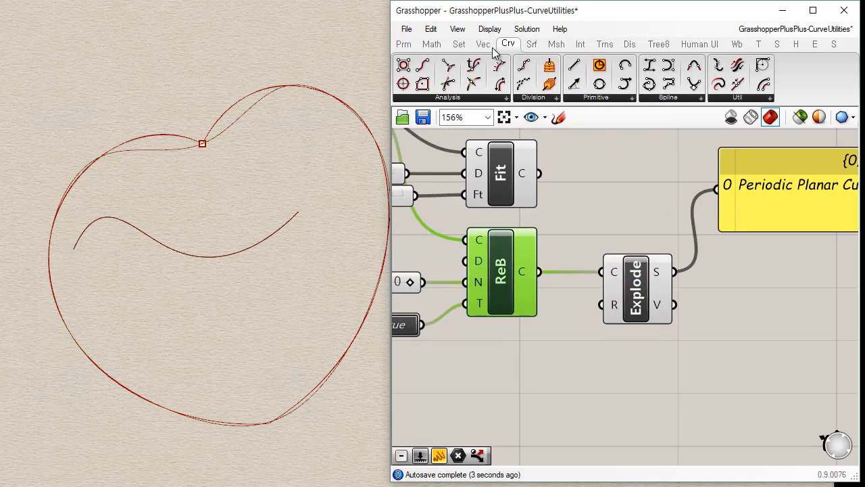
drag(635, 195, 634, 196)
drag(540, 272, 599, 195)
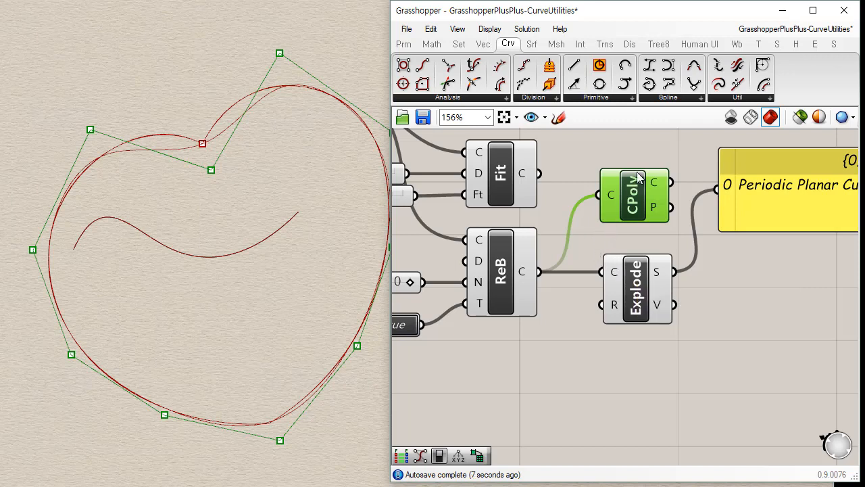
Add a Simplify Curve component and place it above Control Polygon.
click(737, 99)
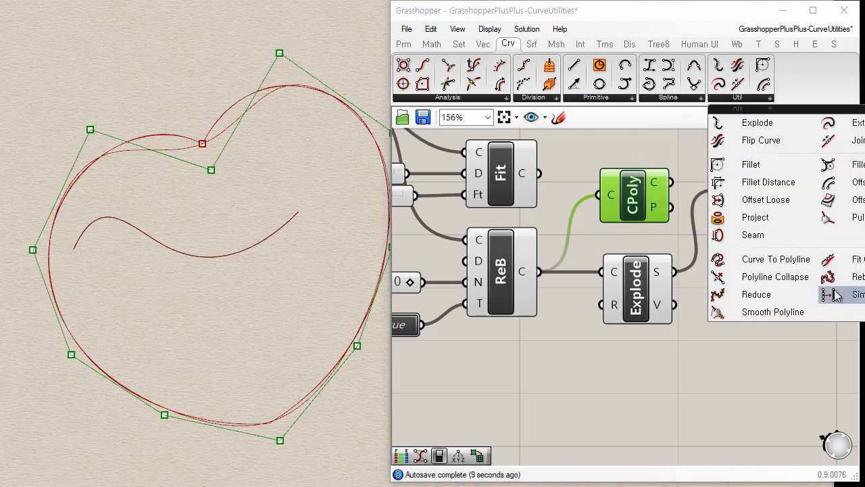
click(854, 297)
click(622, 406)
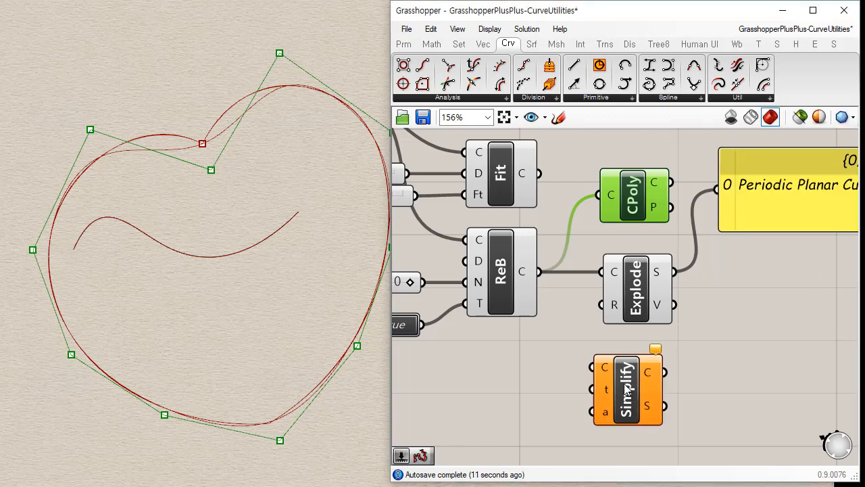
right_drag(548, 230, 632, 290)
scroll(632, 284, down, 3)
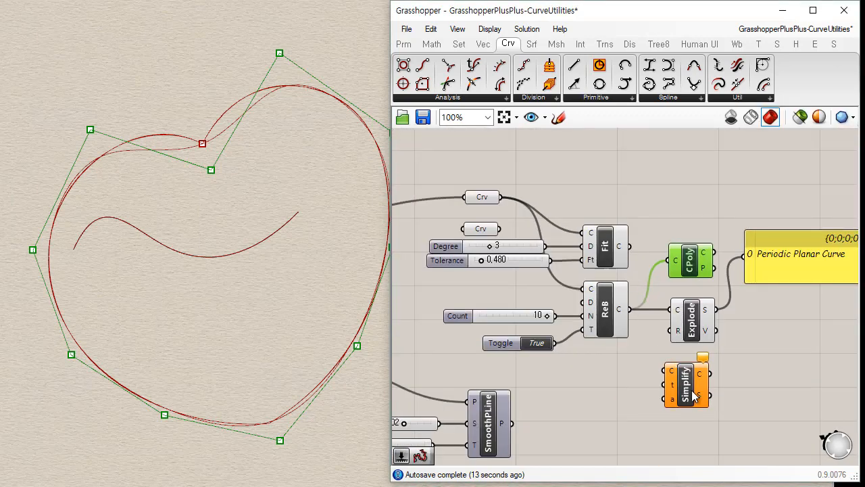
drag(693, 392, 693, 175)
Feed both Control Polygon and Simplify Curve from the Curve parameter holding the offset heart, with Control Polygon beneath Simplify Curve.
click(482, 196)
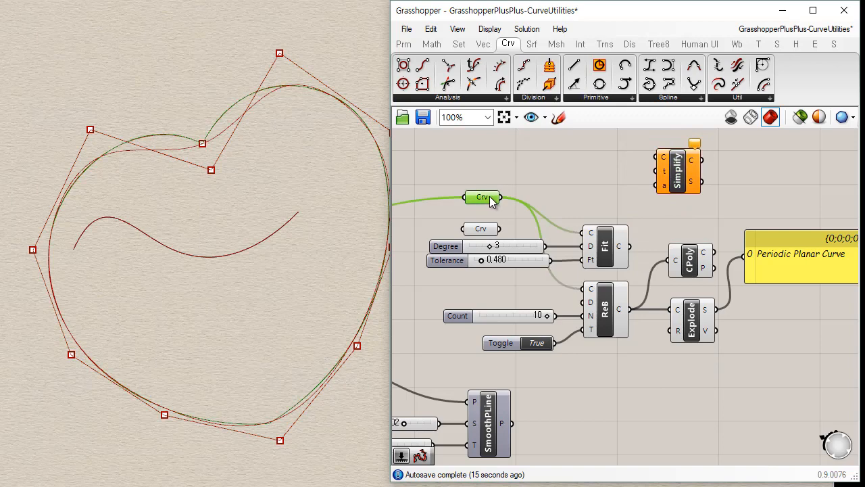
drag(504, 198, 680, 229)
right_drag(621, 195, 570, 218)
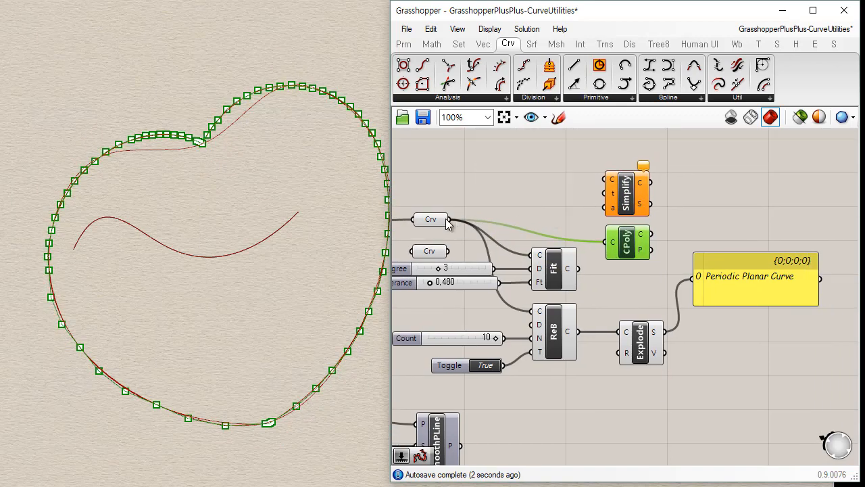
drag(448, 219, 608, 178)
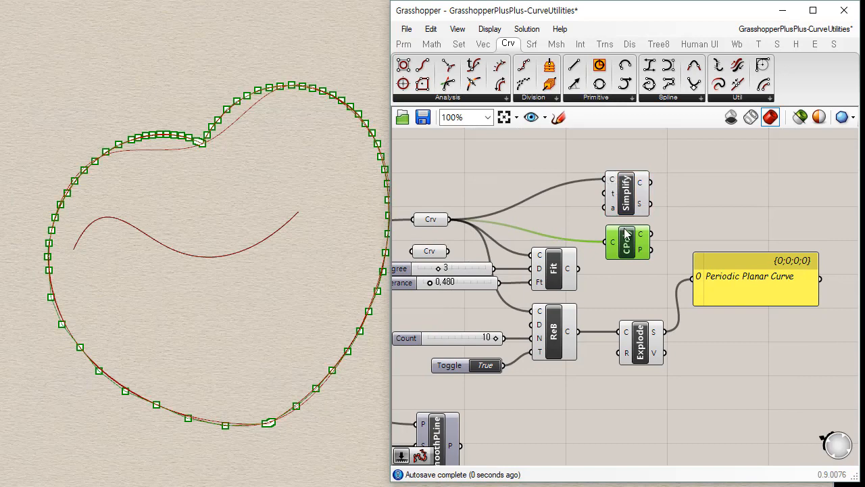
Move Control Polygon to the far side of Simplify Curve, feed it the simplified curve, and check Simplify Curve's Tolerance input.
drag(626, 236, 712, 221)
drag(649, 182, 698, 225)
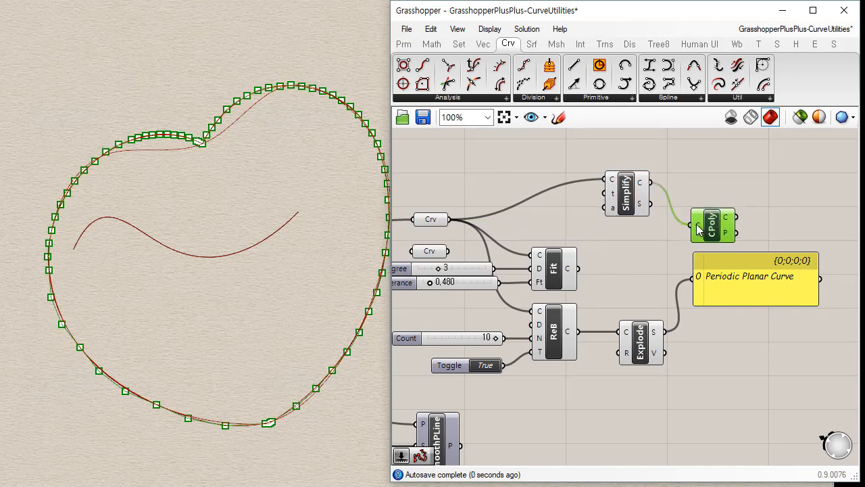
scroll(622, 202, up, 2)
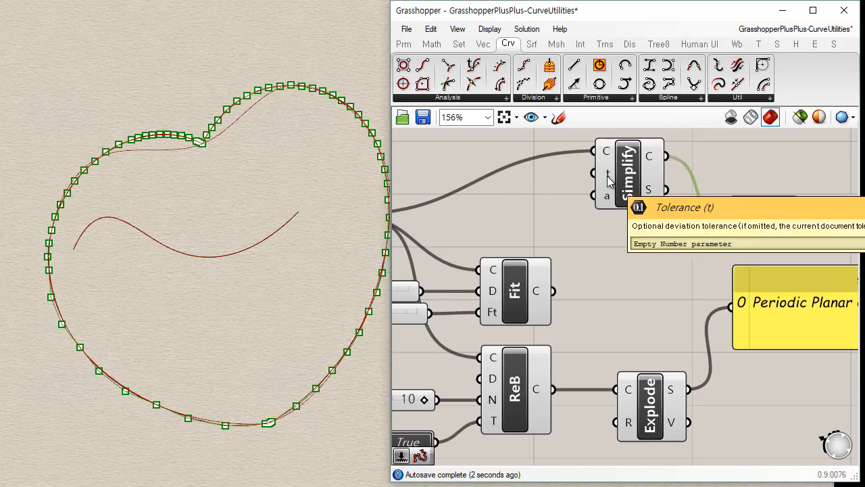
Create a number slider with value 0.1234 and connect it to Simplify Curve's Tolerance input.
click(515, 214)
right_drag(503, 197, 502, 220)
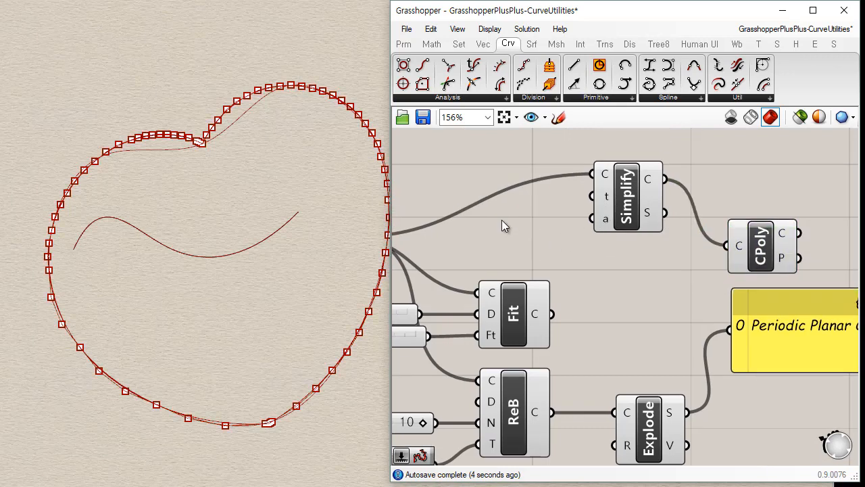
double_click(507, 219)
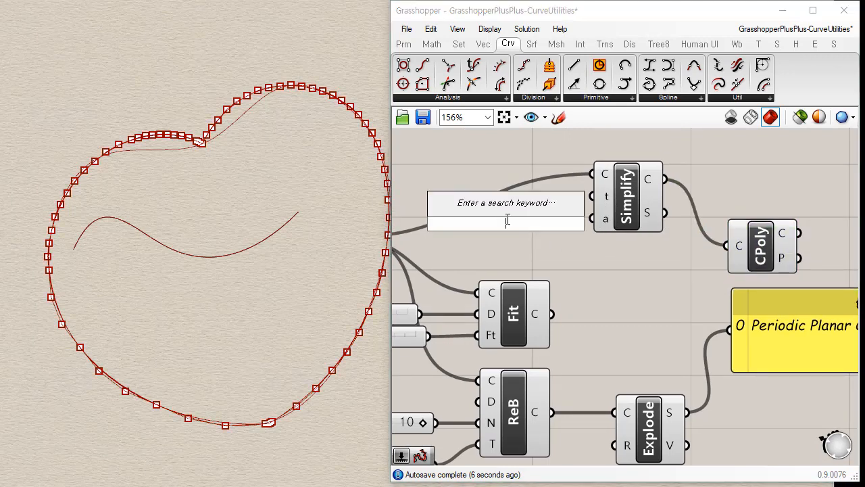
text(0.123)
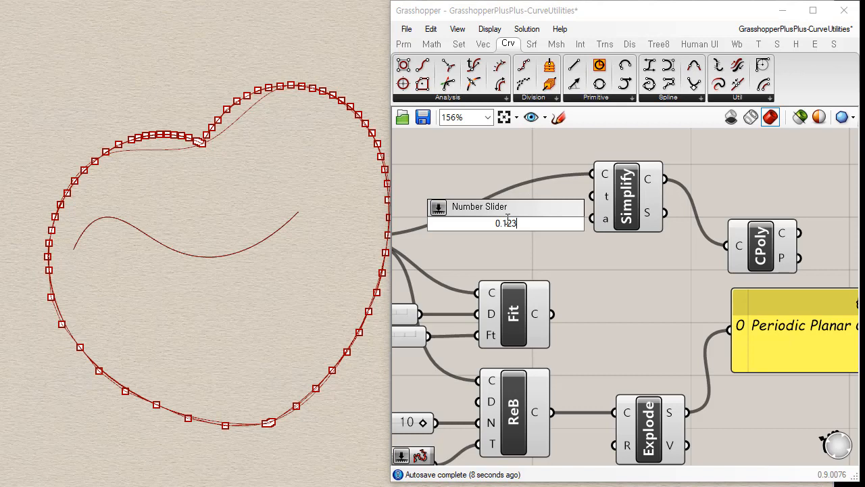
text(4)
key(Return)
drag(566, 228, 540, 204)
drag(592, 197, 568, 194)
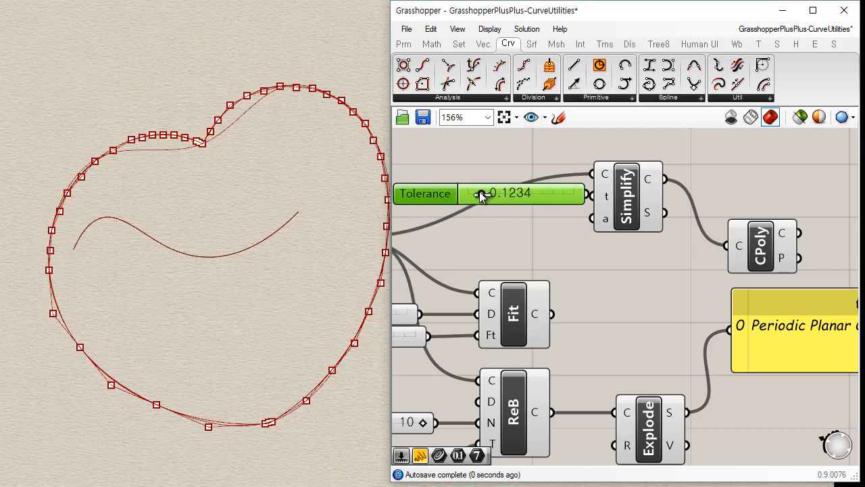
Raise Simplify Curve's Tolerance to 1.0000, align Control Polygon and the slider with Simplify Curve, and highlight the simplified curve.
drag(480, 195, 592, 212)
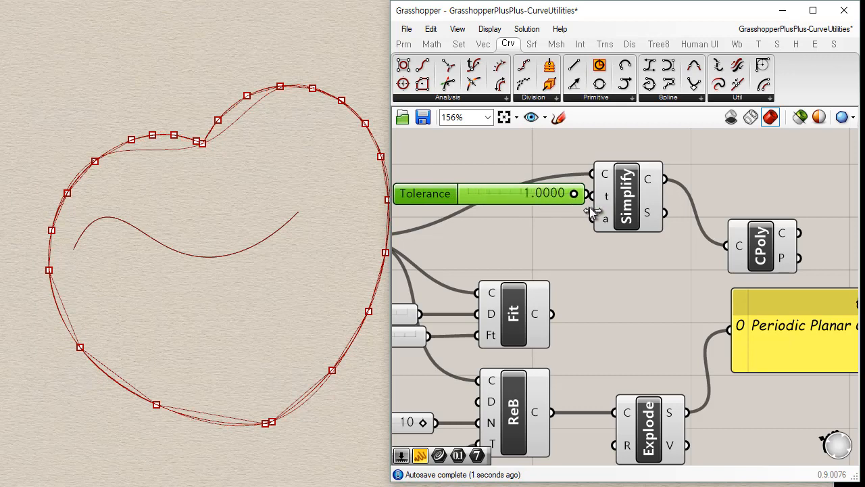
drag(770, 250, 763, 196)
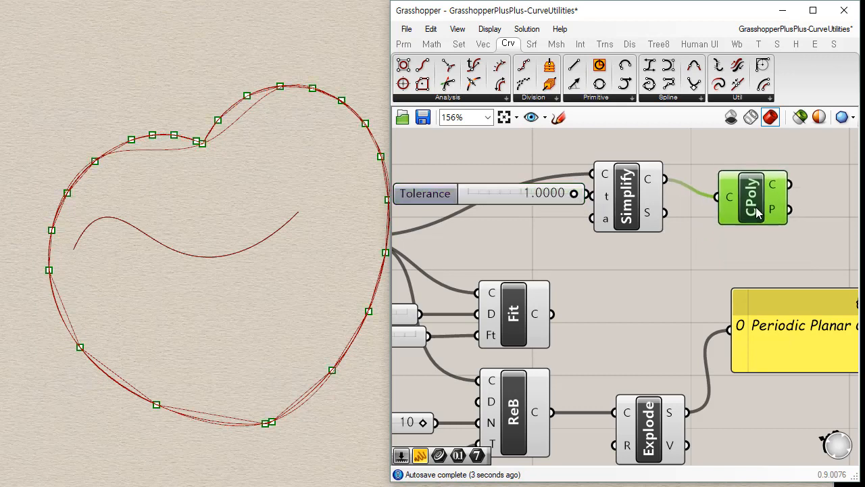
drag(499, 201, 484, 206)
click(630, 203)
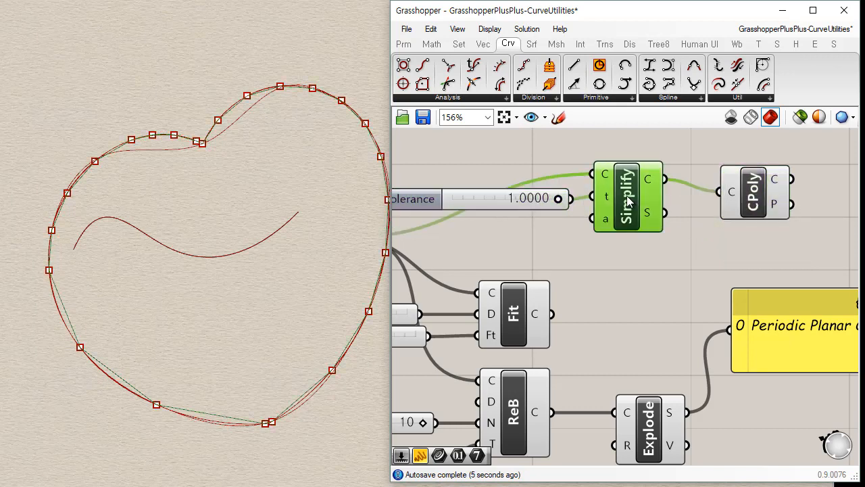
Set Simplify Curve's Tolerance to 0.5264 and move Control Polygon and the slider closer to Simplify Curve.
drag(562, 199, 514, 199)
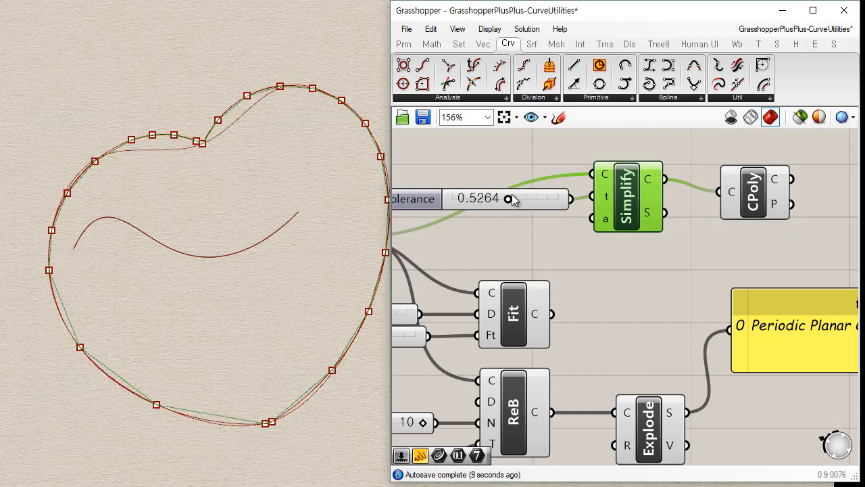
right_drag(235, 385, 209, 361)
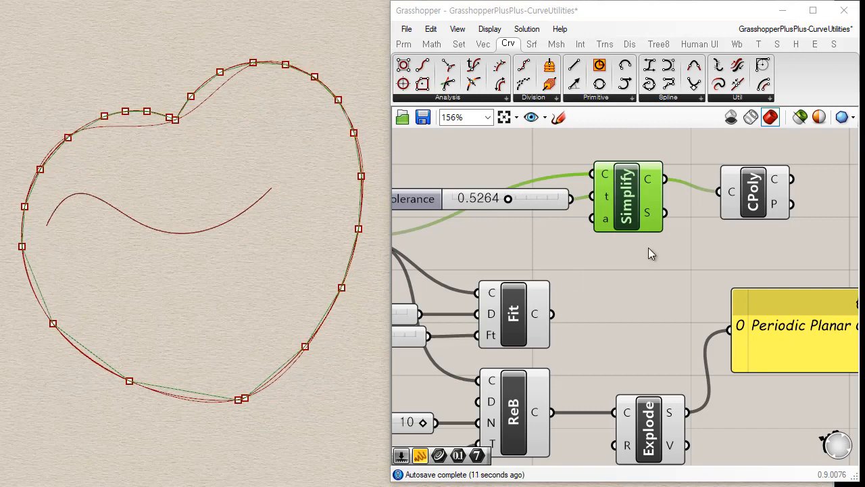
mouse_move(779, 186)
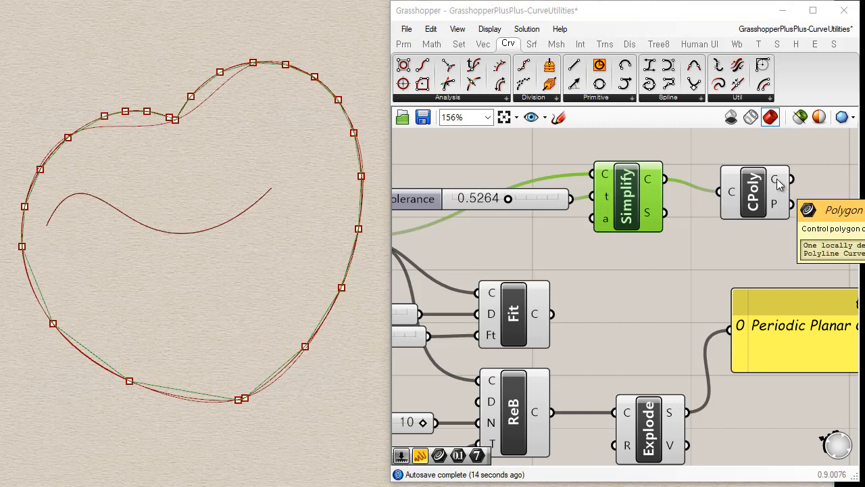
drag(754, 192, 730, 181)
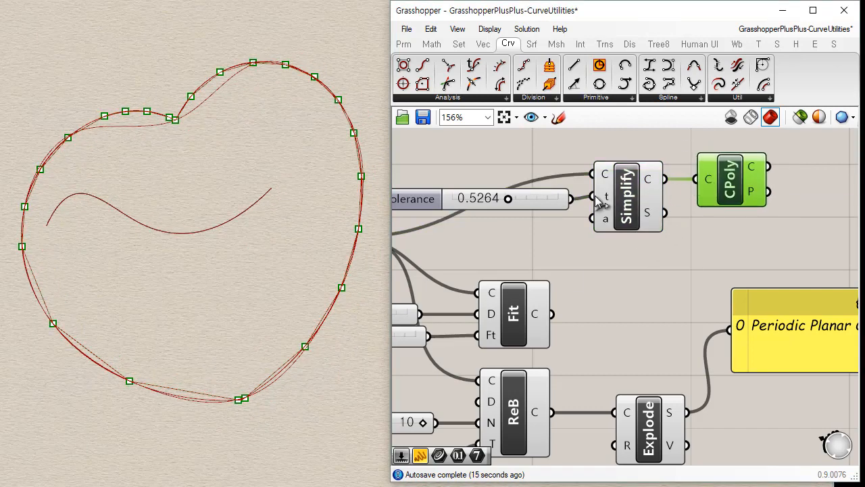
drag(536, 202, 523, 194)
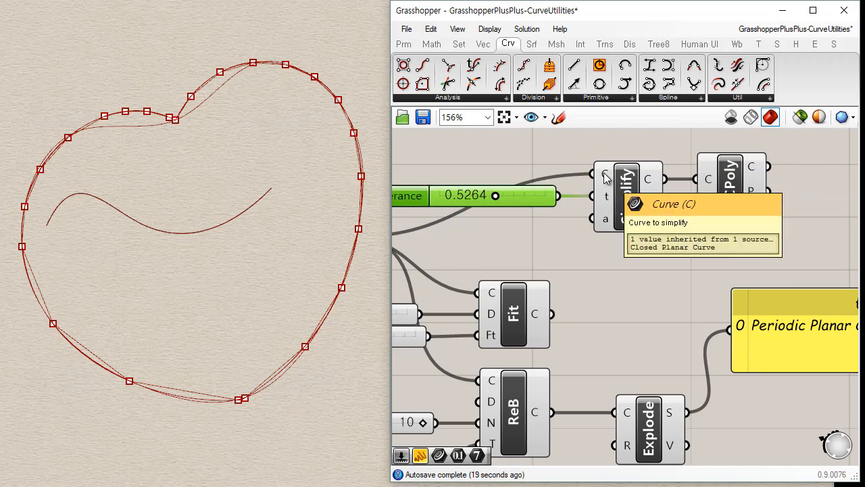
Delete the Control Polygon component connected to Simplify Curve.
click(735, 178)
key(Delete)
click(771, 100)
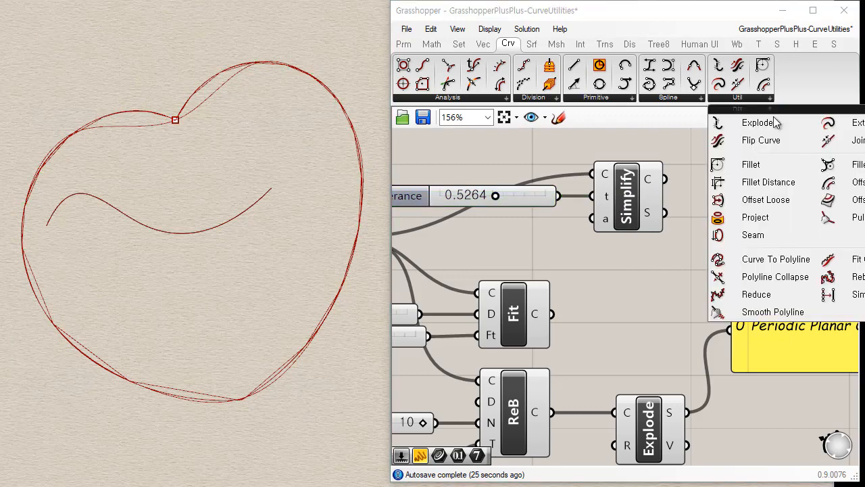
click(851, 294)
click(722, 269)
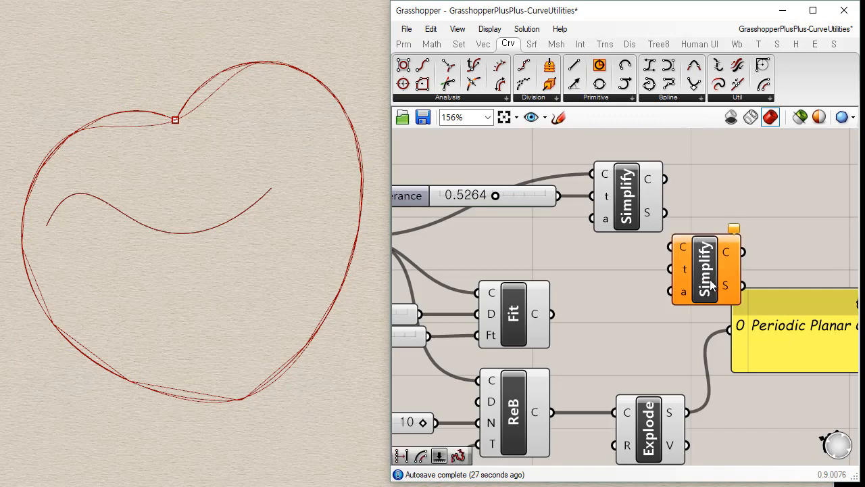
drag(721, 274, 722, 199)
scroll(693, 321, down, 3)
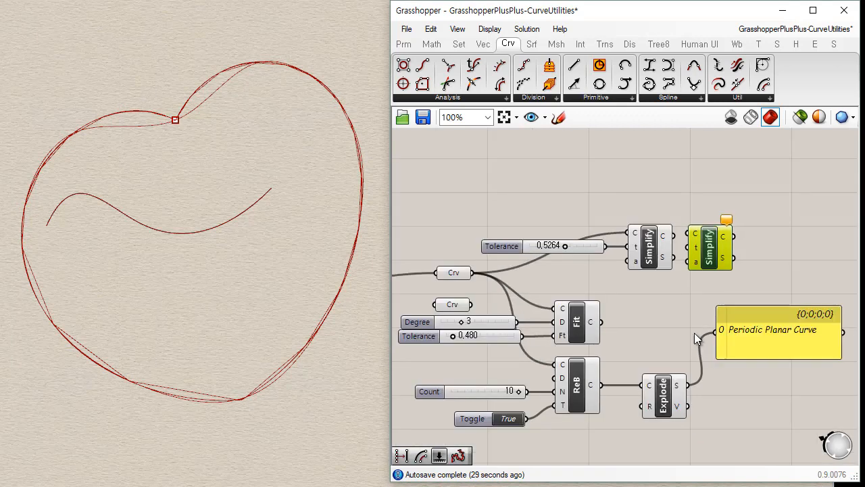
key(Delete)
Add a new Control Polygon component above the text panel and shift Simplify Curve slightly down.
scroll(633, 243, up, 3)
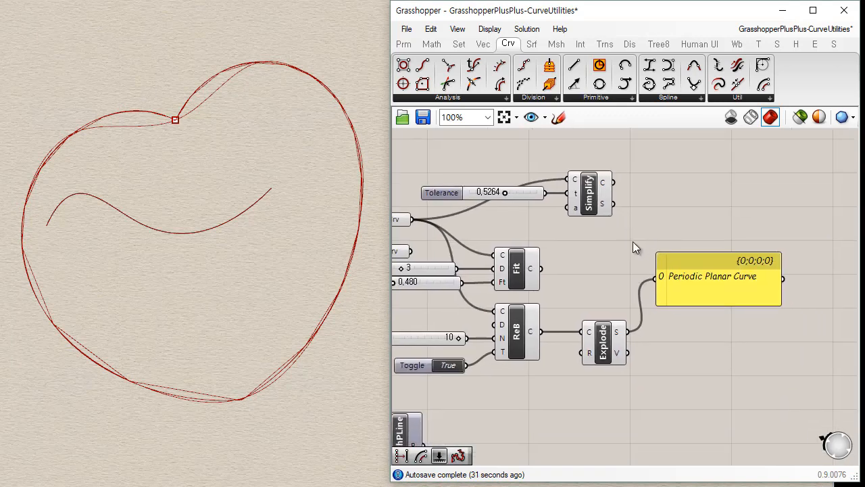
click(405, 69)
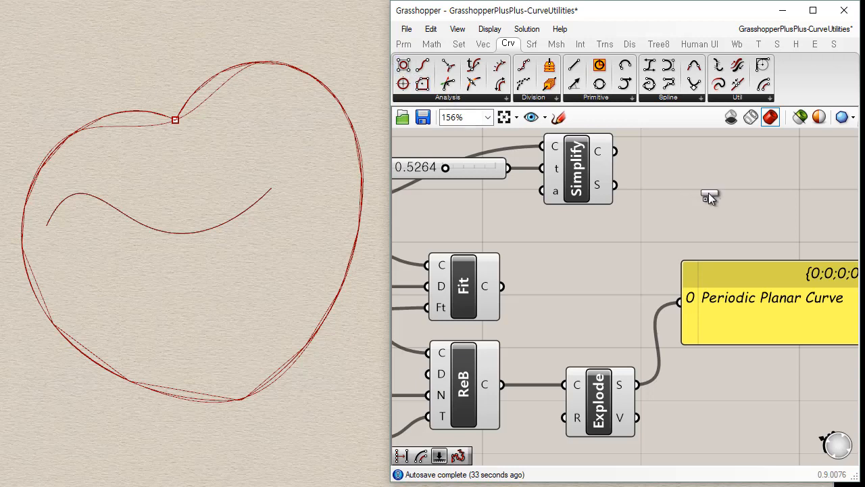
click(726, 207)
right_drag(587, 178, 583, 203)
drag(582, 208, 580, 229)
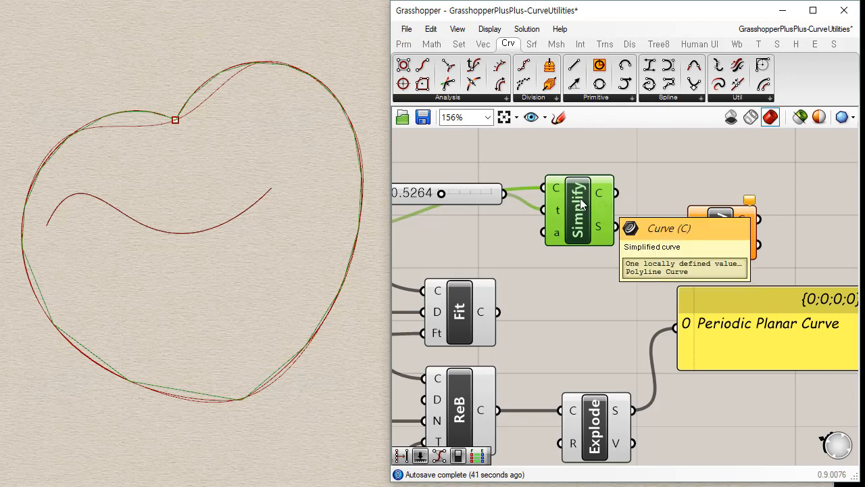
Set Simplify Curve's Tolerance to 0.1936 and highlight the simplified curve in the viewport.
right_drag(519, 230, 628, 210)
drag(585, 206, 520, 208)
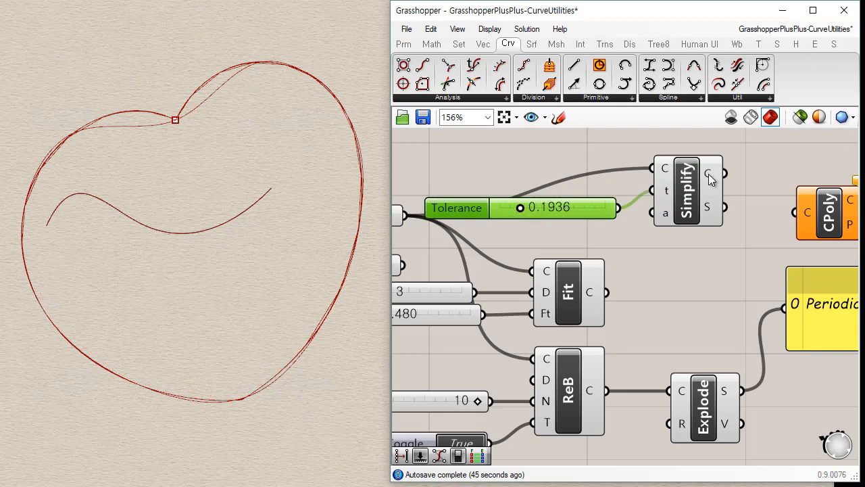
right_drag(714, 265, 675, 267)
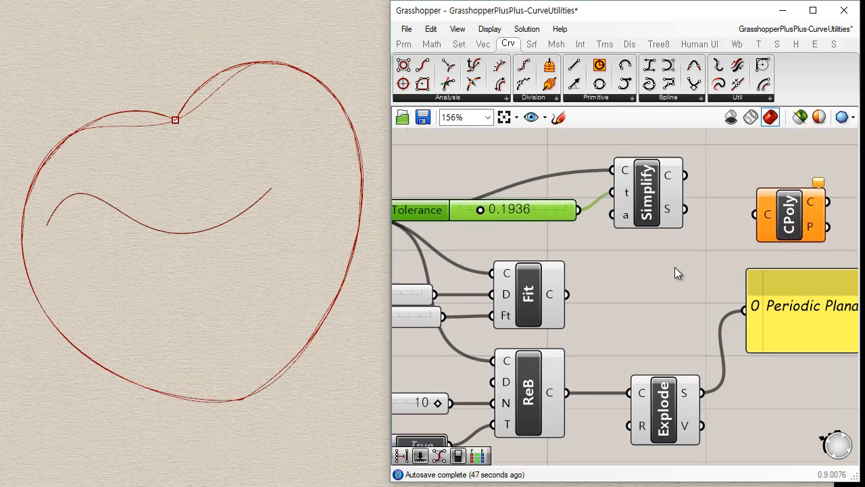
click(647, 193)
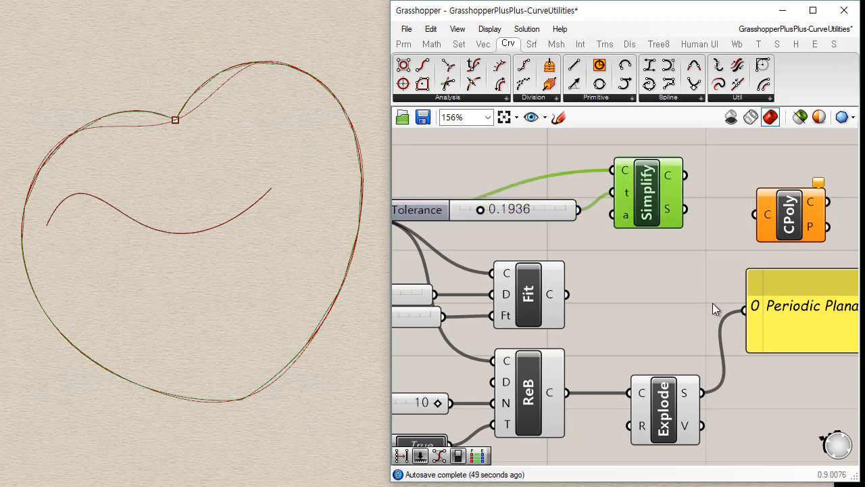
Turn off the preview of Fit Curve, Rebuild Curve and Explode, and feed the simplified curve into the panel.
drag(711, 288, 534, 443)
drag(685, 176, 745, 310)
right_drag(697, 316, 575, 300)
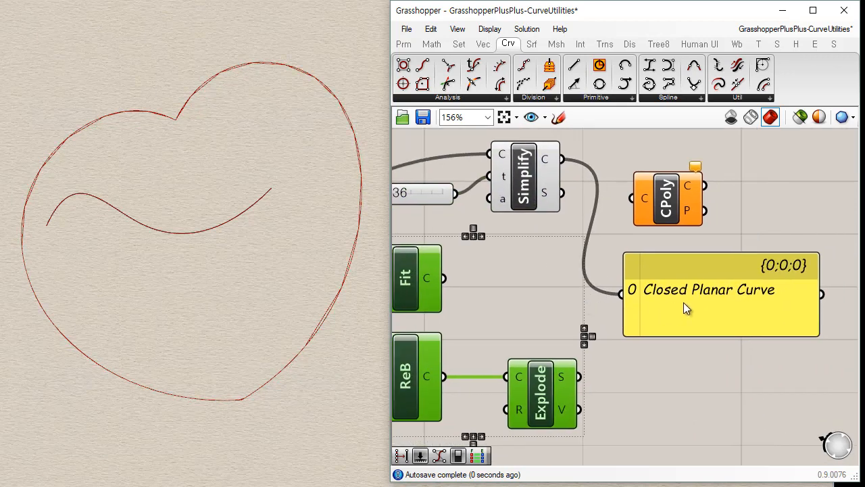
drag(684, 302, 583, 297)
right_drag(537, 234, 622, 265)
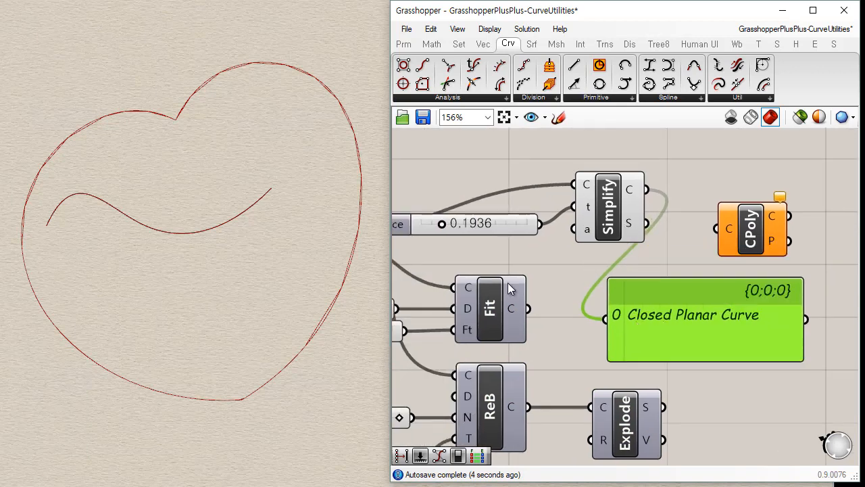
click(617, 211)
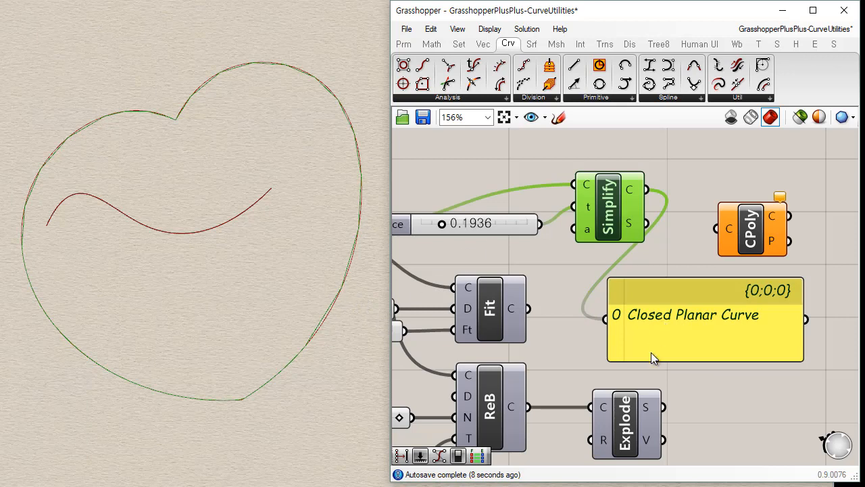
Feed the simplified curve into Explode, connect Explode's Segments output to the panel, and place the two side by side.
right_drag(651, 352, 628, 344)
drag(623, 180, 569, 398)
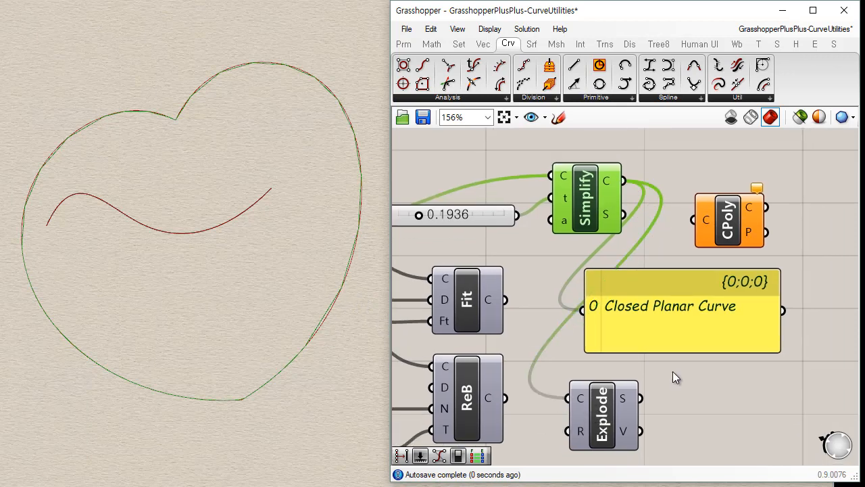
right_drag(673, 371, 632, 354)
drag(602, 285, 722, 317)
drag(608, 380, 653, 326)
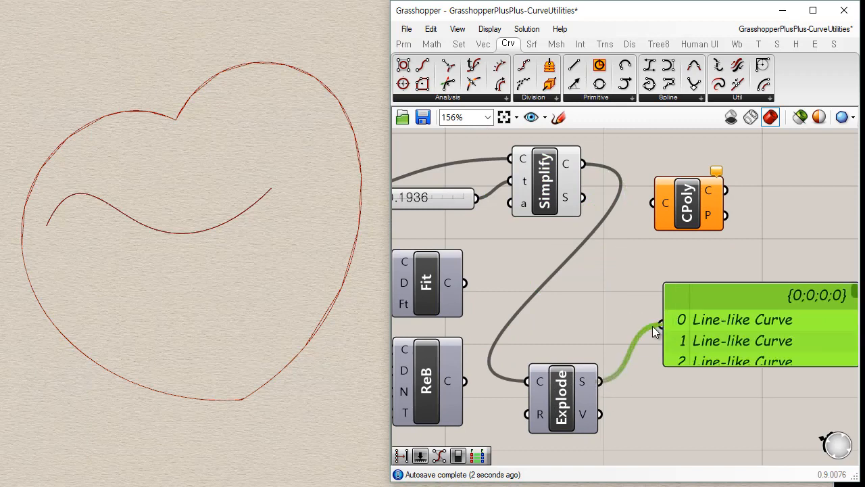
drag(576, 410, 585, 347)
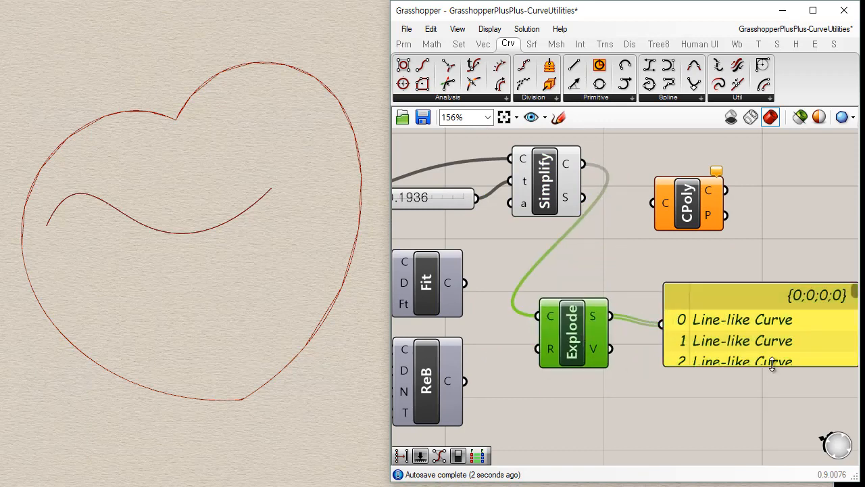
Enlarge the panel downward and examine the types of segments in the simplified curve.
drag(772, 365, 771, 440)
right_drag(771, 440, 665, 266)
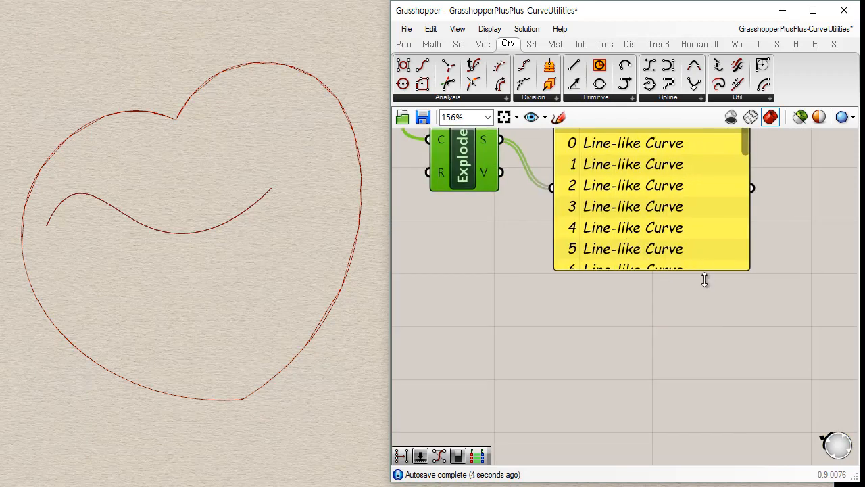
drag(704, 270, 706, 441)
drag(737, 303, 761, 265)
right_drag(760, 265, 788, 299)
scroll(785, 324, down, 3)
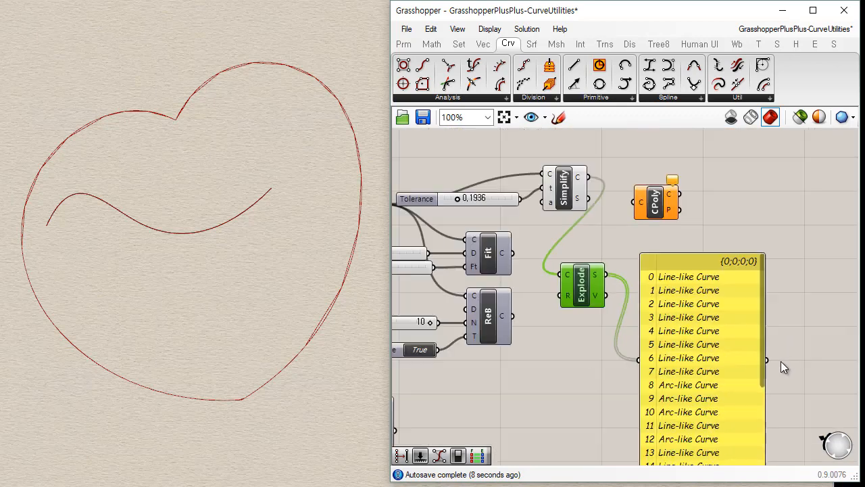
Set Simplify Curve's Tolerance to 0.8272 and examine the panel's list of exploded segments.
click(579, 207)
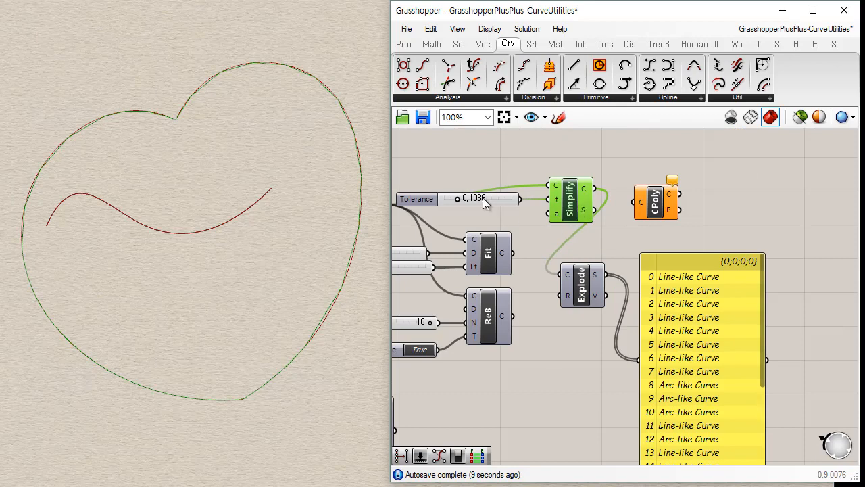
scroll(483, 200, up, 2)
drag(444, 198, 512, 206)
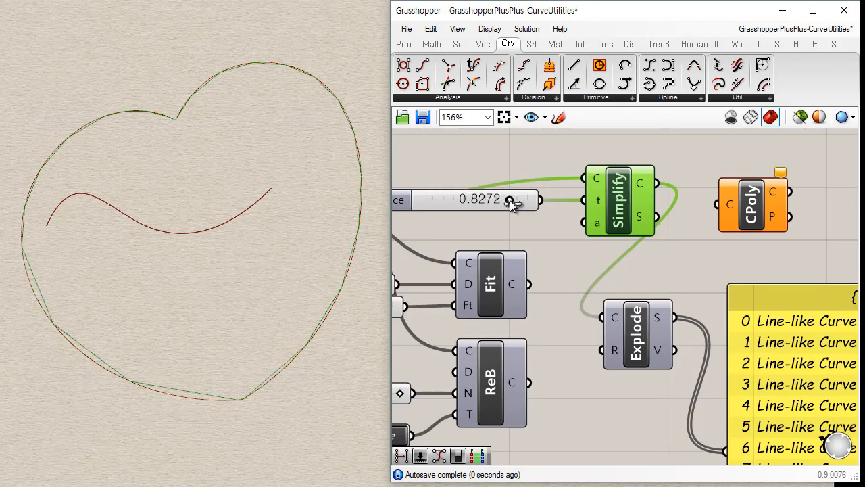
click(597, 260)
scroll(534, 270, down, 2)
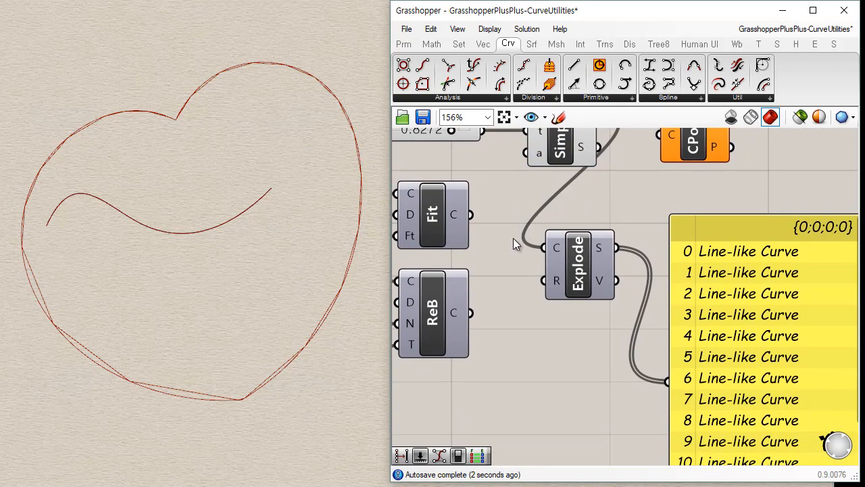
click(563, 190)
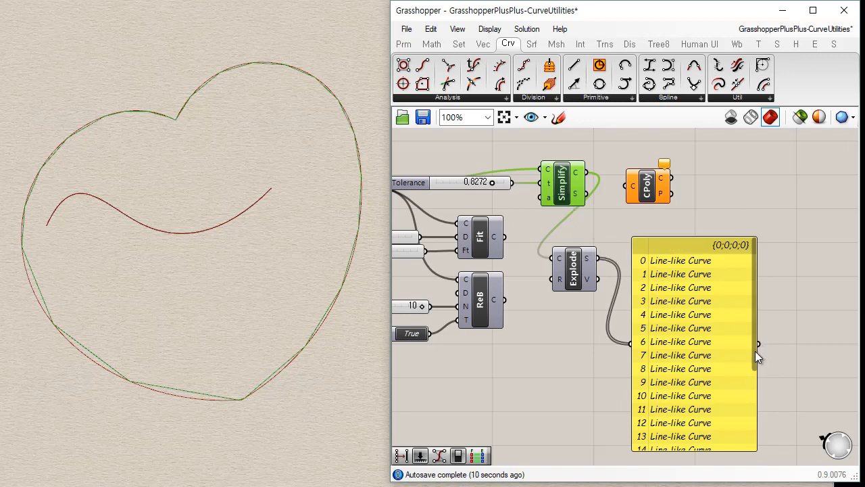
drag(752, 353, 756, 298)
click(738, 99)
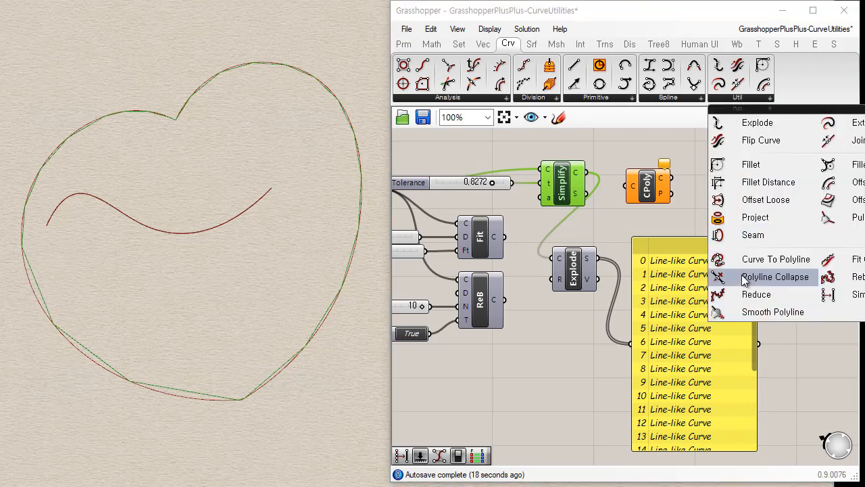
click(820, 376)
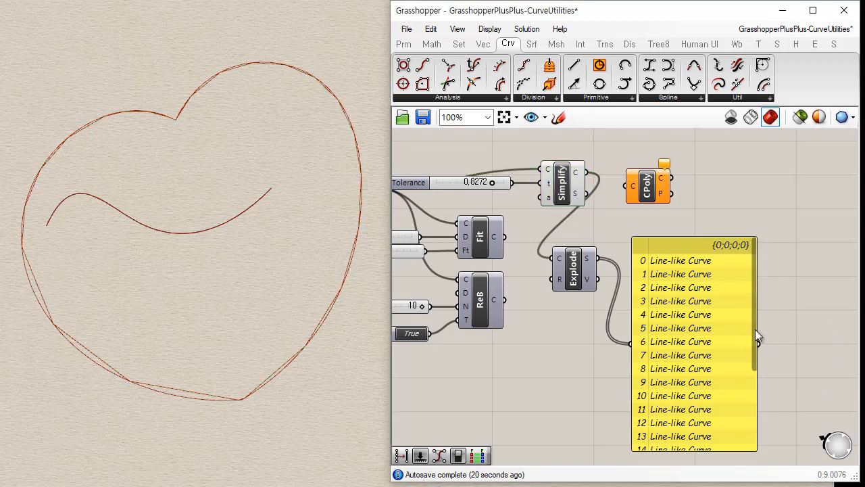
Set Simplify Curve's Tolerance to 0.3672 and examine the types of exploded segments listed in the panel.
drag(755, 329, 760, 427)
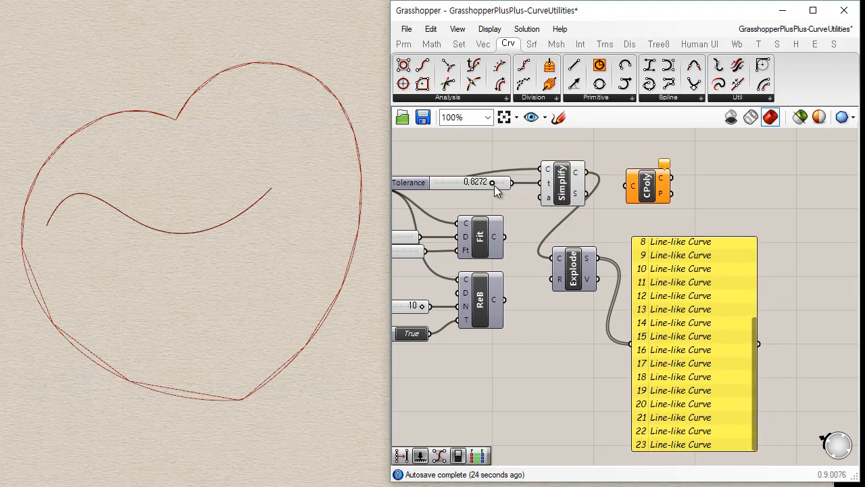
drag(491, 184, 460, 183)
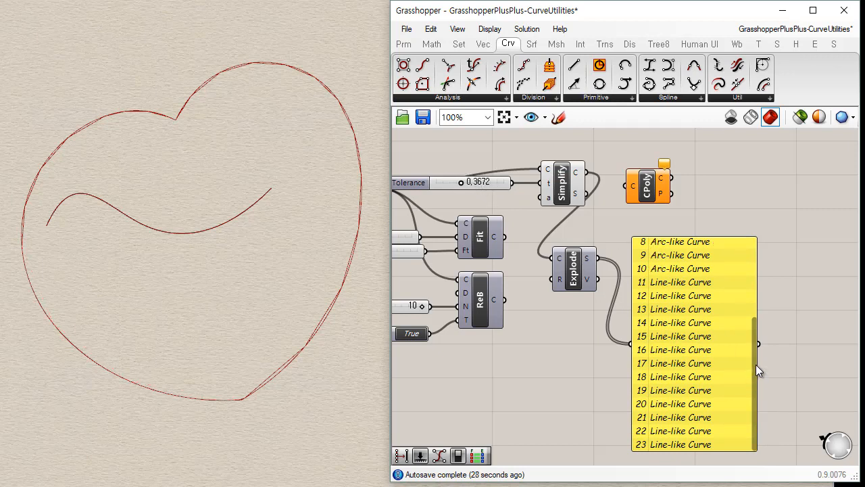
drag(756, 364, 764, 283)
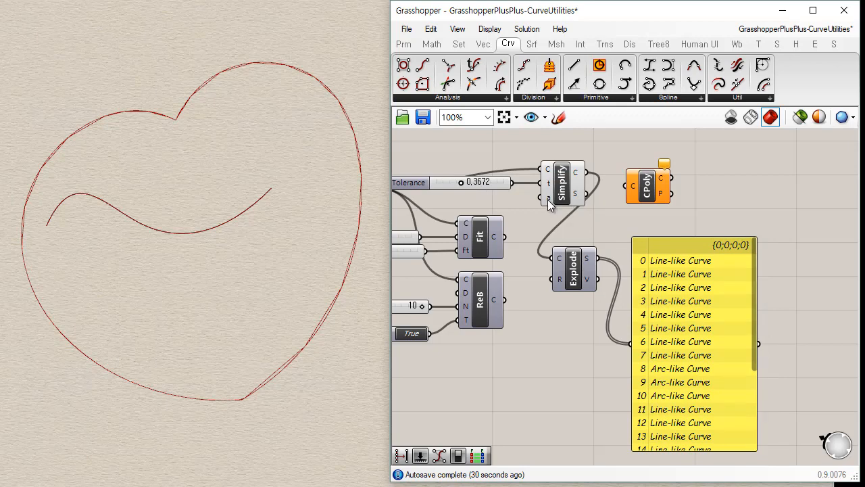
Examine the Simplify Curve and Rebuild Curve components, their inputs and how each is wired.
scroll(590, 209, up, 4)
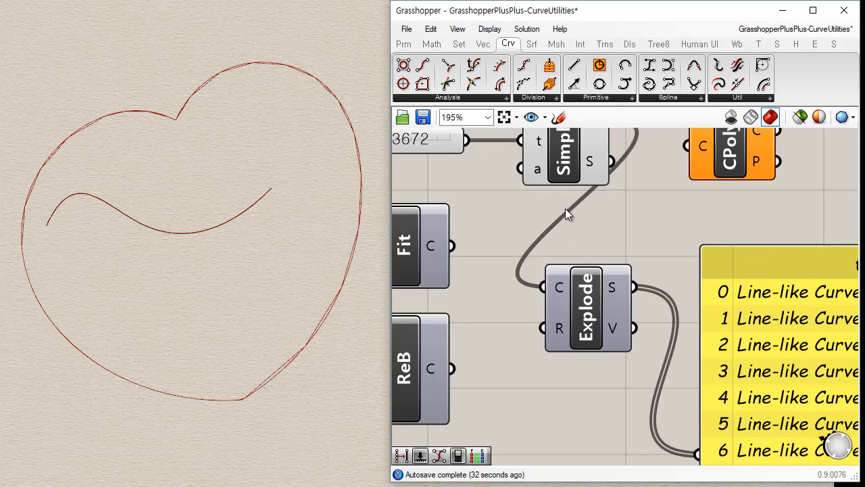
click(570, 173)
right_drag(625, 188, 650, 254)
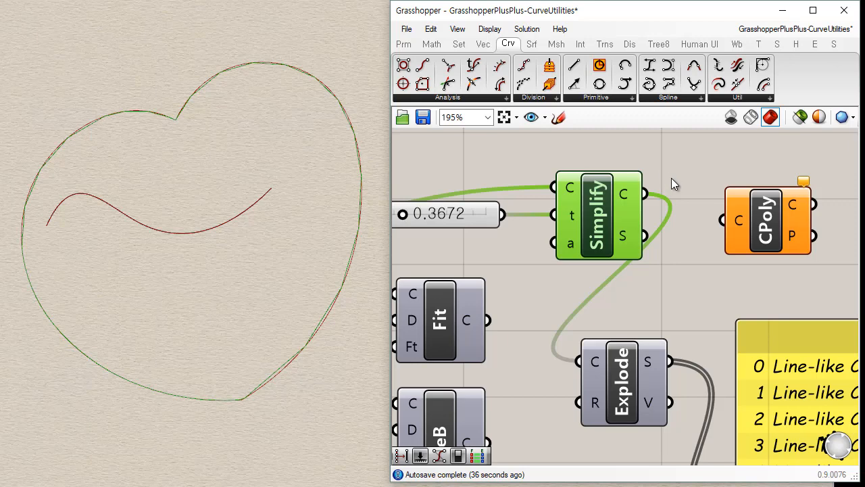
scroll(660, 248, down, 2)
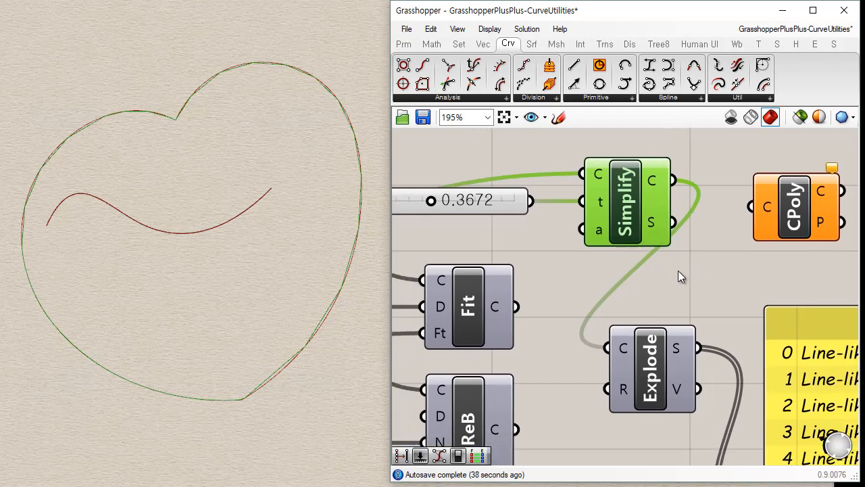
scroll(678, 270, down, 1)
click(542, 379)
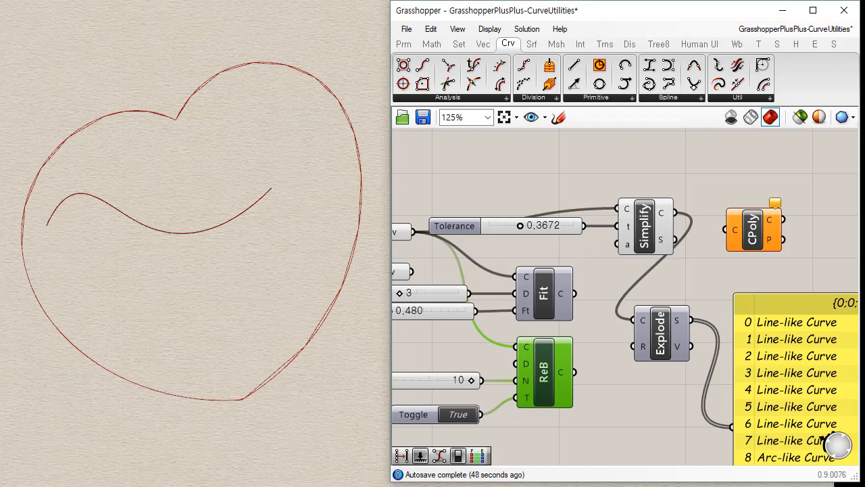
click(630, 411)
scroll(618, 351, down, 4)
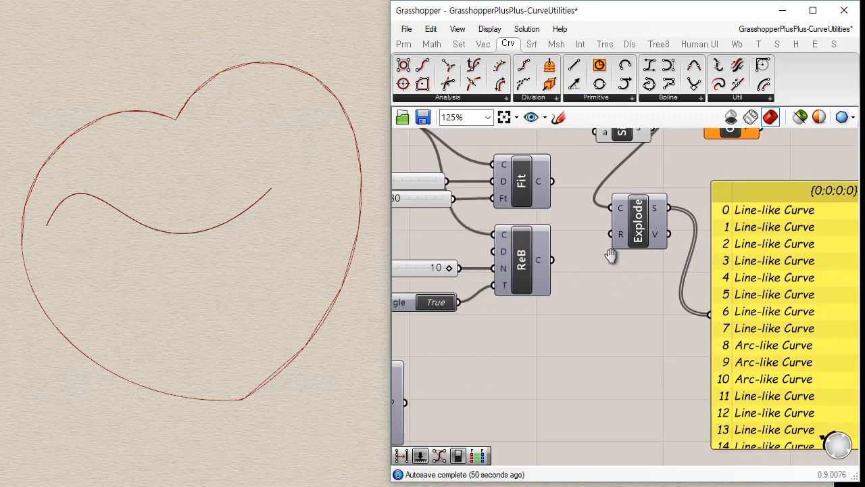
click(564, 260)
scroll(582, 303, up, 2)
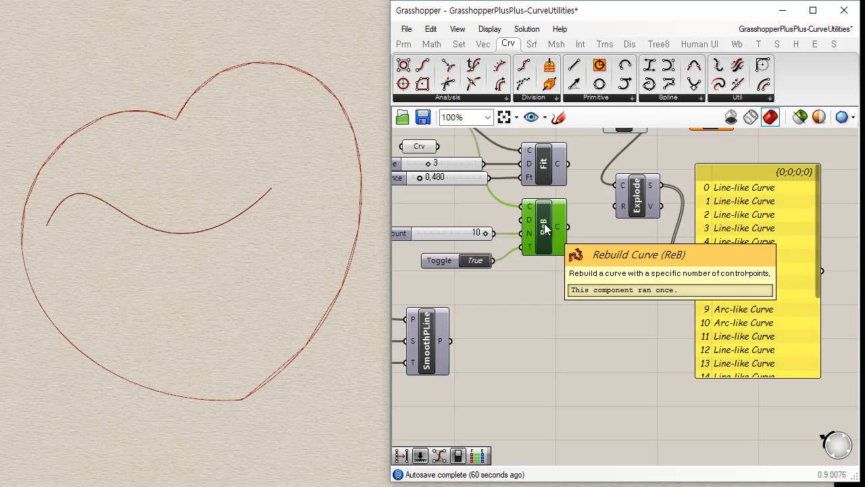
Delete the unconnected CPoly component beside Simplify Curve.
right_drag(680, 154, 598, 263)
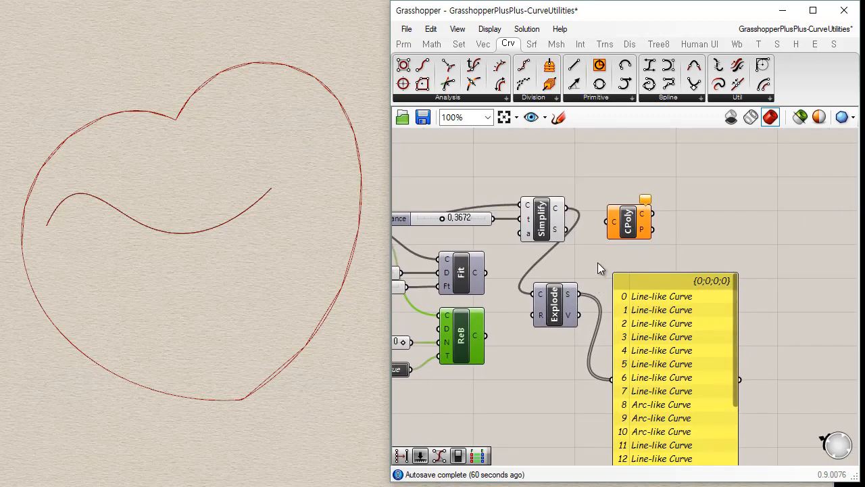
click(632, 227)
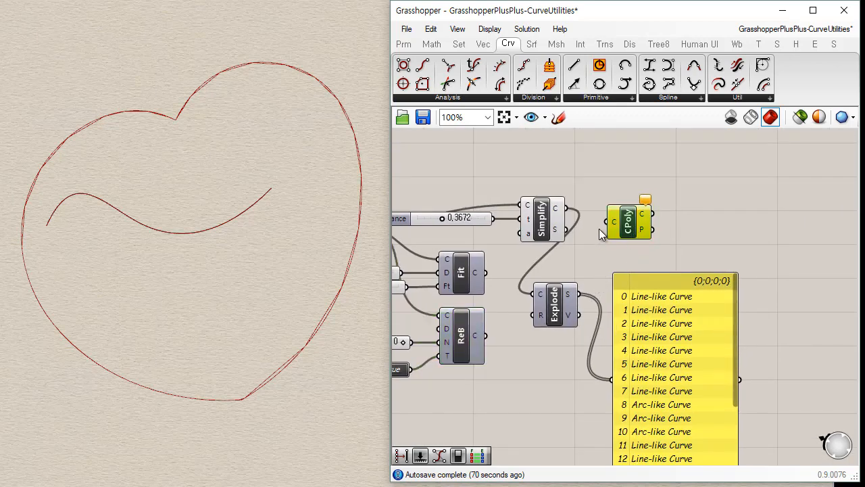
scroll(594, 234, down, 3)
scroll(595, 230, up, 3)
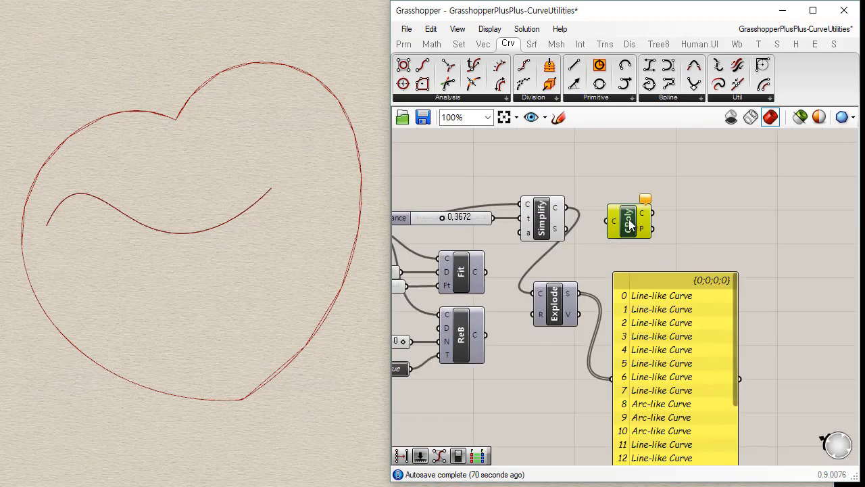
key(Delete)
Open the full list of curve utility components.
right_drag(541, 284, 595, 241)
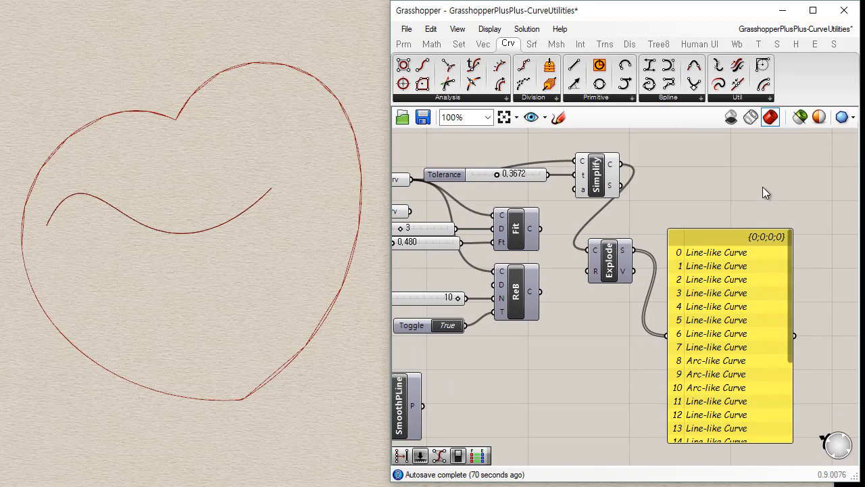
click(758, 98)
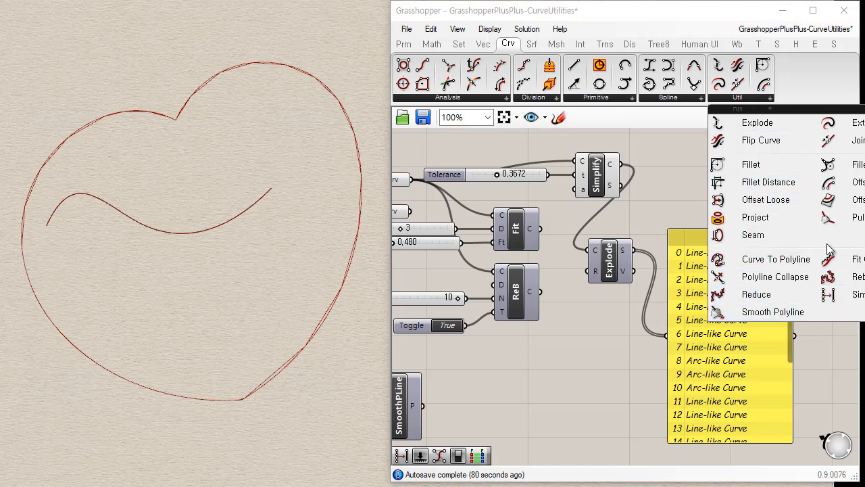